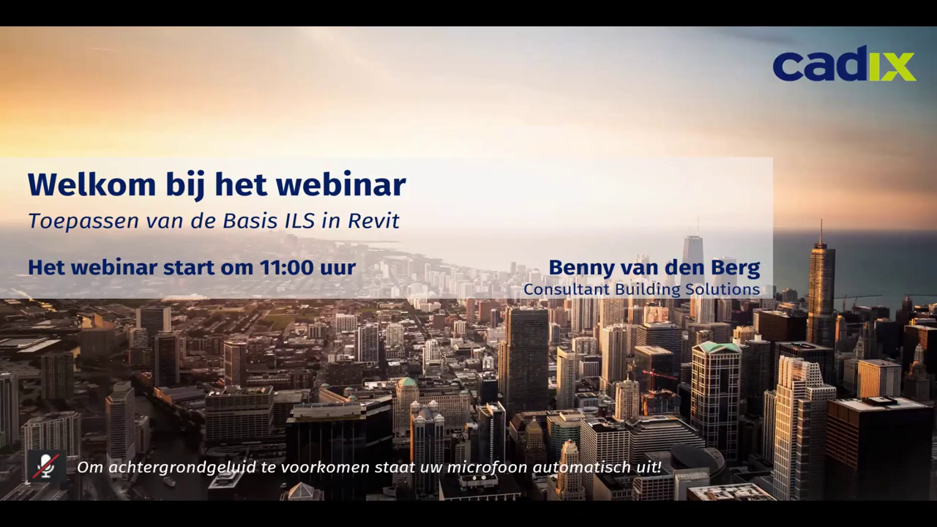
# Advance the slideshow past the three Instructie Zoom slides to the 'Wie is Cadix?' slide.
pyautogui.click(593, 246)
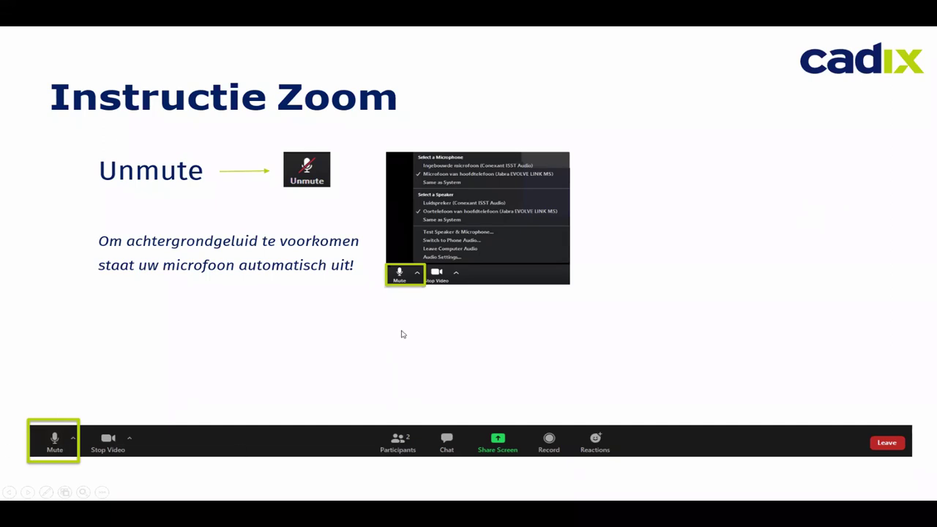
pyautogui.click(498, 346)
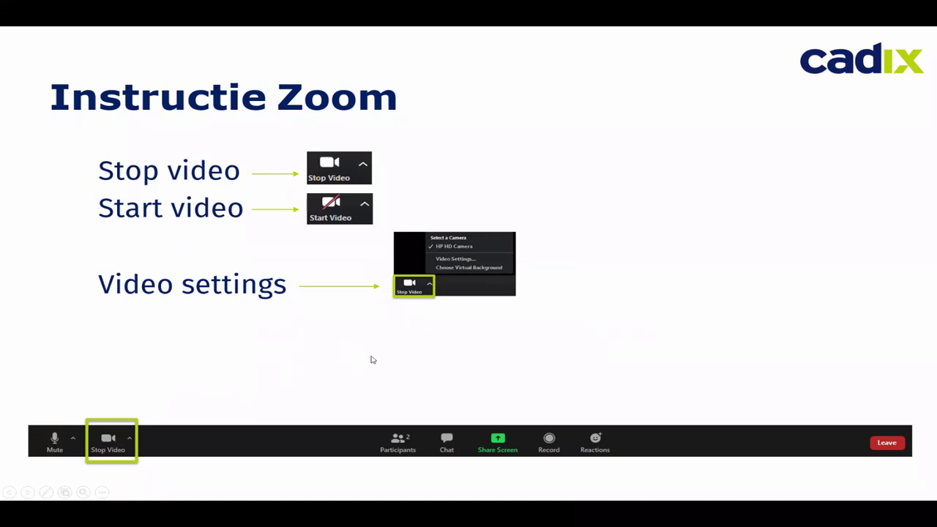
pyautogui.click(418, 360)
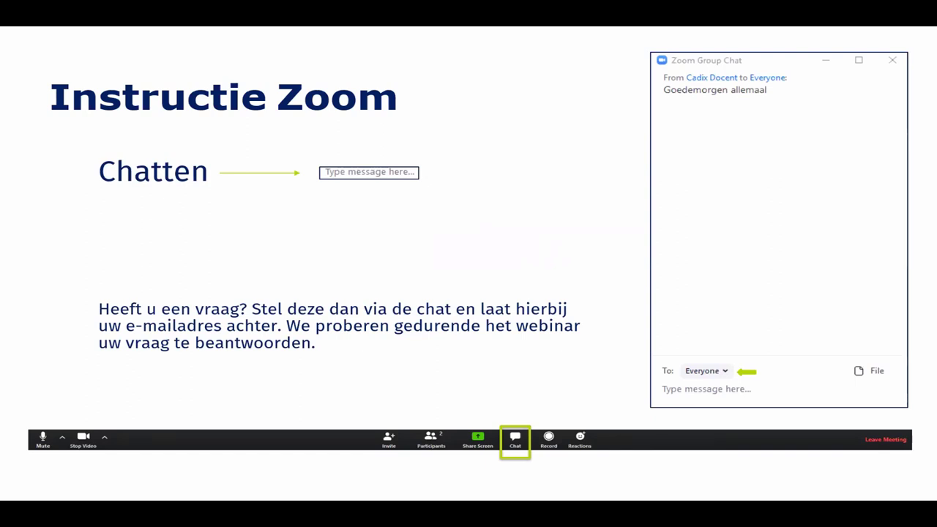
pyautogui.click(658, 177)
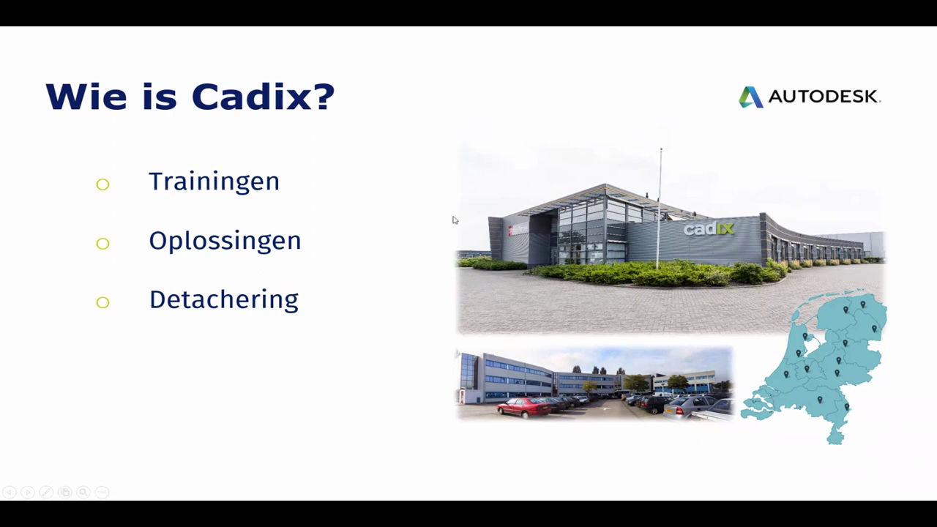
# Advance through the work fields, Support and Software / standaard slides to the Agenda slide.
pyautogui.click(441, 273)
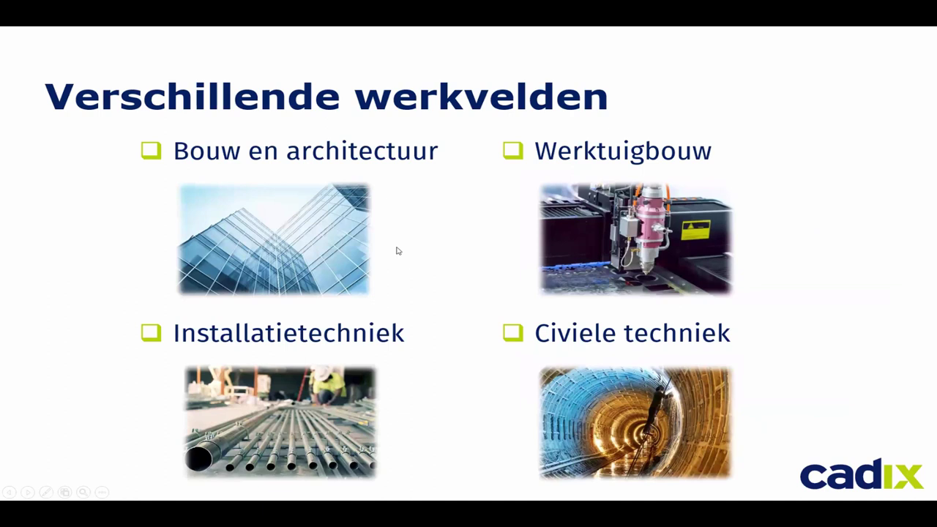
pyautogui.click(459, 268)
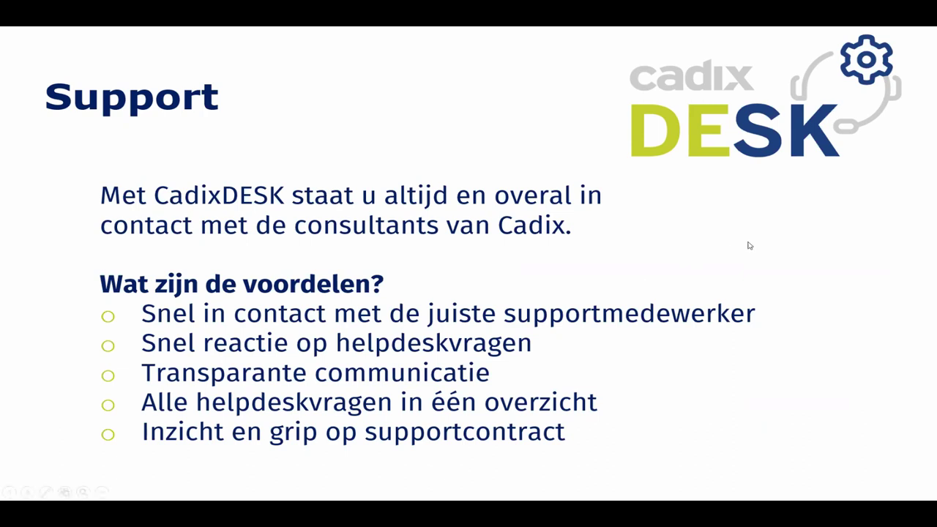
pyautogui.click(834, 336)
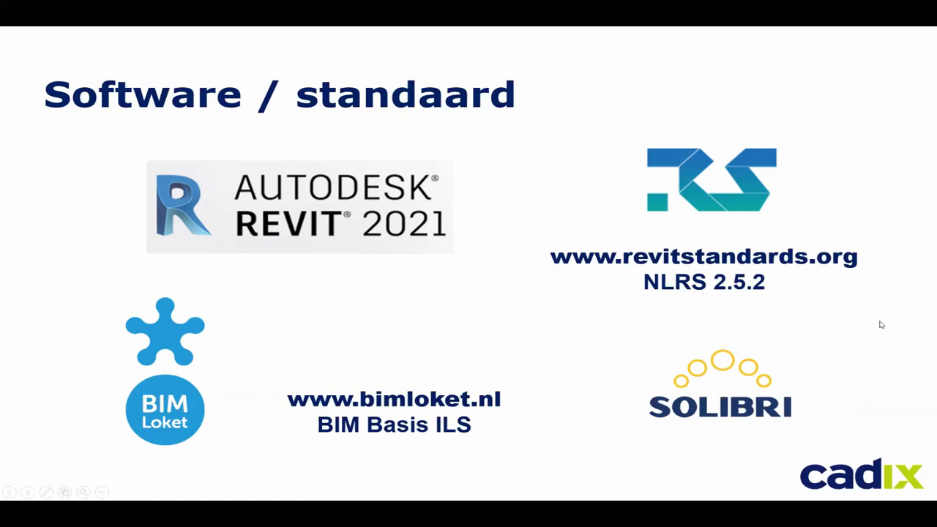
pyautogui.click(848, 340)
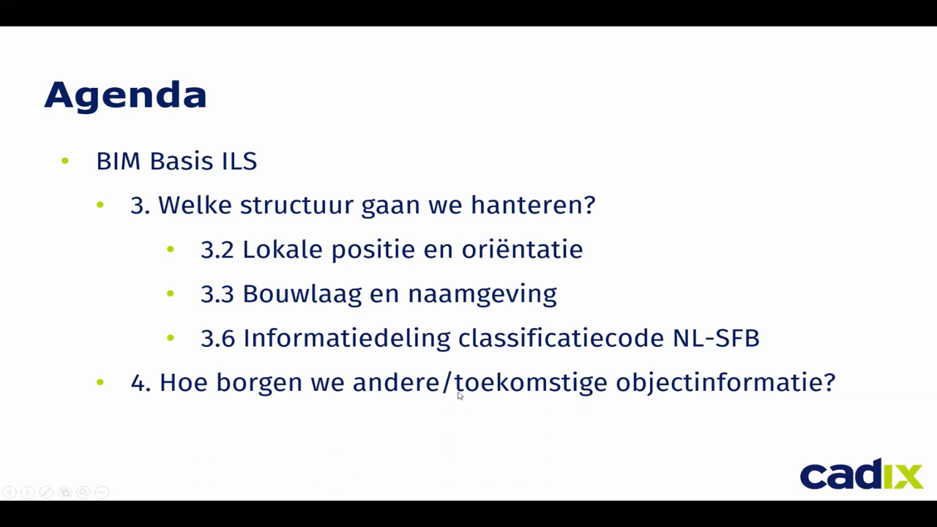
# Advance to the BIM Basis ILS slide and reveal its Revit Standards manual bullet.
pyautogui.click(636, 430)
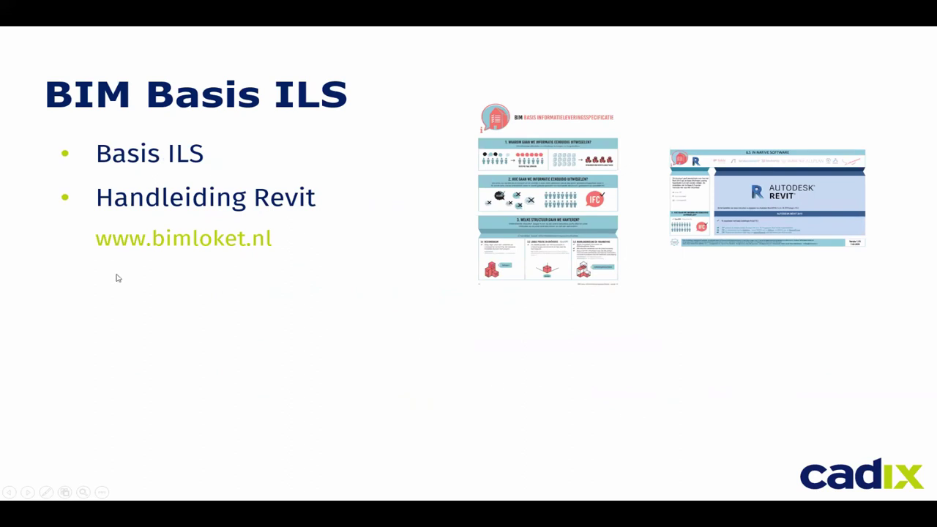
pyautogui.click(378, 335)
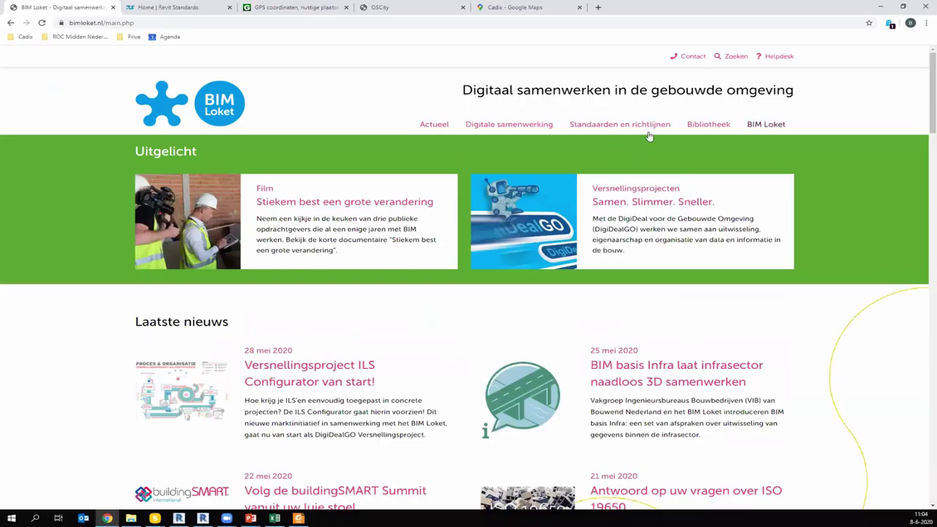
# Go to Standaarden en richtlijnen > BIM basis ILS, review its Handleidingen, then show Revit Standards.
pyautogui.click(620, 129)
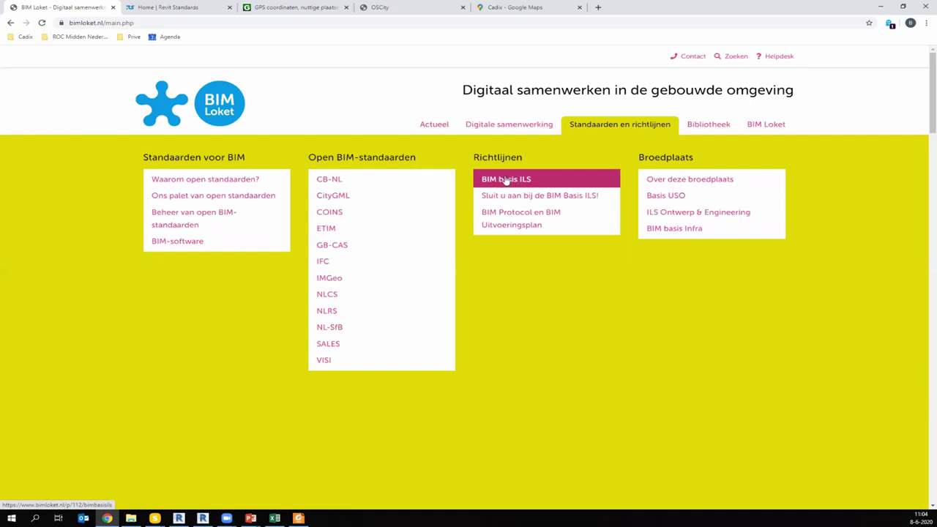
pyautogui.click(505, 184)
pyautogui.scroll(-3, 475, 183)
pyautogui.scroll(-3, 446, 187)
pyautogui.scroll(-5, 429, 193)
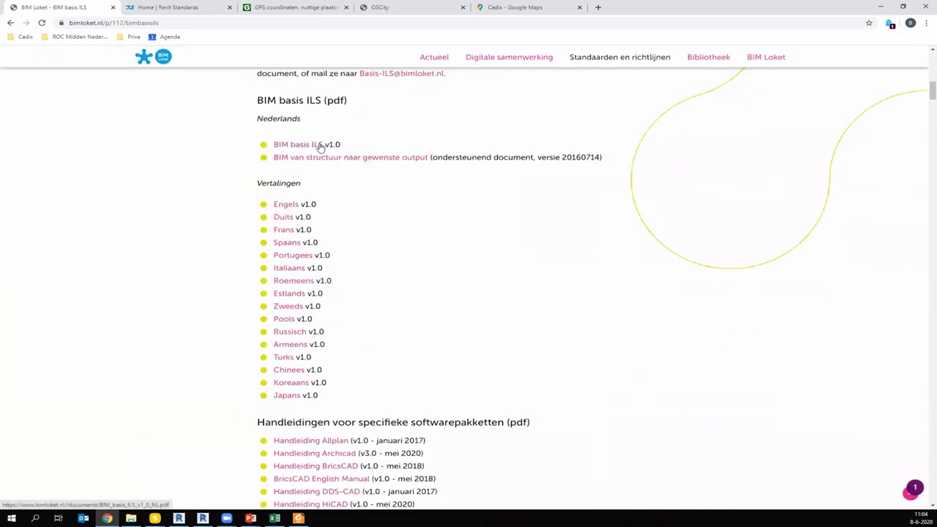
pyautogui.scroll(-1, 315, 146)
pyautogui.scroll(-4, 315, 146)
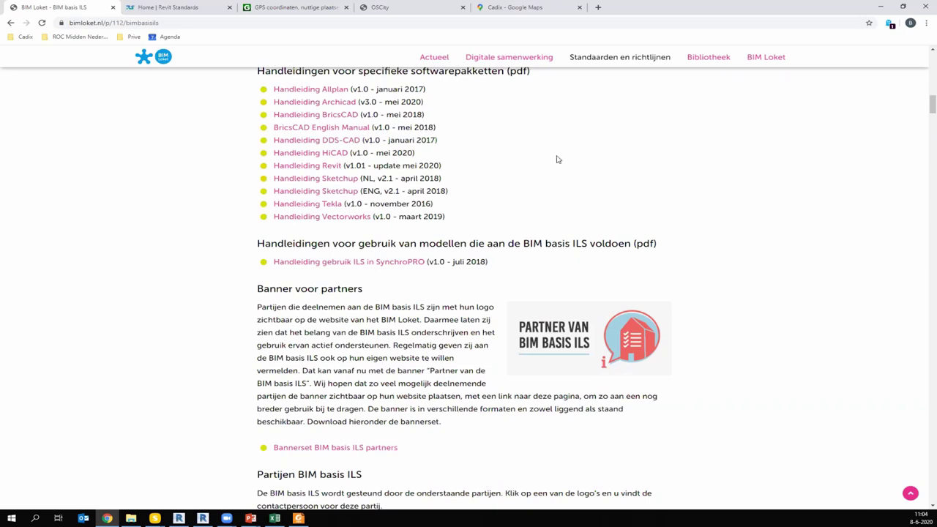
pyautogui.click(168, 8)
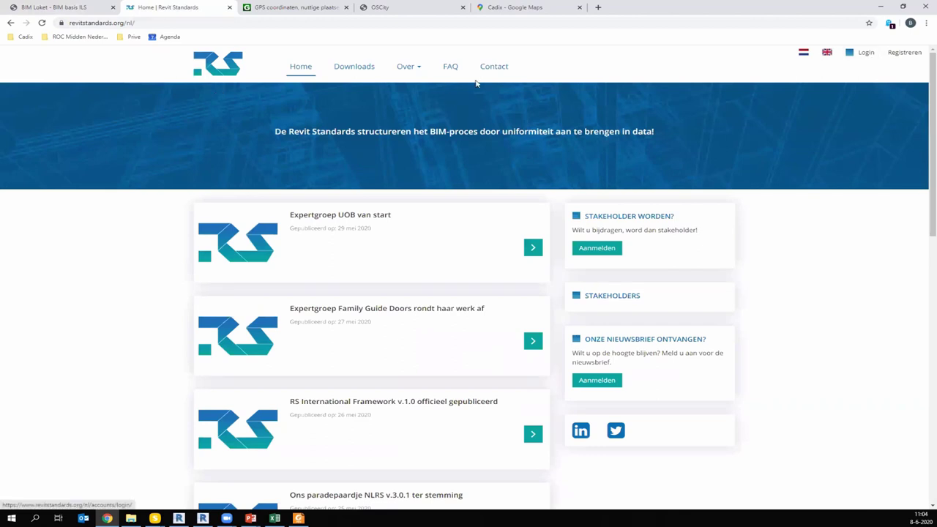
# Sign in to Revit Standards and open its Downloads page.
pyautogui.click(850, 56)
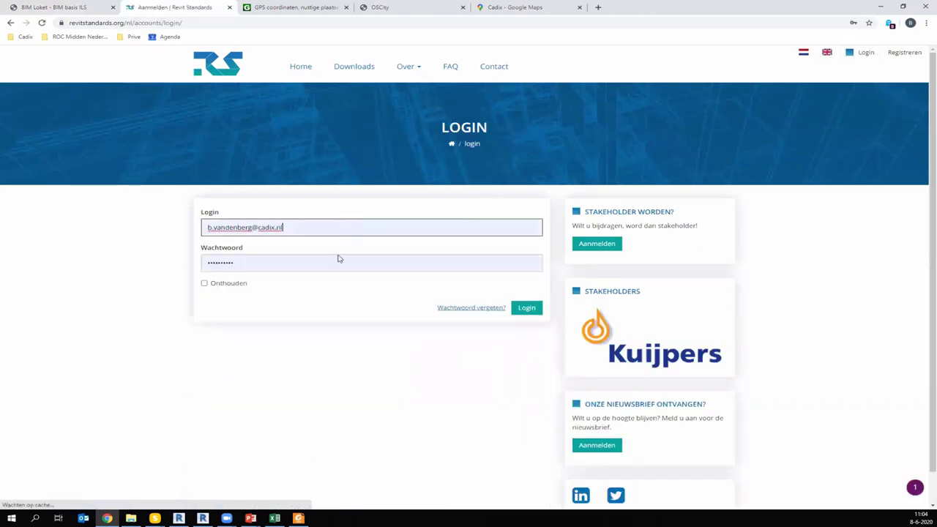
pyautogui.click(533, 308)
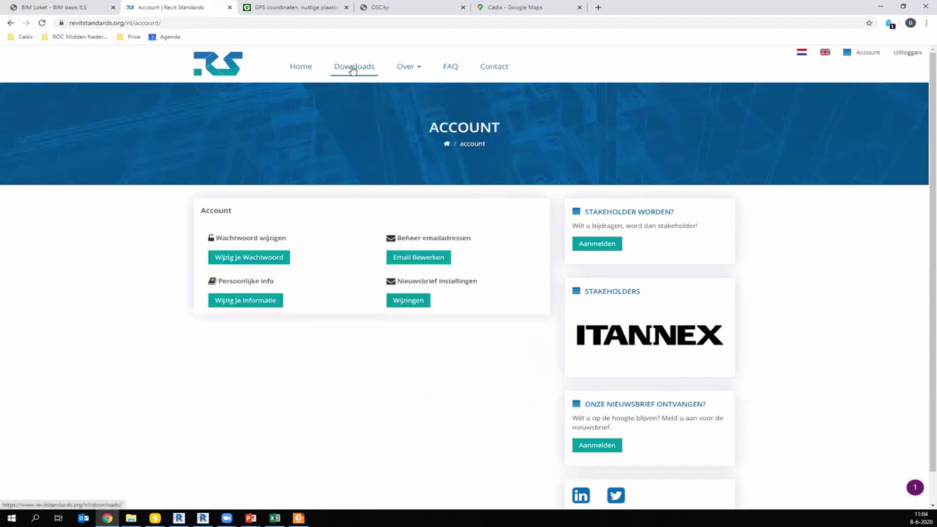
pyautogui.click(354, 68)
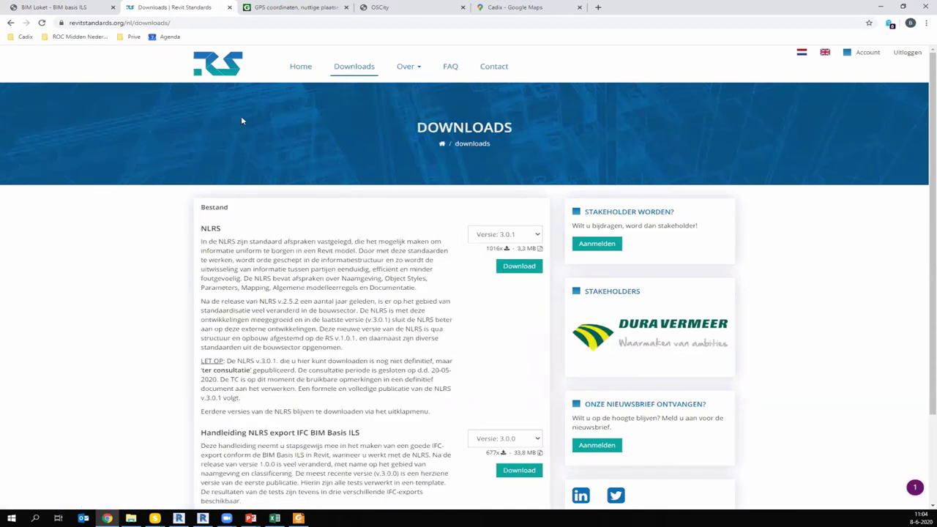
pyautogui.scroll(-3, 189, 236)
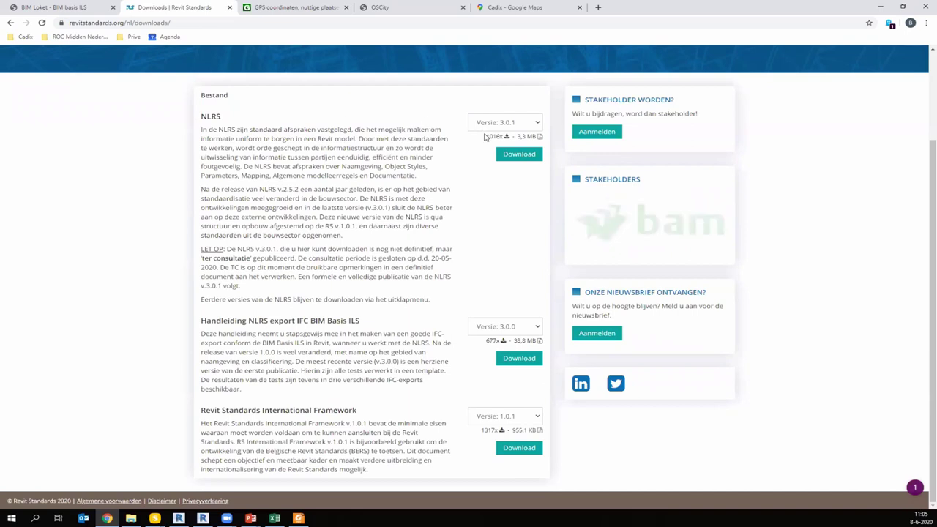
# Review the NLRS versions list, keeping 3.0.1, and return to the presentation.
pyautogui.click(500, 122)
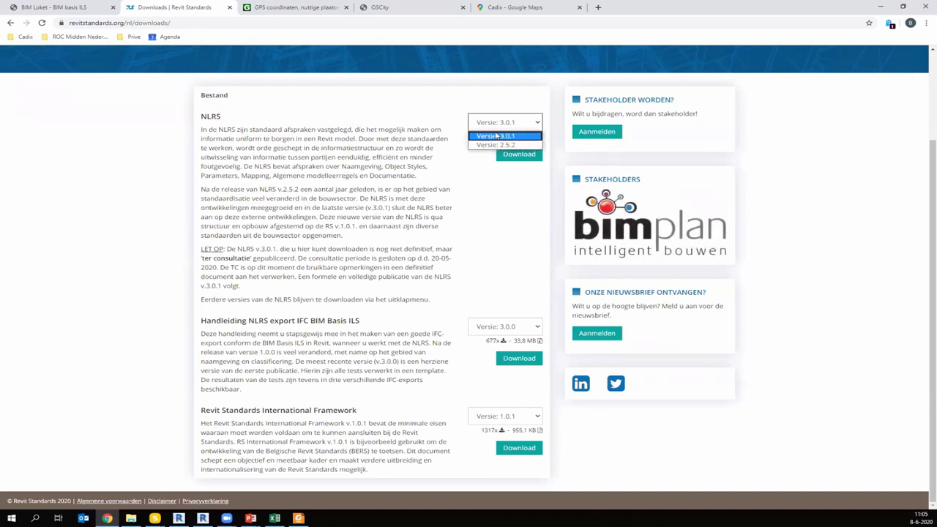
pyautogui.click(424, 128)
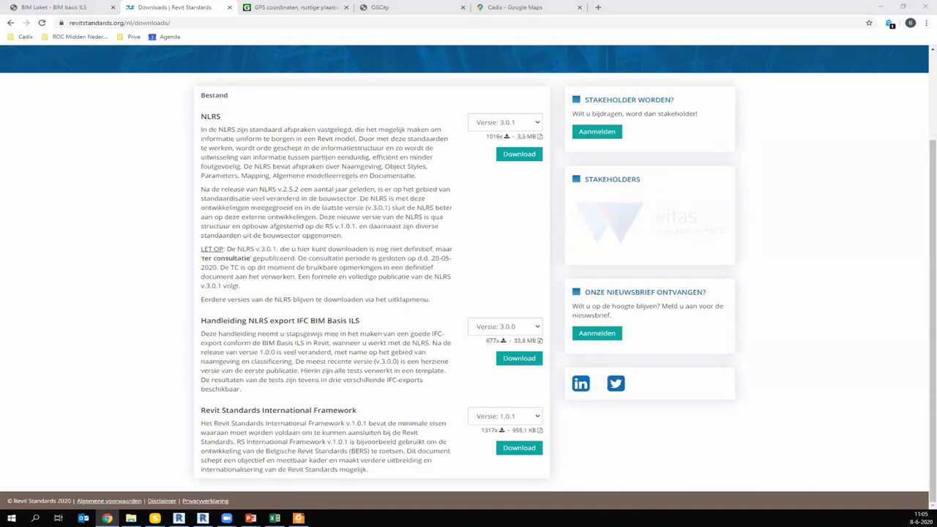
pyautogui.hotkey('alt', 'Tab')
# Advance to slide 3.1 Bestandsnaam and consult section 3 of the BIM_basis_ILS PDF in Foxit.
pyautogui.click(321, 219)
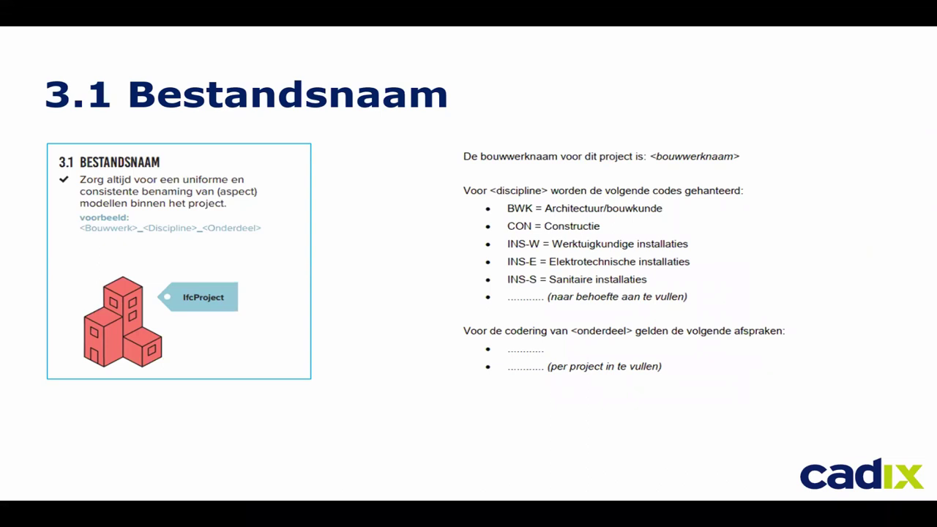
pyautogui.hotkey('alt', 'Tab')
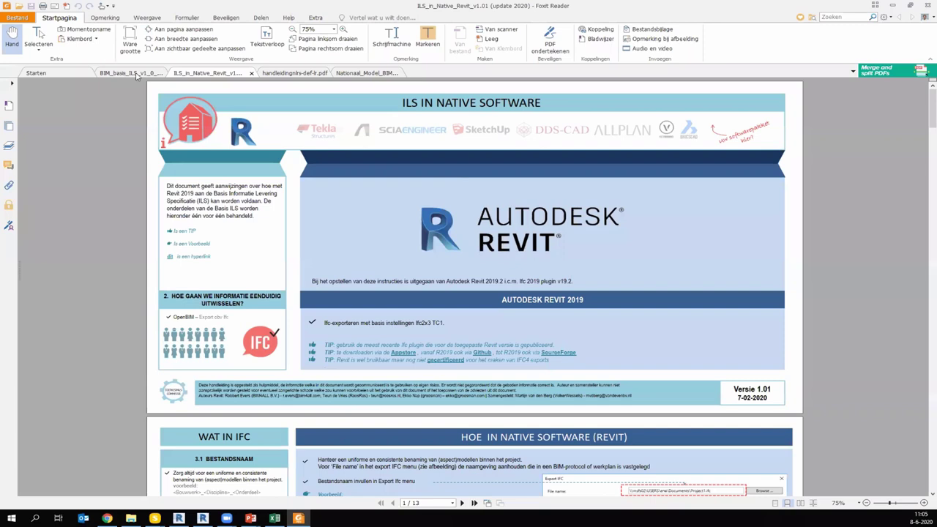
pyautogui.click(132, 73)
pyautogui.scroll(-1, 365, 251)
pyautogui.scroll(-3, 365, 250)
pyautogui.scroll(-1, 366, 250)
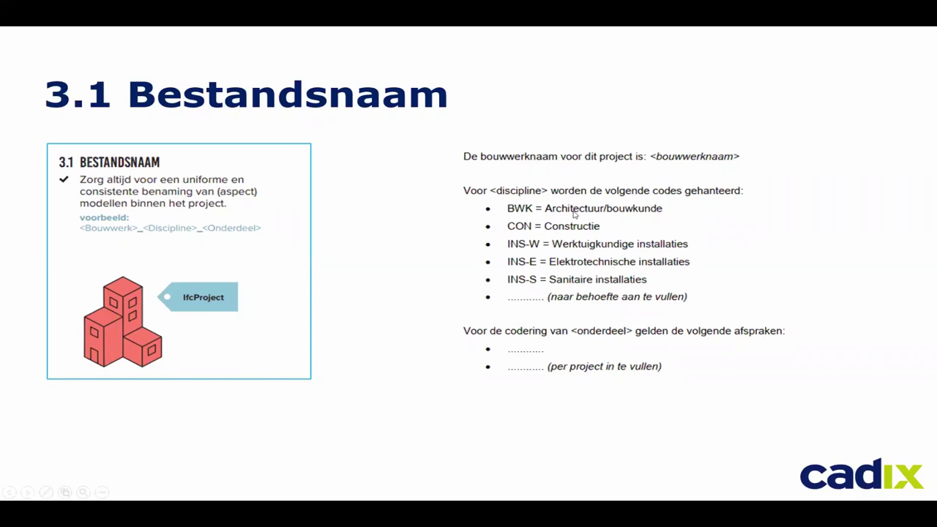
# Advance to the '3.2 Lokale positie en oriëntatie' slide, then switch back to Revit.
pyautogui.press('Right')
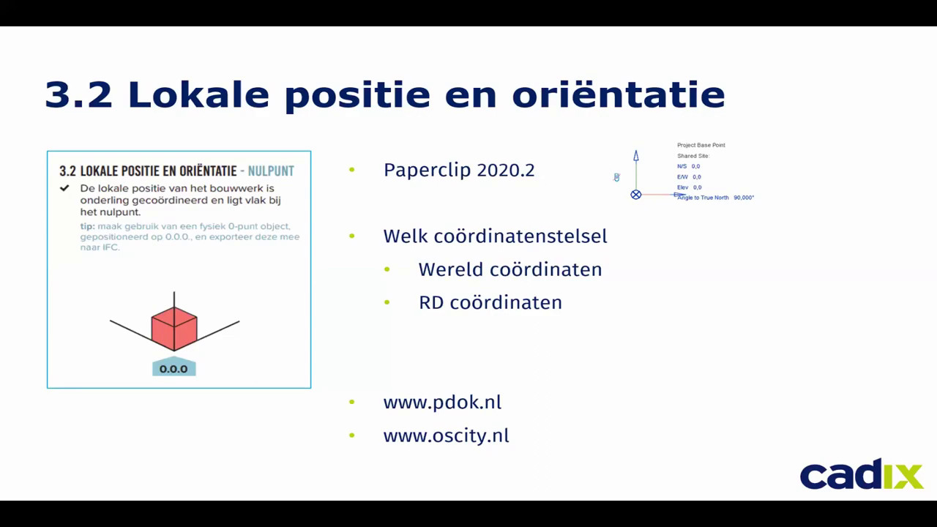
pyautogui.hotkey('alt', 'Tab')
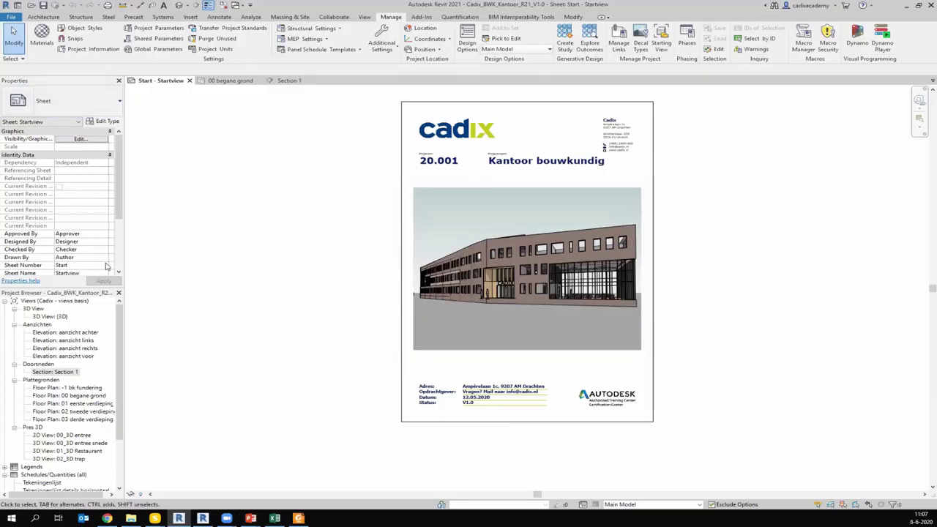
# Open the '00 begane grond' plan and zoom in on the Cadix cube near grids A and 1.
pyautogui.click(231, 80)
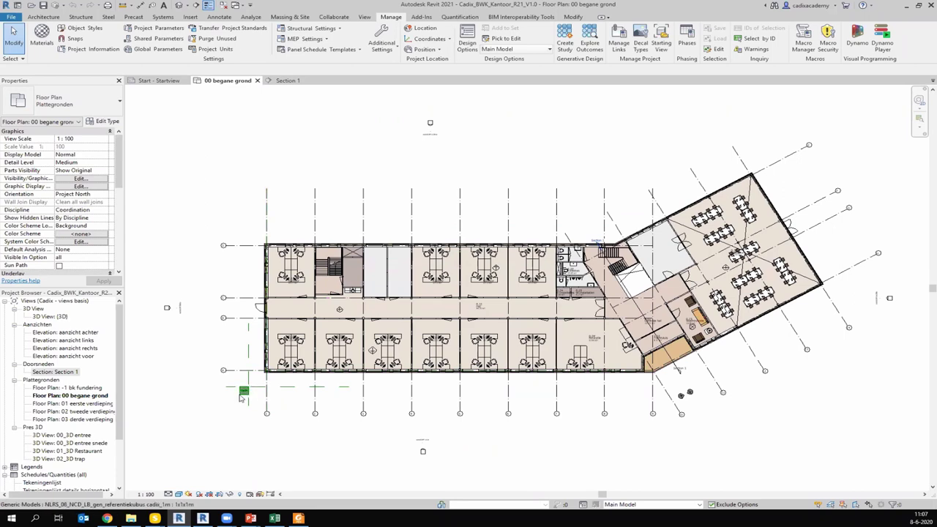
pyautogui.scroll(5, 247, 388)
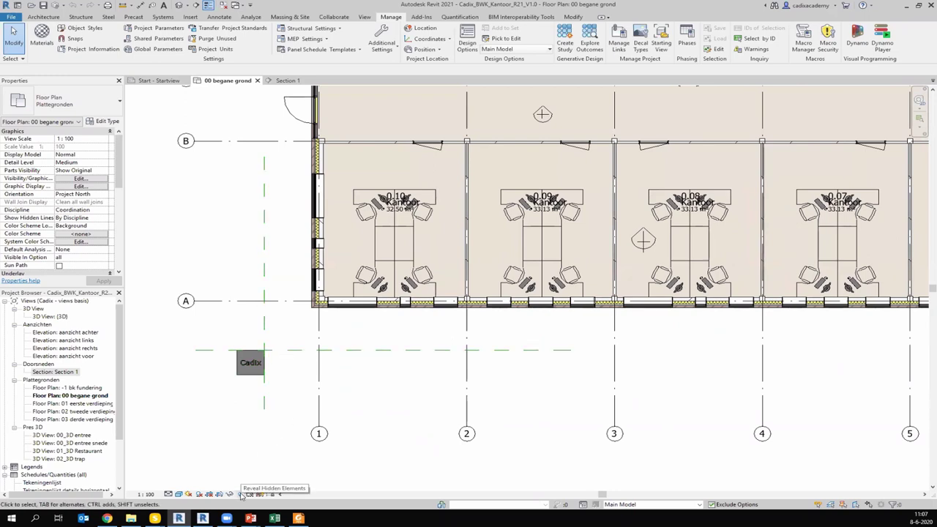
# Reveal hidden elements with RH and select the Project Base Point to read its 0.0 coordinates.
pyautogui.press('r')
pyautogui.press('h')
pyautogui.click(253, 362)
pyautogui.press('Escape')
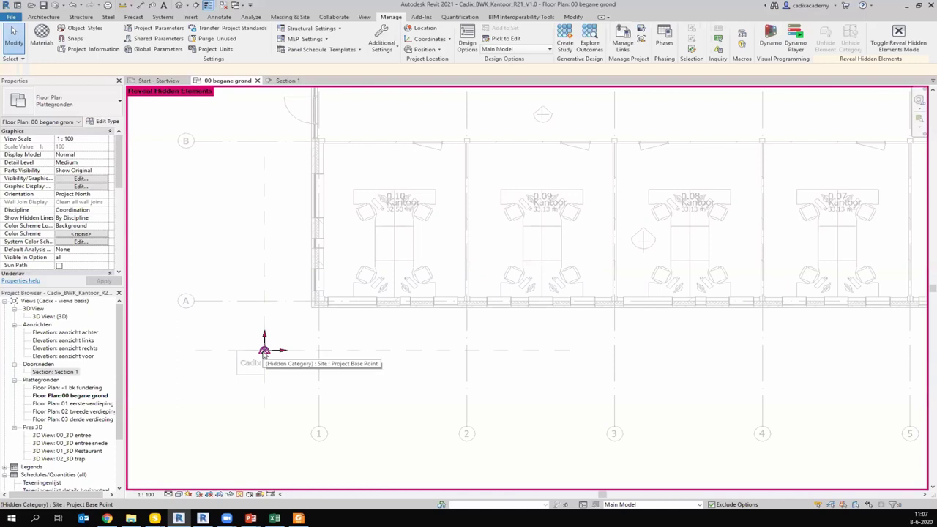
pyautogui.click(264, 351)
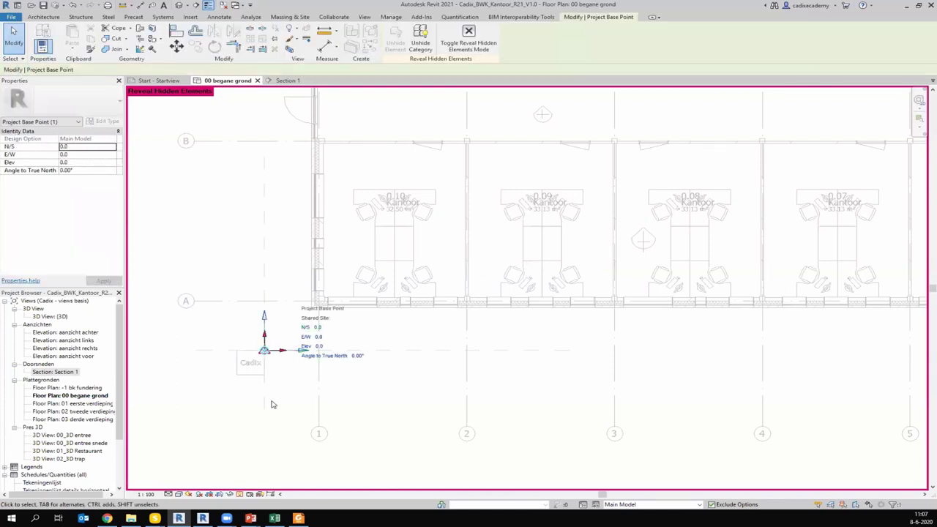
pyautogui.press('Escape')
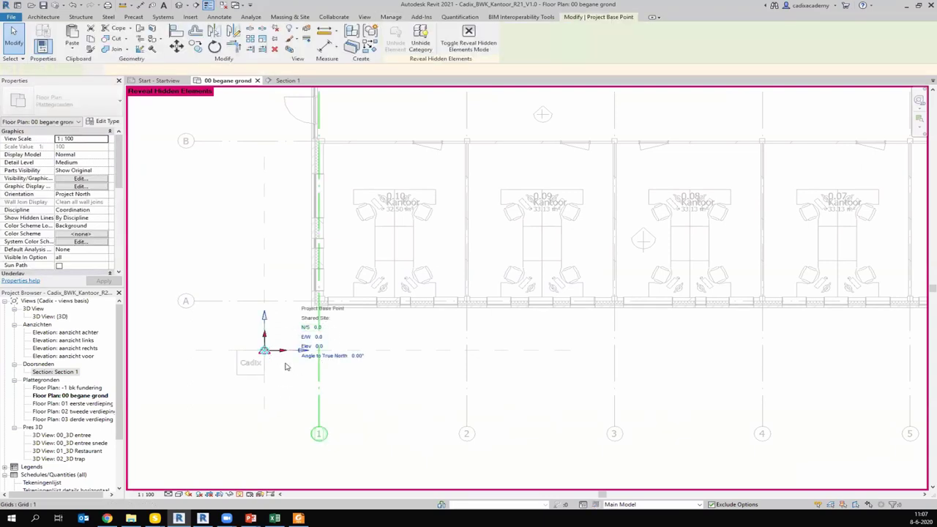
pyautogui.click(204, 517)
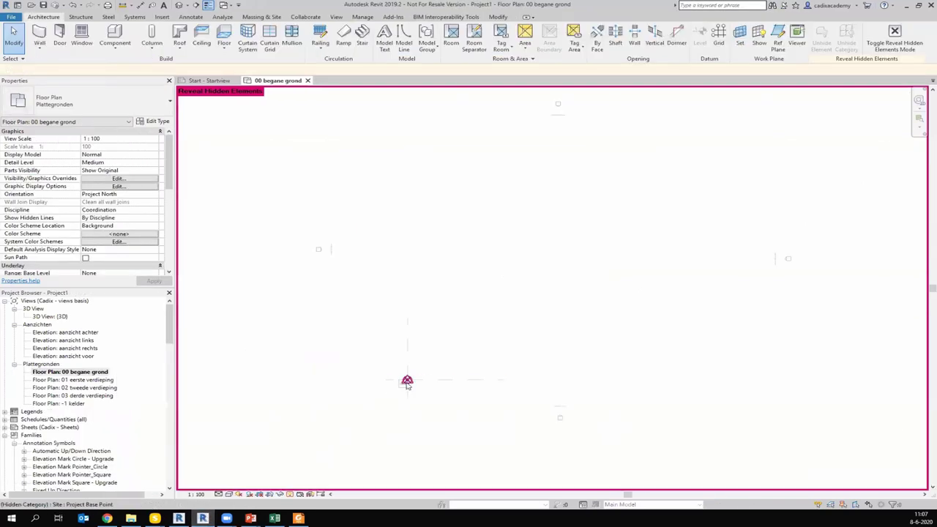
pyautogui.click(407, 380)
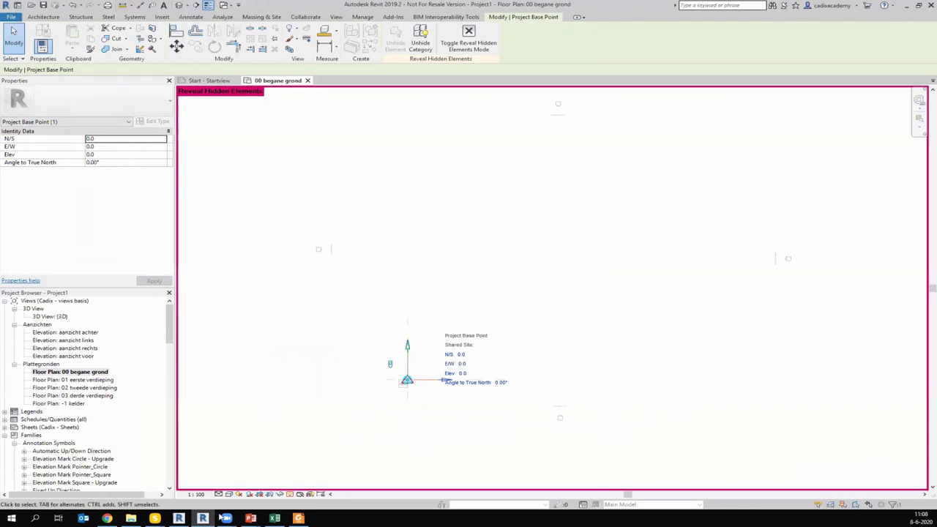
pyautogui.click(178, 517)
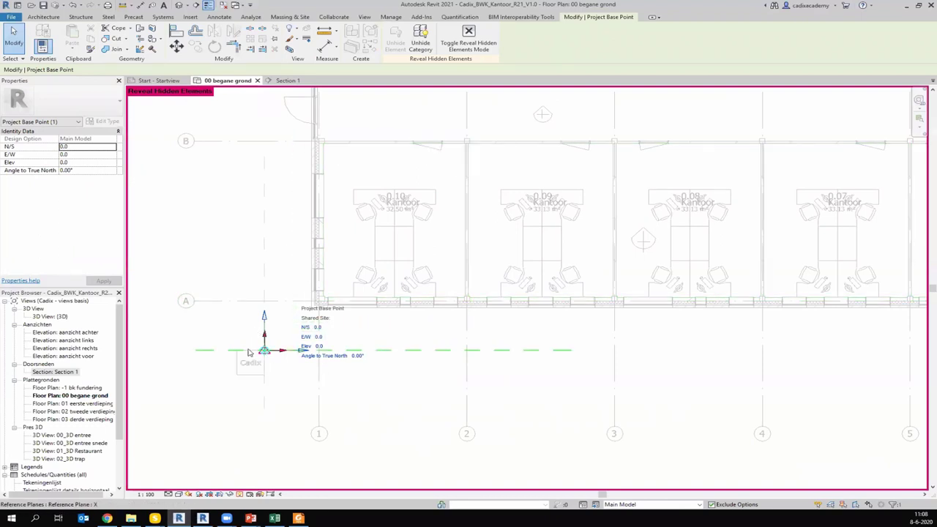
# Run Specify Coordinates at Point from Manage > Coordinates, picking the reference cube origin.
pyautogui.click(391, 16)
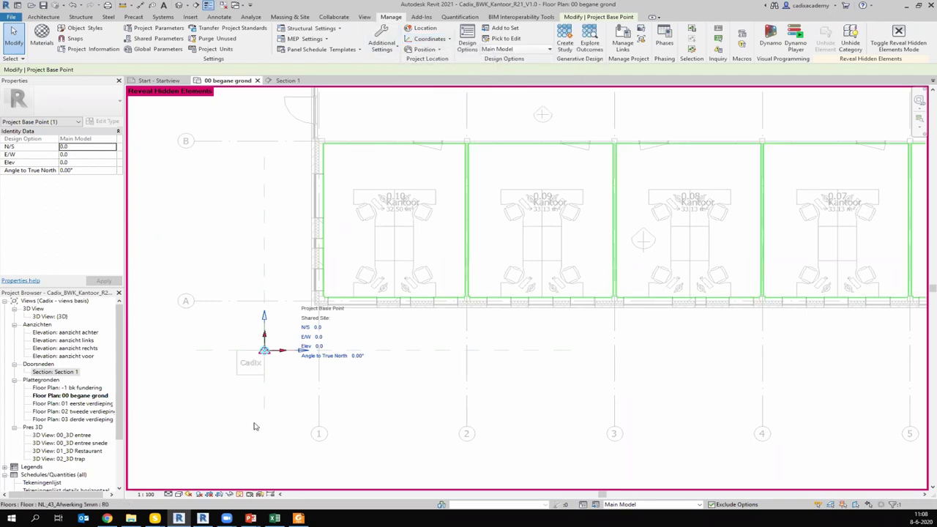
pyautogui.click(431, 39)
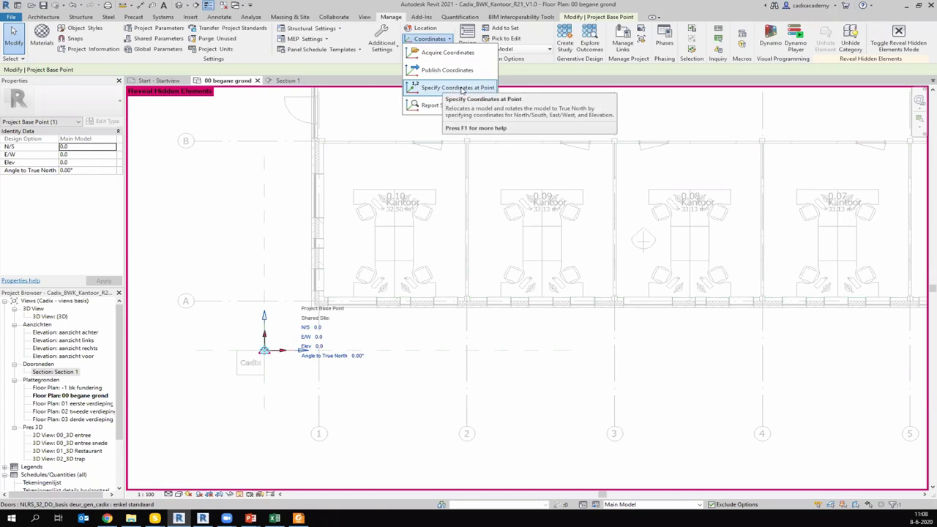
pyautogui.moveTo(456, 88)
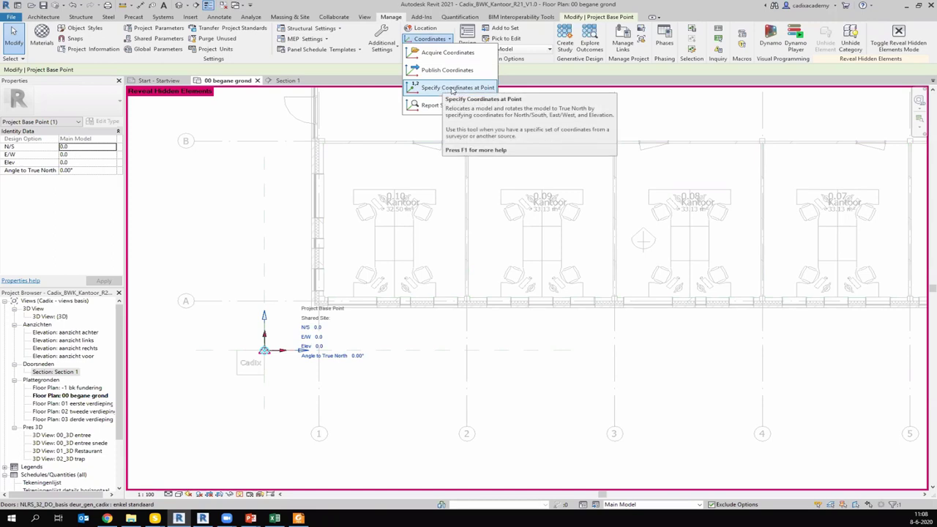
pyautogui.click(453, 88)
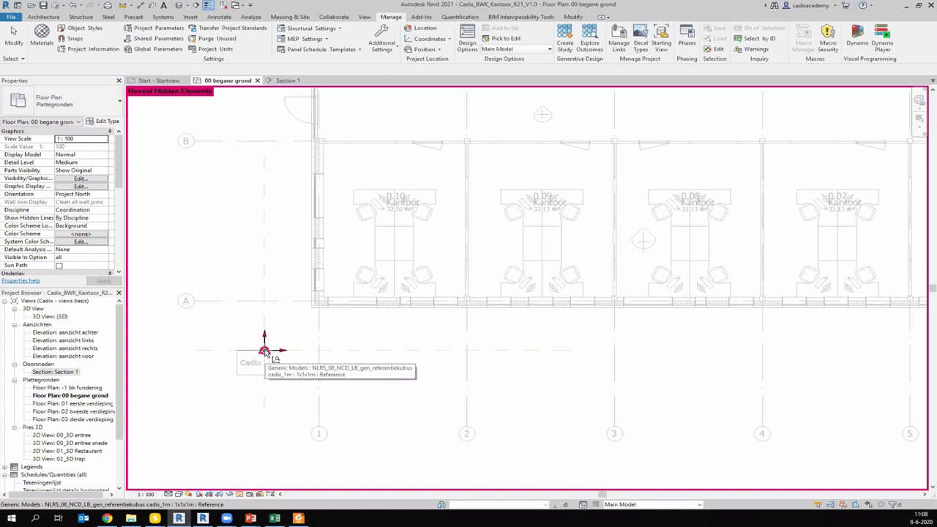
pyautogui.click(272, 355)
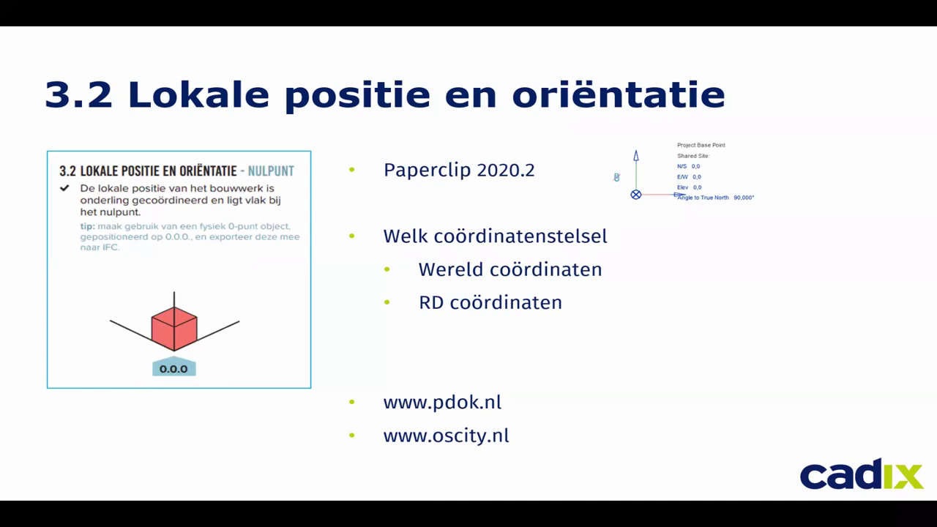
# Leave the slideshow, view the Nationaal Model BIM PDF, then scroll the ILS in Native Revit guide.
pyautogui.hotkey('alt', 'Tab')
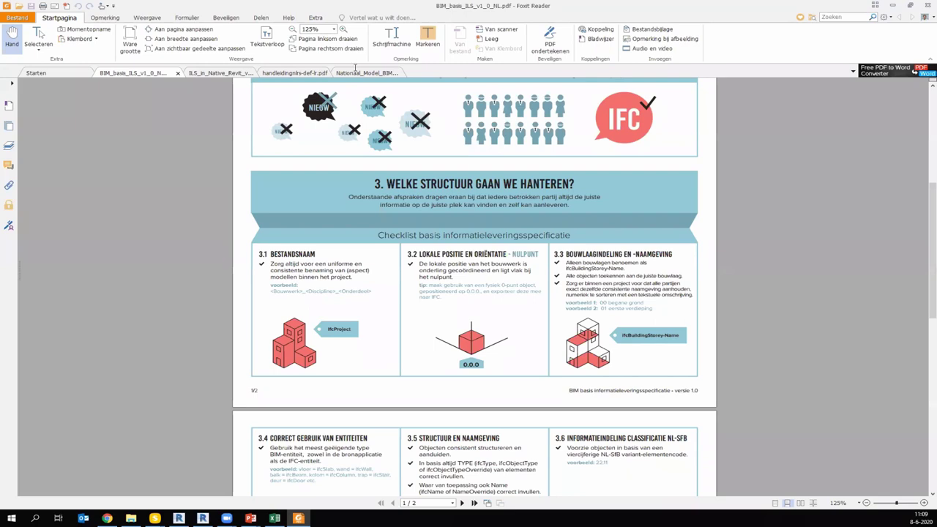
pyautogui.click(368, 73)
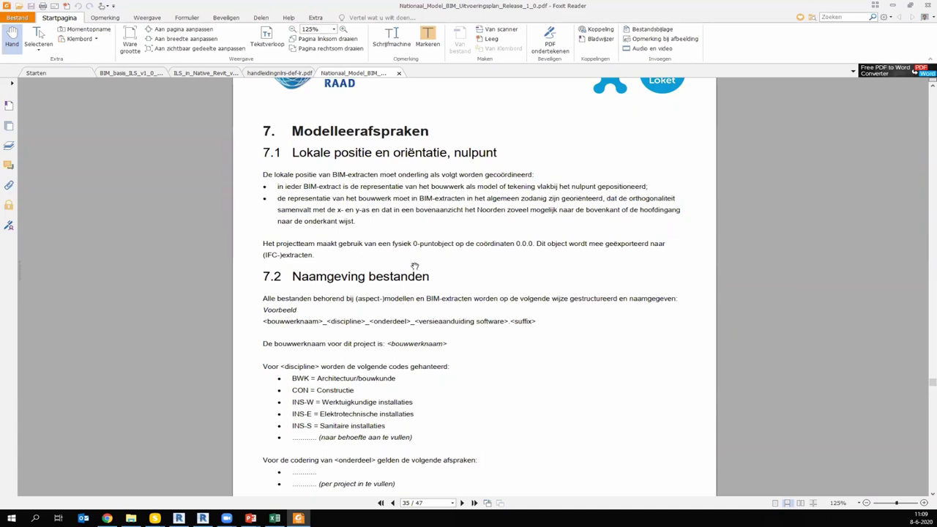
pyautogui.click(209, 74)
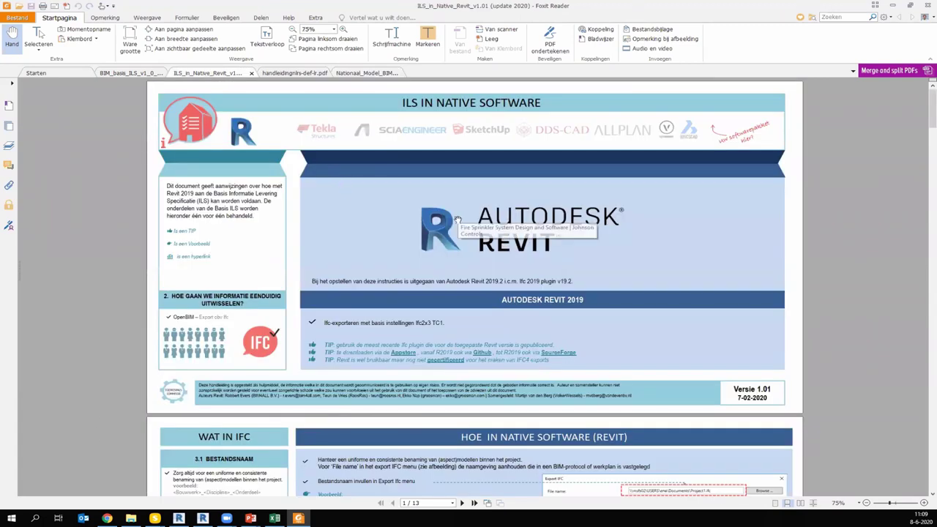
pyautogui.scroll(-5, 435, 221)
pyautogui.scroll(-2, 424, 176)
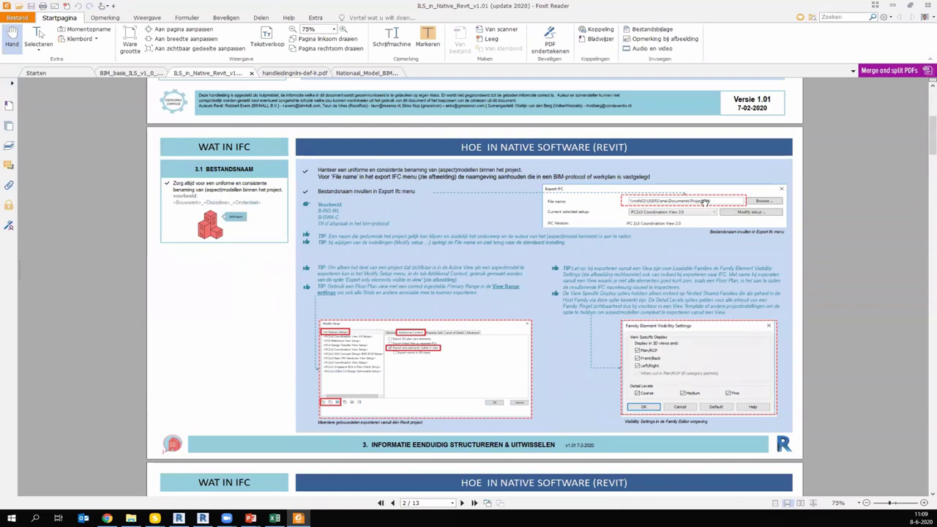
pyautogui.scroll(-2, 495, 229)
pyautogui.scroll(-3, 494, 229)
pyautogui.scroll(-3, 493, 228)
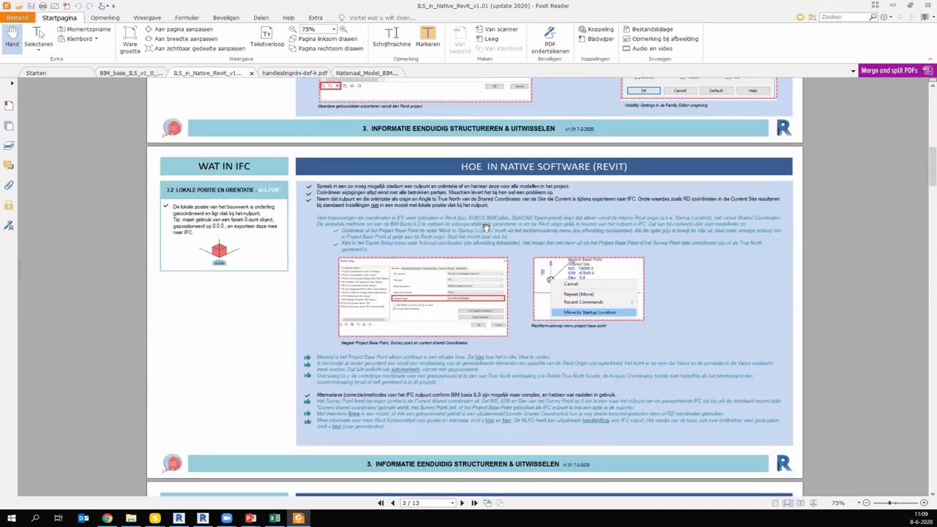
pyautogui.scroll(-1, 482, 228)
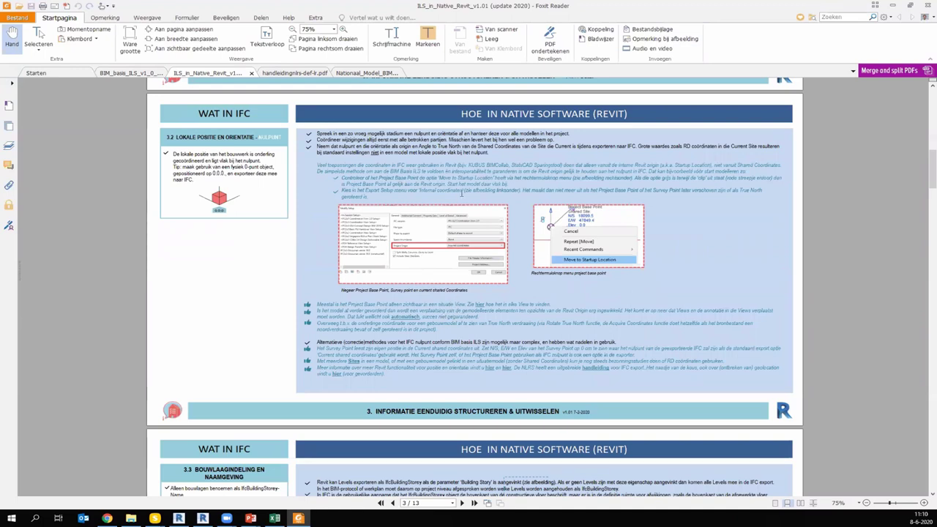
# Scroll handleidingnlrs-def-lr.pdf to section 3.2 Lokale positie en oriëntatie – nulpunt.
pyautogui.click(294, 73)
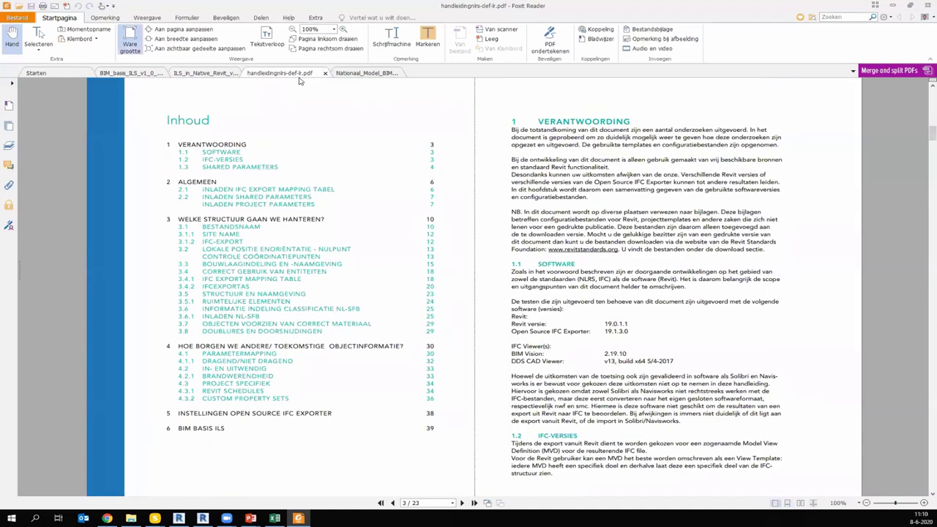
pyautogui.scroll(1, 292, 314)
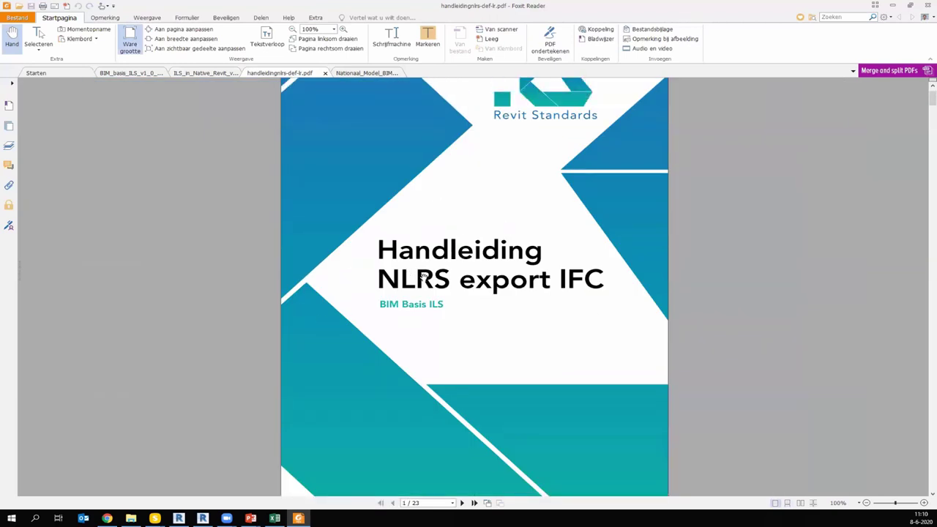
pyautogui.scroll(-1, 423, 278)
pyautogui.scroll(-1, 416, 279)
pyautogui.scroll(-1, 415, 279)
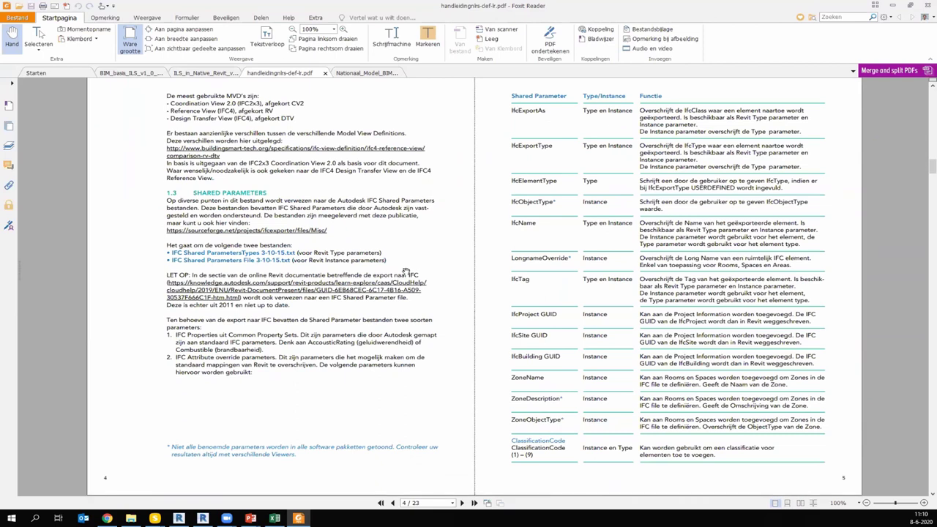
pyautogui.scroll(-1, 410, 275)
pyautogui.scroll(-1, 406, 270)
pyautogui.scroll(-1, 402, 266)
pyautogui.scroll(-1, 402, 266)
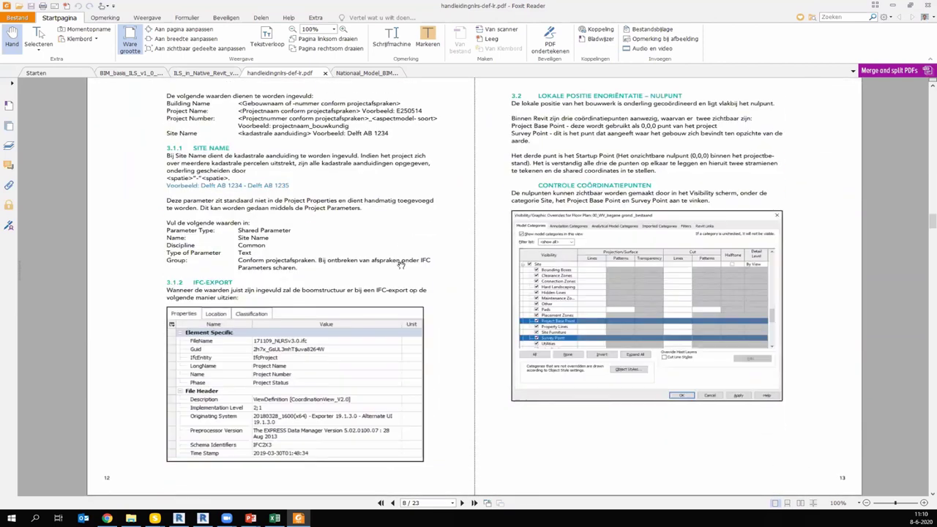
pyautogui.scroll(-1, 400, 266)
pyautogui.scroll(2, 398, 263)
pyautogui.scroll(-1, 399, 263)
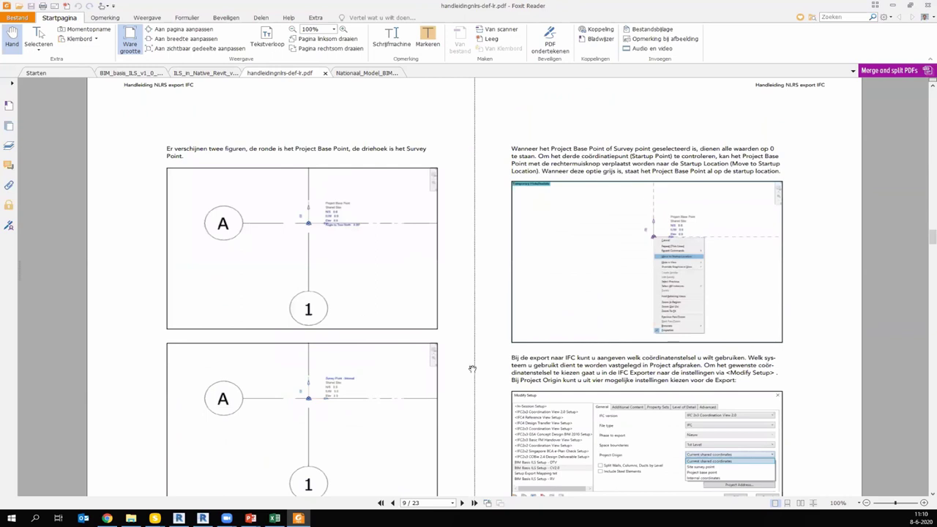
pyautogui.scroll(1, 567, 363)
pyautogui.scroll(1, 567, 363)
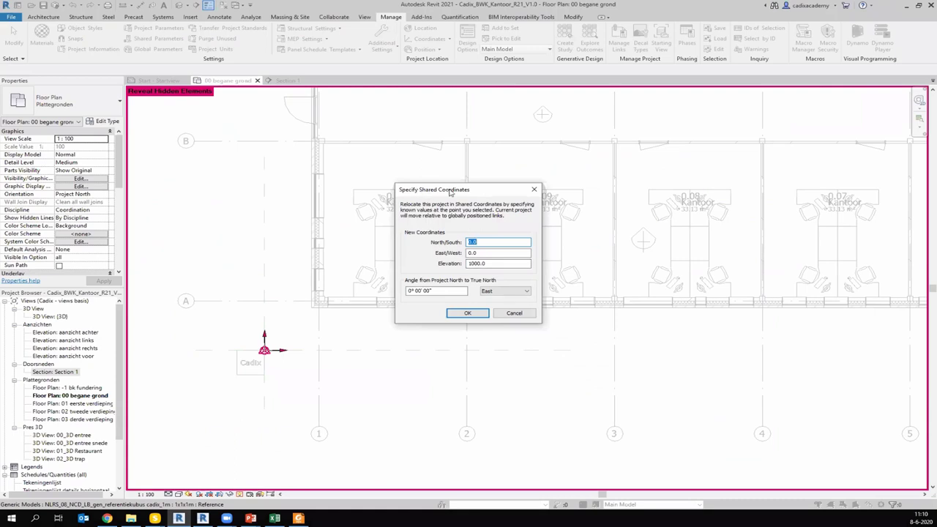
# Cancel the old dialog and specify coordinates at the base point: North/South and East/West 50000.
pyautogui.click(534, 189)
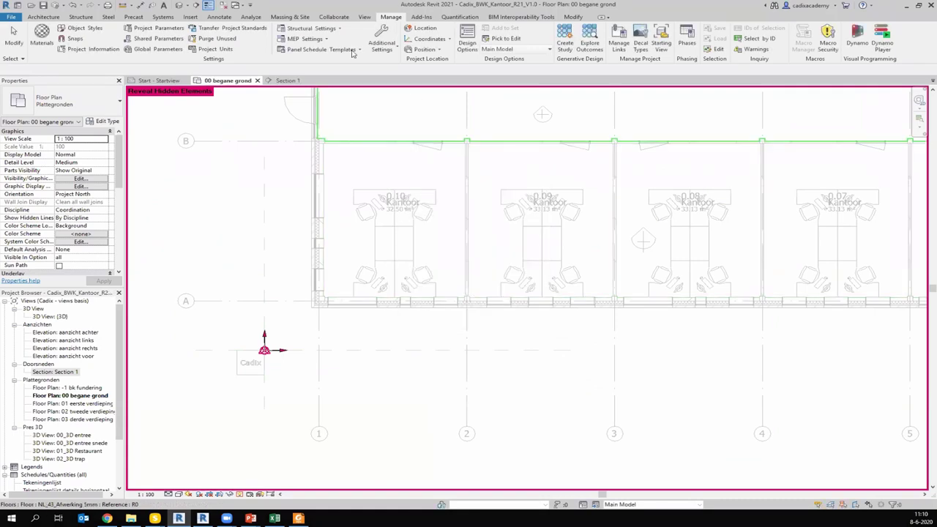
pyautogui.click(424, 41)
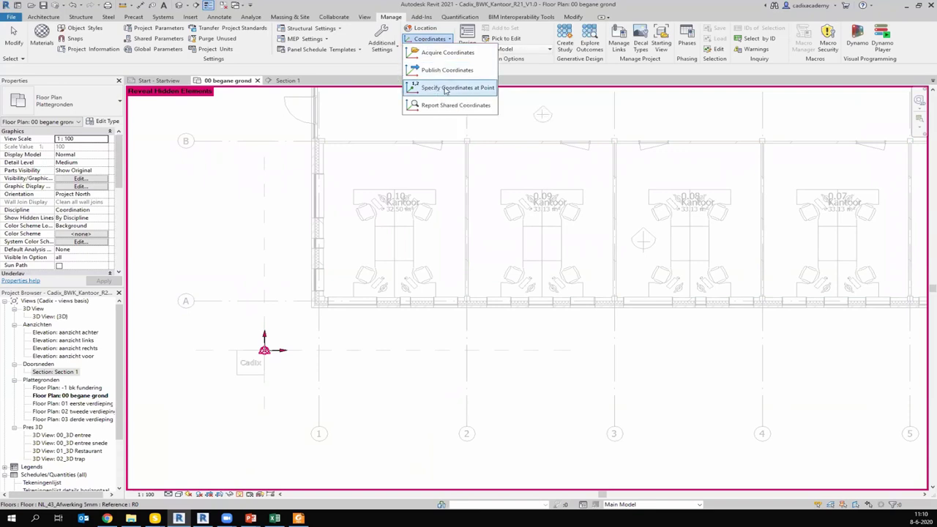
pyautogui.click(446, 88)
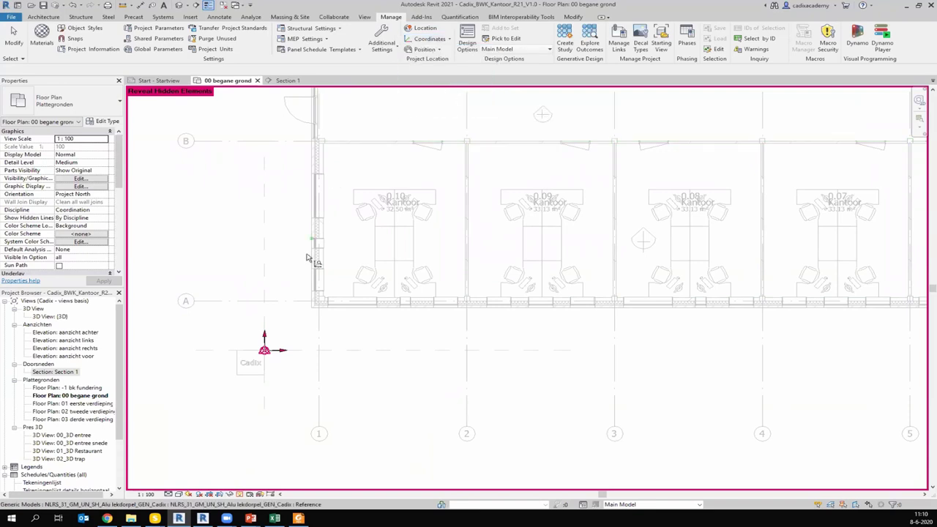
pyautogui.click(264, 351)
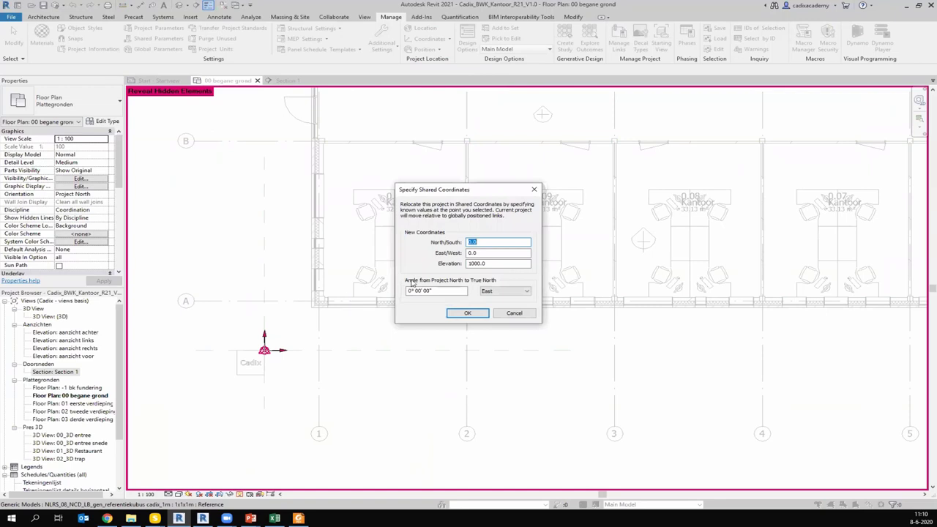
pyautogui.write('5')
pyautogui.press('Tab')
pyautogui.write('5')
pyautogui.press('Return')
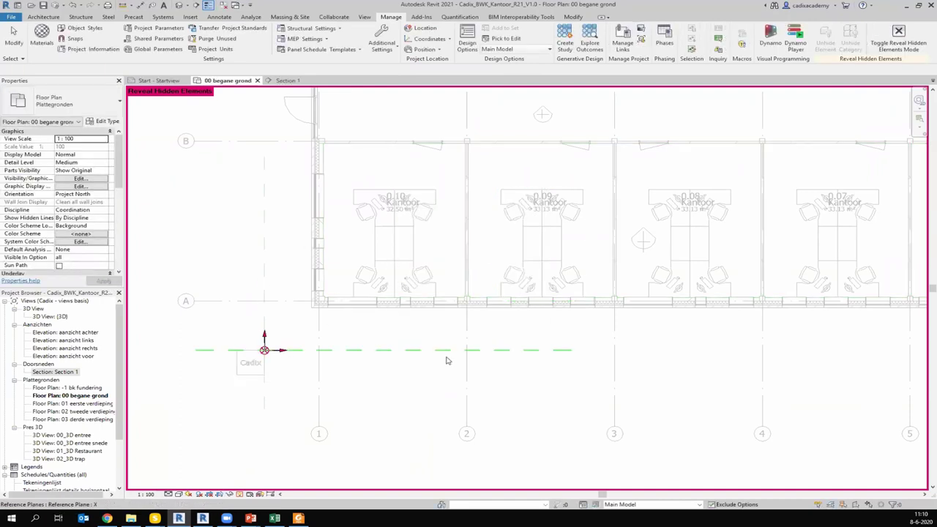
# Inspect the survey point, then select the project base point to read N/S and E/W 50000.0.
pyautogui.press('Escape')
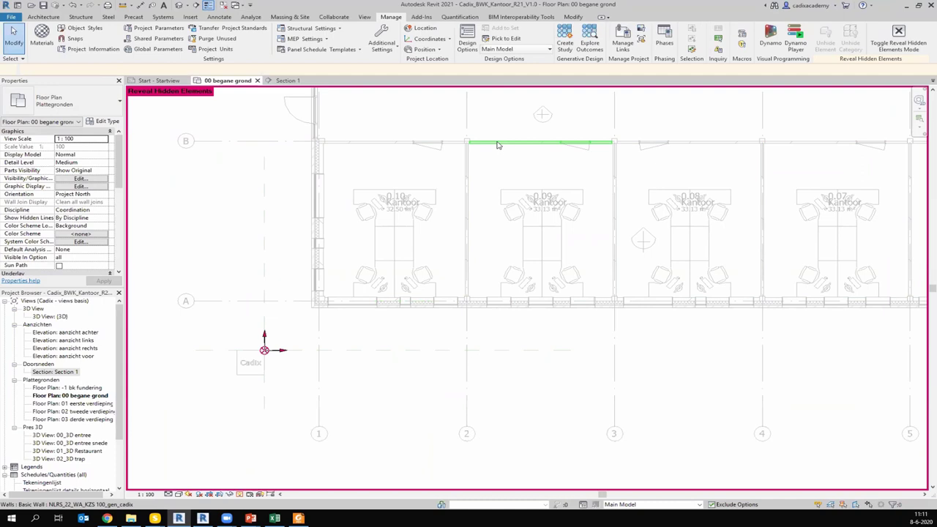
pyautogui.scroll(-5, 510, 152)
pyautogui.scroll(-2, 510, 152)
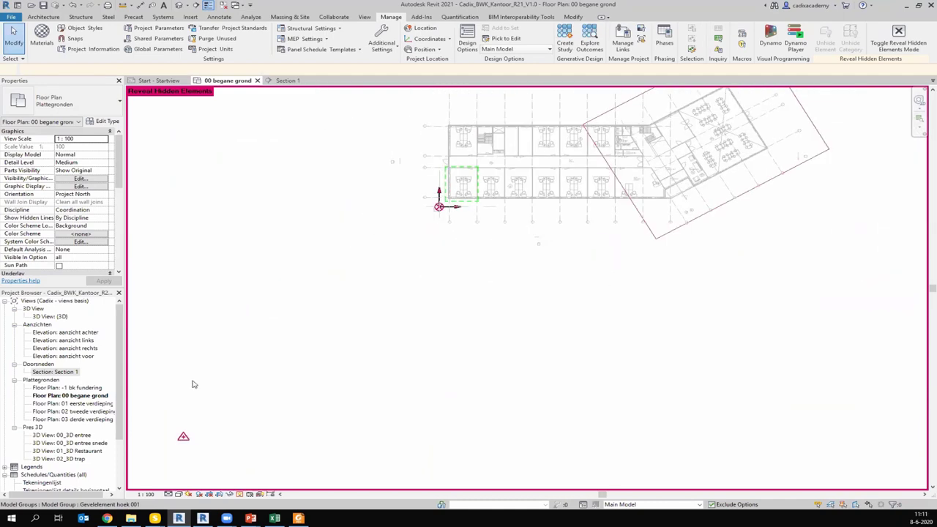
pyautogui.click(183, 440)
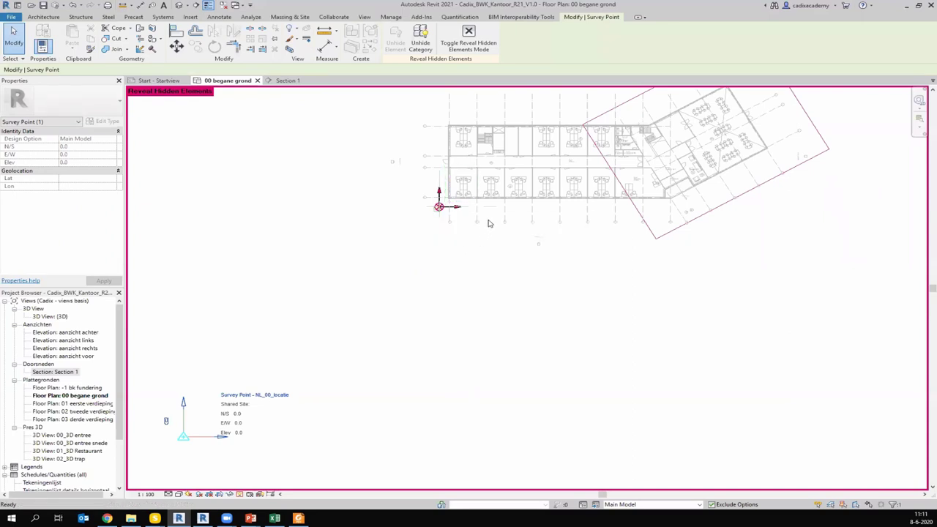
pyautogui.scroll(5, 490, 226)
pyautogui.press('Escape')
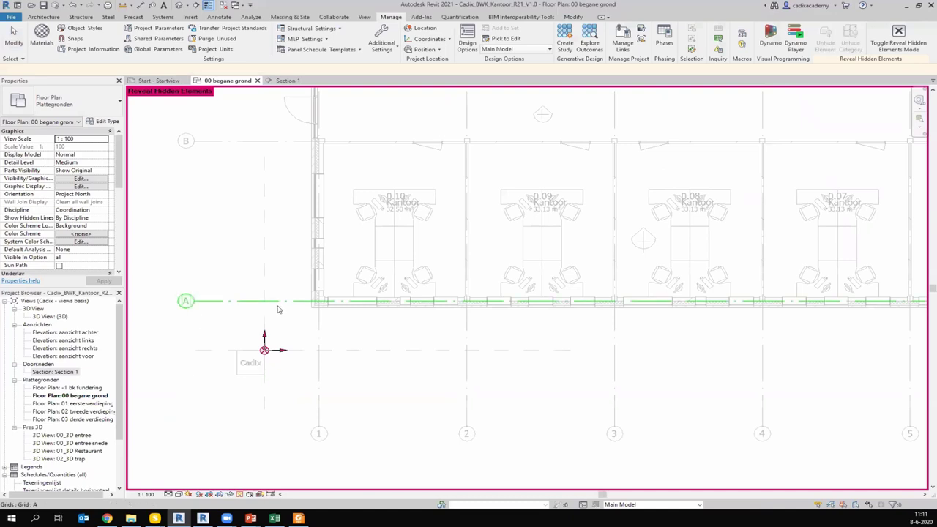
pyautogui.click(264, 349)
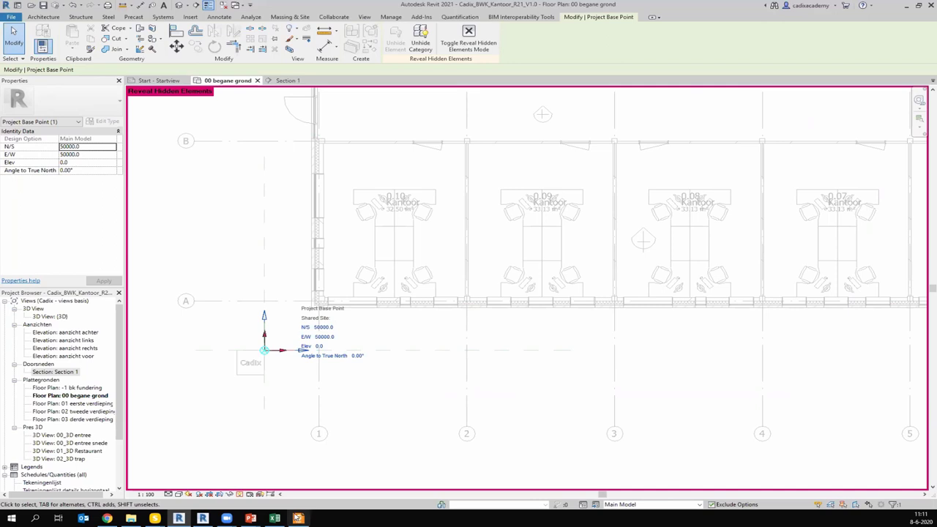
# In Chrome, view the gpscoordinaten.nl converter and check the Cadix office on Google Maps.
pyautogui.click(108, 518)
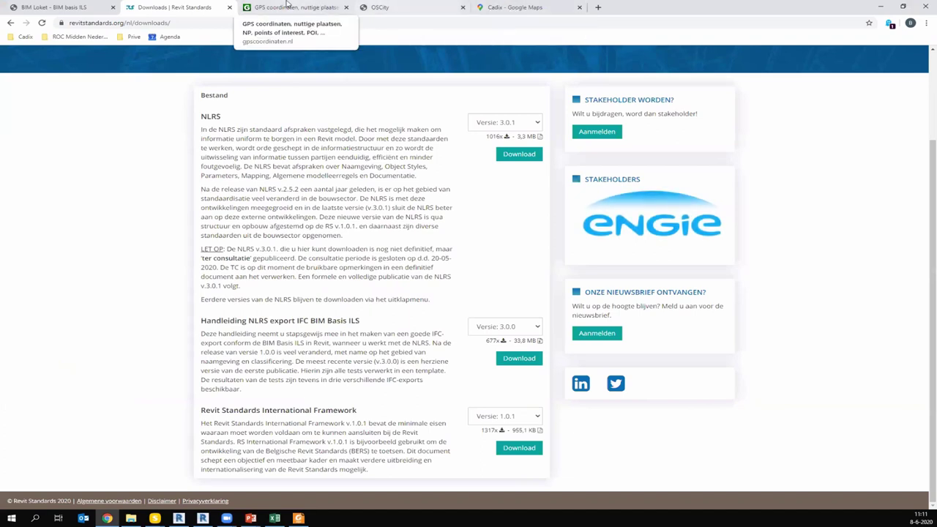
pyautogui.click(288, 6)
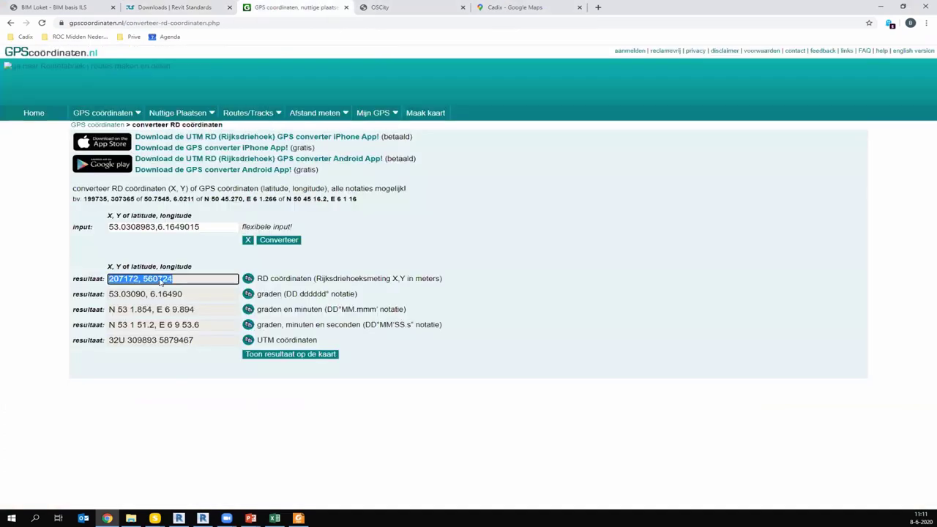
pyautogui.click(74, 20)
pyautogui.moveTo(109, 23); pyautogui.dragTo(162, 22)
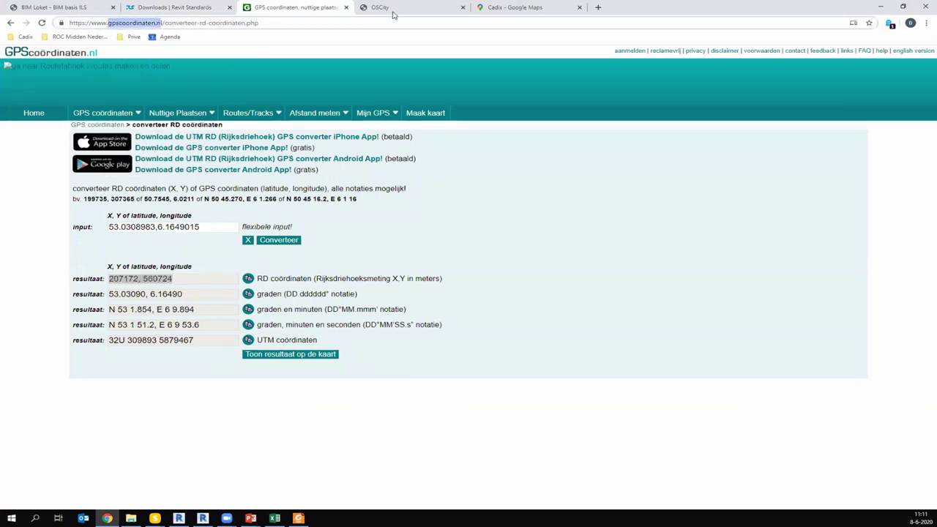
pyautogui.click(519, 7)
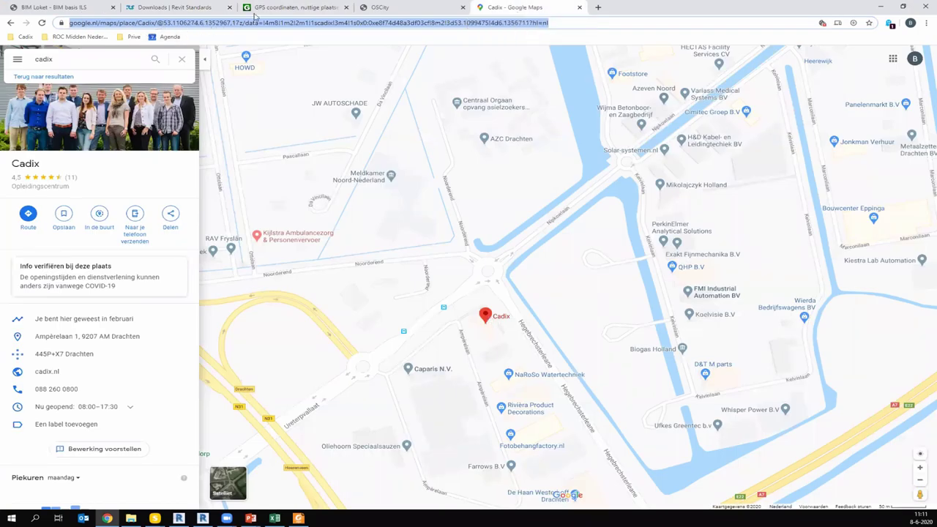
pyautogui.click(281, 6)
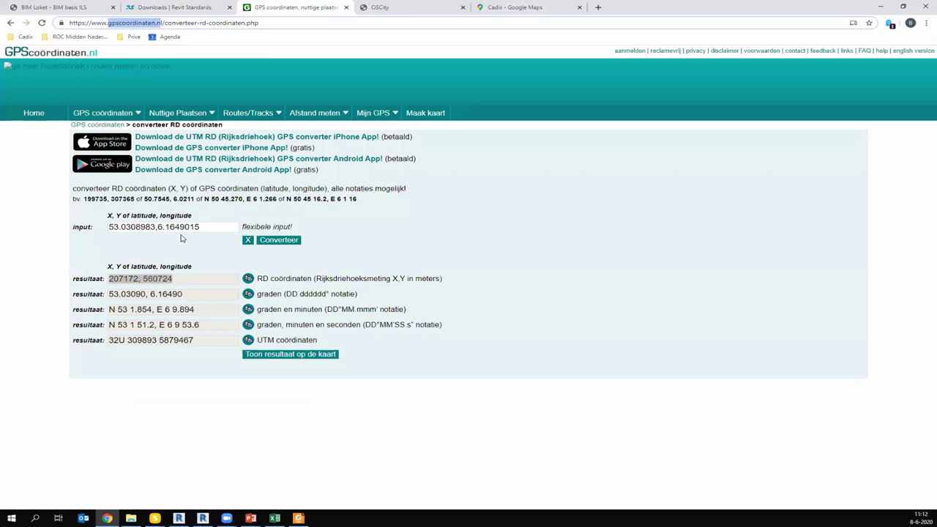
# Select and copy the RD result 207172, 560724, then return to Revit.
pyautogui.click(178, 281)
pyautogui.click(178, 282)
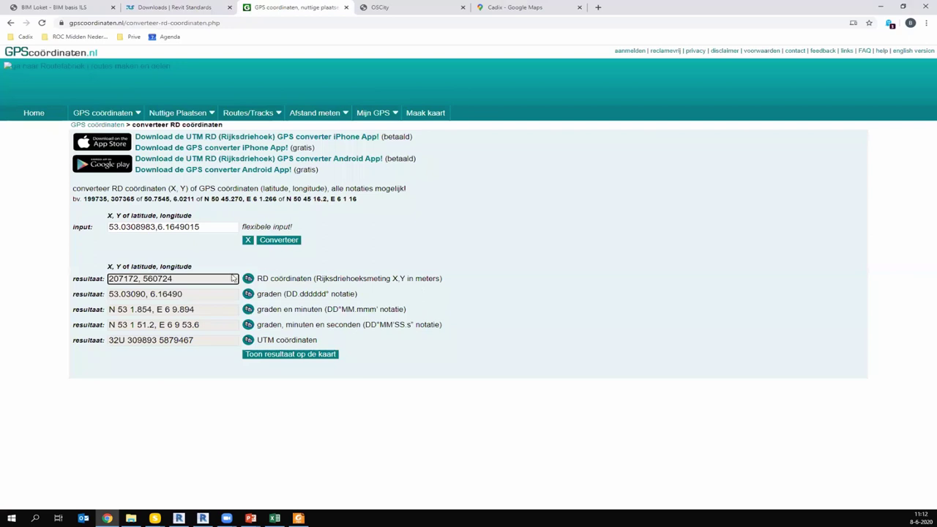
pyautogui.moveTo(178, 283); pyautogui.dragTo(143, 283)
pyautogui.rightClick(164, 283)
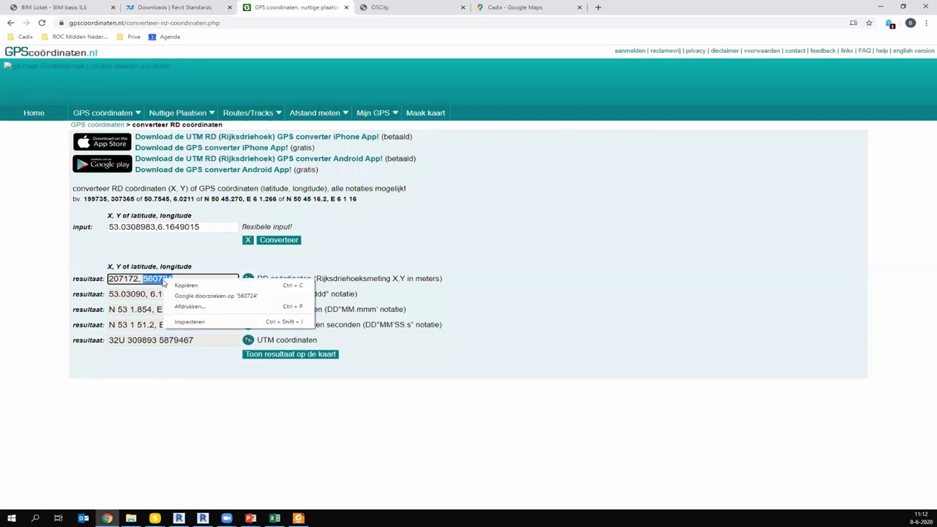
pyautogui.click(187, 285)
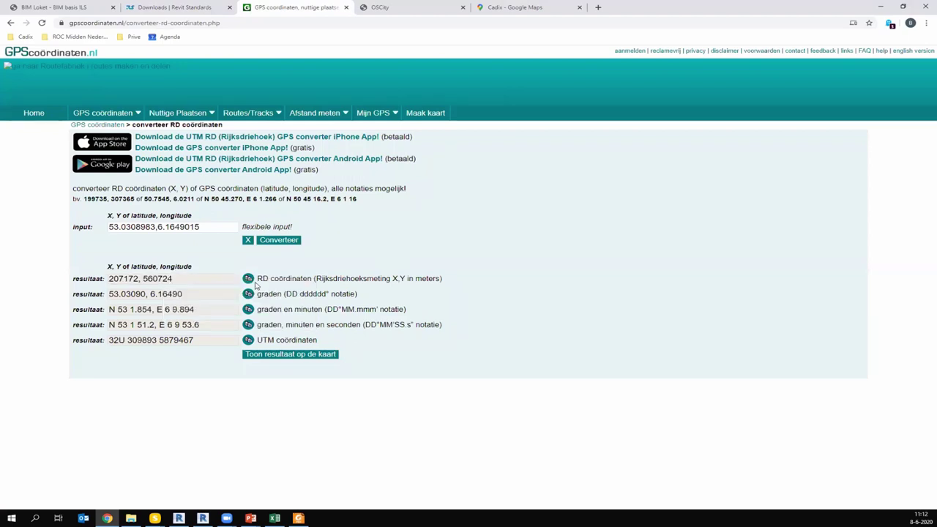
pyautogui.moveTo(192, 283); pyautogui.dragTo(143, 282)
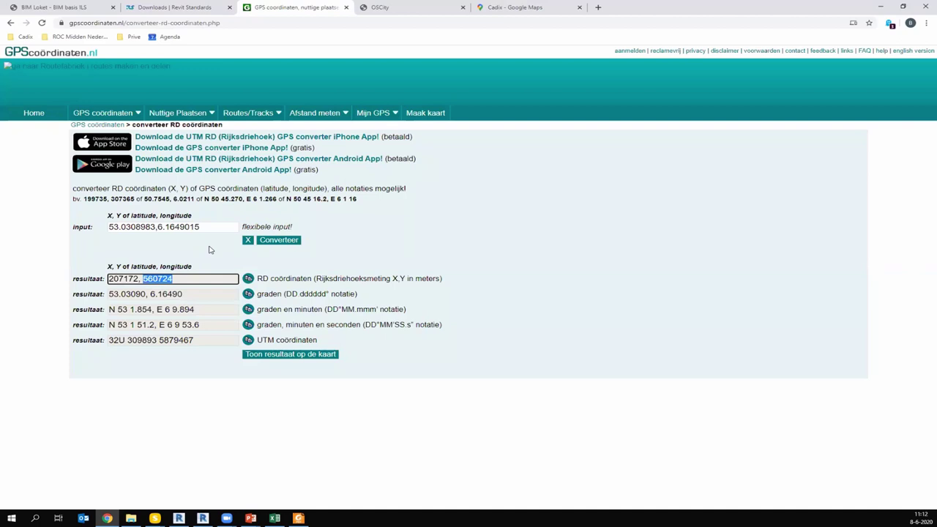
pyautogui.click(185, 517)
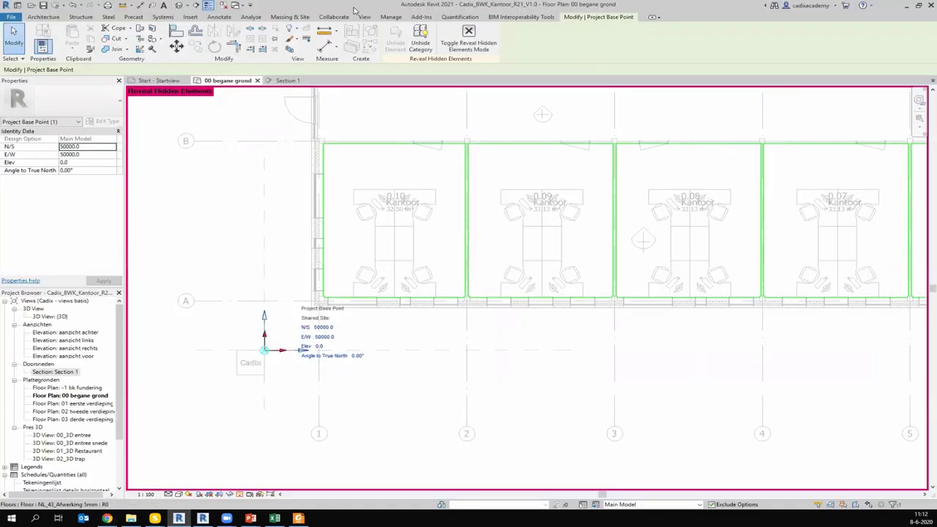
# Specify coordinates at the project base point: North/South 207172000, East/West 560724000.
pyautogui.click(392, 17)
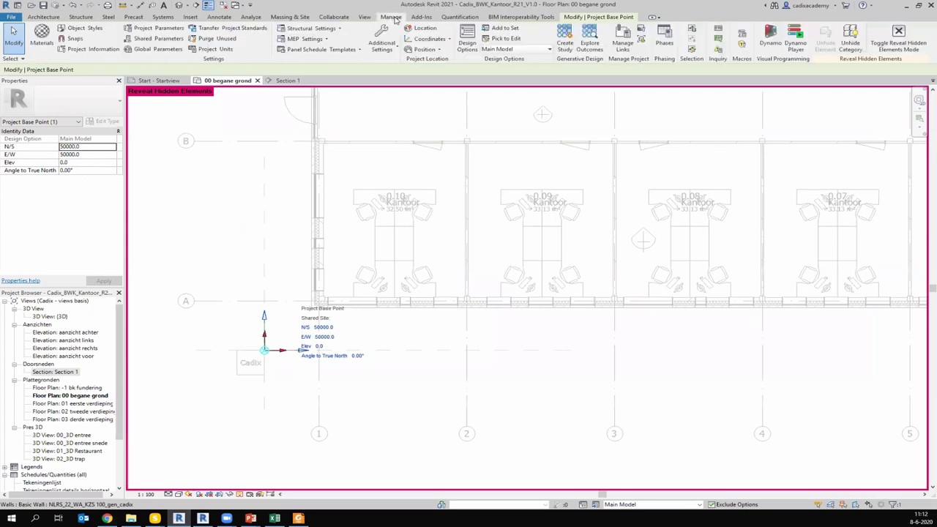
pyautogui.click(429, 39)
pyautogui.click(441, 86)
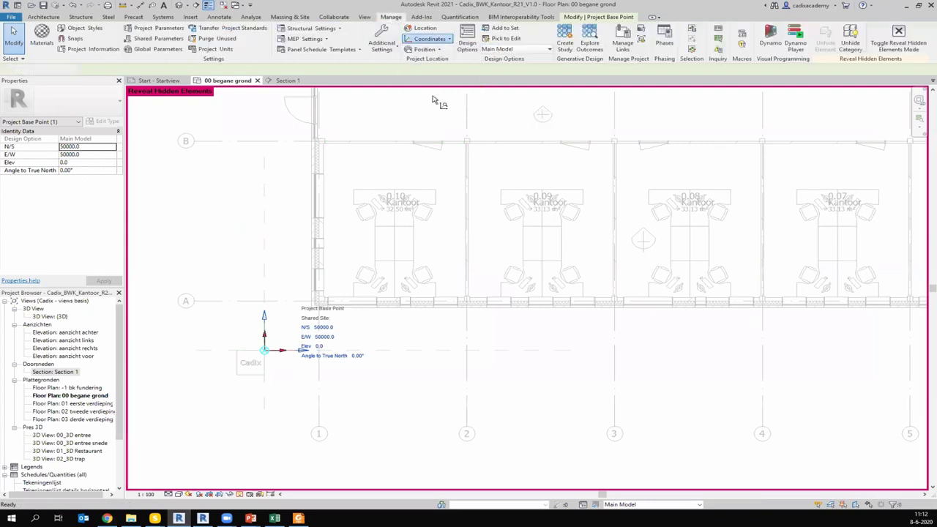
pyautogui.click(264, 349)
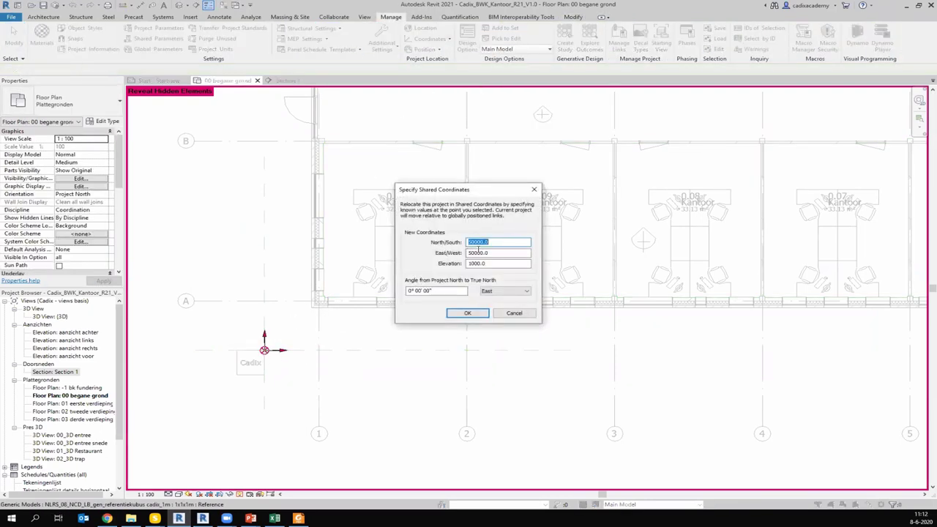
pyautogui.click(498, 252)
pyautogui.moveTo(498, 253); pyautogui.dragTo(460, 256)
pyautogui.hotkey('ctrl', 'v')
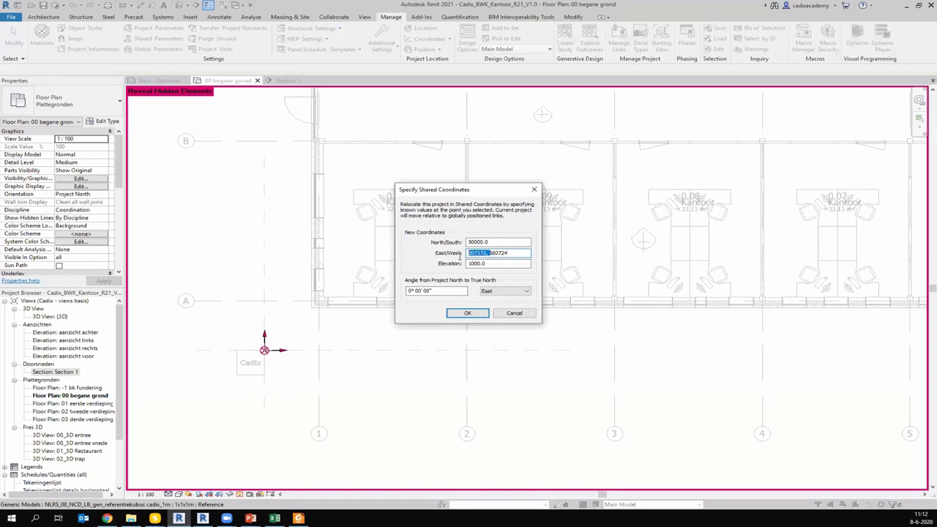
pyautogui.press('BackSpace')
pyautogui.hotkey('shift', 'Tab')
pyautogui.hotkey('ctrl', 'v')
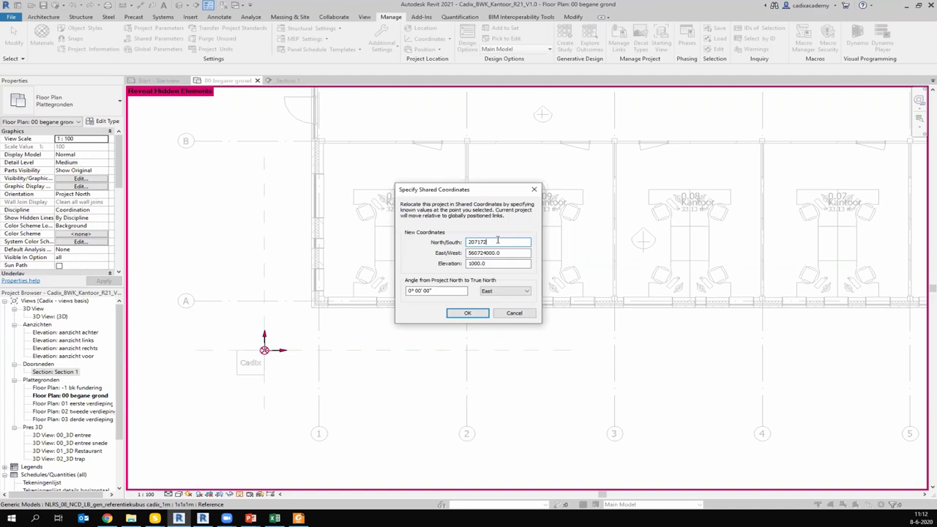
pyautogui.press('Tab')
pyautogui.press('Tab')
pyautogui.press('Tab')
# Confirm the RD shared coordinates and zoom out to see the survey point far from the building.
pyautogui.click(459, 313)
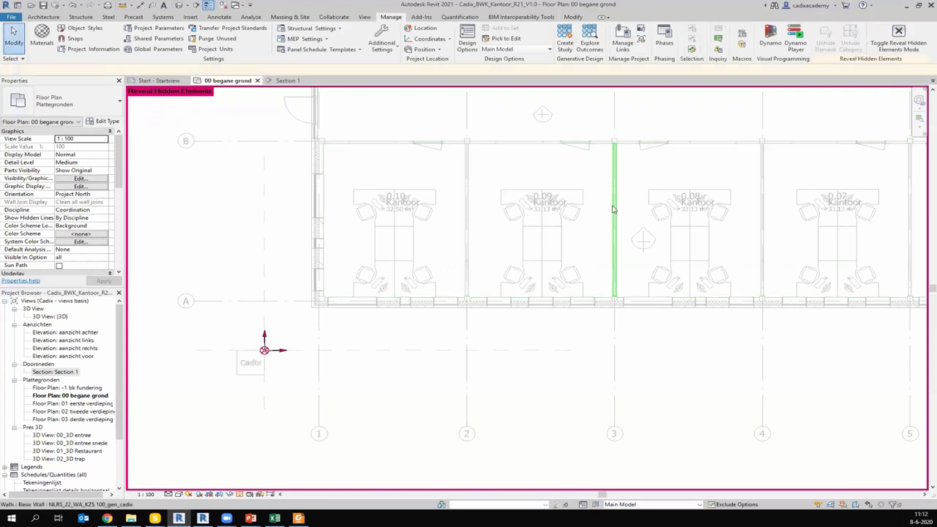
pyautogui.scroll(-3, 279, 305)
pyautogui.scroll(-2, 307, 293)
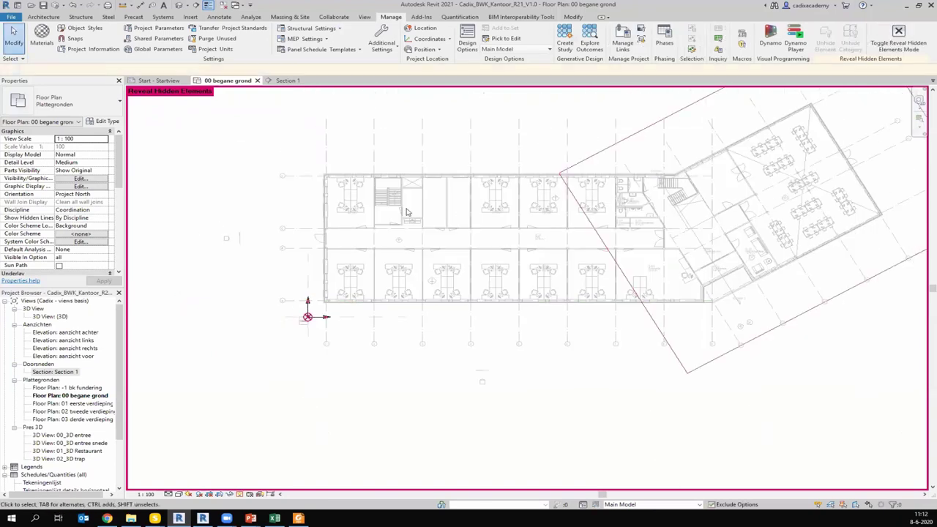
pyautogui.scroll(-3, 337, 245)
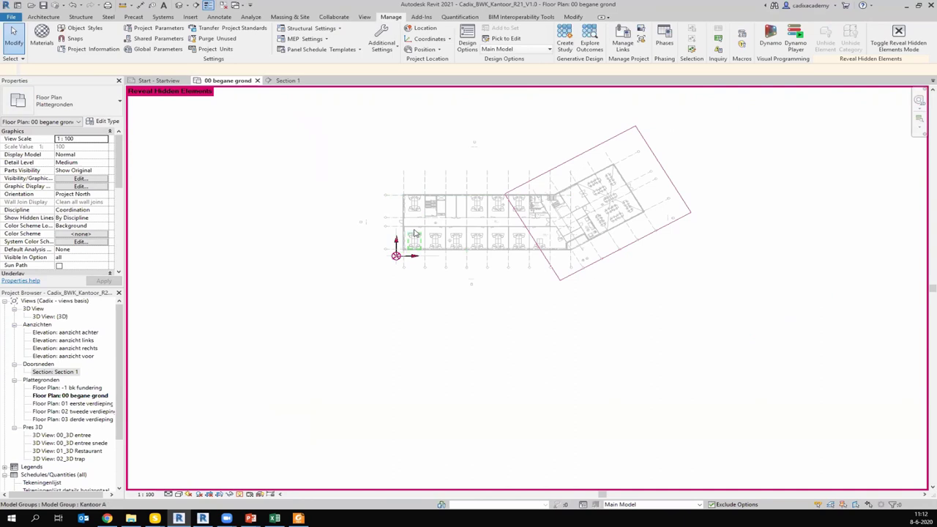
pyautogui.scroll(-5, 423, 225)
pyautogui.scroll(-2, 422, 223)
pyautogui.scroll(-2, 422, 223)
pyautogui.scroll(-1, 439, 220)
pyautogui.scroll(-1, 444, 217)
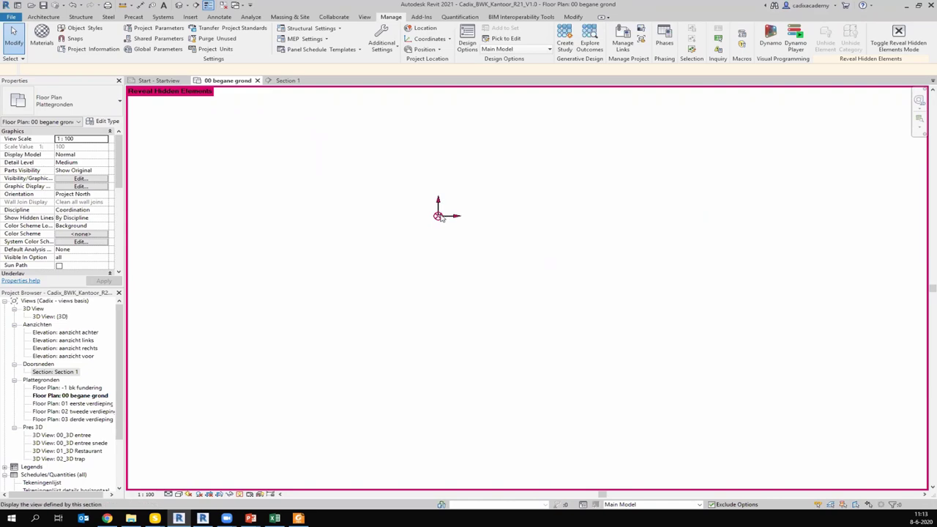
pyautogui.scroll(-3, 418, 259)
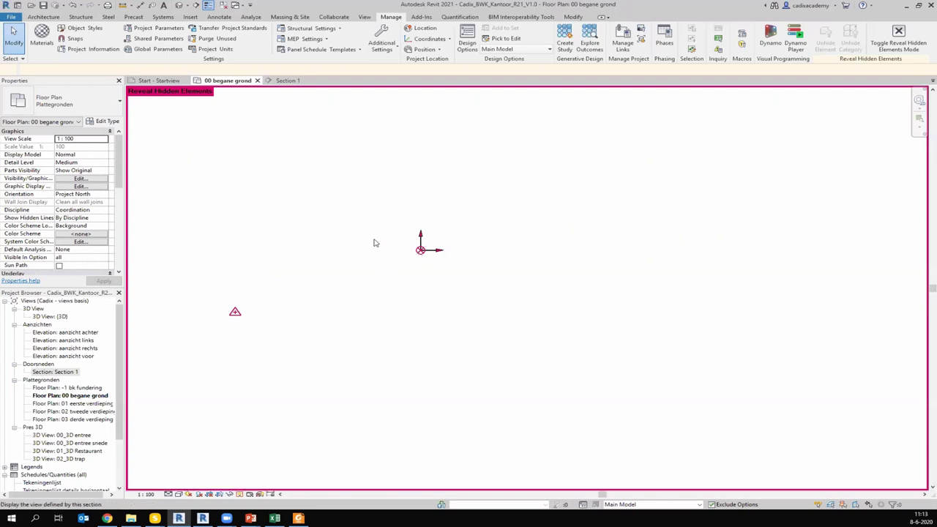
# Start Report Shared Coordinates from the Coordinates menu.
pyautogui.click(430, 38)
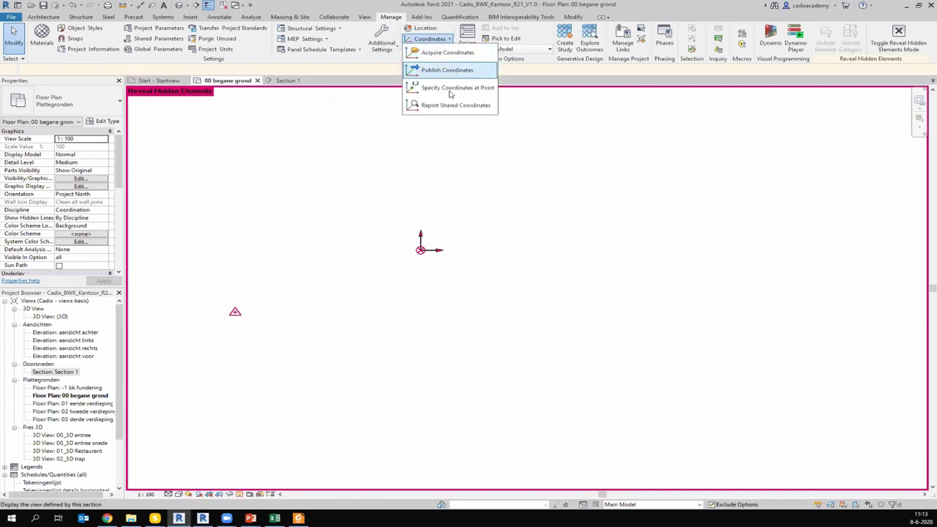
pyautogui.click(450, 103)
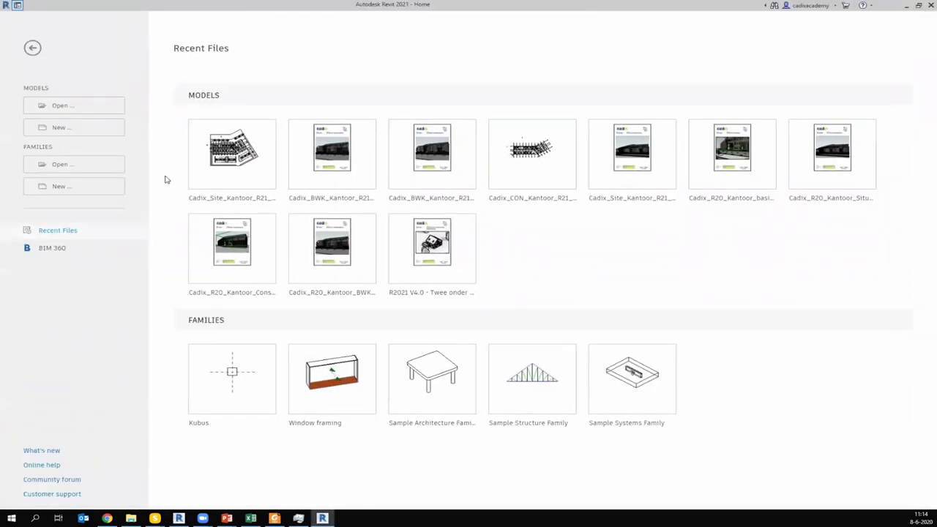
pyautogui.moveTo(332, 153)
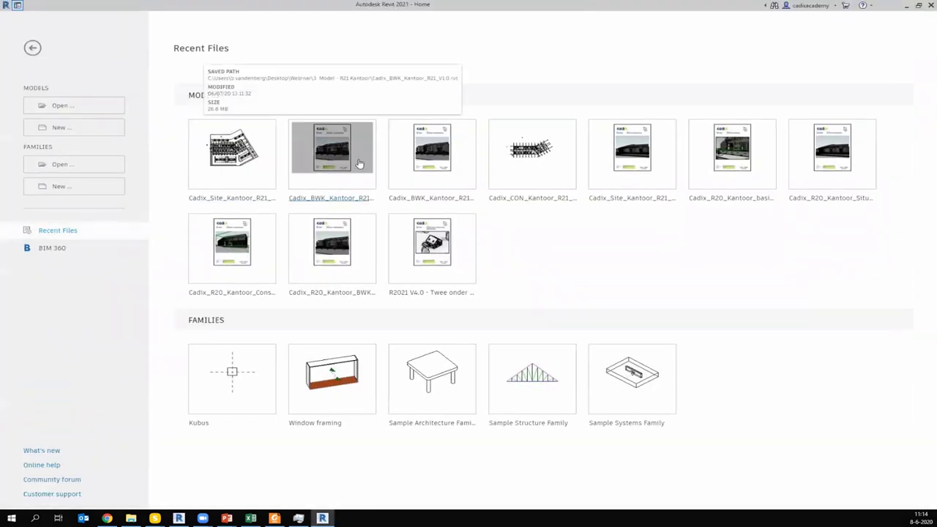
# Open Cadix_BWK_Kantoor_R21_V1.0 from Recent Files on the Home screen.
pyautogui.click(359, 163)
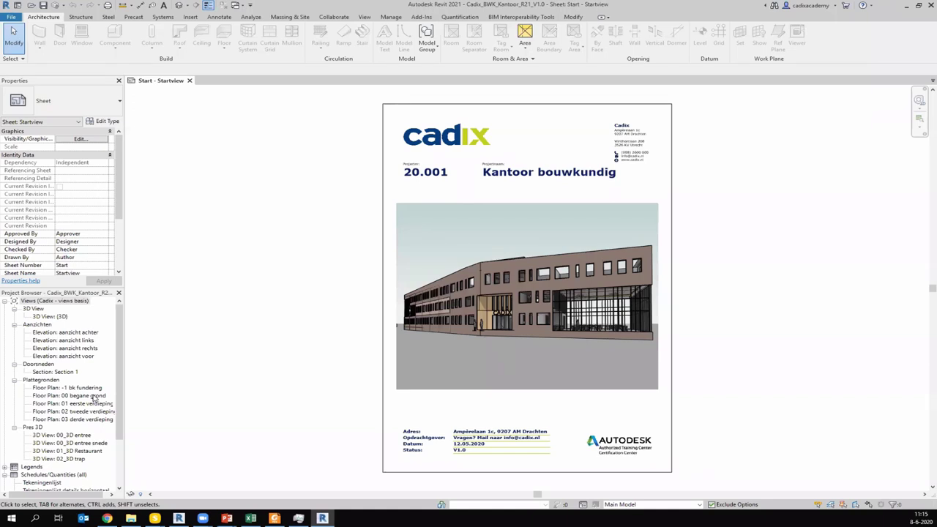
# Open the '00 begane grond' floor plan, reveal hidden elements, and check the coordinate options.
pyautogui.doubleClick(94, 397)
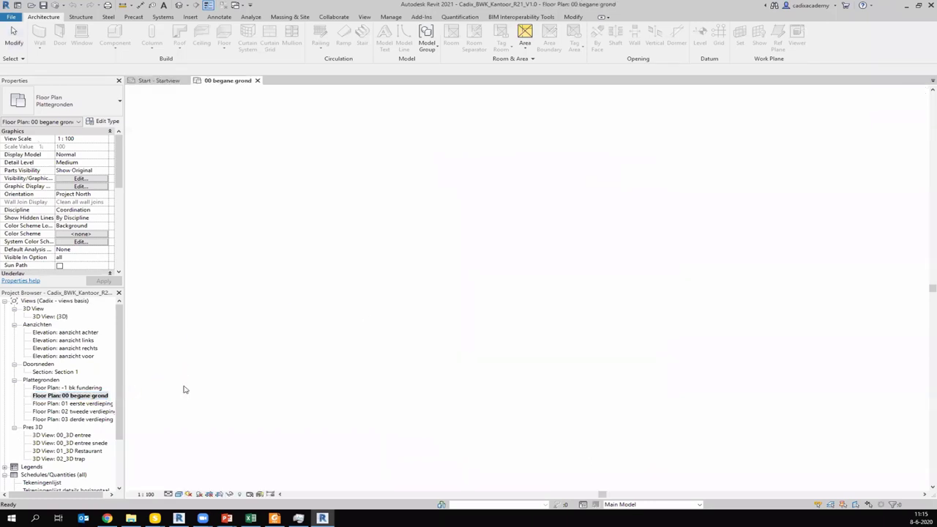
pyautogui.click(250, 494)
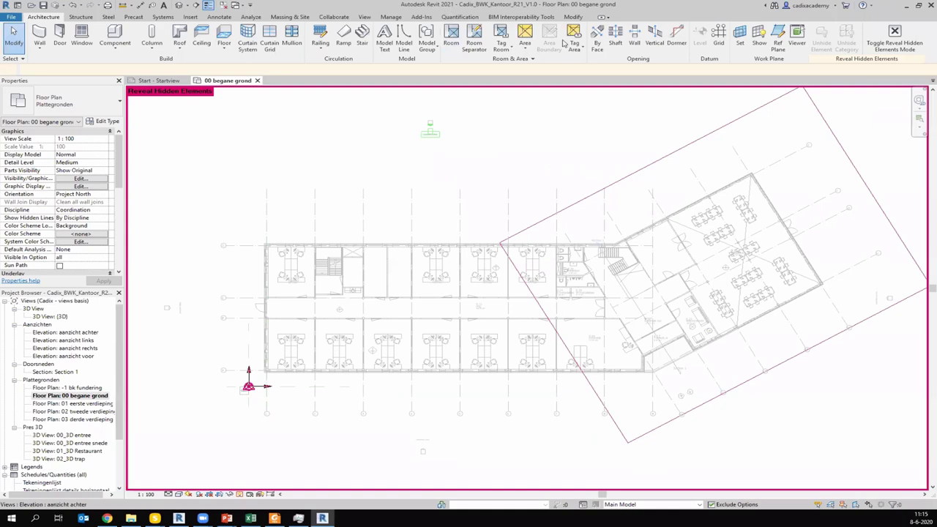
pyautogui.click(394, 18)
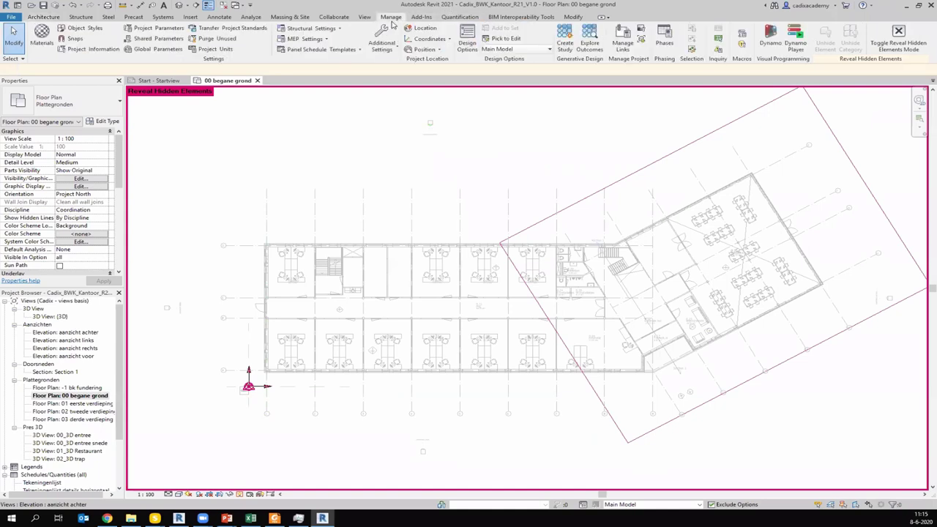
pyautogui.click(442, 41)
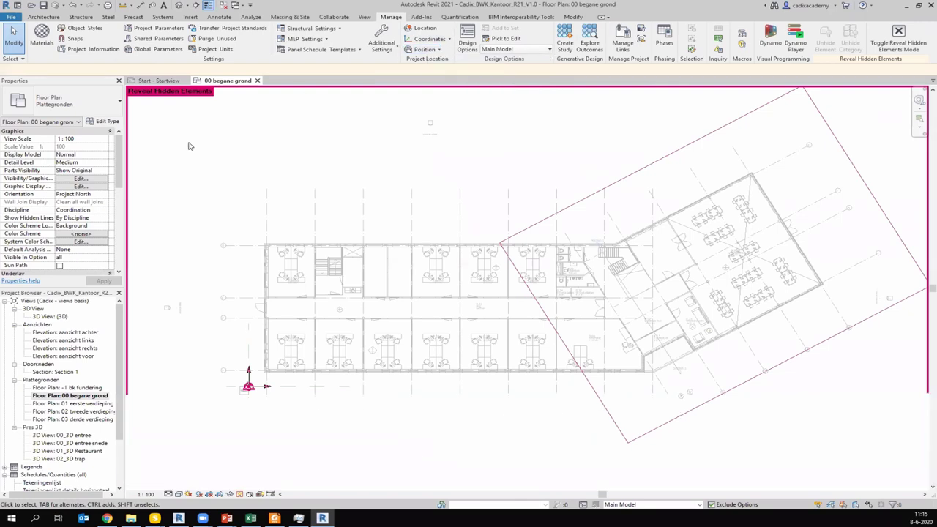
# Change the plan's Orientation from Project North to True North.
pyautogui.click(103, 193)
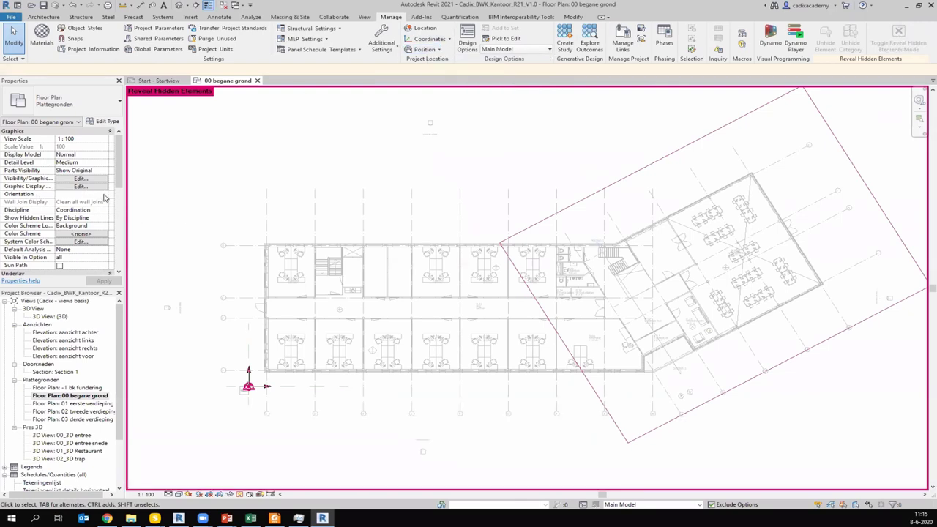
pyautogui.click(103, 194)
pyautogui.click(71, 209)
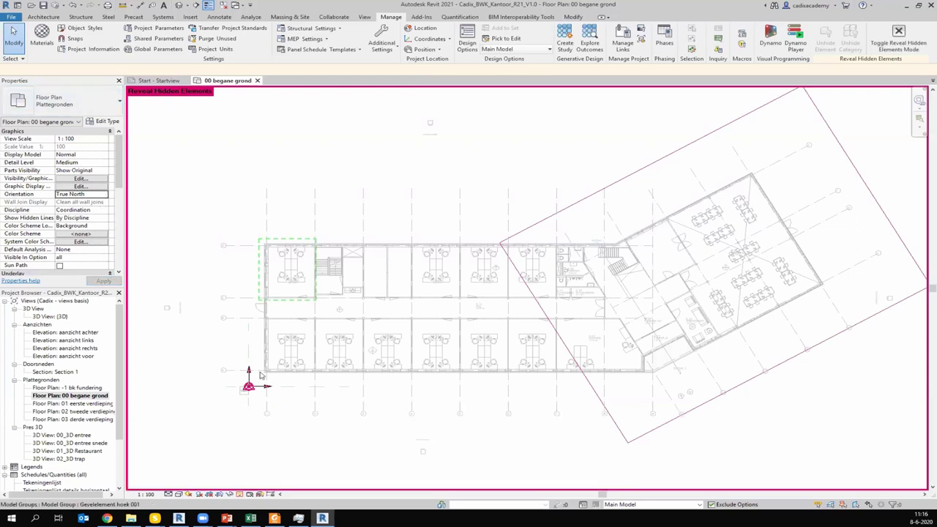
# Rotate True North about the office wall corner, using the wall as the start ray.
pyautogui.click(432, 50)
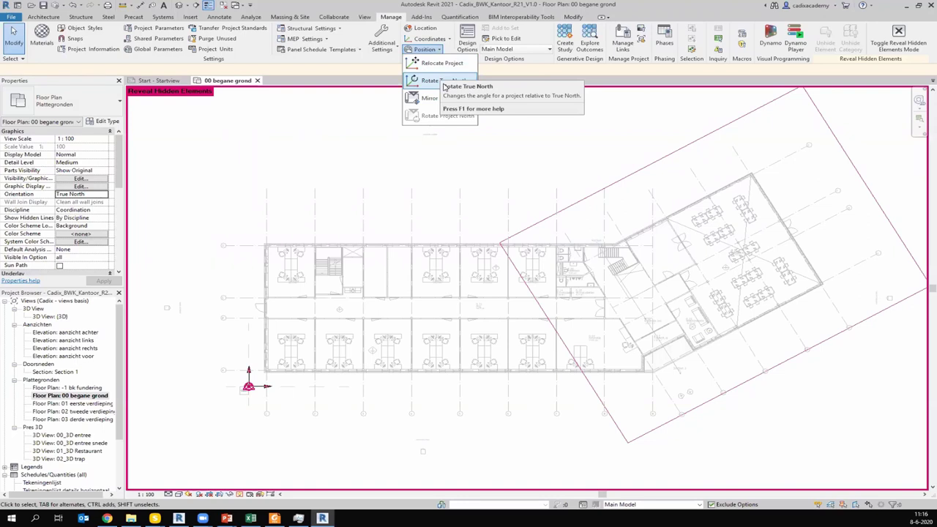
pyautogui.moveTo(439, 81)
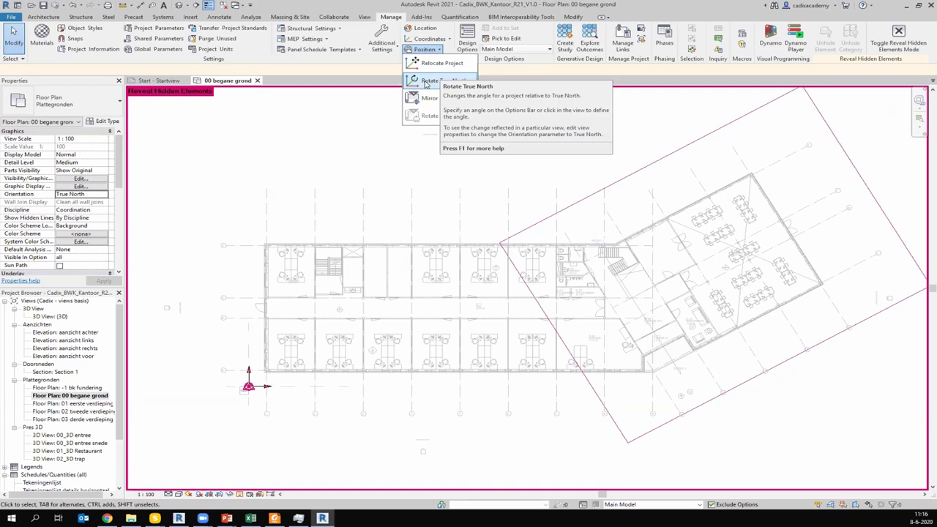
pyautogui.press('Escape')
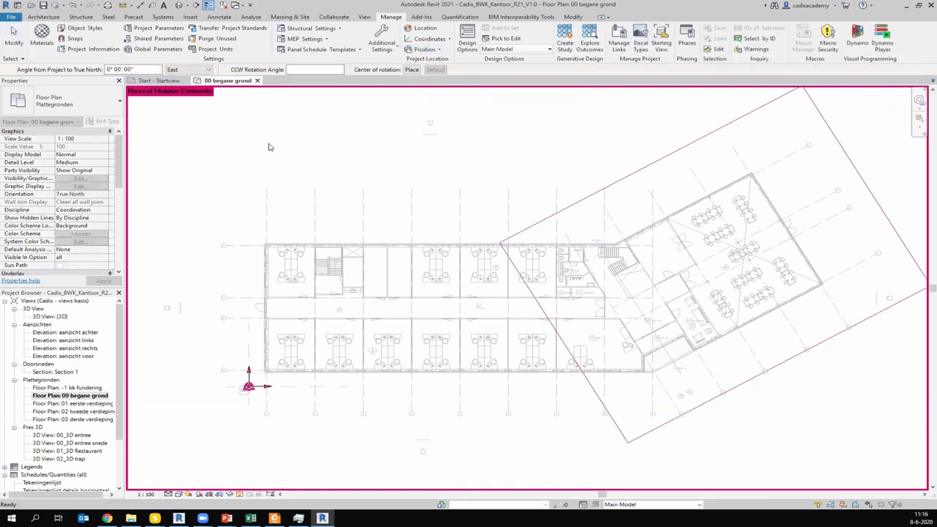
pyautogui.scroll(3, 247, 388)
pyautogui.scroll(2, 247, 388)
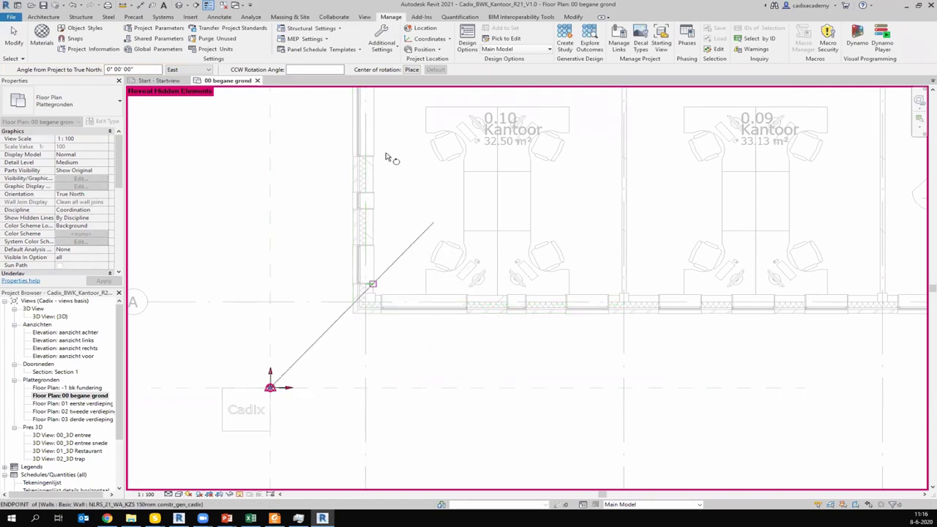
pyautogui.click(412, 69)
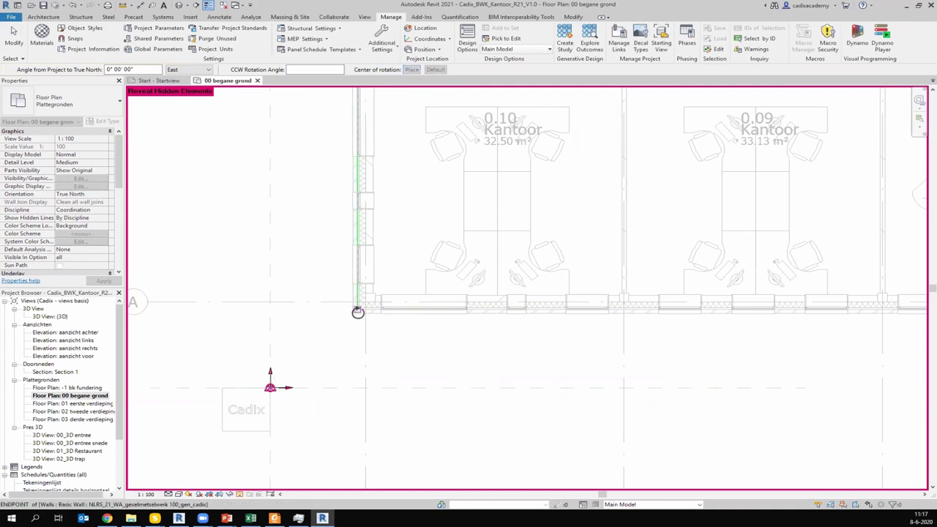
pyautogui.click(353, 315)
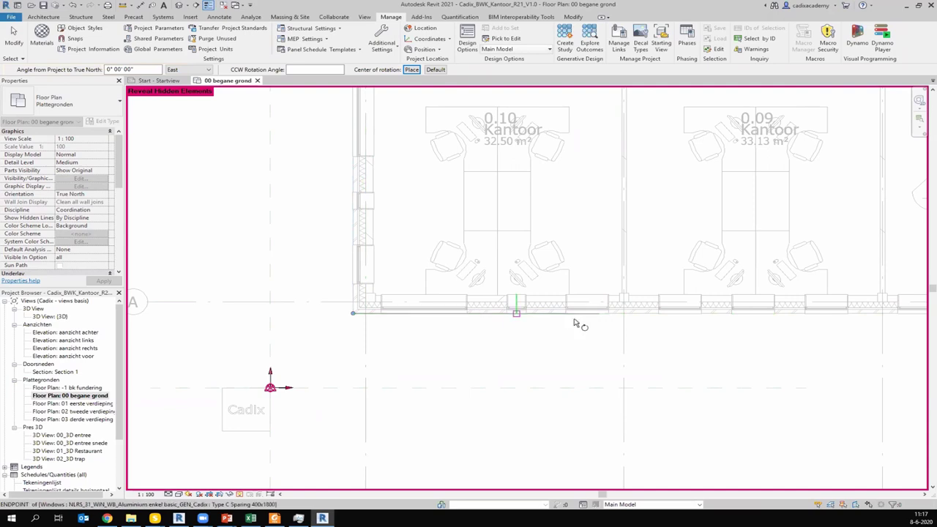
pyautogui.click(642, 319)
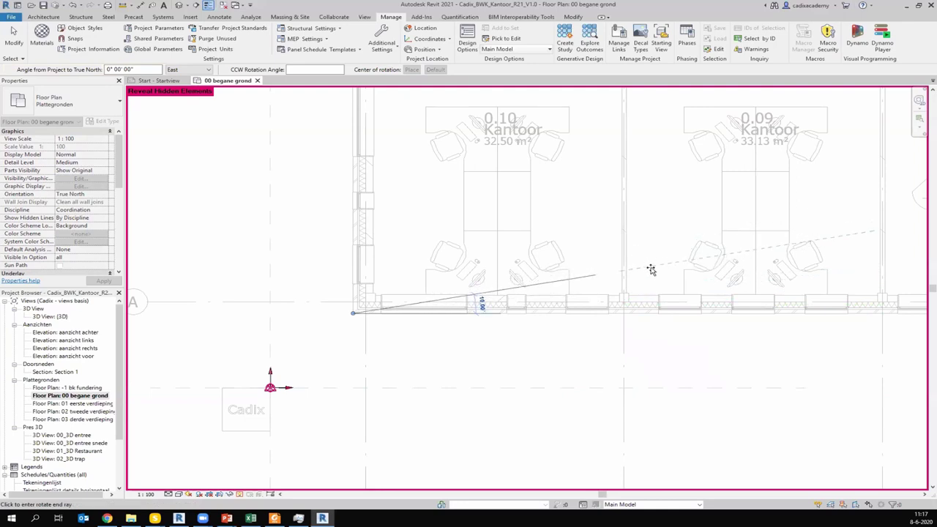
pyautogui.click(650, 269)
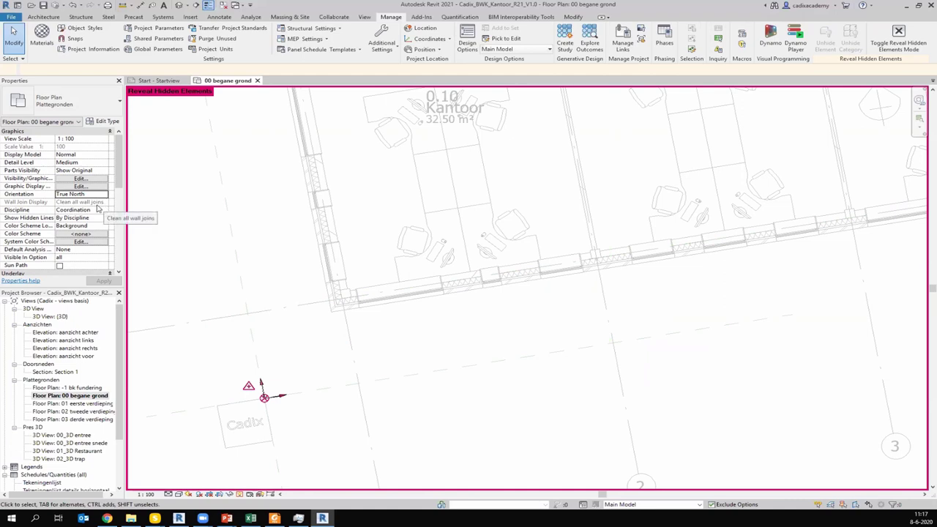
# Set the '00 begane grond' plan orientation to Project North and check the squared-up plan.
pyautogui.click(103, 196)
pyautogui.click(104, 196)
pyautogui.click(86, 203)
pyautogui.click(105, 280)
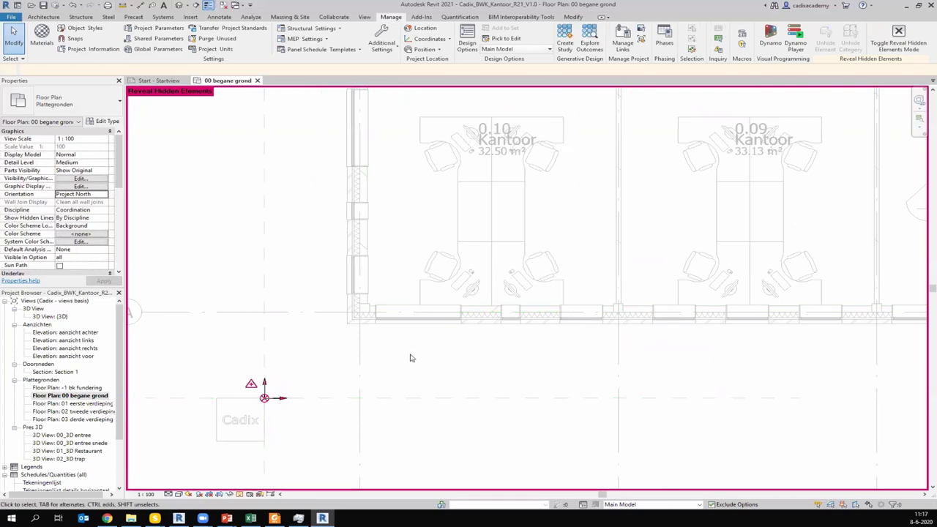
pyautogui.scroll(-3, 408, 360)
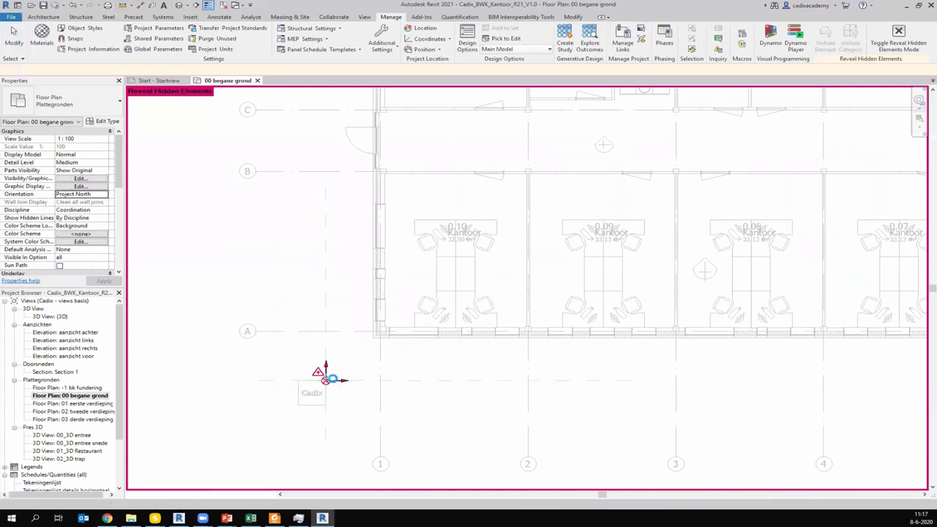
pyautogui.scroll(2, 333, 381)
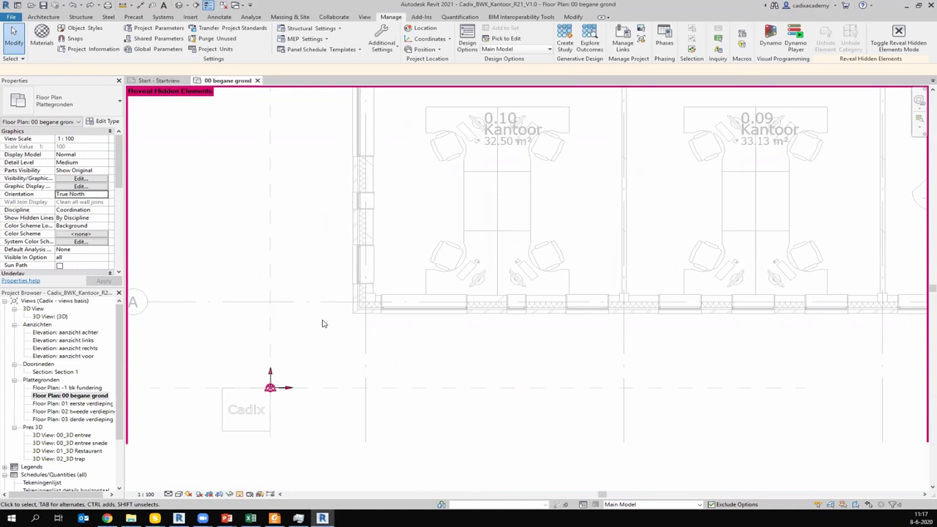
pyautogui.scroll(-2, 303, 313)
# Reload the linked Cadix site and CON structural models from the Revit Links list.
pyautogui.click(80, 395)
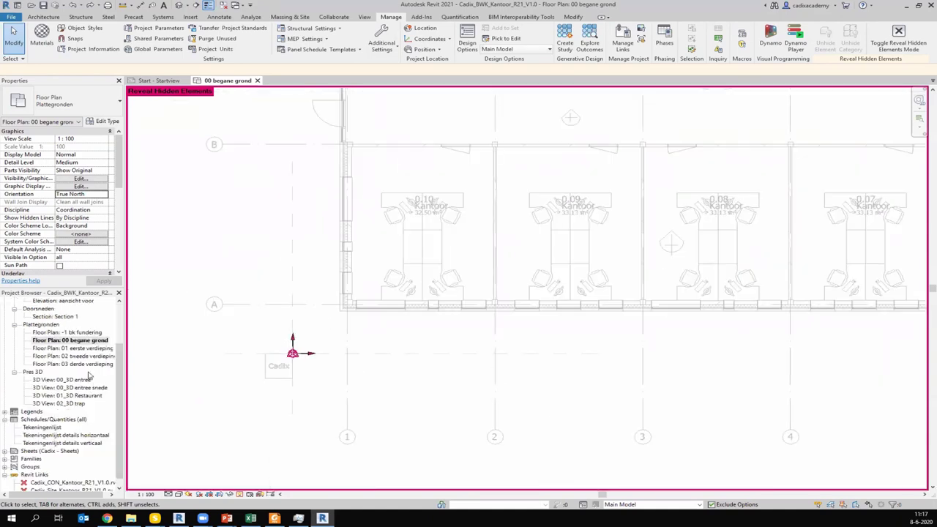
pyautogui.scroll(-3, 84, 453)
pyautogui.rightClick(85, 487)
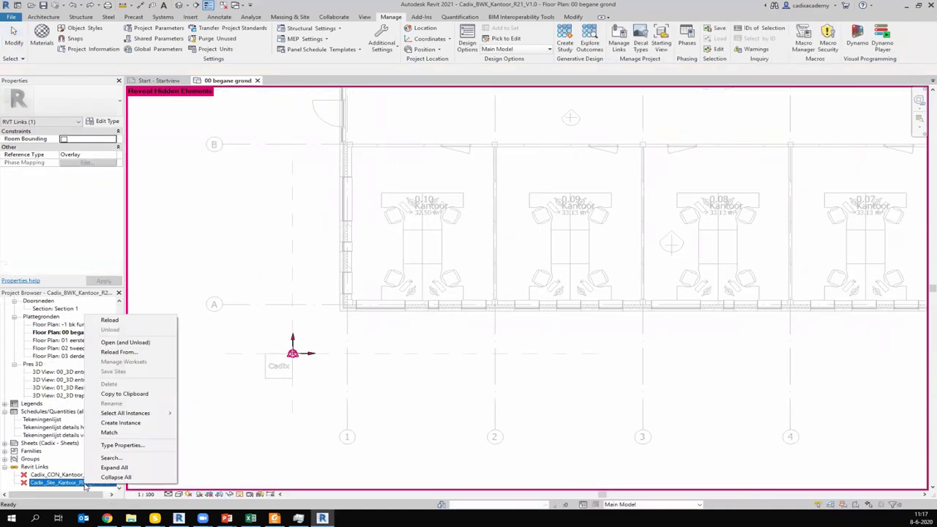
pyautogui.press('Escape')
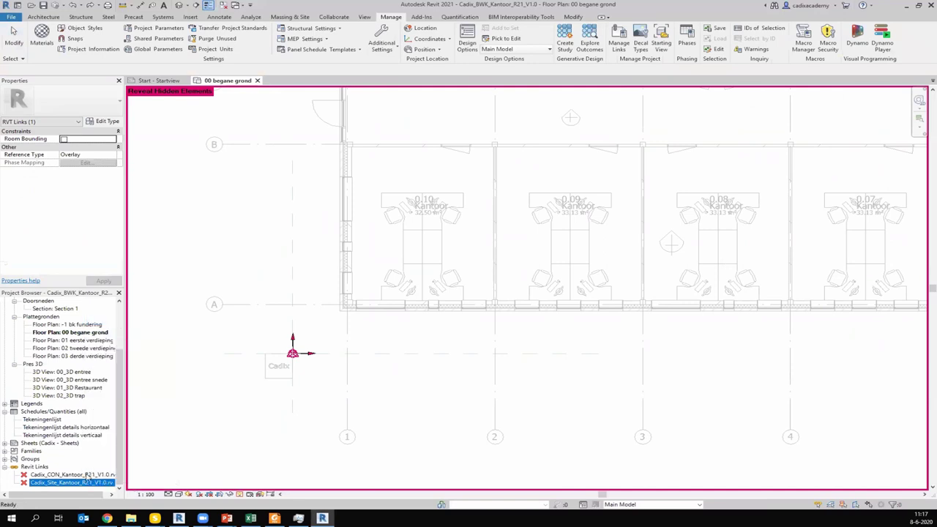
pyautogui.rightClick(86, 475)
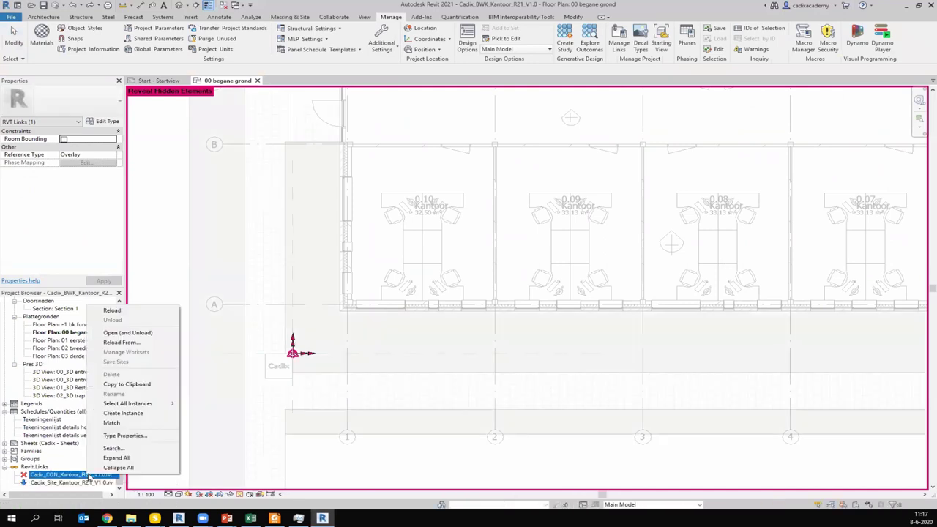
pyautogui.click(110, 312)
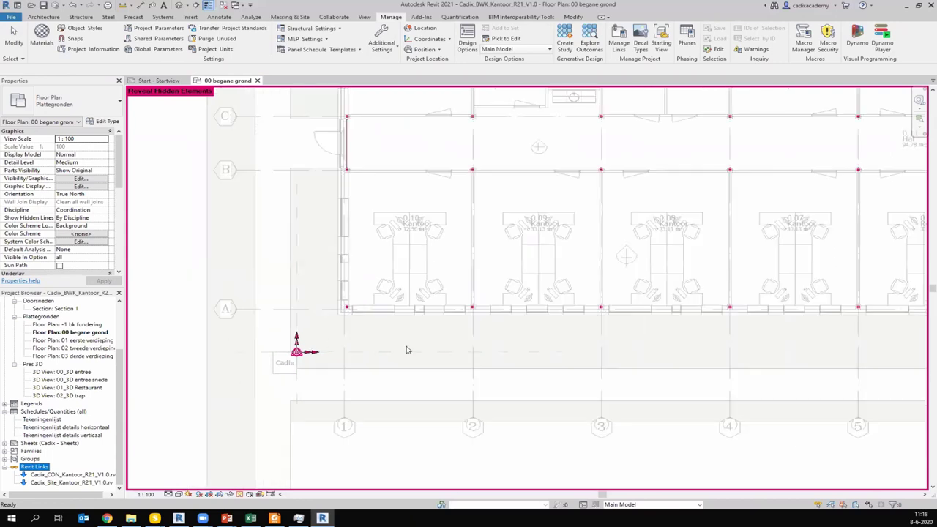
pyautogui.scroll(-5, 395, 346)
# Try Acquire Coordinates on the Cadix site link and close the already-in-use message.
pyautogui.click(276, 345)
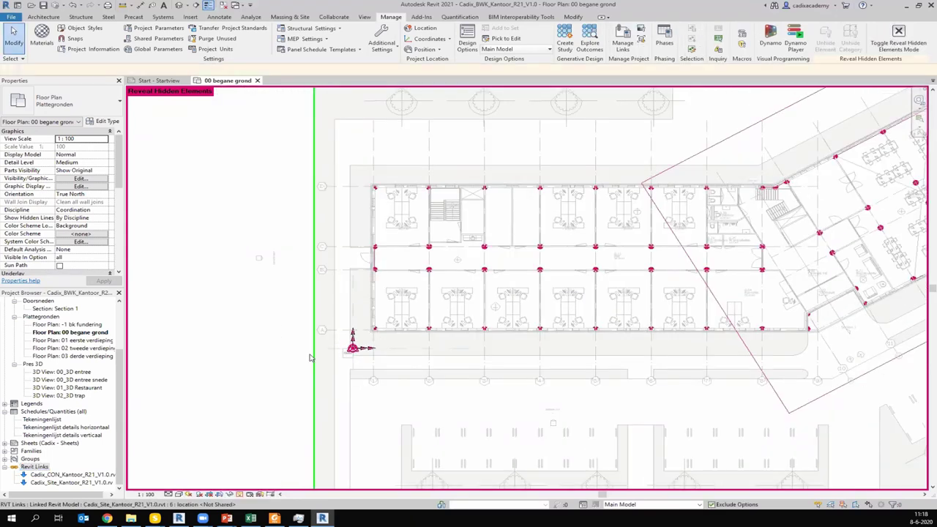
pyautogui.click(420, 39)
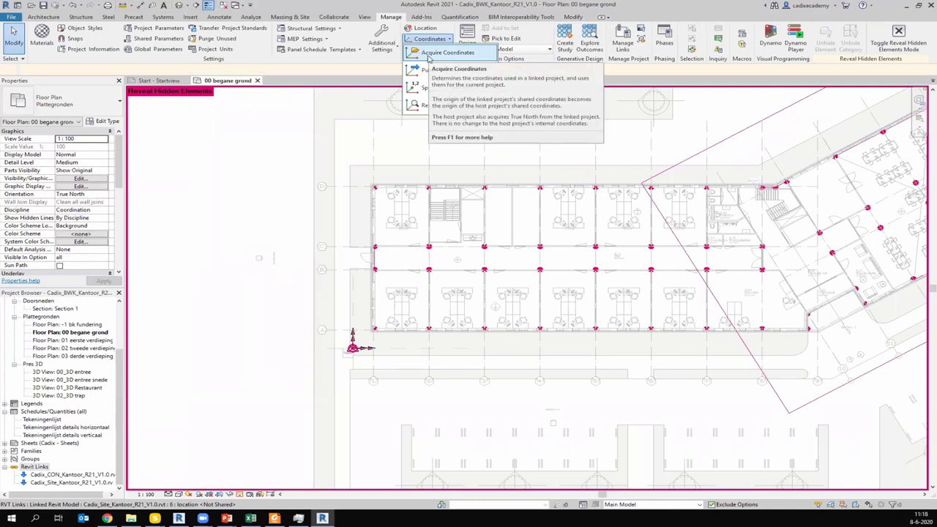
pyautogui.click(439, 52)
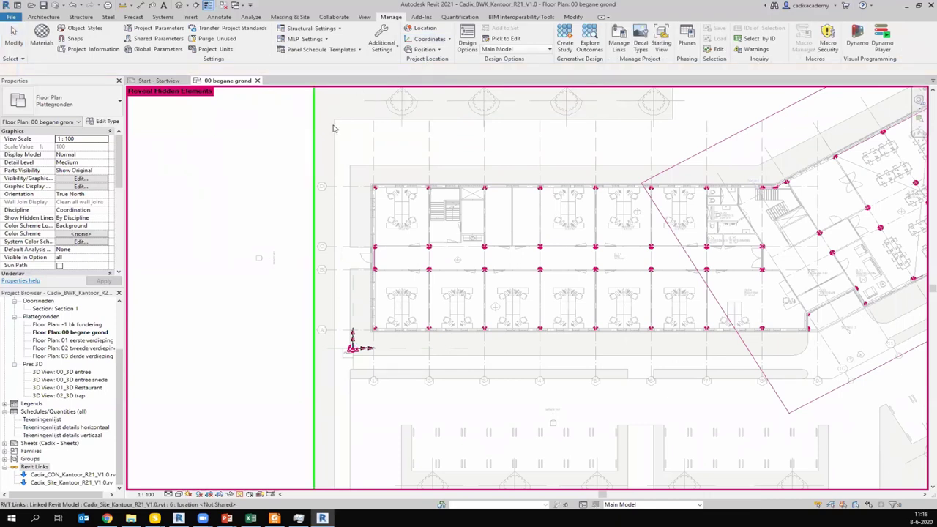
pyautogui.scroll(-3, 293, 165)
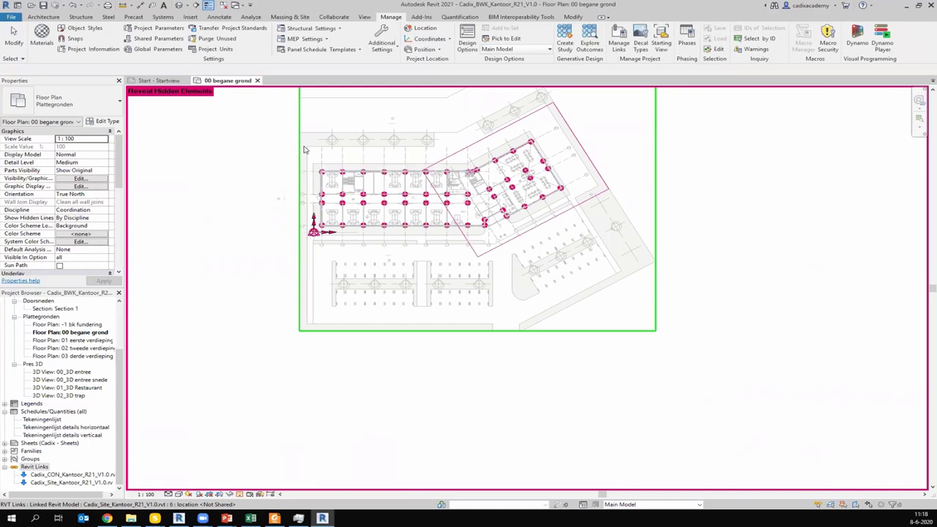
pyautogui.click(304, 150)
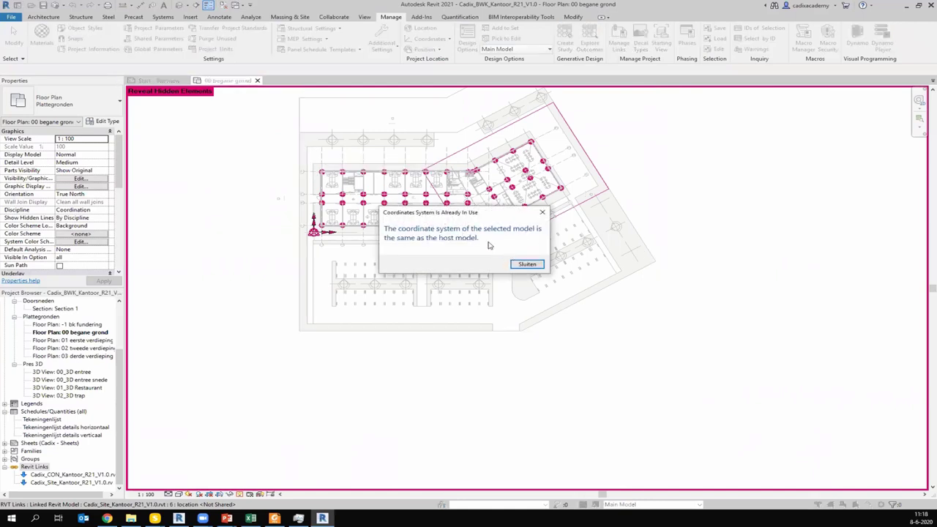
pyautogui.click(520, 268)
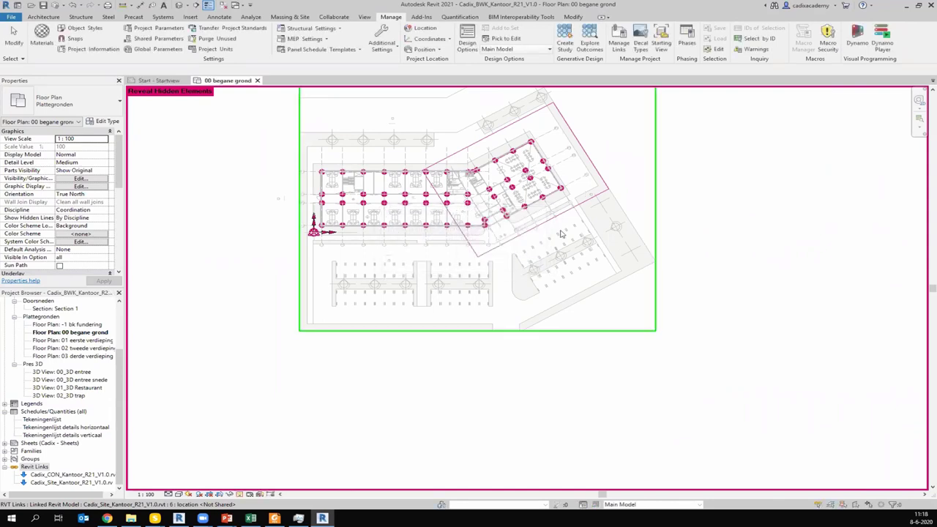
# Retry acquiring coordinates from the site link, again getting the already-in-use message.
pyautogui.scroll(-2, 557, 233)
pyautogui.scroll(-3, 424, 198)
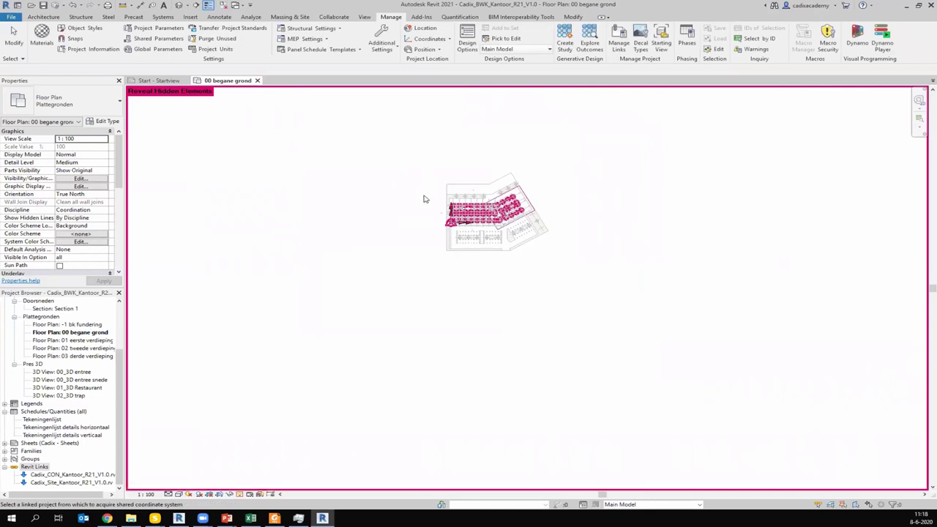
pyautogui.scroll(3, 426, 198)
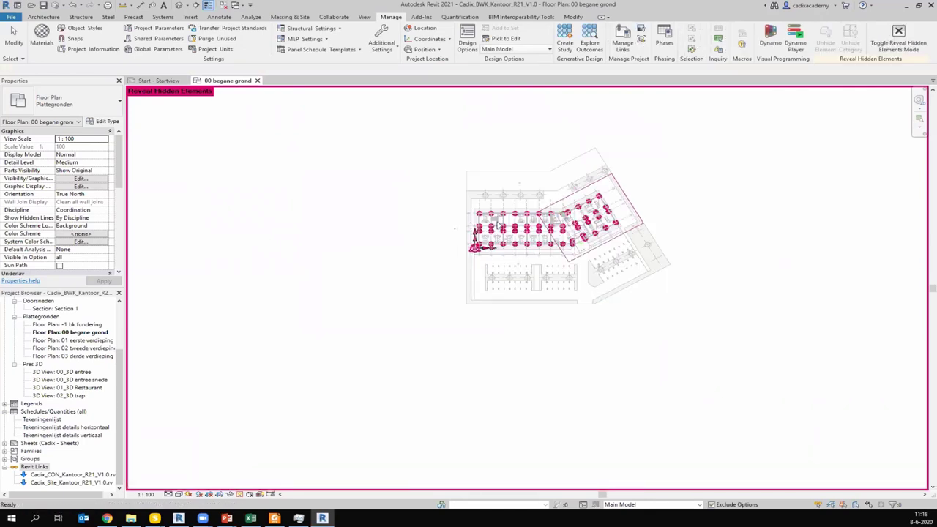
pyautogui.scroll(-3, 566, 219)
pyautogui.scroll(3, 511, 199)
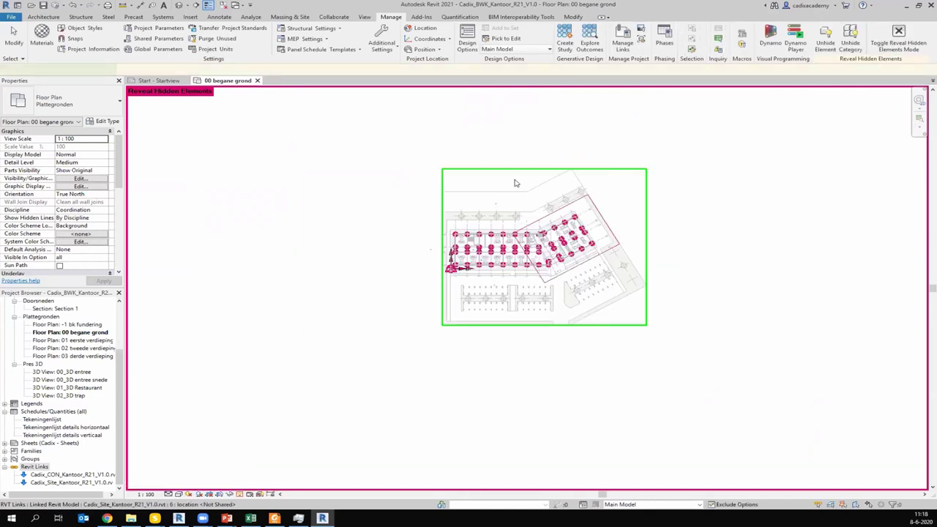
pyautogui.click(514, 183)
pyautogui.click(386, 215)
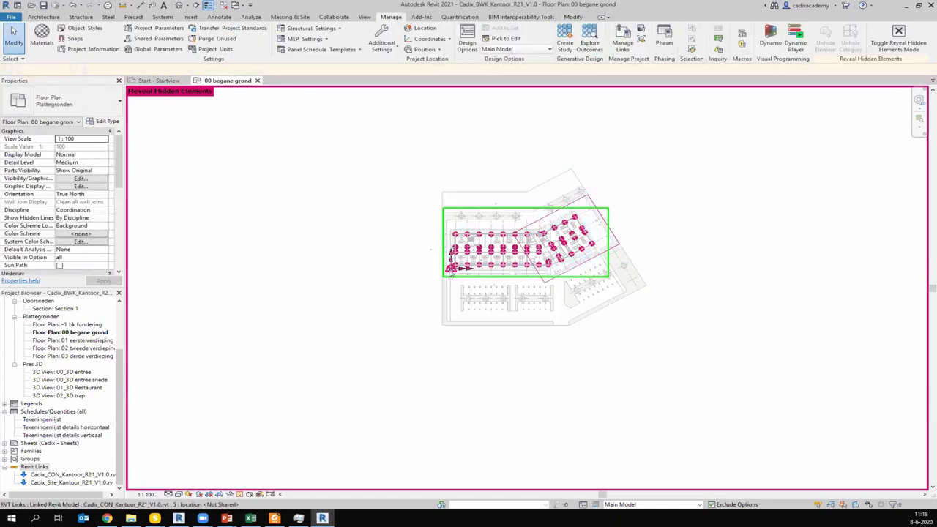
pyautogui.scroll(3, 419, 282)
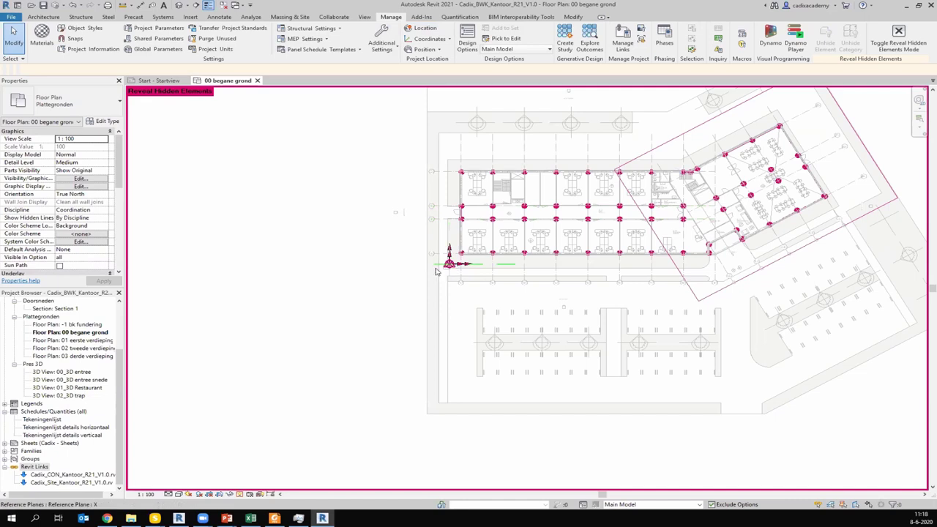
pyautogui.click(63, 483)
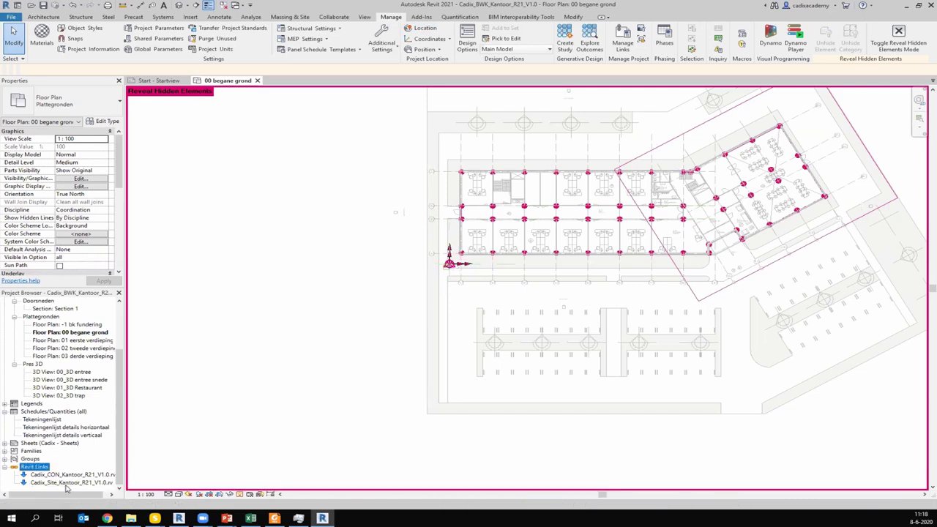
pyautogui.click(313, 299)
pyautogui.click(429, 39)
pyautogui.click(447, 54)
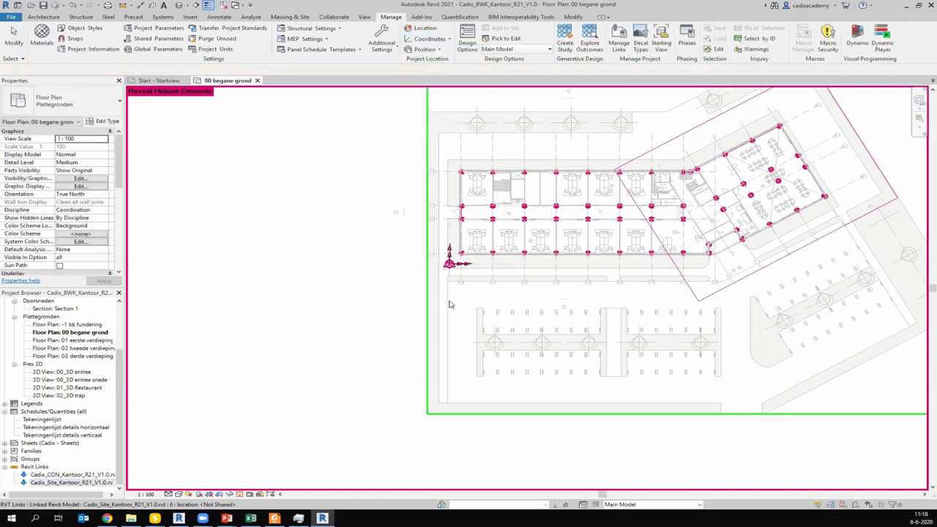
pyautogui.click(441, 306)
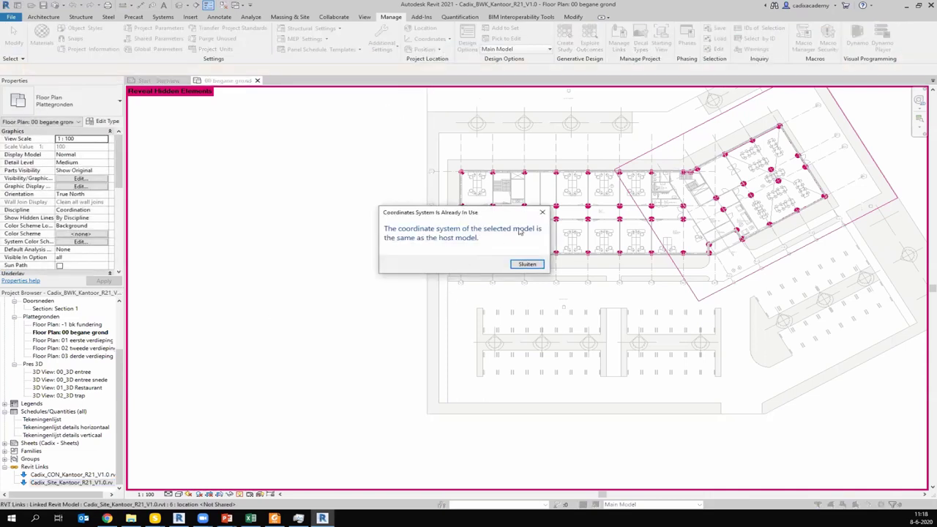
pyautogui.click(541, 212)
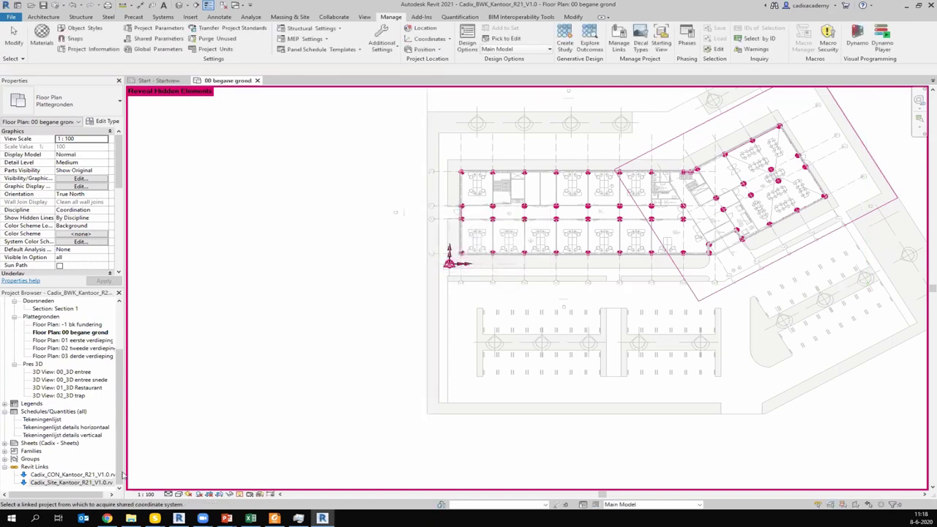
# Open the Cadix_Site_Kantoor_R21_V1.0 link model by itself and show its Terrein floor plan.
pyautogui.click(73, 483)
pyautogui.rightClick(84, 483)
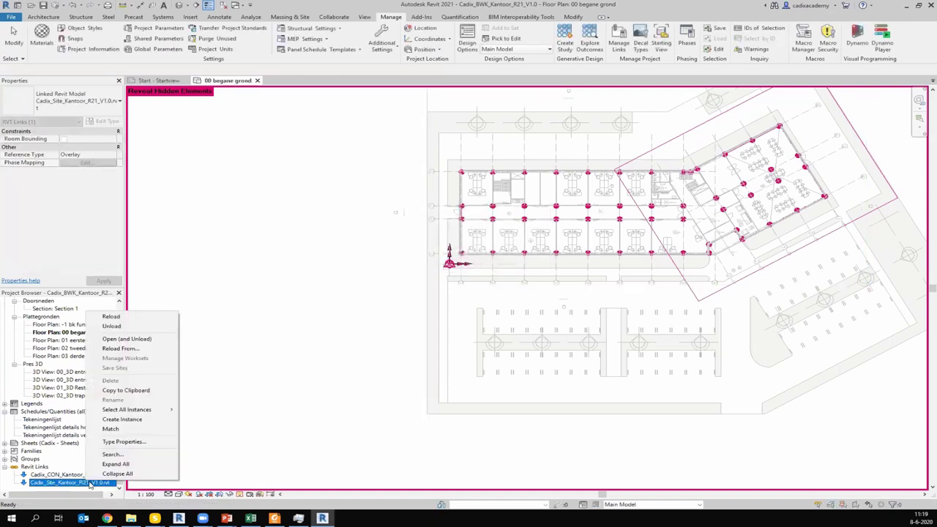
pyautogui.click(127, 339)
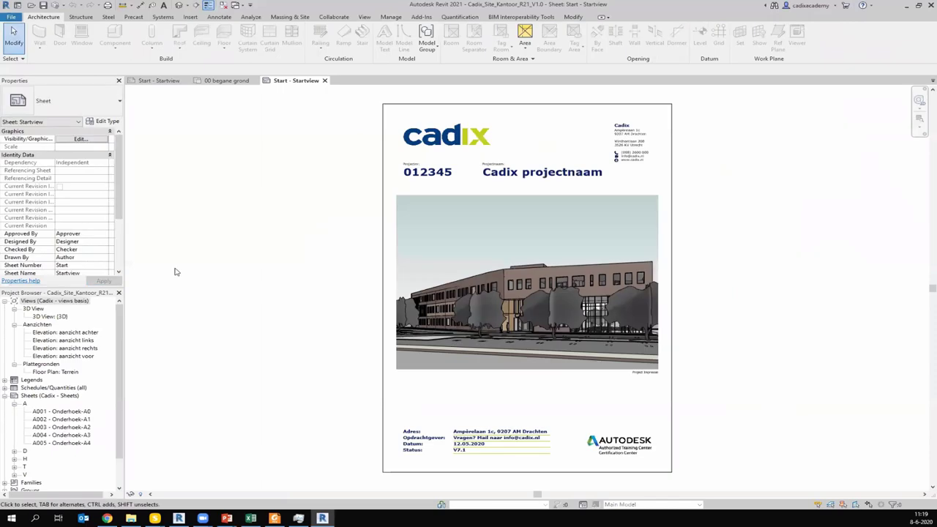
pyautogui.click(63, 373)
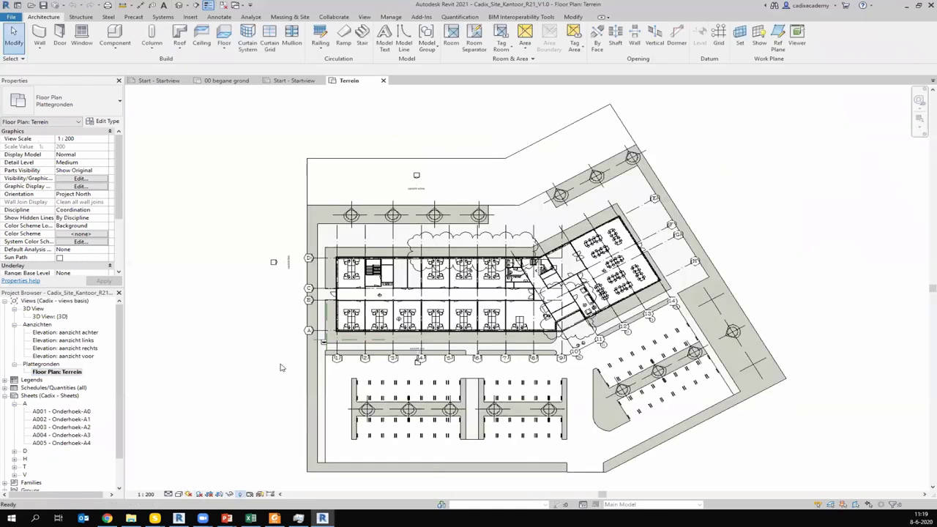
# Reveal hidden elements and select the site model's project base point.
pyautogui.press('r')
pyautogui.press('h')
pyautogui.scroll(1, 324, 341)
pyautogui.scroll(1, 328, 333)
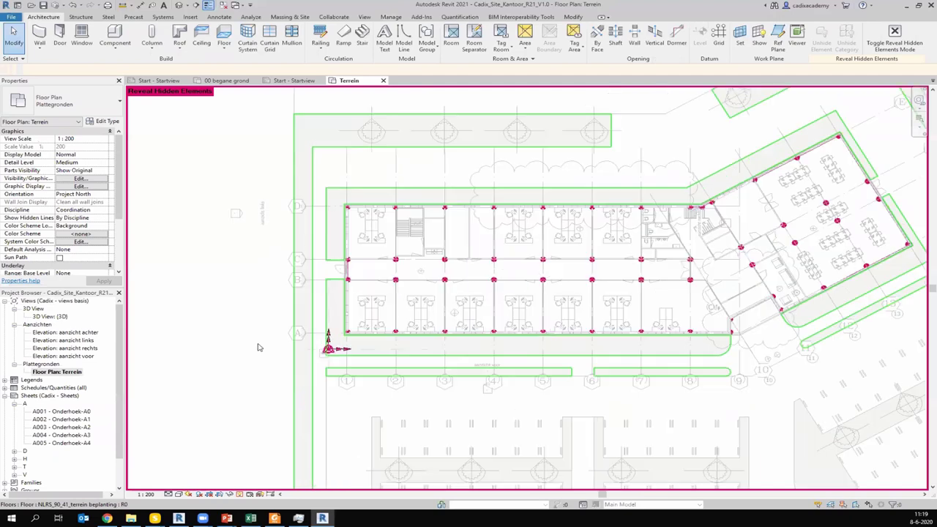
pyautogui.click(372, 346)
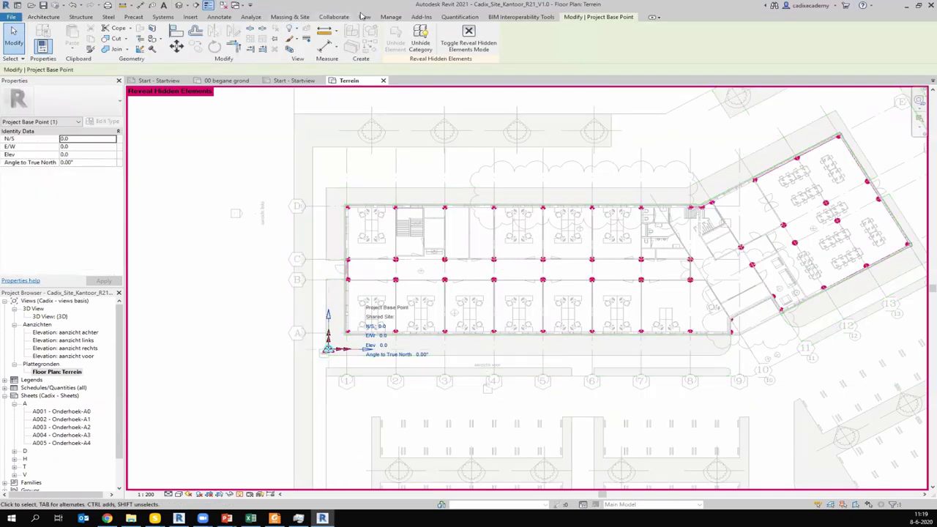
# Specify coordinates at the project base point, entering East/West 207172.
pyautogui.click(391, 16)
pyautogui.click(432, 39)
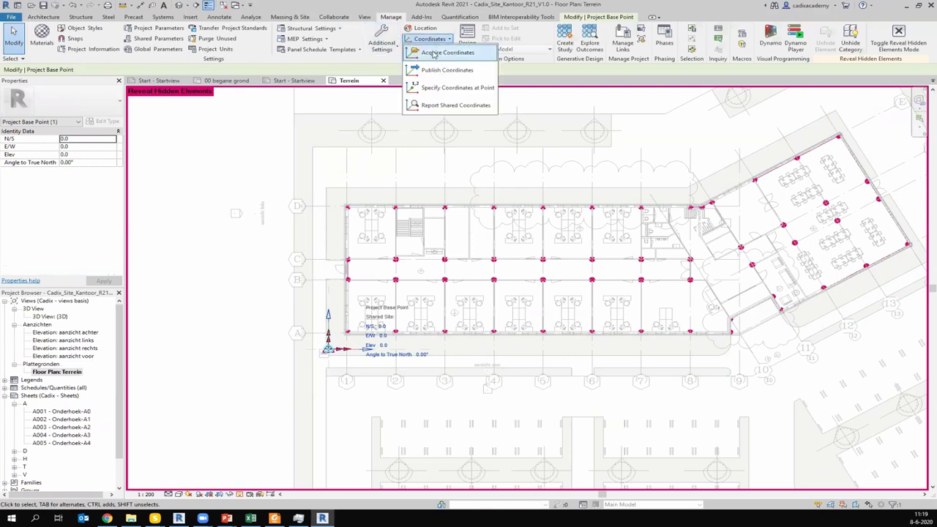
pyautogui.click(454, 87)
pyautogui.click(328, 349)
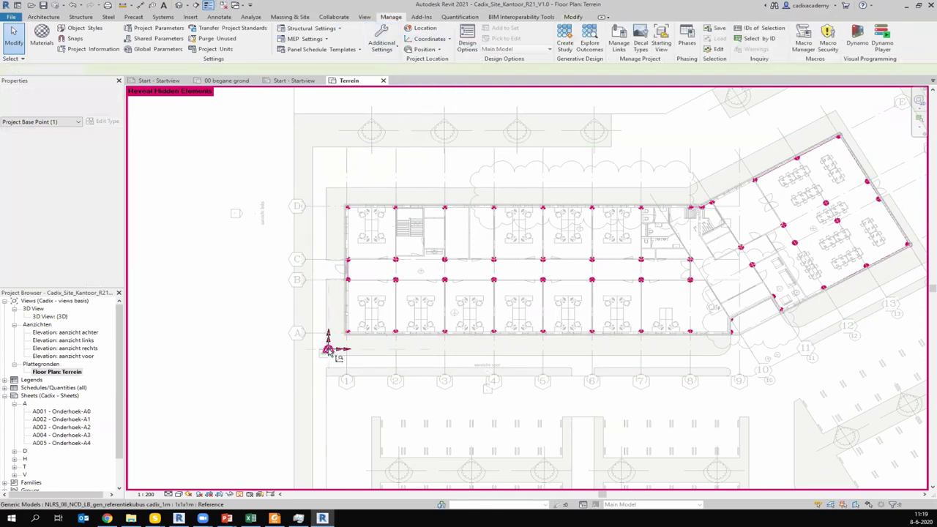
pyautogui.press('Tab')
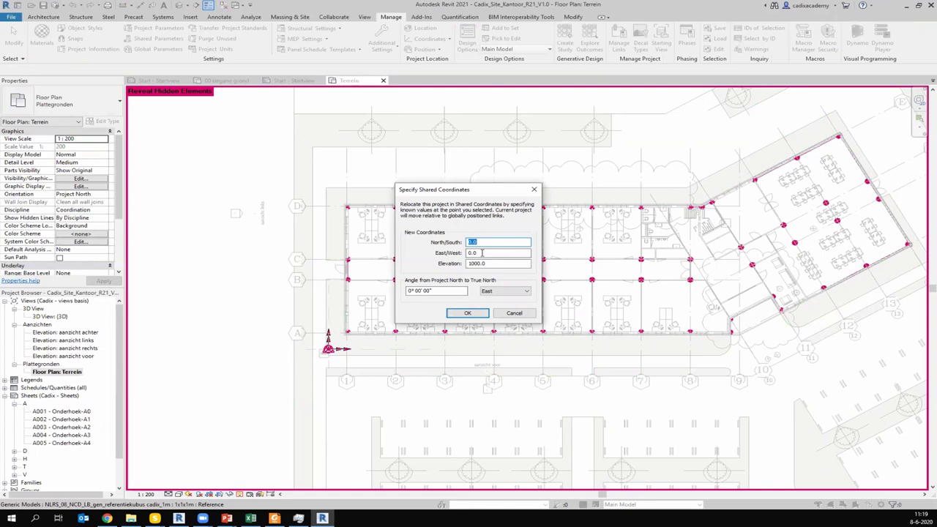
pyautogui.write('207172,')
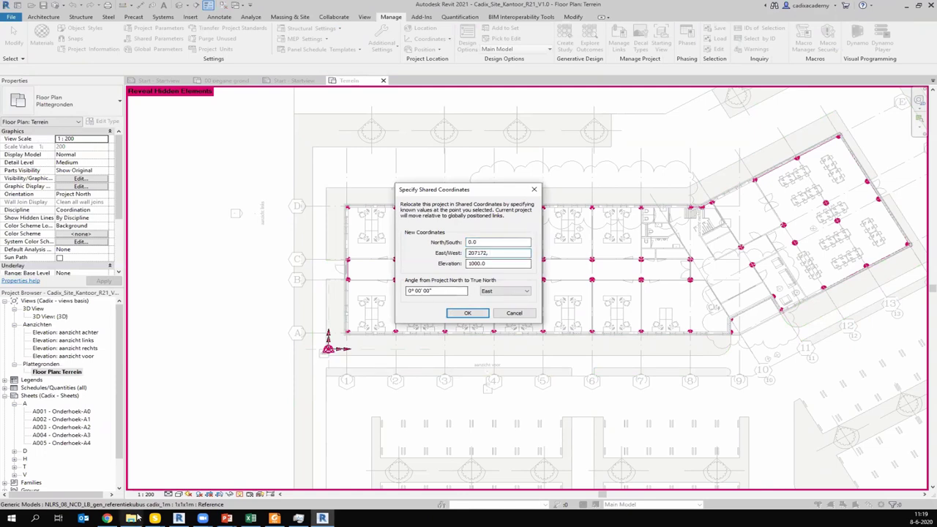
pyautogui.click(107, 518)
# Copy the converted RD coordinates 207172, 560724 from the converter result.
pyautogui.click(189, 278)
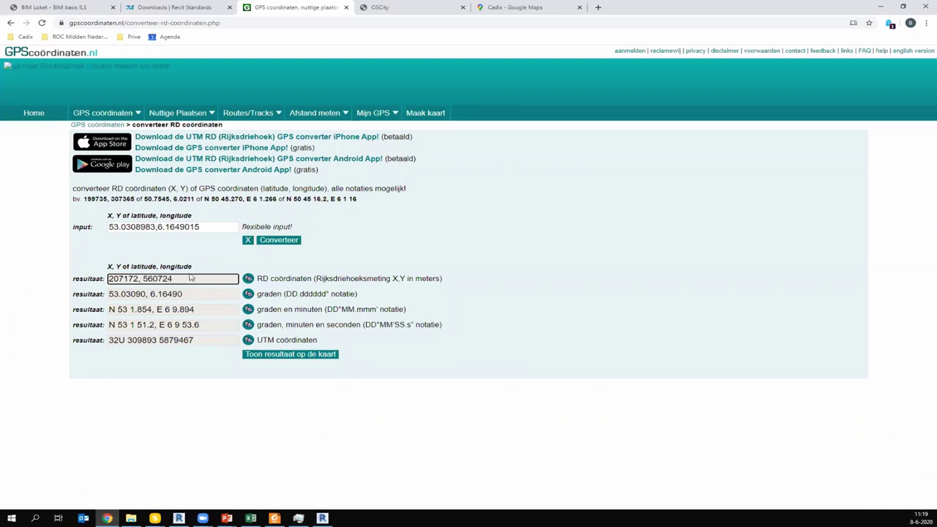
pyautogui.tripleClick(111, 279)
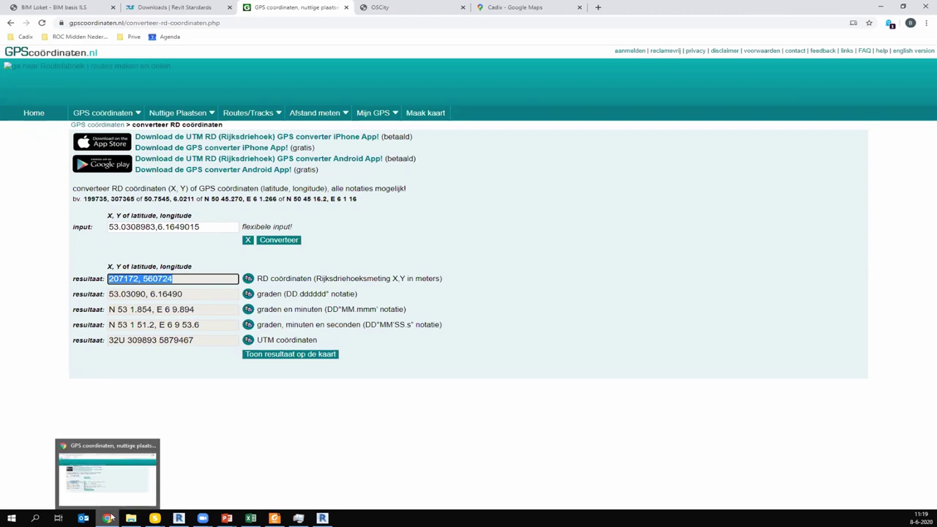
pyautogui.click(108, 518)
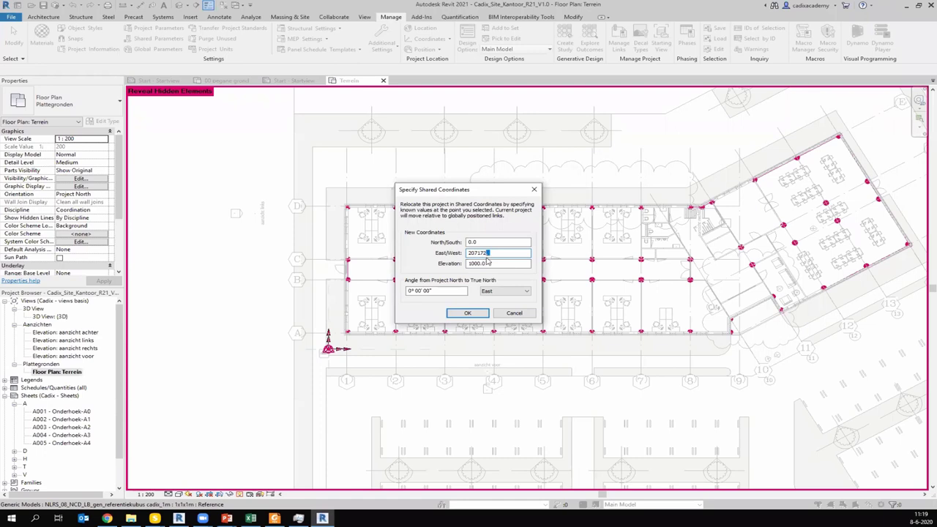
# Set shared coordinates East/West 207172000 and North/South 560724000 at the base point and confirm.
pyautogui.write('00')
pyautogui.hotkey('shift', 'Tab')
pyautogui.hotkey('ctrl', 'v')
pyautogui.doubleClick(489, 241)
pyautogui.press('BackSpace')
pyautogui.click(467, 312)
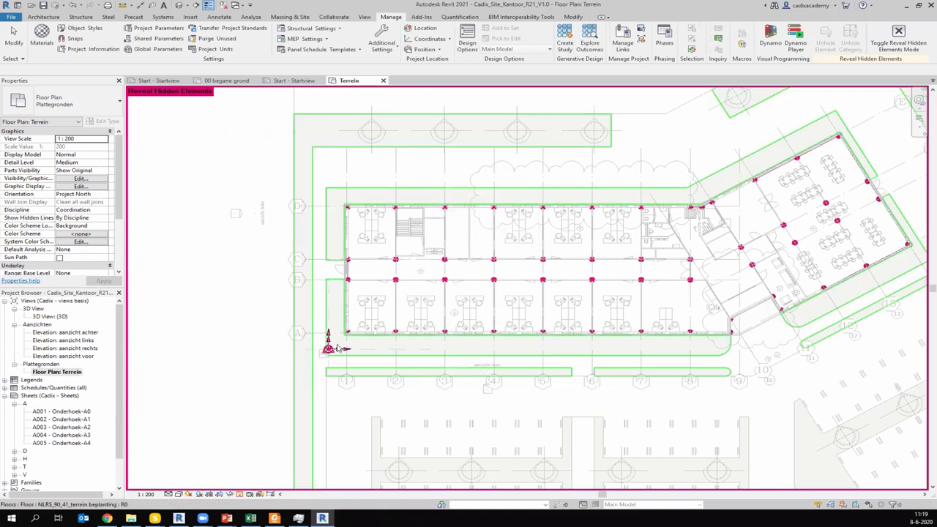
pyautogui.click(427, 38)
# Unload the linked BWK office model from the site model.
pyautogui.click(443, 70)
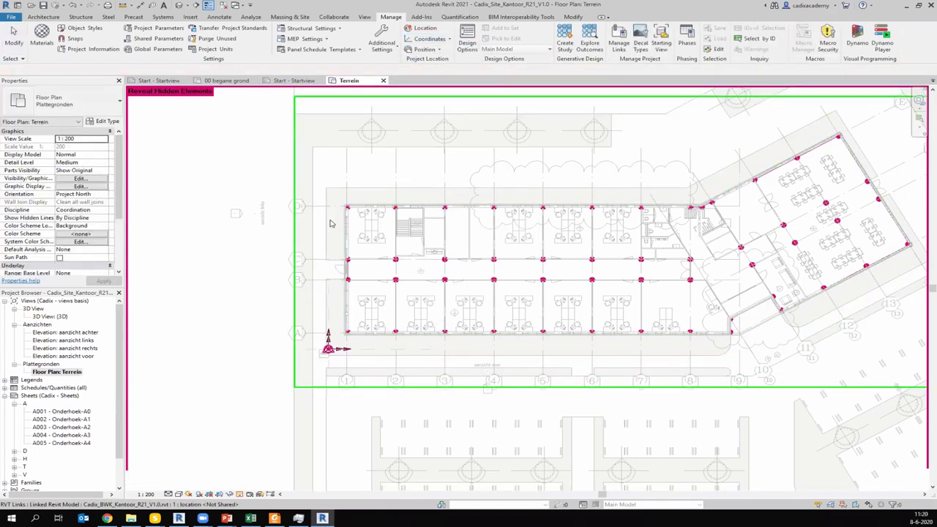
pyautogui.scroll(-2, 333, 219)
pyautogui.scroll(-2, 354, 312)
pyautogui.scroll(-2, 68, 401)
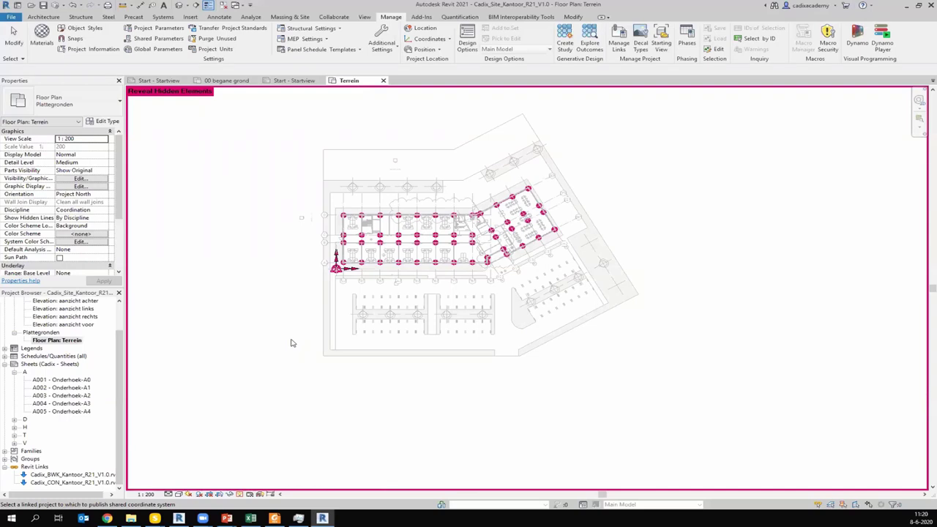
pyautogui.click(90, 474)
pyautogui.rightClick(89, 474)
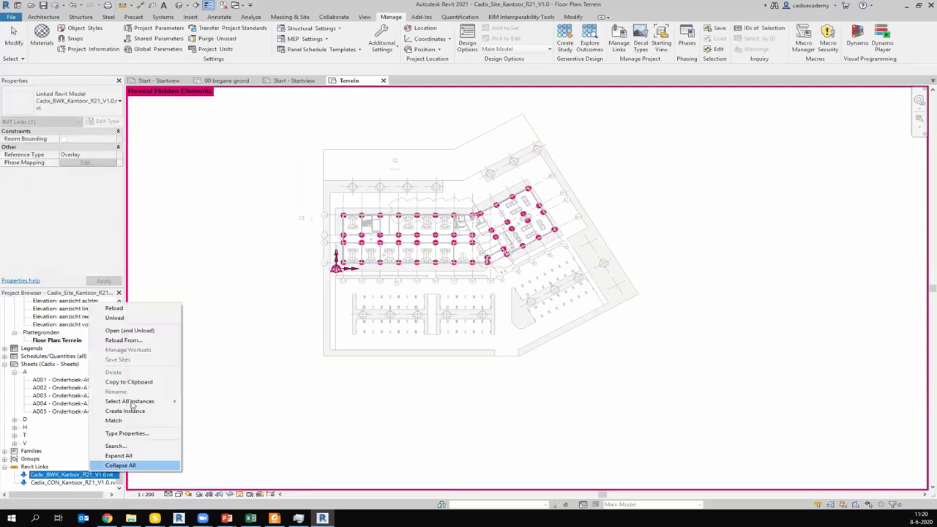
pyautogui.click(158, 319)
# Unload the linked CON structural model, confirming with Ja.
pyautogui.click(111, 482)
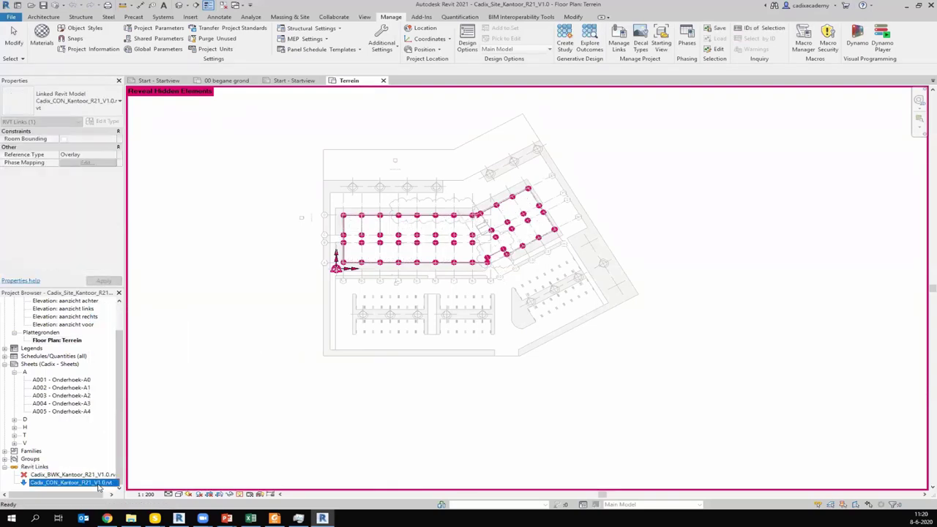
pyautogui.rightClick(112, 482)
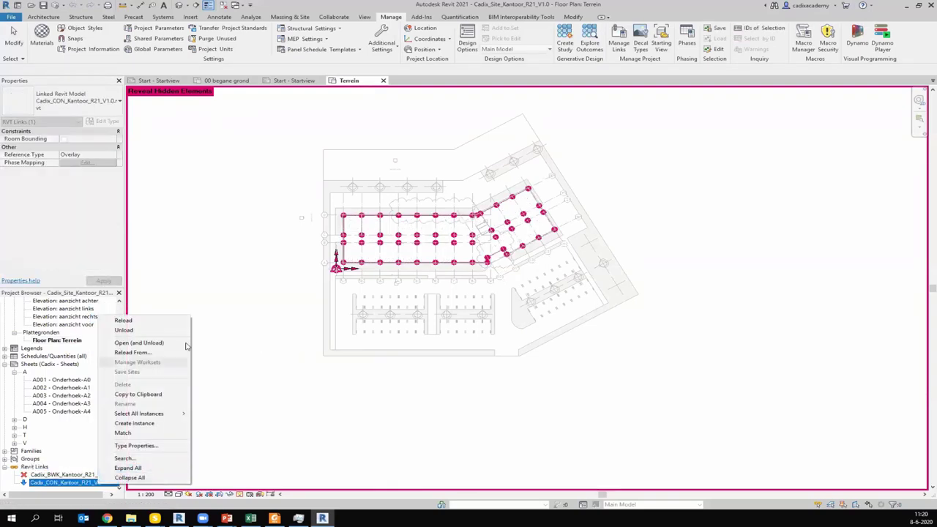
pyautogui.click(126, 330)
pyautogui.click(489, 280)
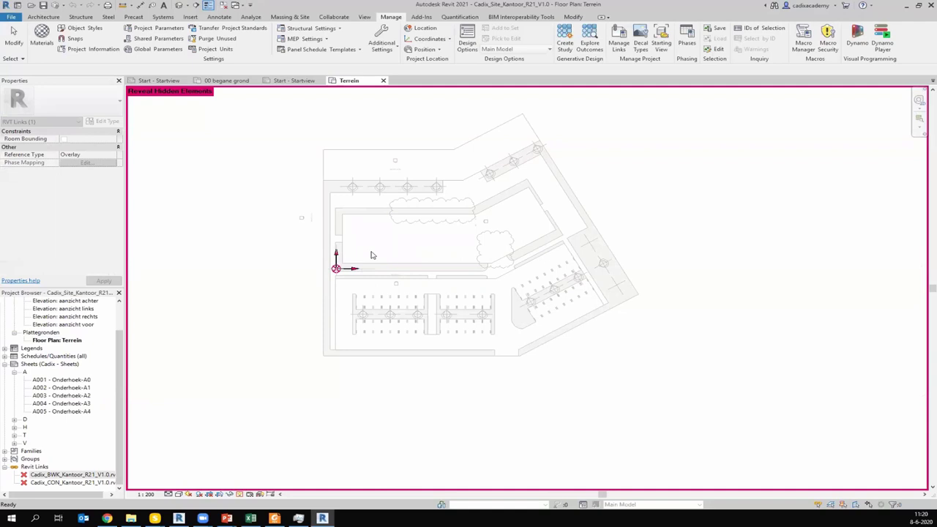
pyautogui.scroll(-5, 365, 236)
pyautogui.scroll(-5, 376, 218)
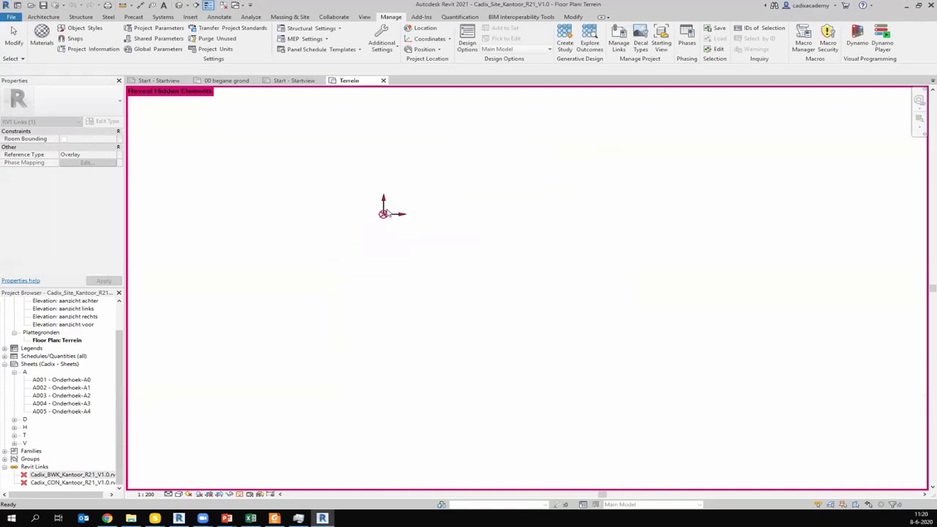
pyautogui.scroll(-2, 375, 249)
pyautogui.scroll(-2, 372, 256)
pyautogui.scroll(-2, 364, 293)
# Reload the Cadix_BWK_Kantoor_R21_V1.0 office link into the site model.
pyautogui.click(78, 474)
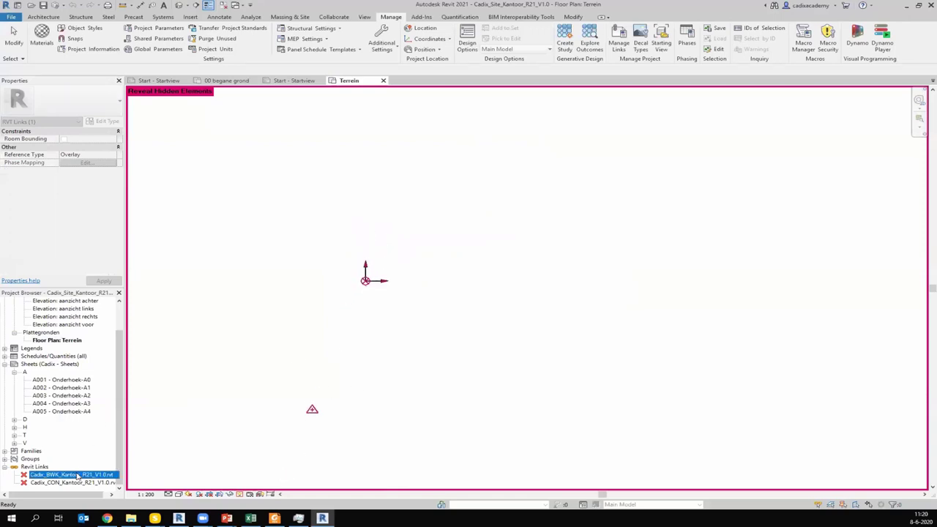
pyautogui.rightClick(100, 476)
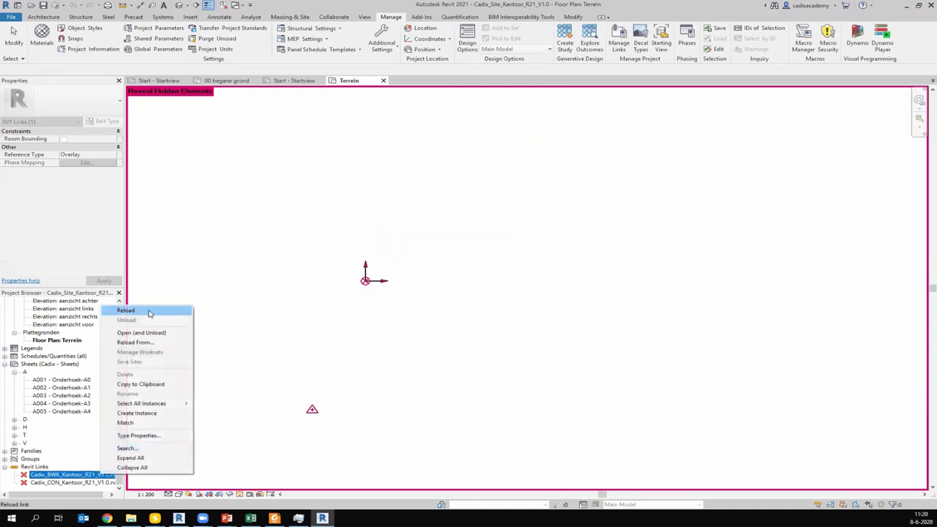
pyautogui.click(355, 287)
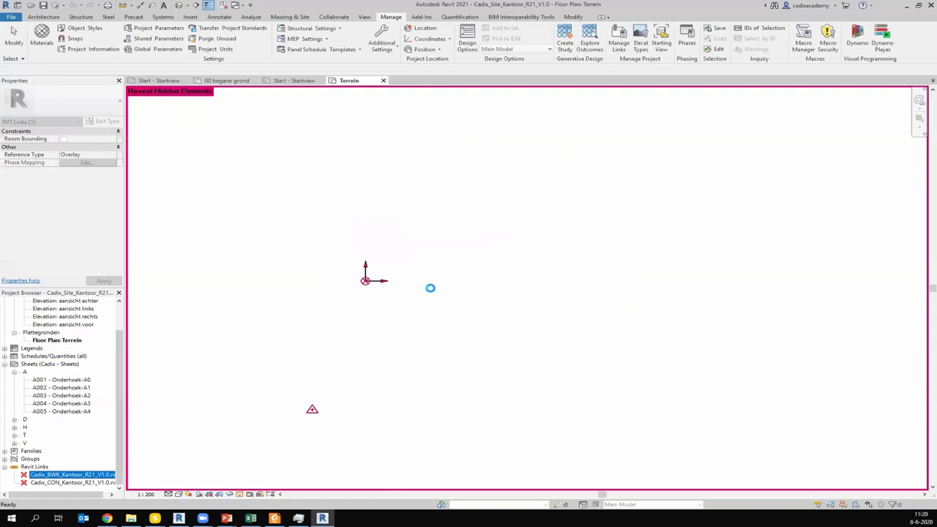
pyautogui.moveTo(366, 283); pyautogui.dragTo(352, 292)
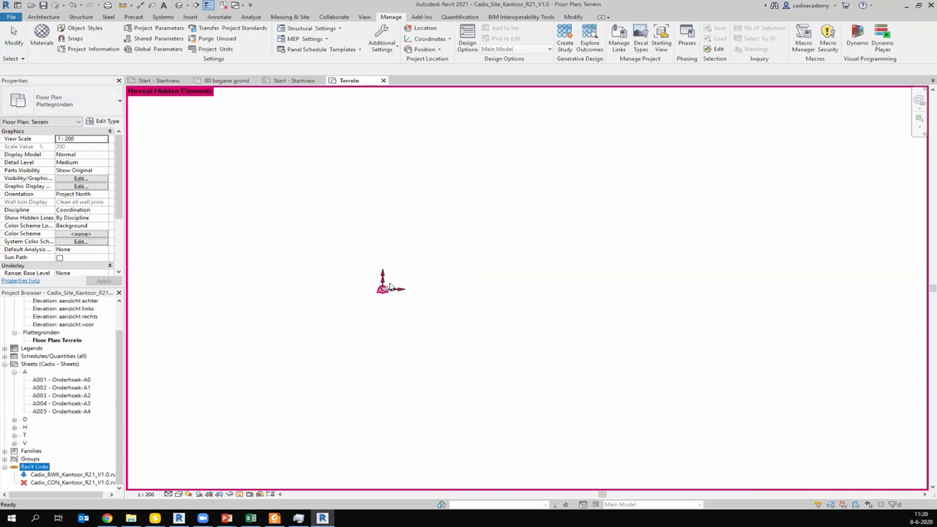
# Save the site model and close the Terrein view.
pyautogui.click(11, 16)
pyautogui.click(40, 103)
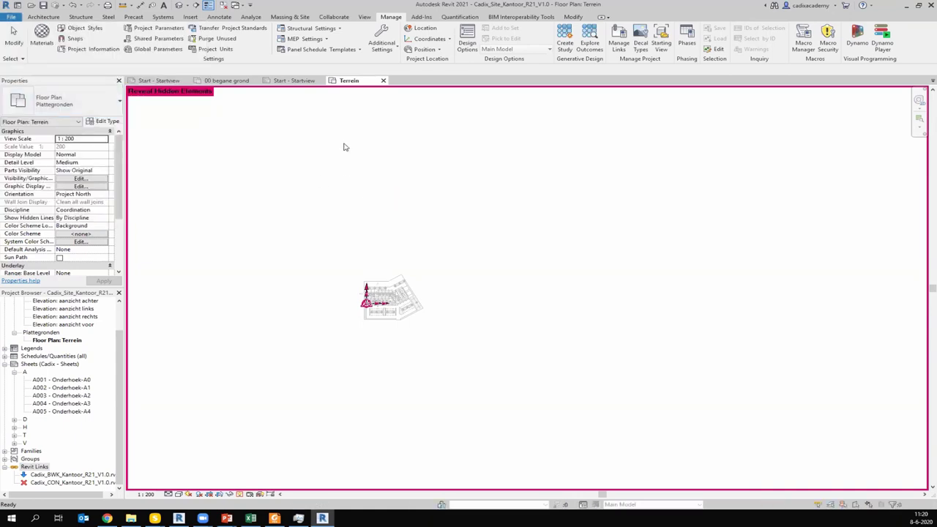
pyautogui.click(382, 81)
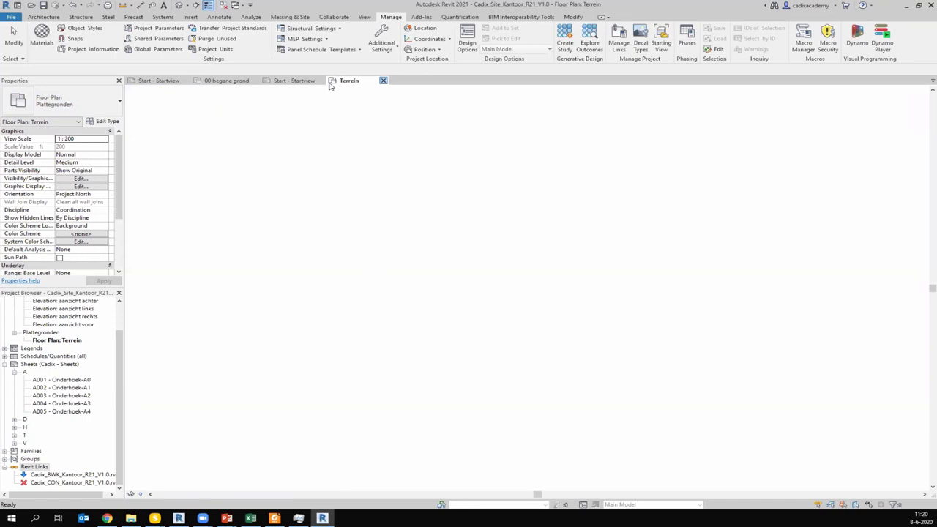
# From the office model's ground floor plan, reload the Cadix_Site_Kantoor site link.
pyautogui.click(323, 81)
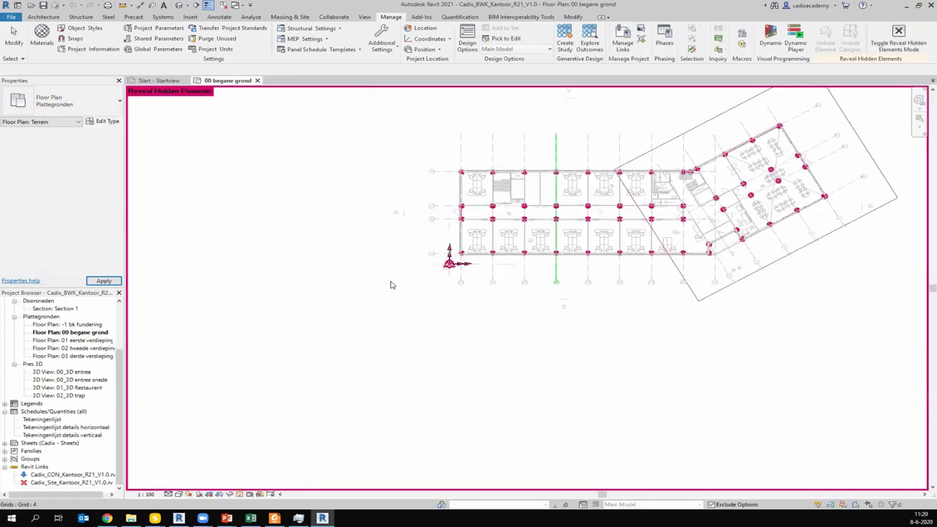
pyautogui.click(55, 489)
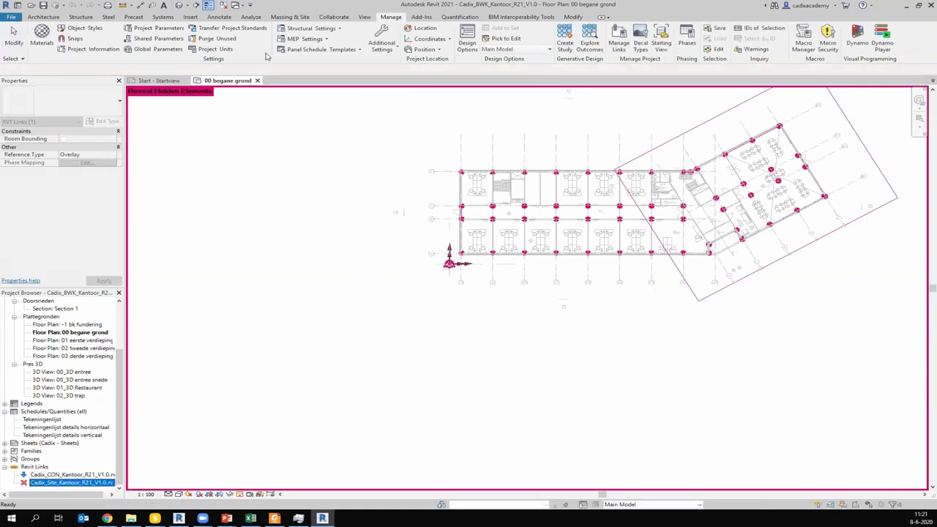
pyautogui.rightClick(82, 483)
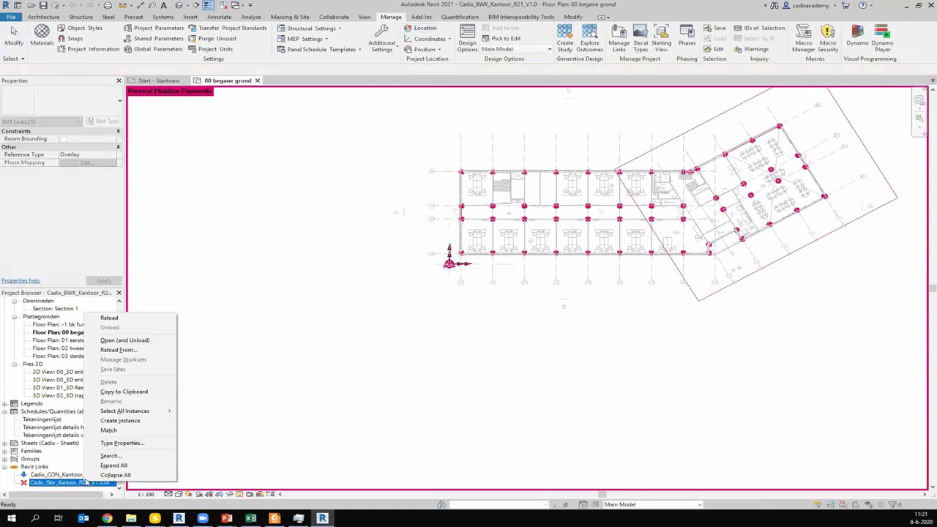
pyautogui.click(310, 336)
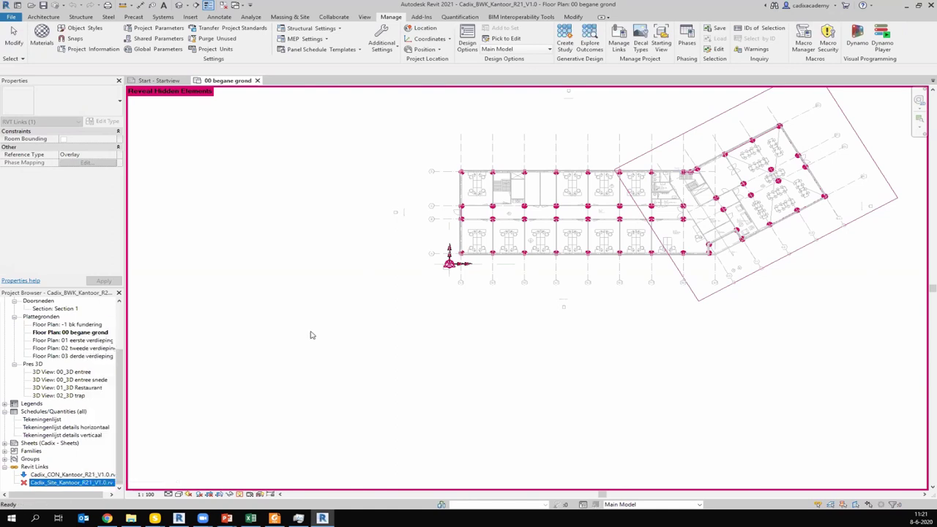
# Acquire coordinates from the site link and dismiss the coordinates-already-in-use notices.
pyautogui.click(443, 226)
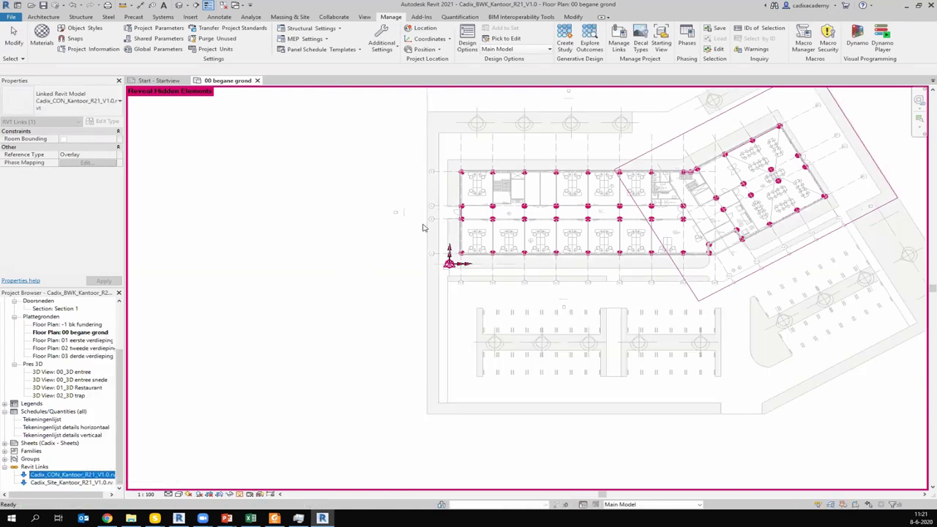
pyautogui.scroll(3, 441, 282)
pyautogui.scroll(2, 442, 256)
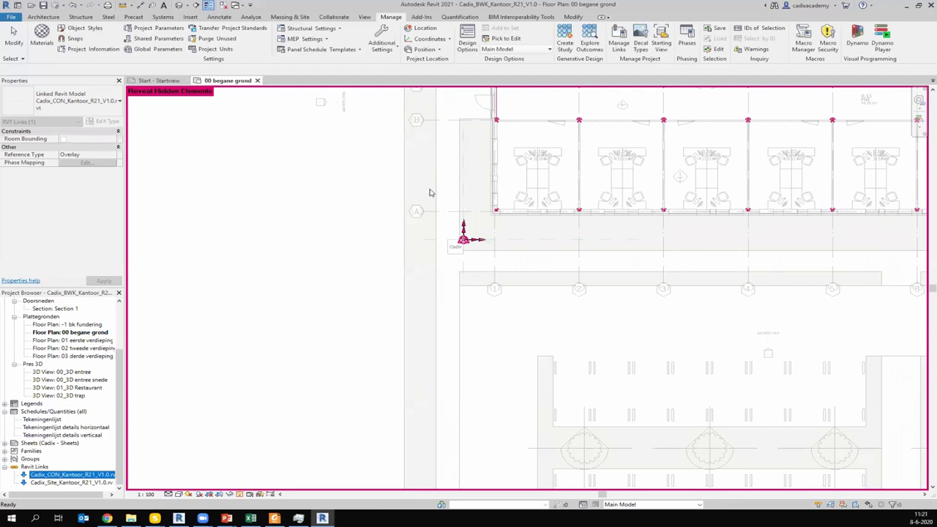
pyautogui.click(424, 40)
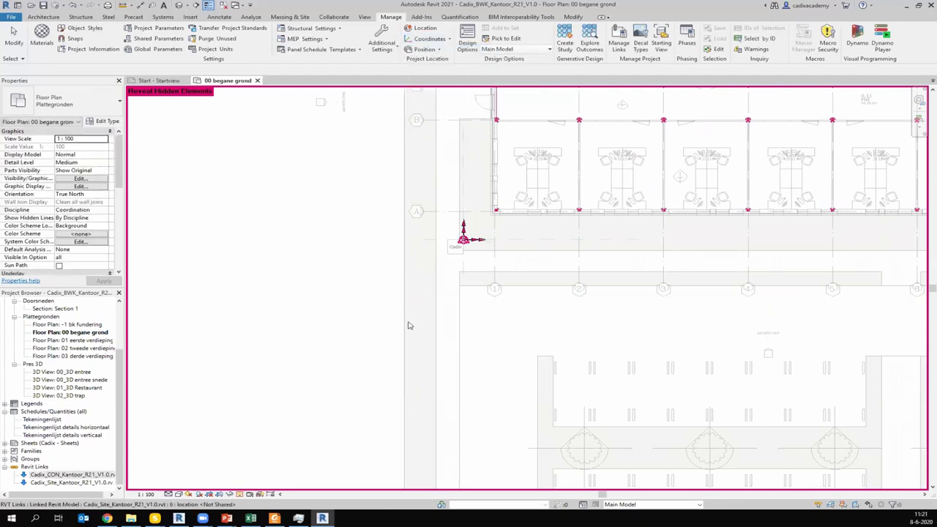
pyautogui.scroll(-1, 396, 327)
pyautogui.scroll(-2, 398, 327)
pyautogui.scroll(-3, 406, 265)
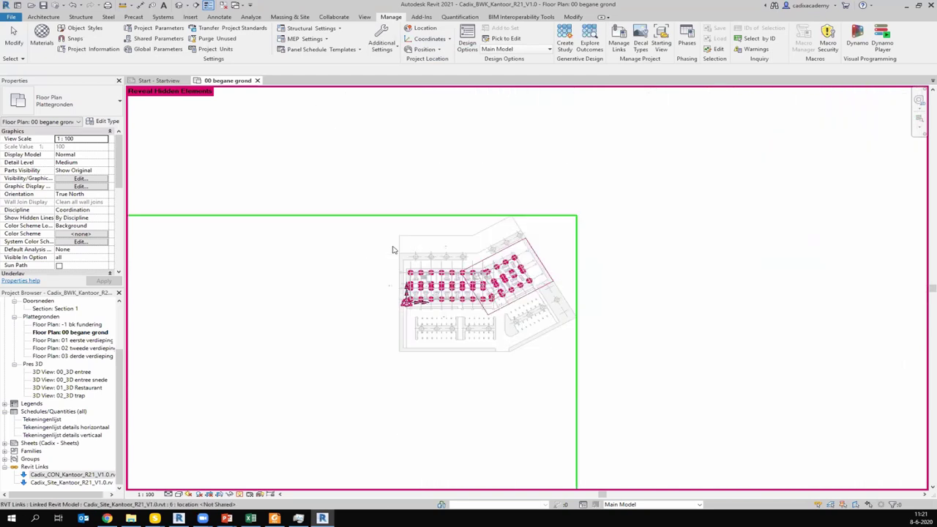
pyautogui.scroll(-2, 409, 241)
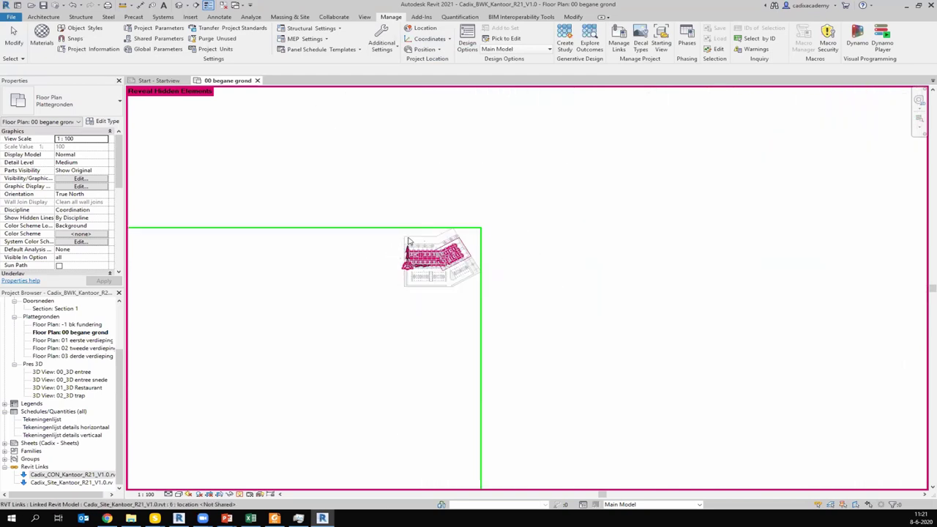
pyautogui.click(408, 241)
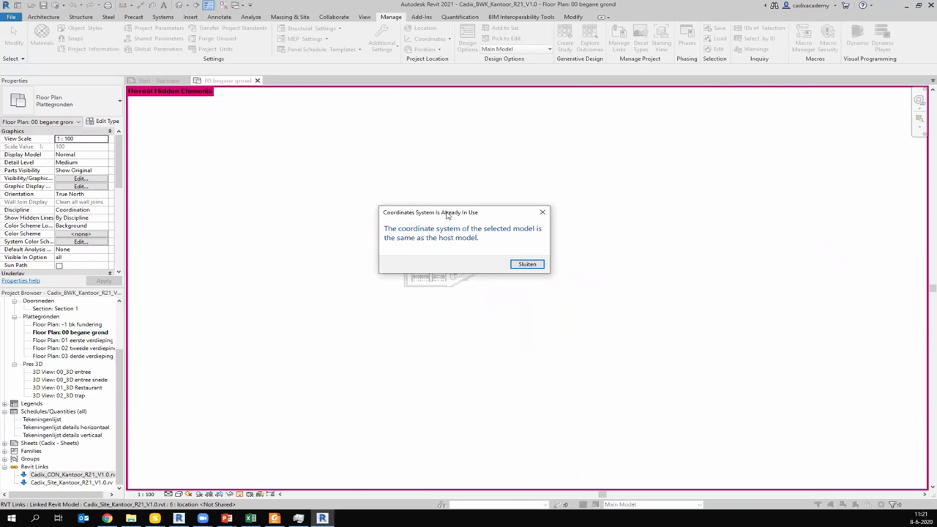
pyautogui.click(541, 212)
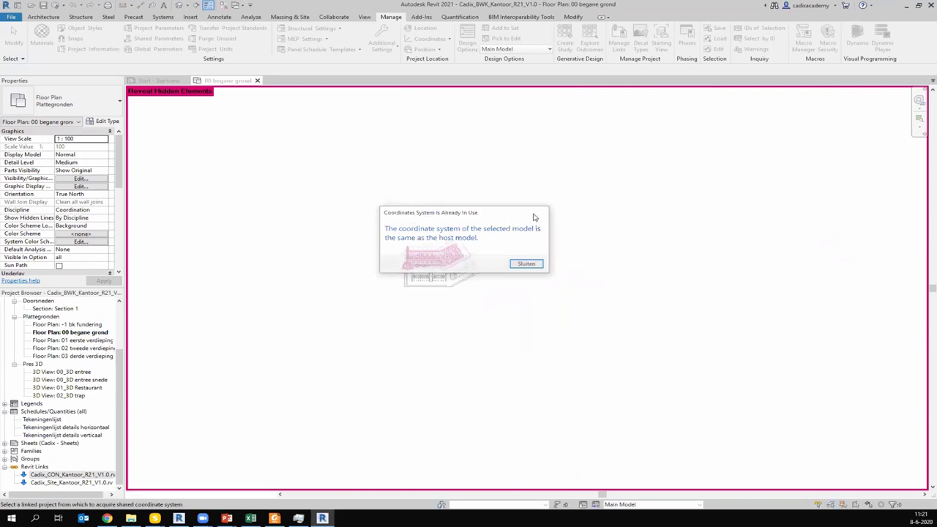
pyautogui.click(451, 292)
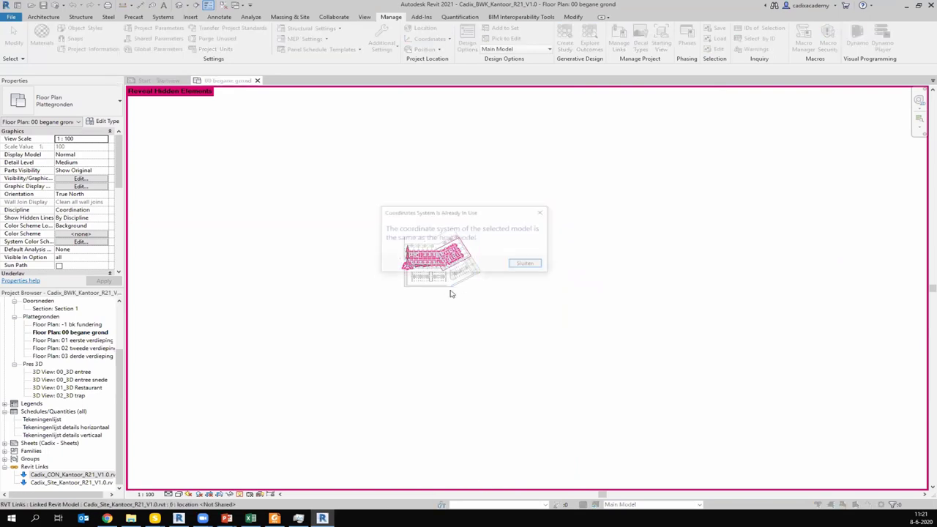
pyautogui.click(528, 265)
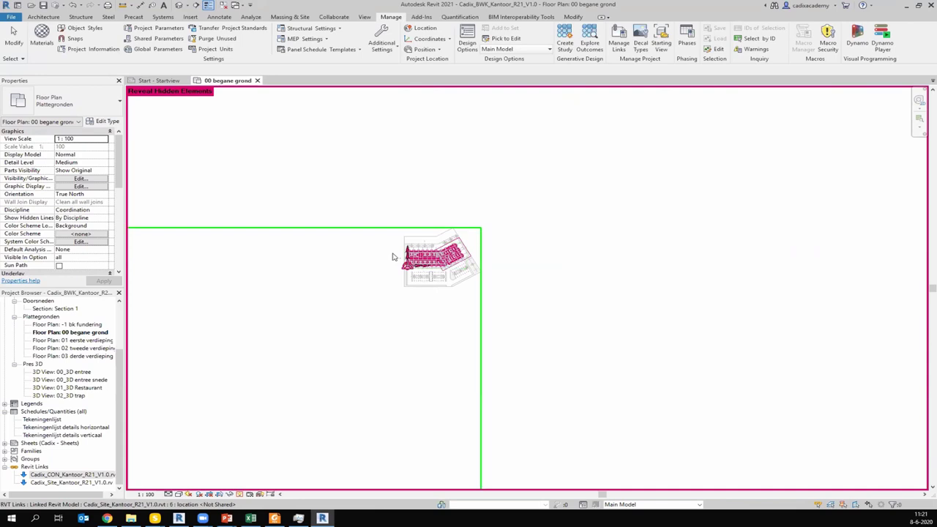
# Select the linked site model again and bring up its actions menu.
pyautogui.scroll(5, 432, 251)
pyautogui.scroll(3, 432, 251)
pyautogui.click(83, 482)
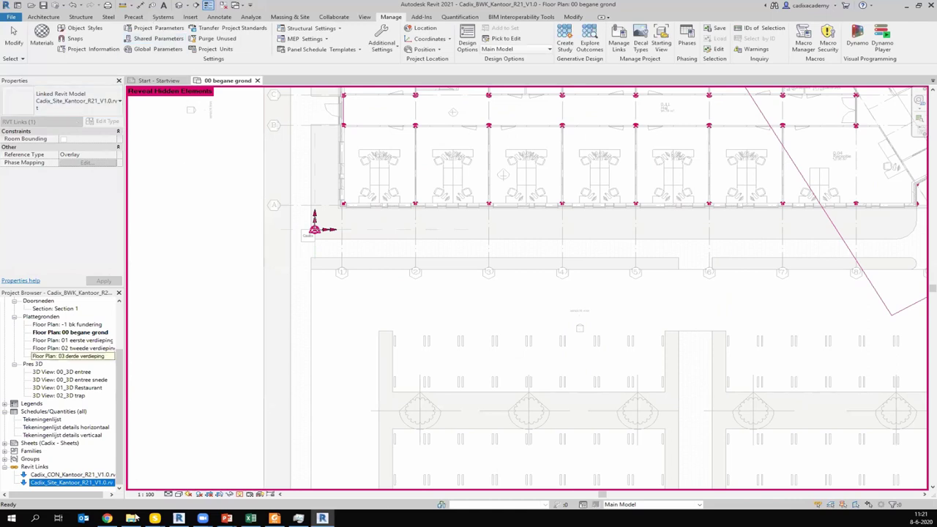
pyautogui.rightClick(86, 484)
# Open the site model's Terrein floor plan and expand its Revit Links.
pyautogui.click(184, 341)
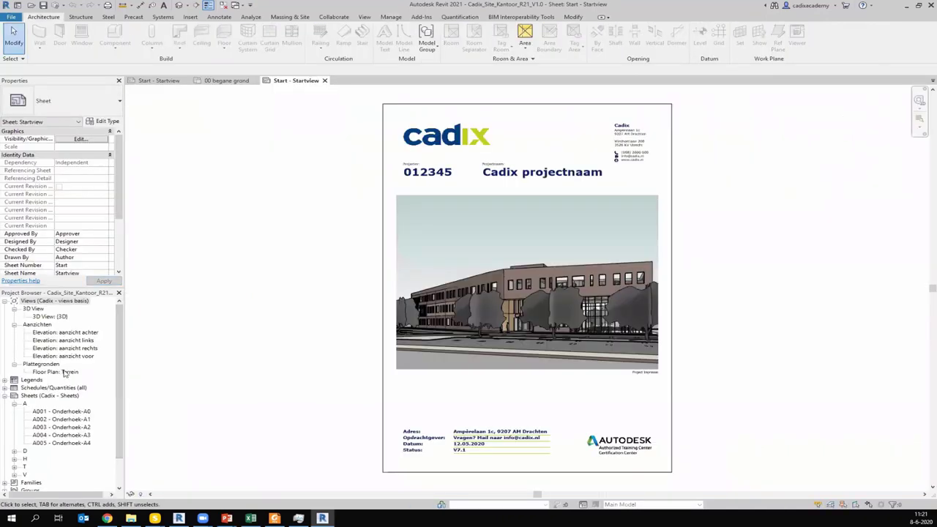
pyautogui.doubleClick(69, 373)
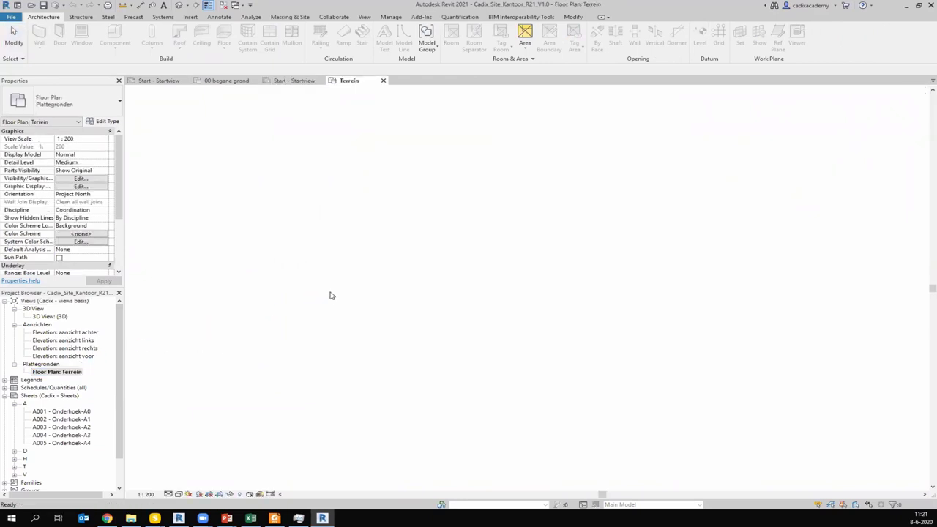
pyautogui.scroll(-1, 134, 369)
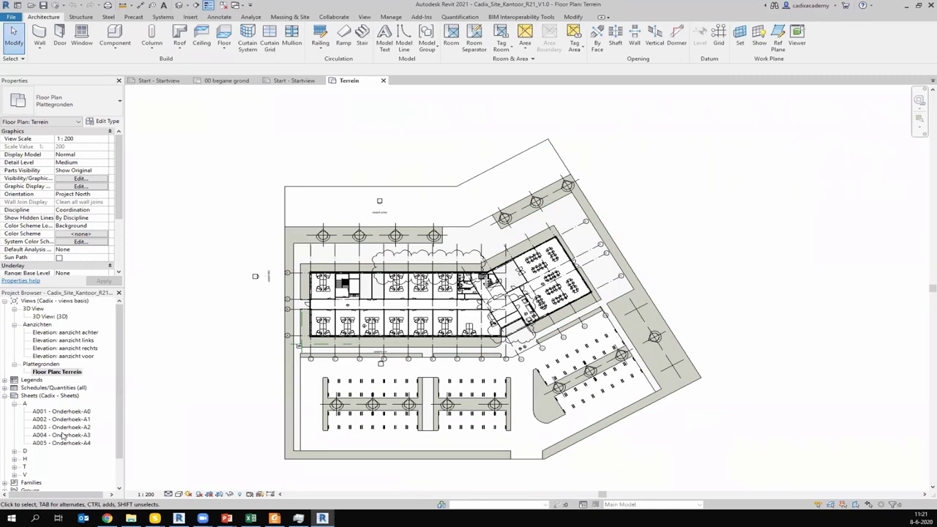
pyautogui.doubleClick(54, 465)
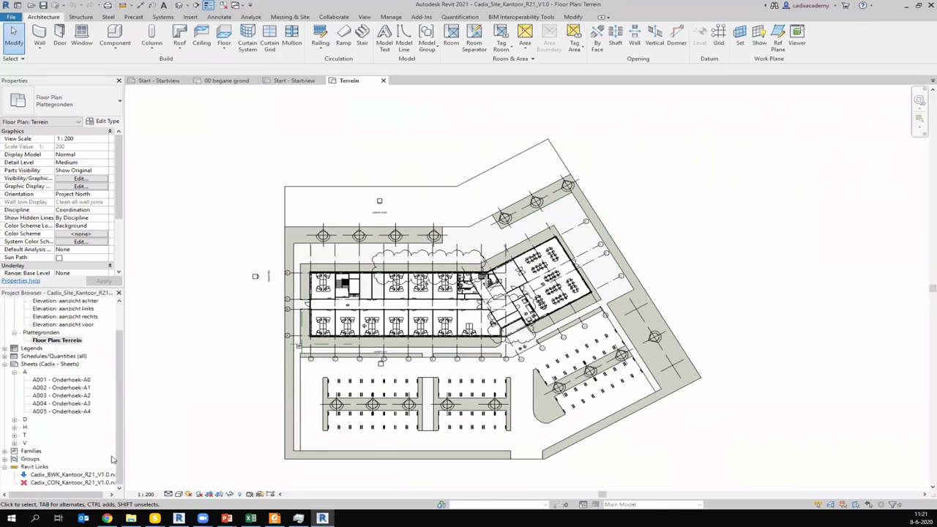
# Clear the selection and turn on Reveal Hidden Elements with RH in the Terrein plan.
pyautogui.click(267, 278)
pyautogui.click(272, 349)
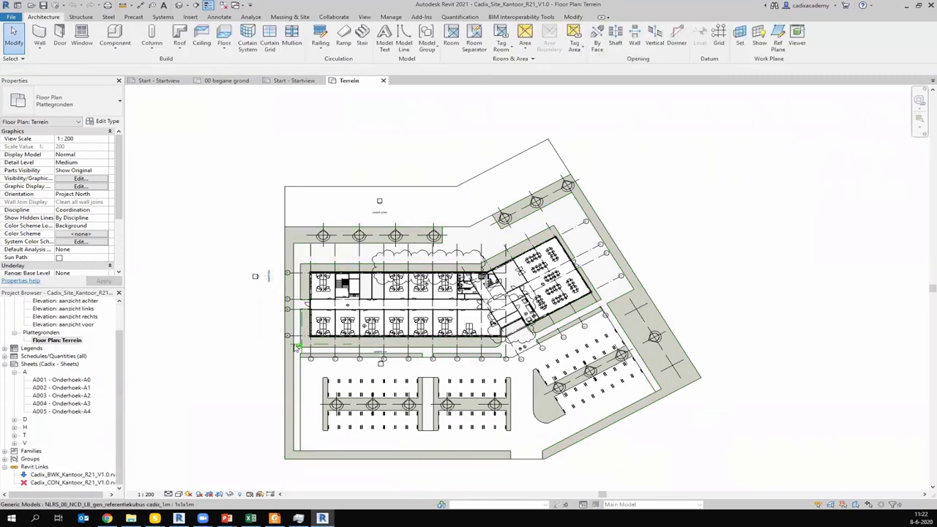
pyautogui.scroll(5, 272, 349)
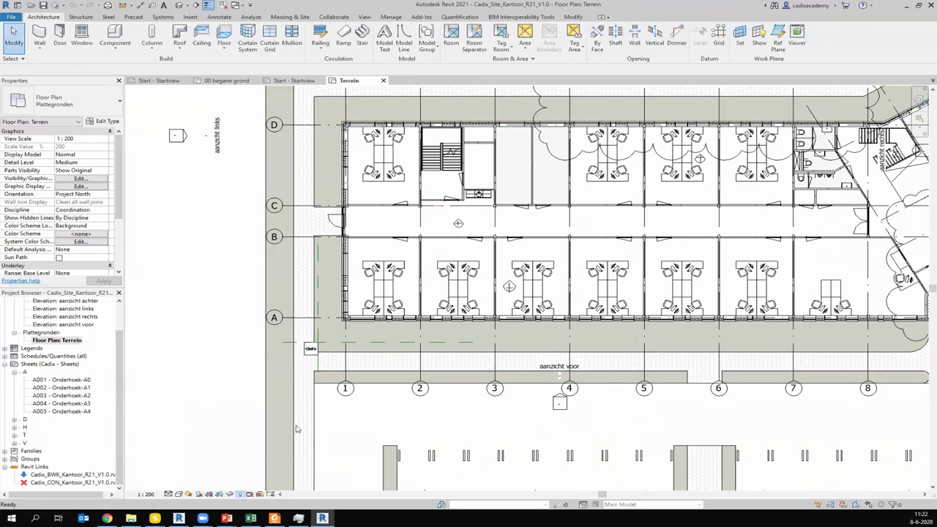
pyautogui.press('r')
pyautogui.press('h')
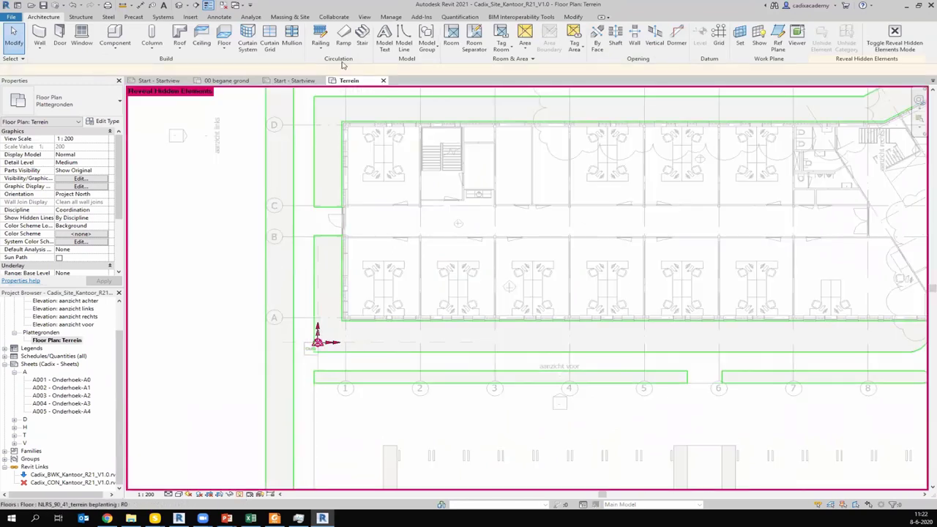
# Publish the site coordinates to the office link and confirm the site settings with OK.
pyautogui.click(391, 16)
pyautogui.click(430, 38)
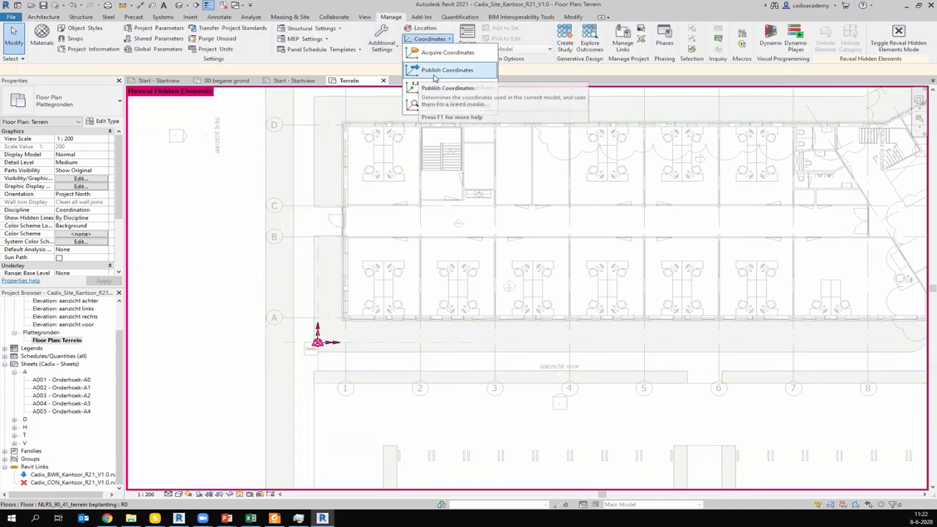
pyautogui.click(435, 70)
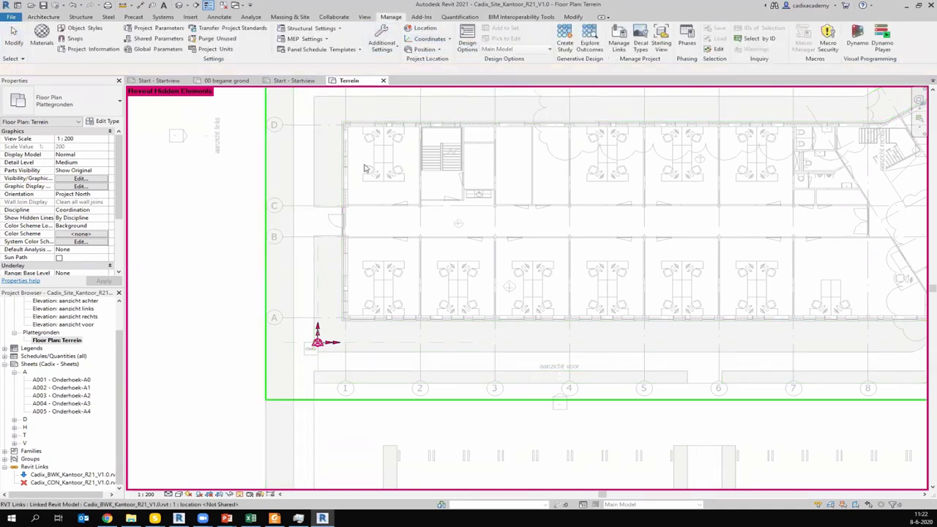
pyautogui.click(319, 282)
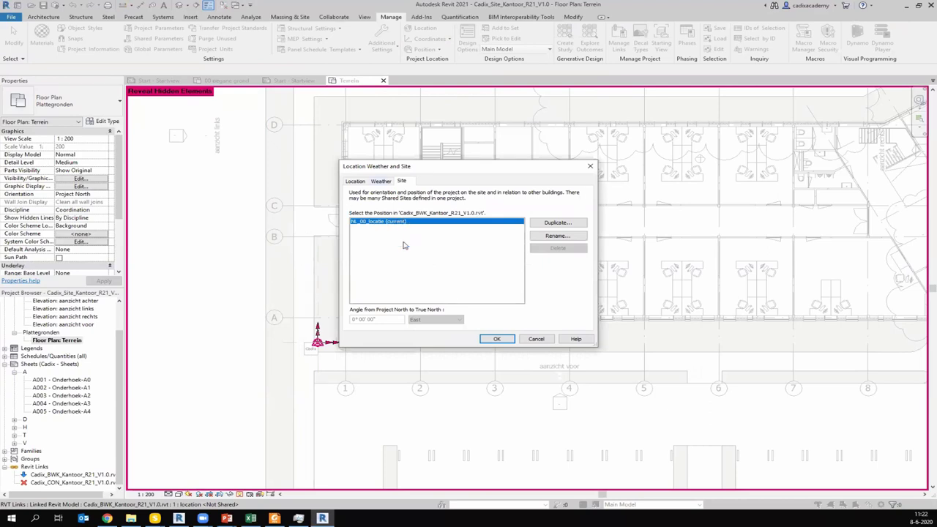
pyautogui.click(497, 339)
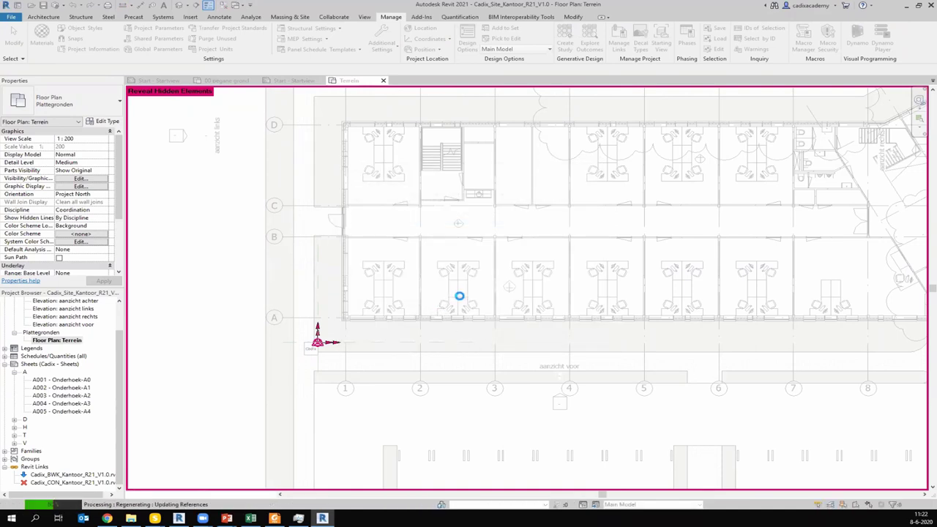
# In Manage Links, save the BWK office link's new position back to the link.
pyautogui.click(616, 42)
pyautogui.click(323, 168)
pyautogui.click(325, 177)
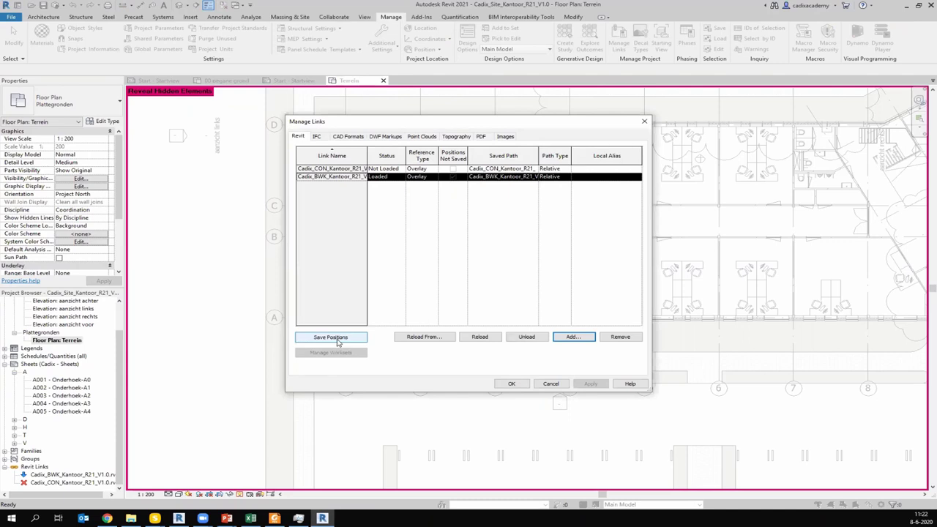
pyautogui.click(337, 340)
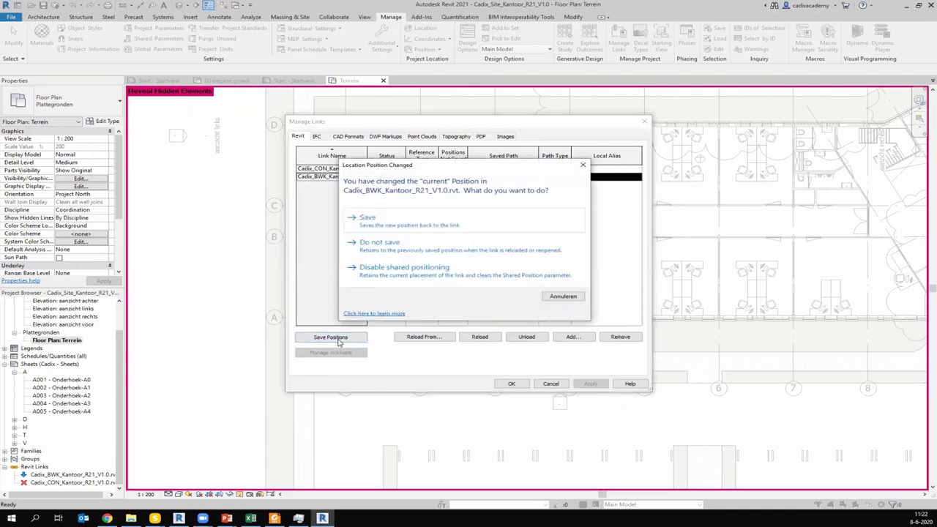
pyautogui.click(390, 219)
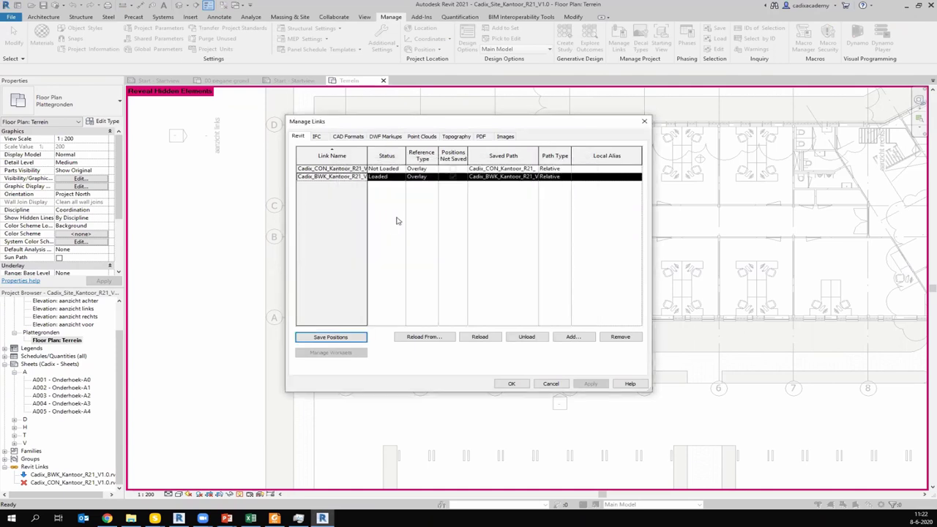
pyautogui.click(509, 383)
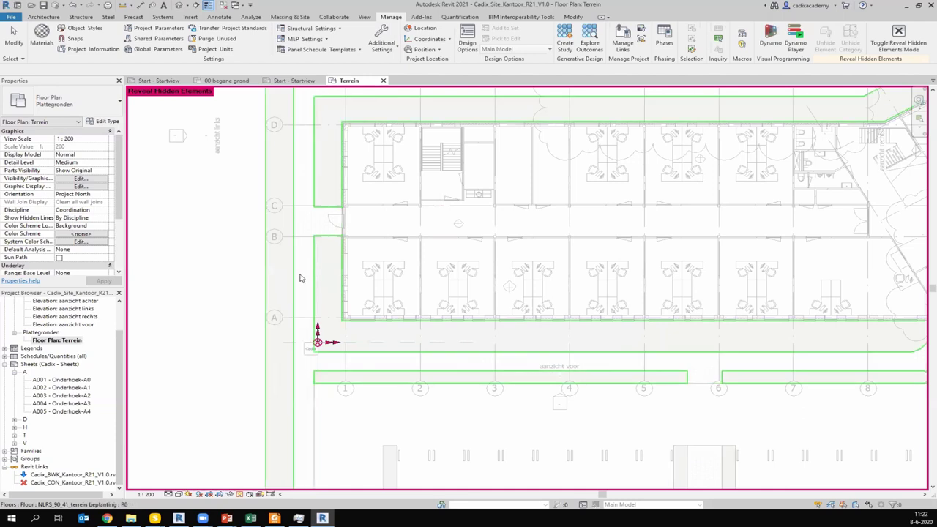
pyautogui.scroll(-3, 303, 305)
pyautogui.scroll(-2, 303, 305)
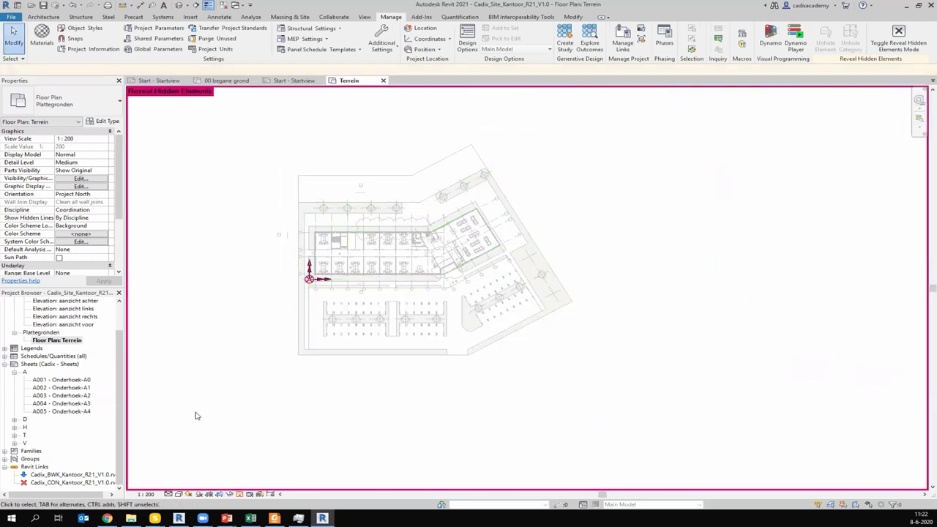
pyautogui.click(430, 39)
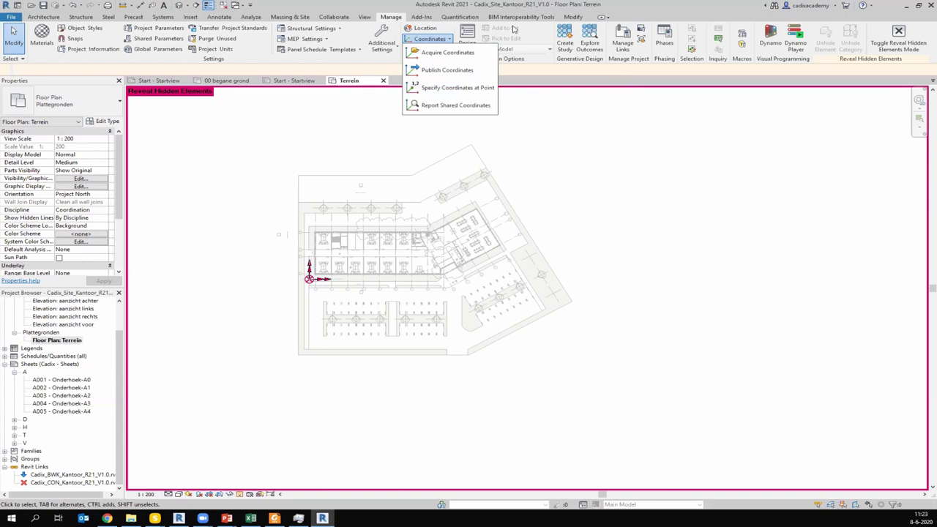
pyautogui.click(713, 160)
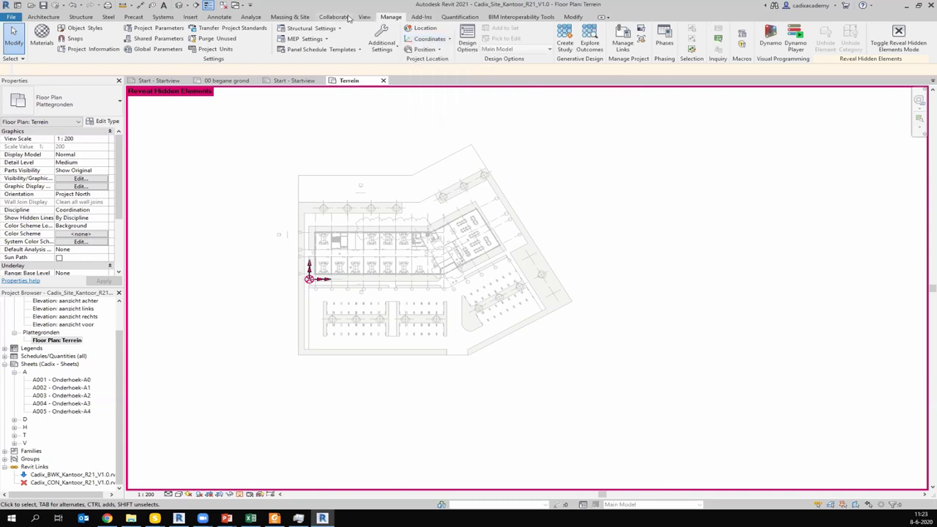
pyautogui.scroll(2, 467, 59)
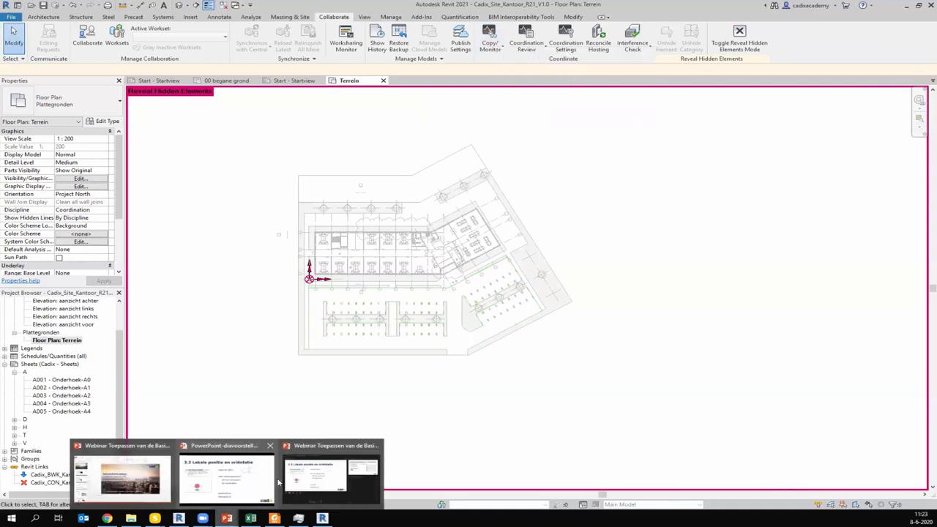
pyautogui.moveTo(227, 477)
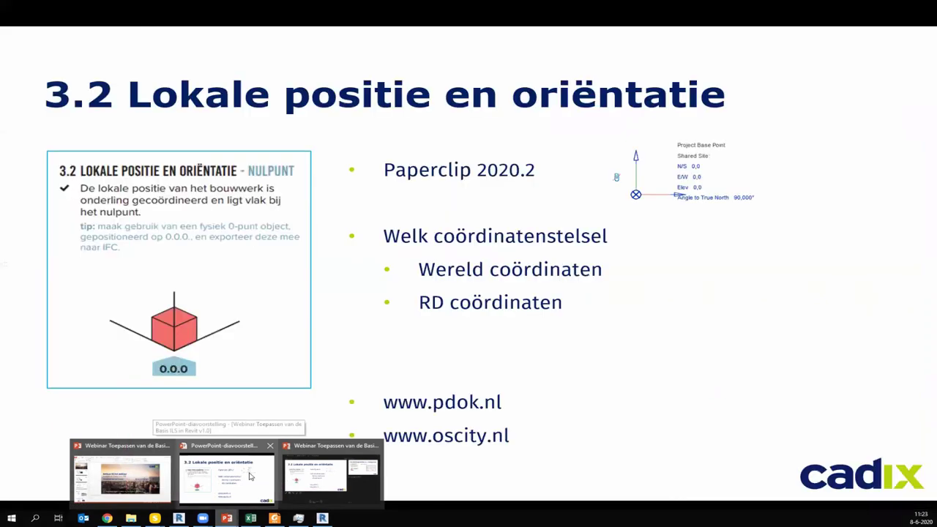
# Bring up the PowerPoint slideshow and advance to slide 3.3 on storey layout.
pyautogui.click(248, 476)
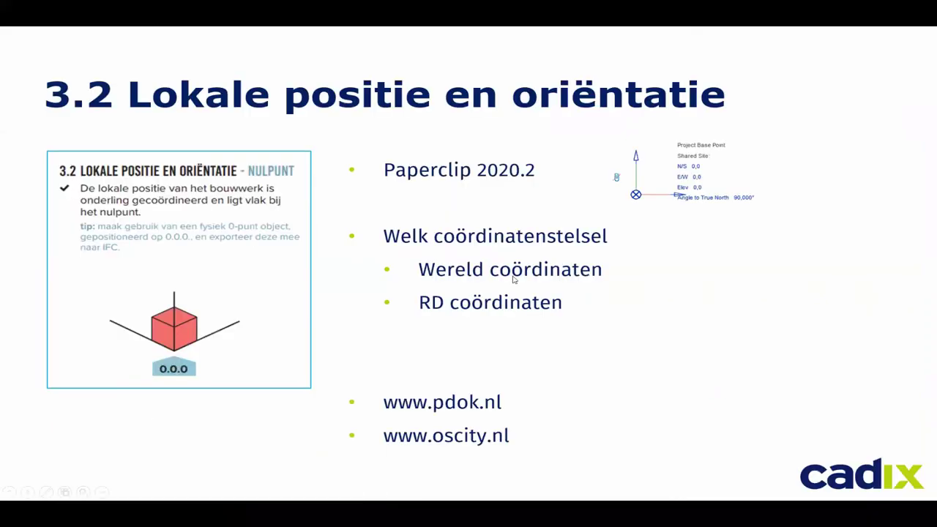
pyautogui.click(490, 258)
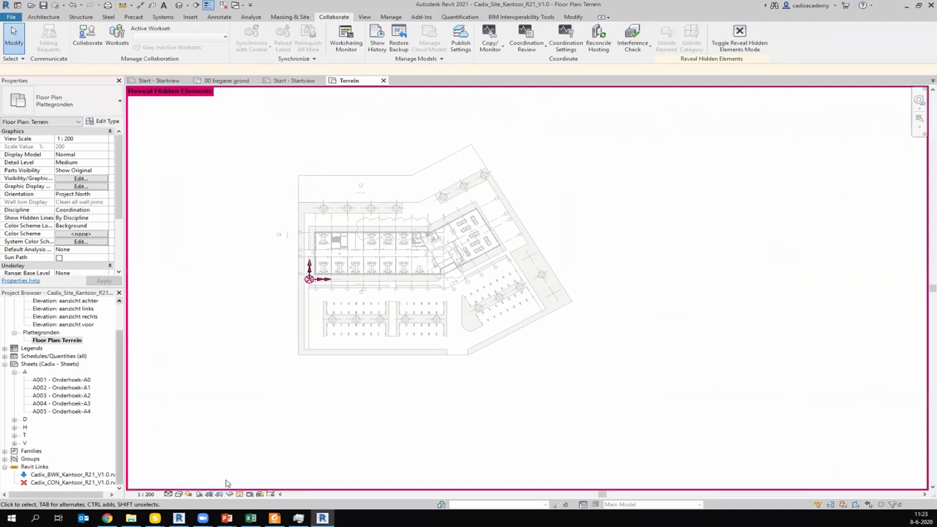
# Turn off Reveal Hidden Elements and open the office model's Section 1 from 00 begane grond.
pyautogui.click(242, 495)
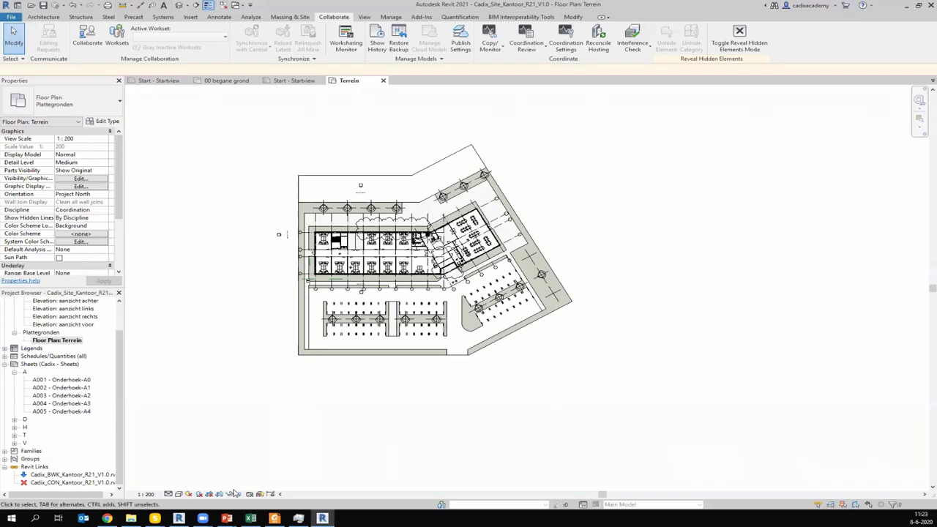
pyautogui.scroll(2, 69, 343)
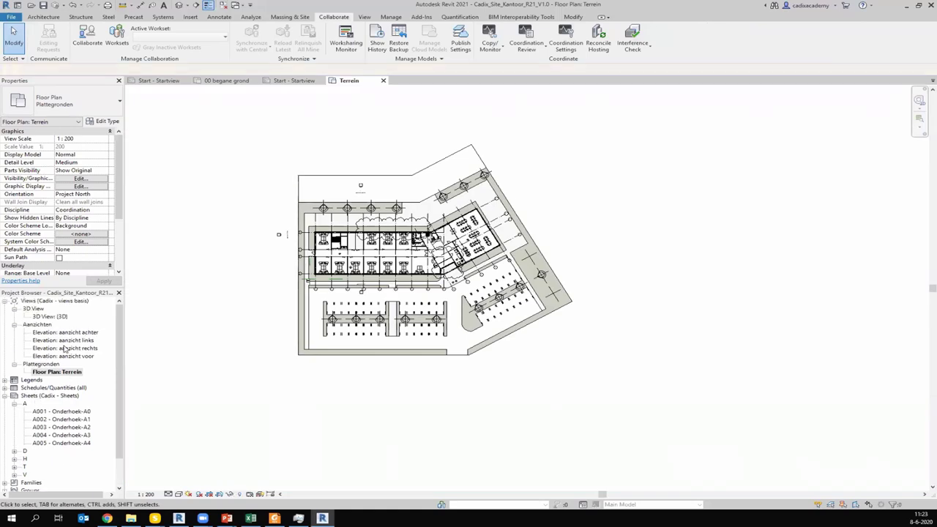
pyautogui.click(220, 82)
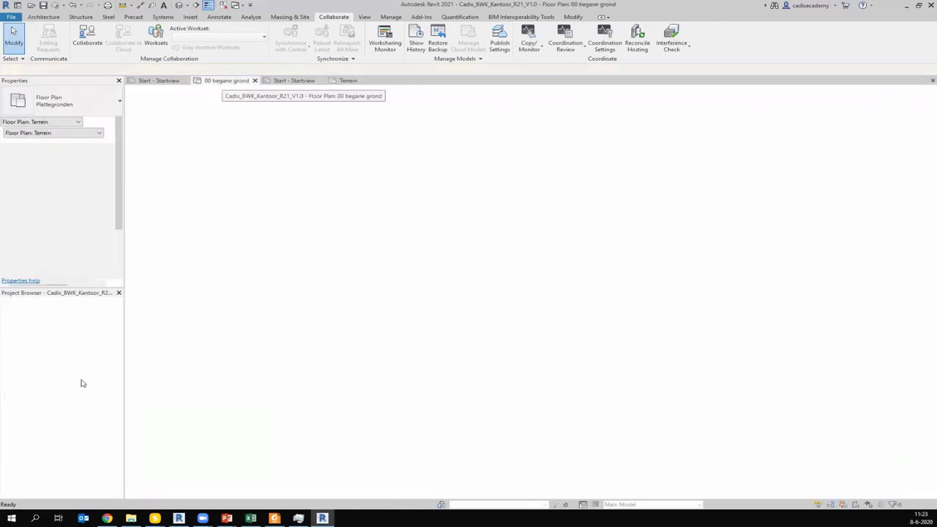
pyautogui.click(54, 309)
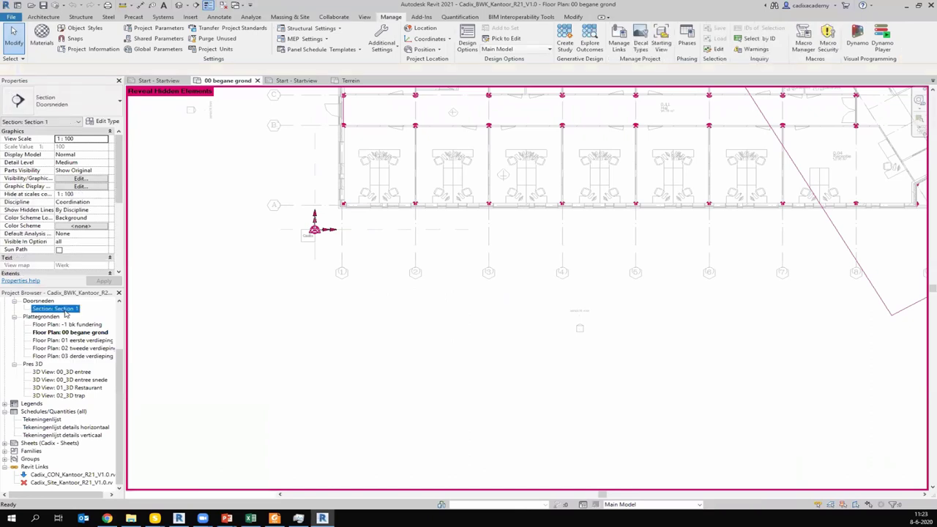
pyautogui.doubleClick(65, 311)
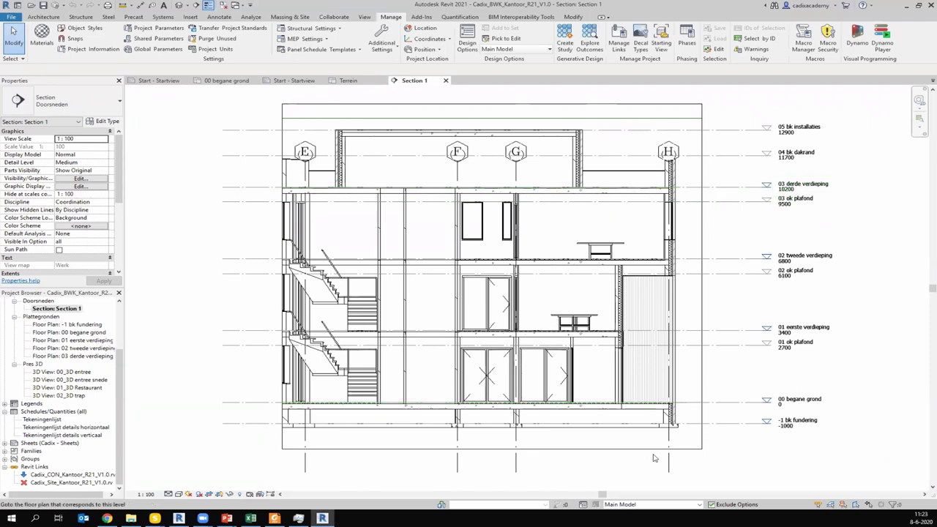
# Show section 3.3 of the ILS_in_Native_Revit guide in Foxit, then return to Revit.
pyautogui.click(275, 517)
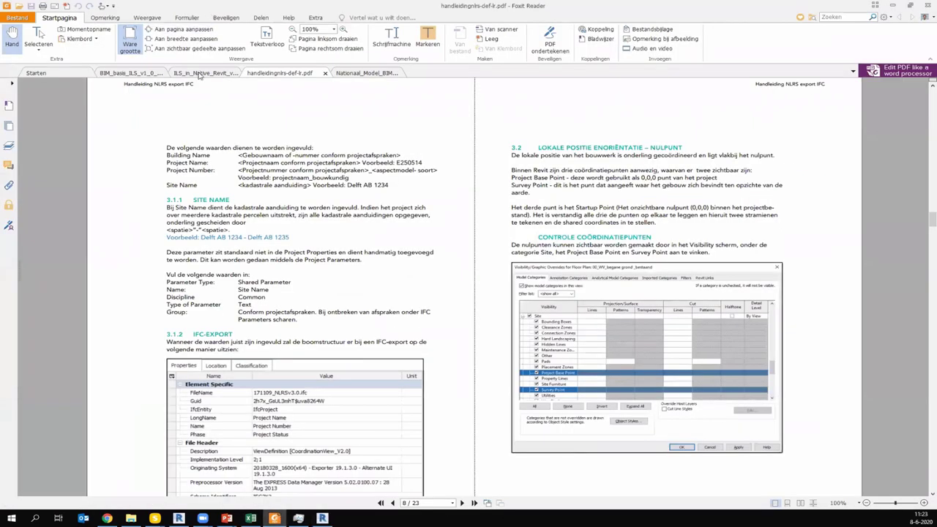
pyautogui.click(198, 74)
pyautogui.scroll(-5, 357, 211)
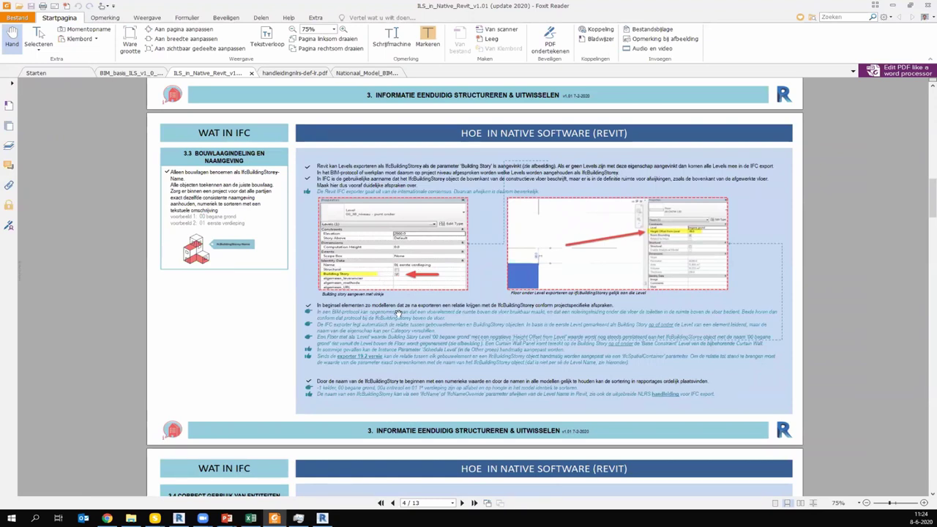
pyautogui.click(325, 517)
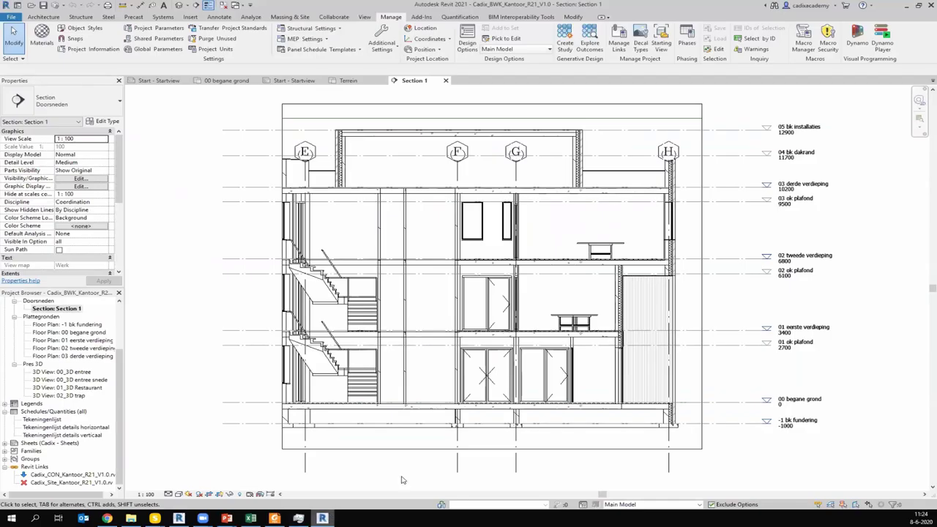
pyautogui.click(739, 275)
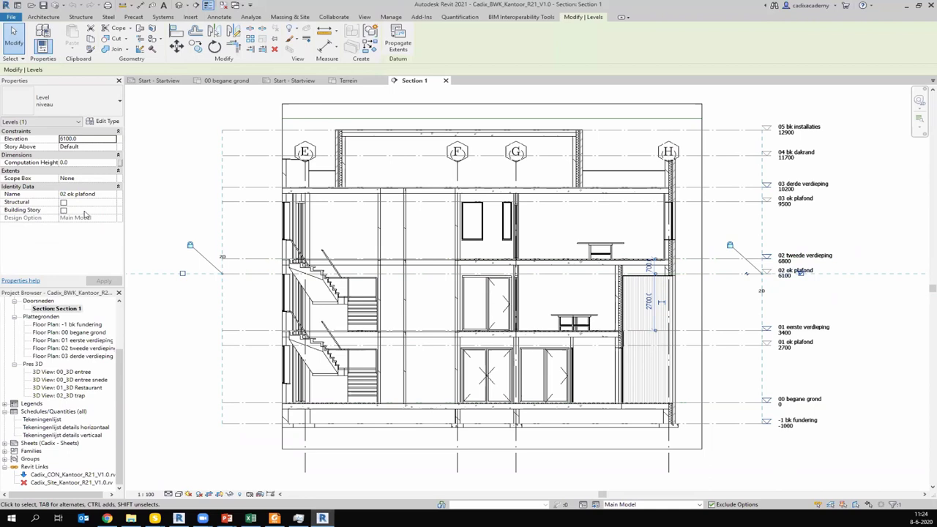
pyautogui.click(722, 260)
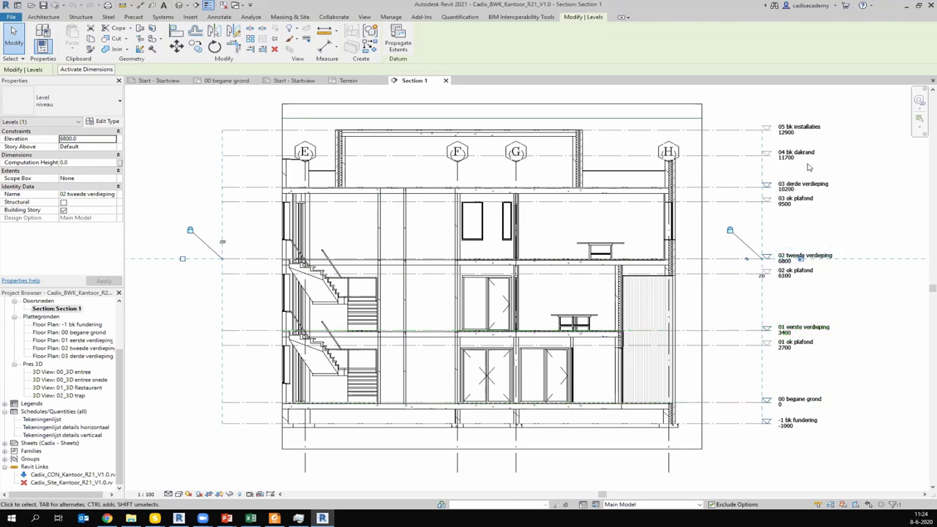
pyautogui.click(753, 201)
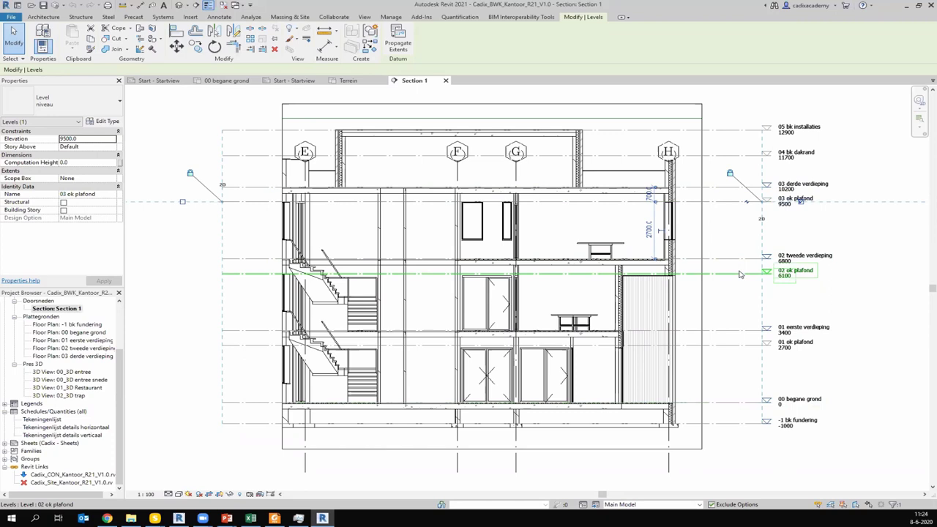
pyautogui.click(741, 271)
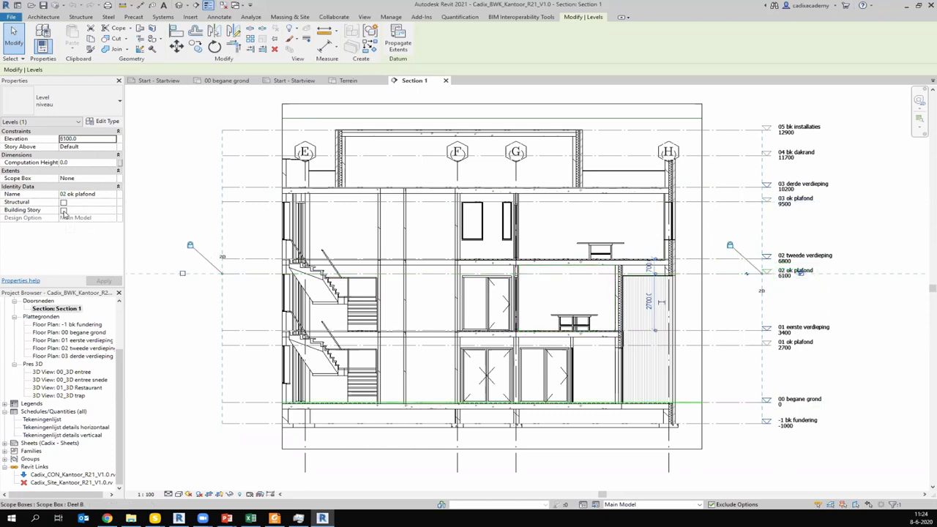
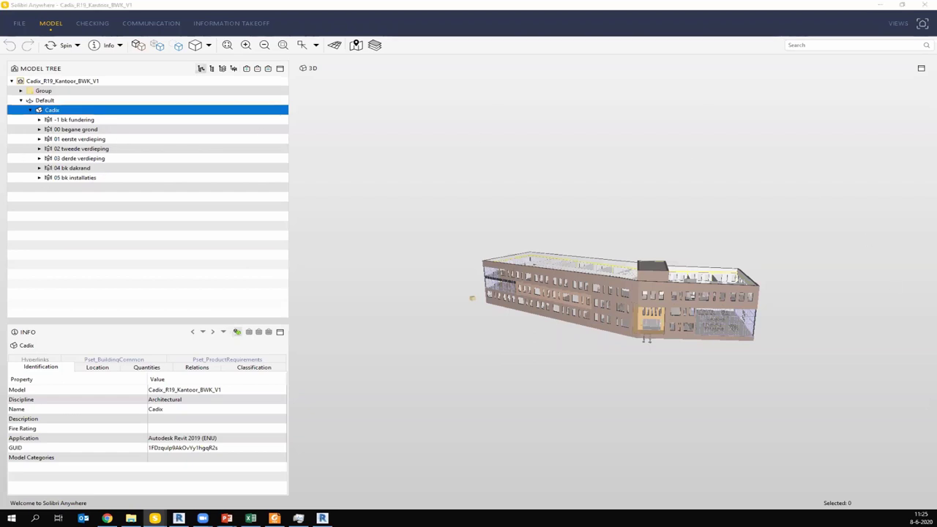
# Clear the Cadix building selection in the Solibri model tree.
pyautogui.click(355, 158)
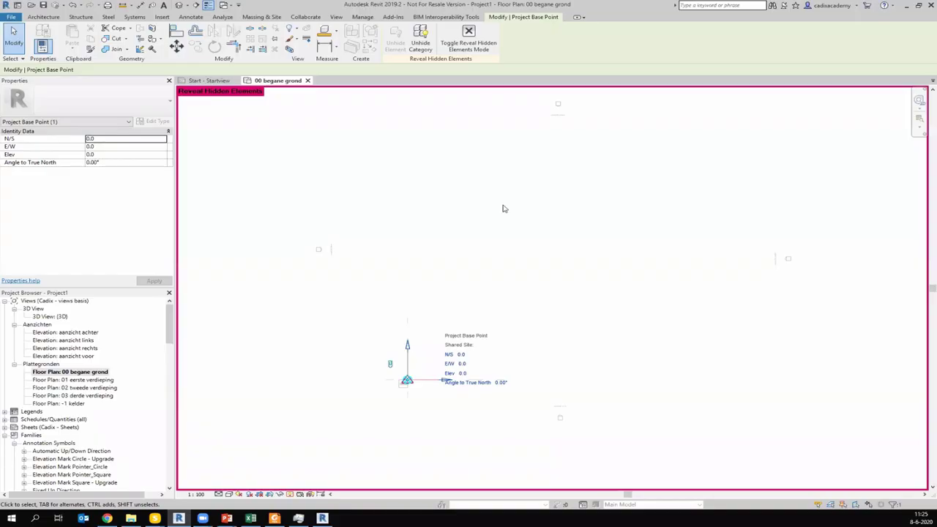
# Close Project1 without saving, then inspect the Deel B scope box in Section 1.
pyautogui.click(924, 7)
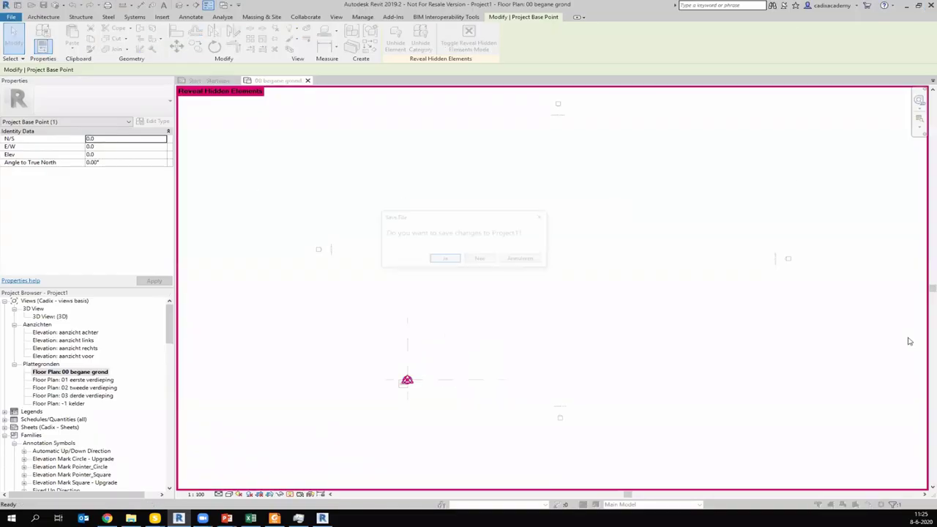
pyautogui.click(480, 265)
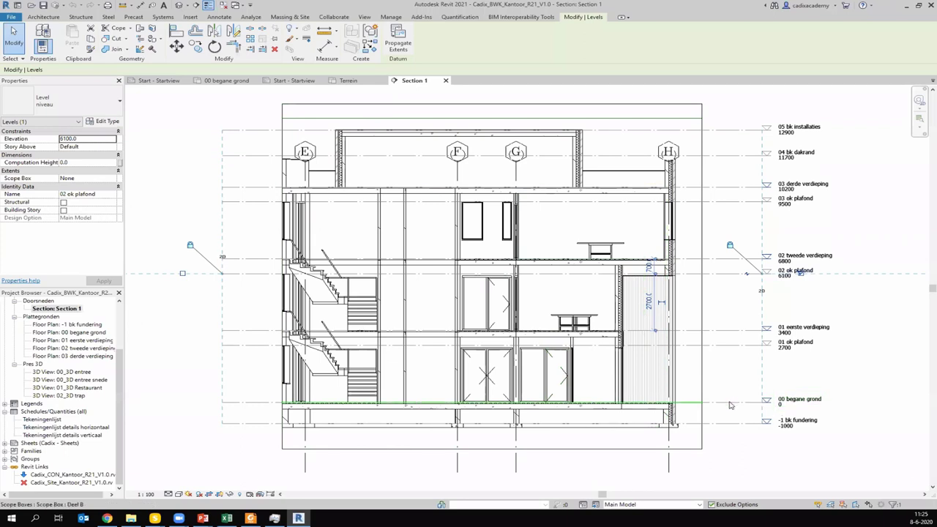
pyautogui.click(797, 402)
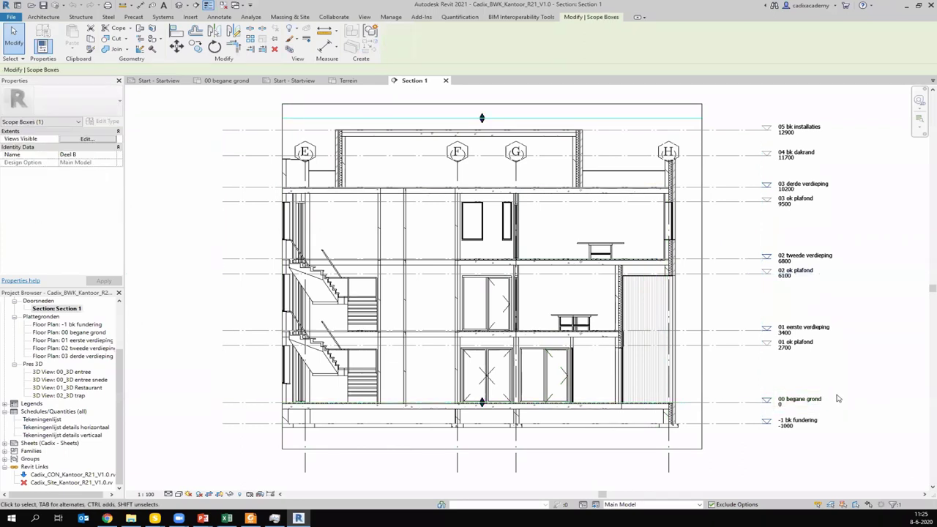
pyautogui.press('Escape')
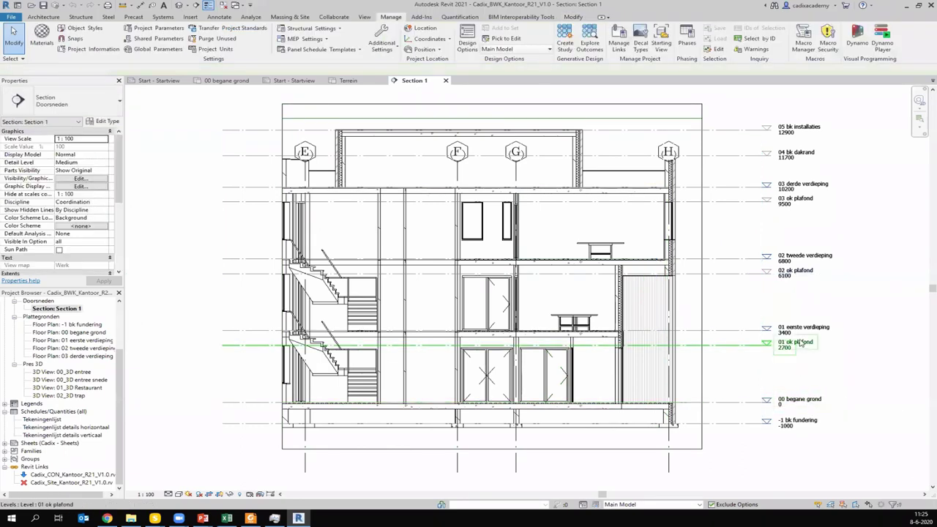
# Check the Properties of level 01 eerste verdieping and the linked model's floor slab.
pyautogui.click(765, 330)
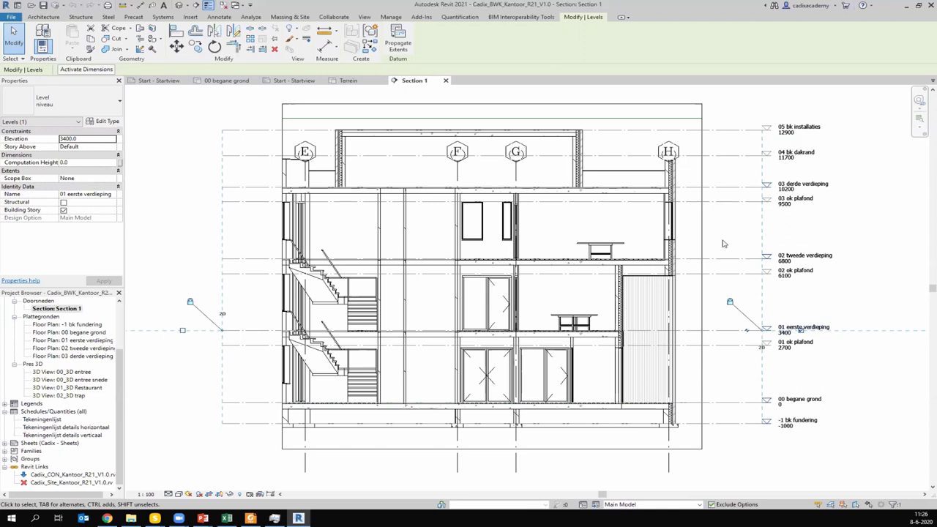
pyautogui.press('Escape')
pyautogui.scroll(4, 631, 267)
pyautogui.press('Tab')
pyautogui.click(631, 269)
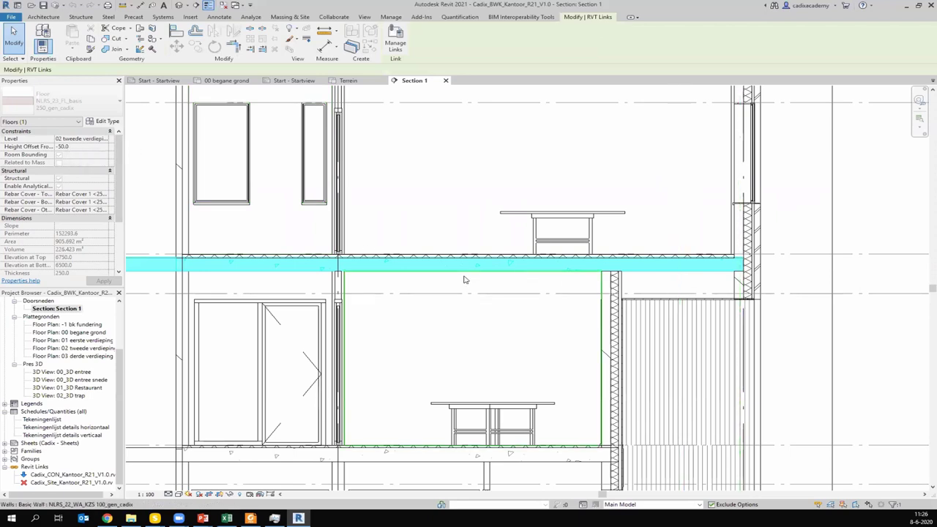
pyautogui.scroll(-3, 464, 279)
pyautogui.scroll(-1, 463, 279)
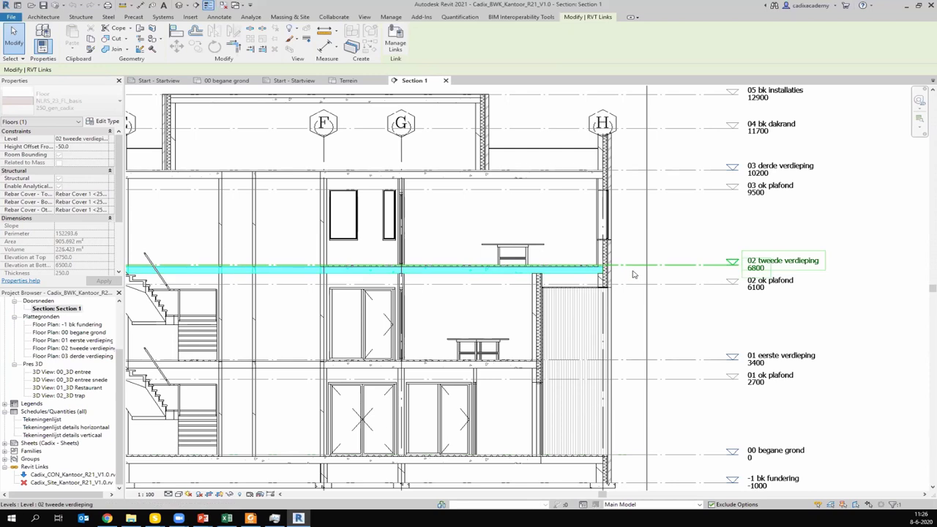
pyautogui.click(863, 228)
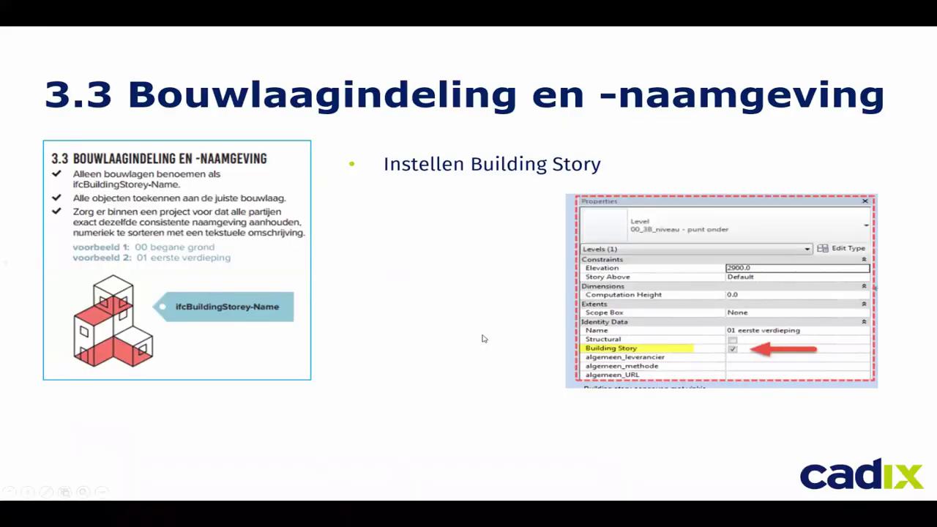
# Advance the slideshow past 3.4 Correct gebruik van Entiteiten to slide 3.5.
pyautogui.press('Right')
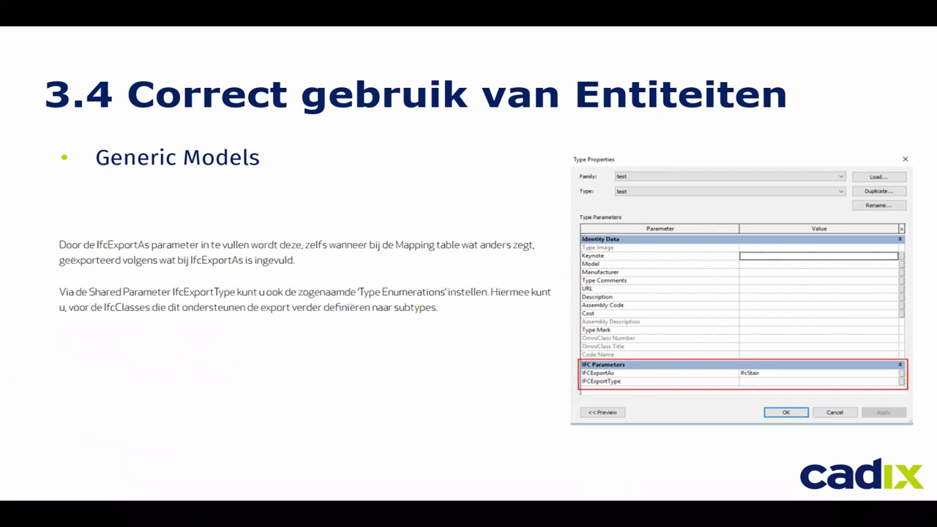
pyautogui.click(461, 293)
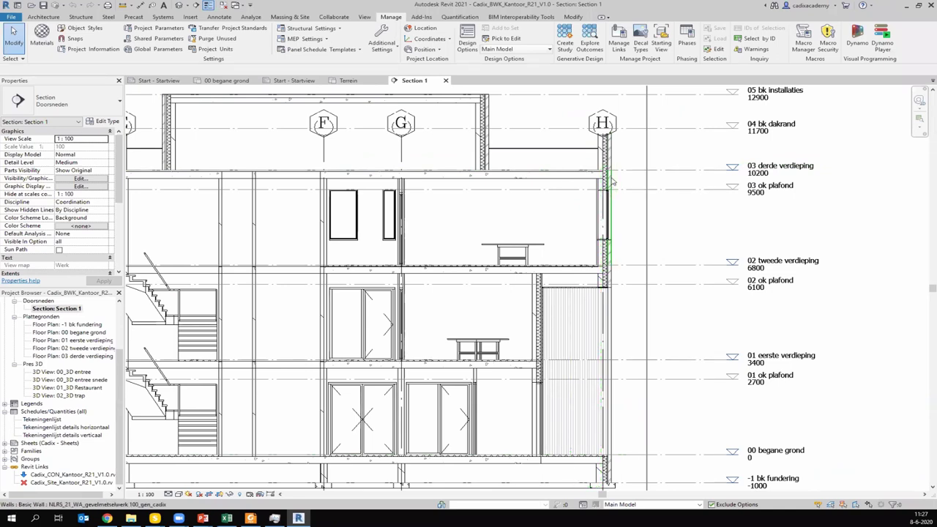
# Select the façade wall at grid H in the Section 1 view.
pyautogui.click(612, 182)
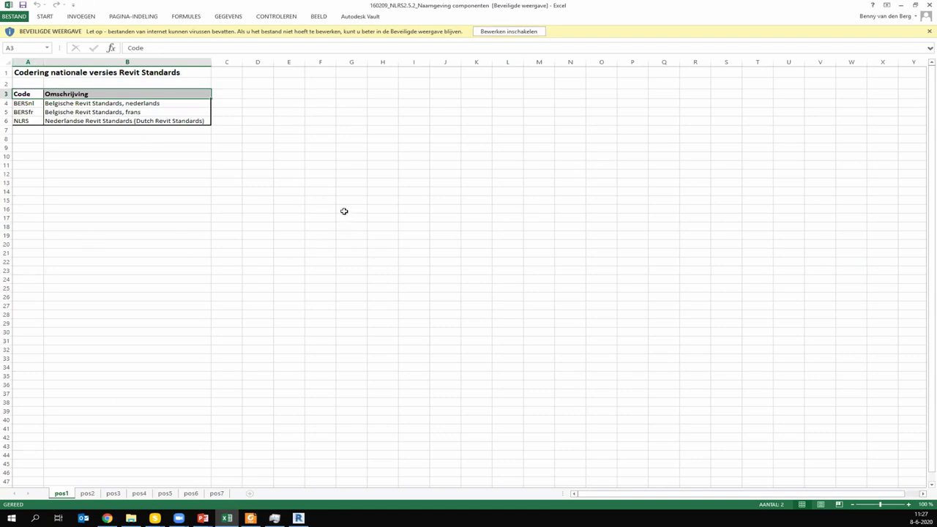
# Look up the NLRS code, SfB 21 Buitenwanden on pos2, and WA for Walls on pos3.
pyautogui.click(24, 123)
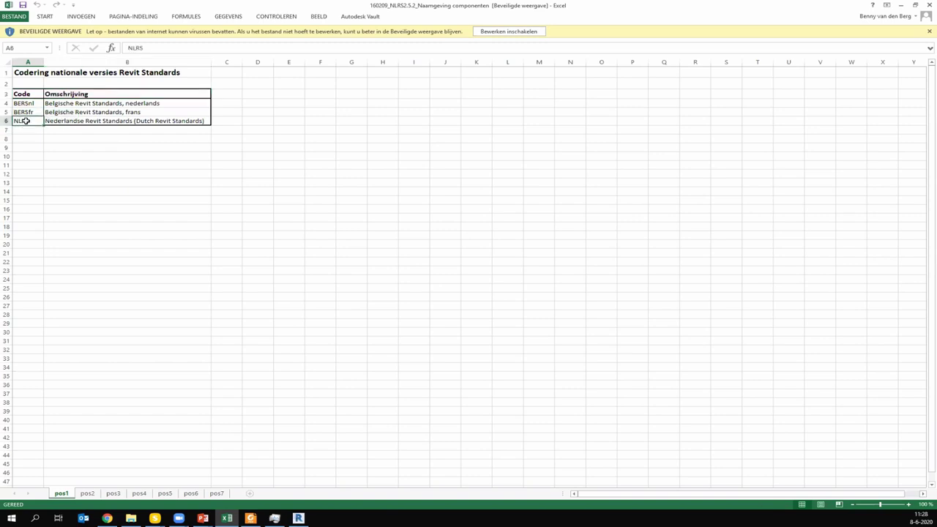
pyautogui.click(88, 493)
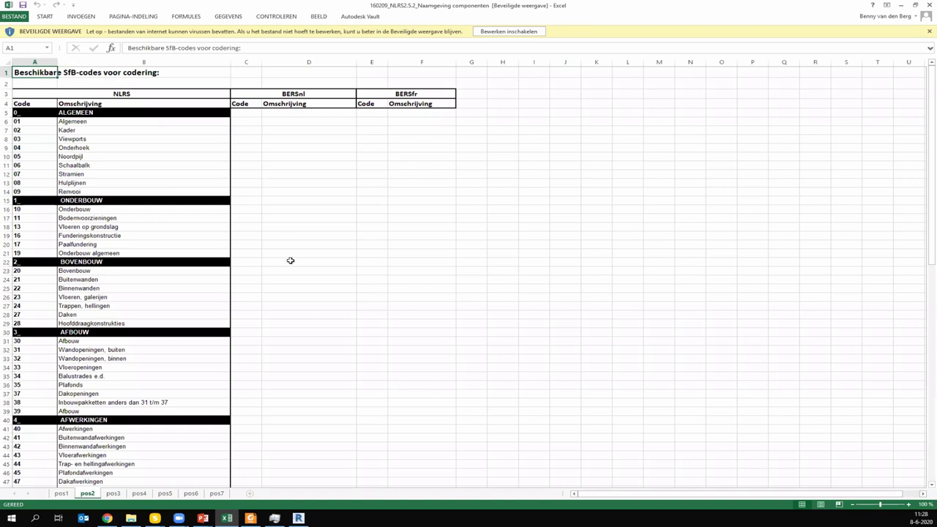
pyautogui.click(27, 281)
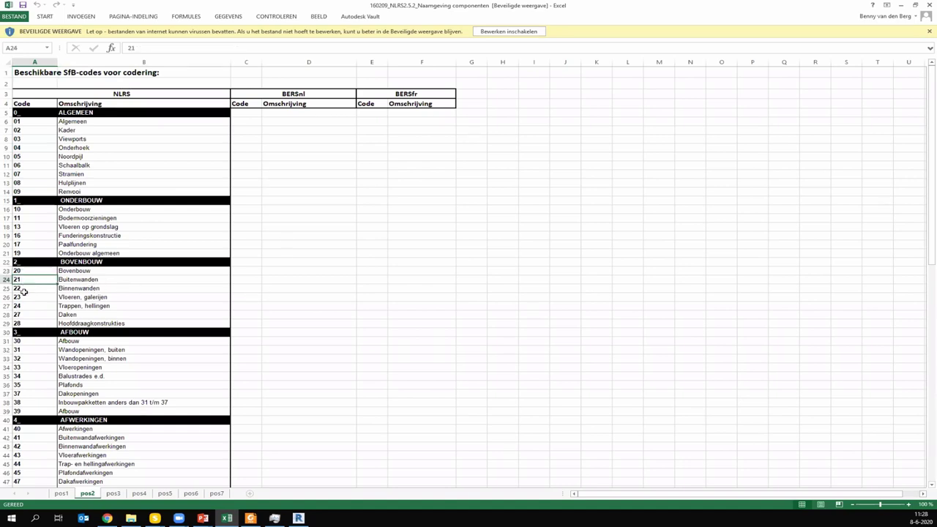
pyautogui.click(114, 493)
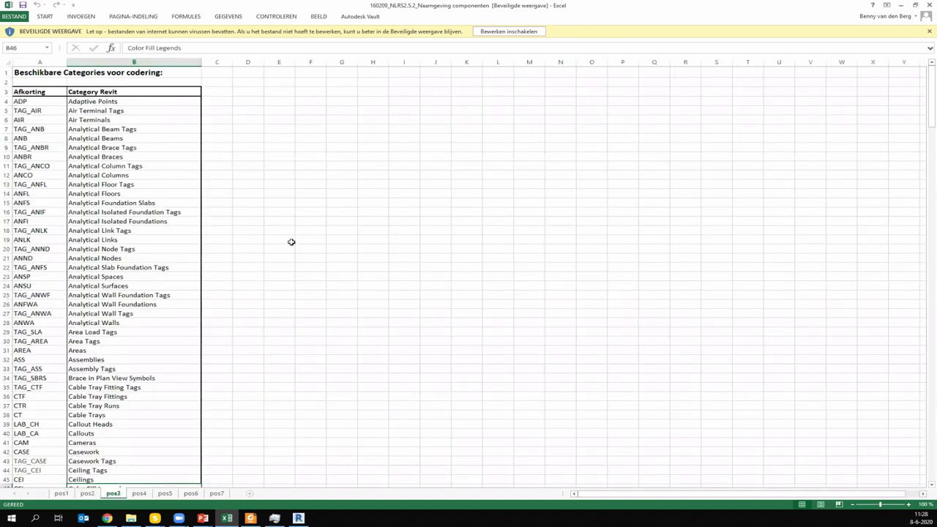
pyautogui.moveTo(922, 99)
pyautogui.mouseDown()
pyautogui.moveTo(916, 278)
pyautogui.moveTo(899, 376)
pyautogui.mouseUp()
pyautogui.click(49, 375)
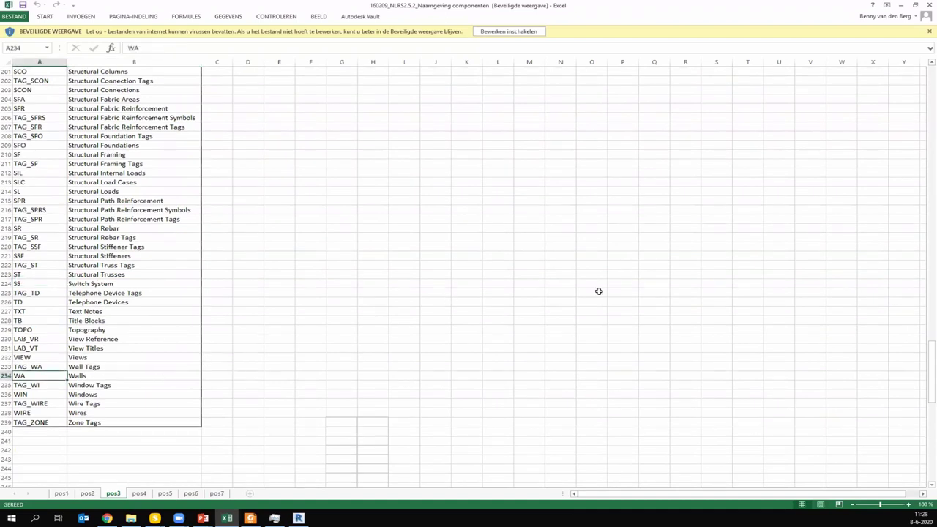
pyautogui.hotkey('alt', 'Tab')
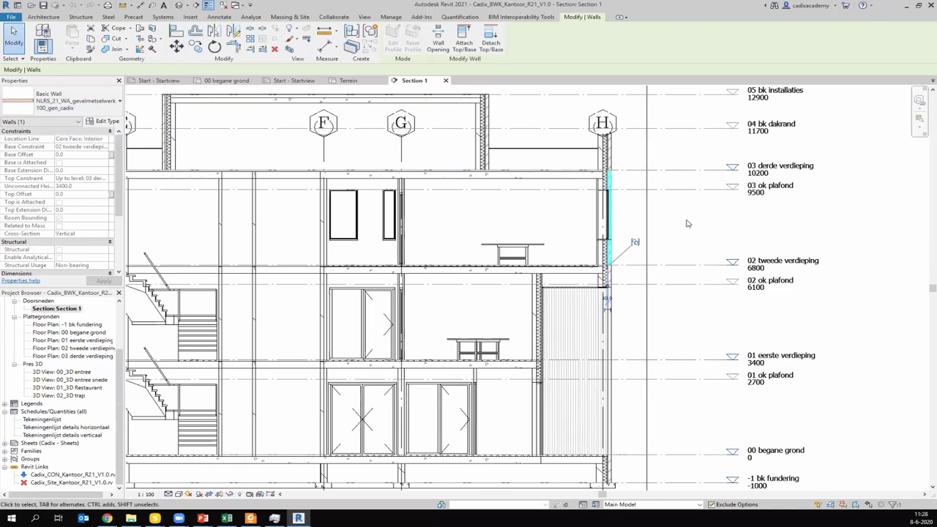
# Scroll the BIM_basis_ILS_v1_0_NL.pdf checklist to section 3.6 on NL-SfB classification.
pyautogui.hotkey('alt', 'Tab')
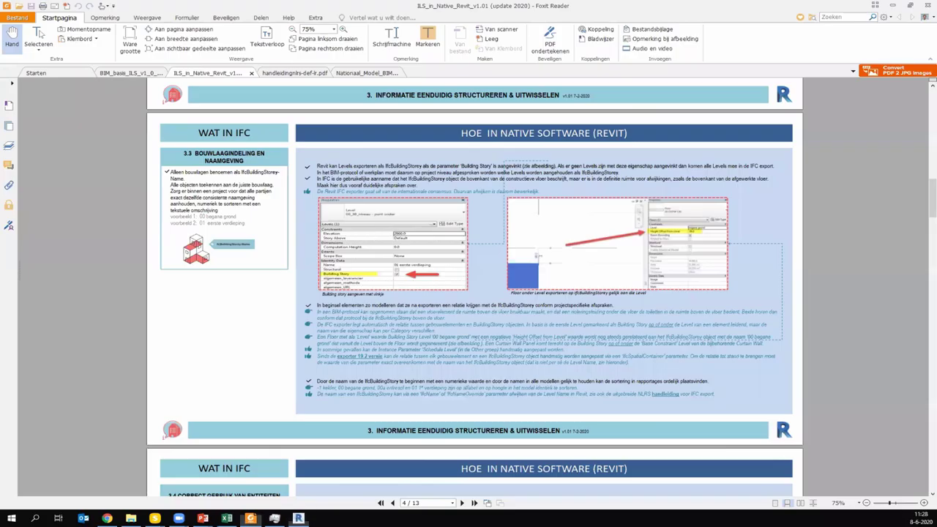
pyautogui.click(128, 74)
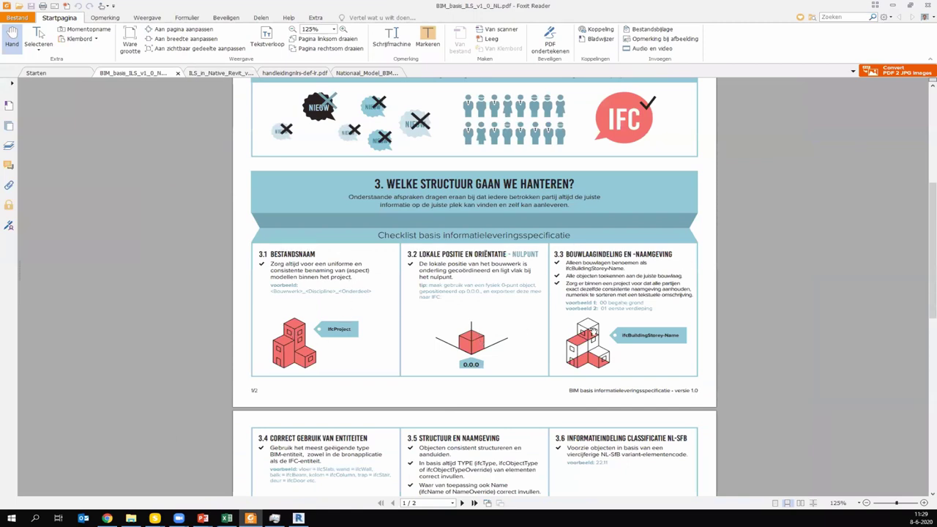
pyautogui.scroll(-3, 594, 330)
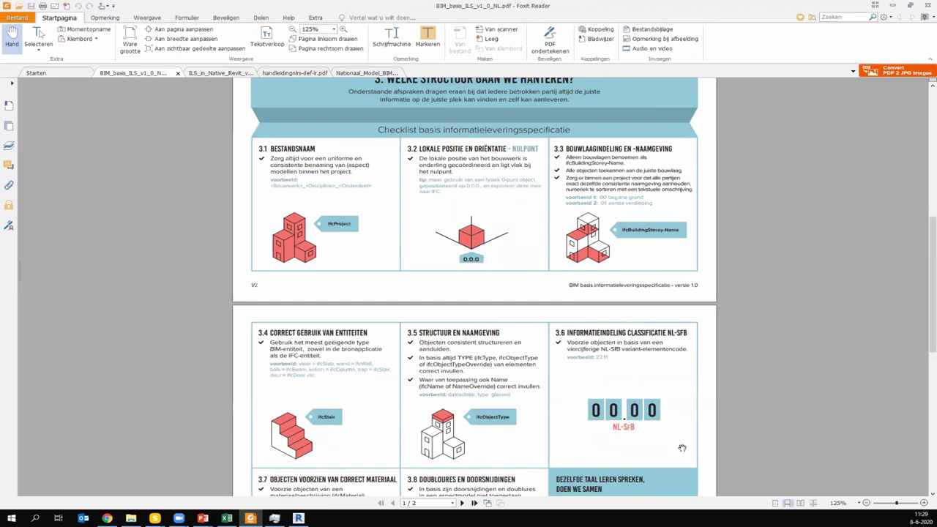
pyautogui.click(298, 518)
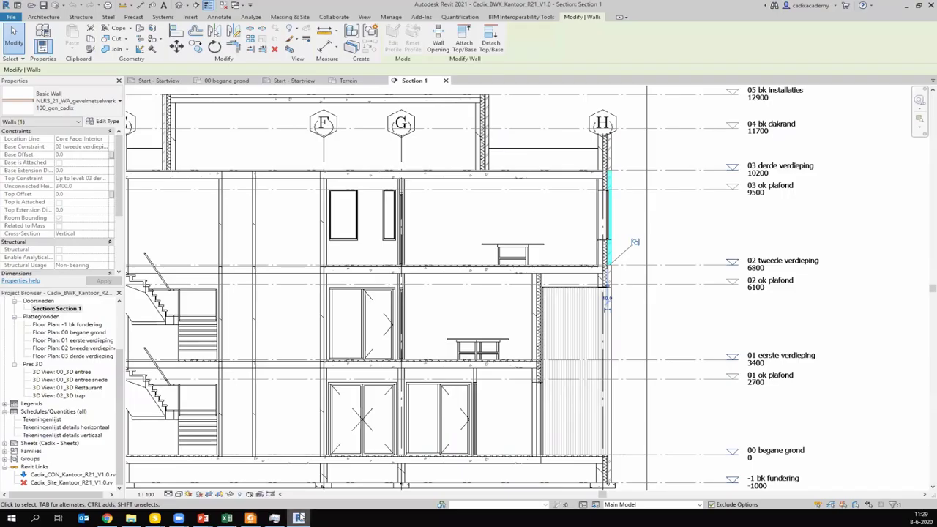
# Compare the insulation wall at grid H, then select the brick façade wall above level 03.
pyautogui.click(686, 210)
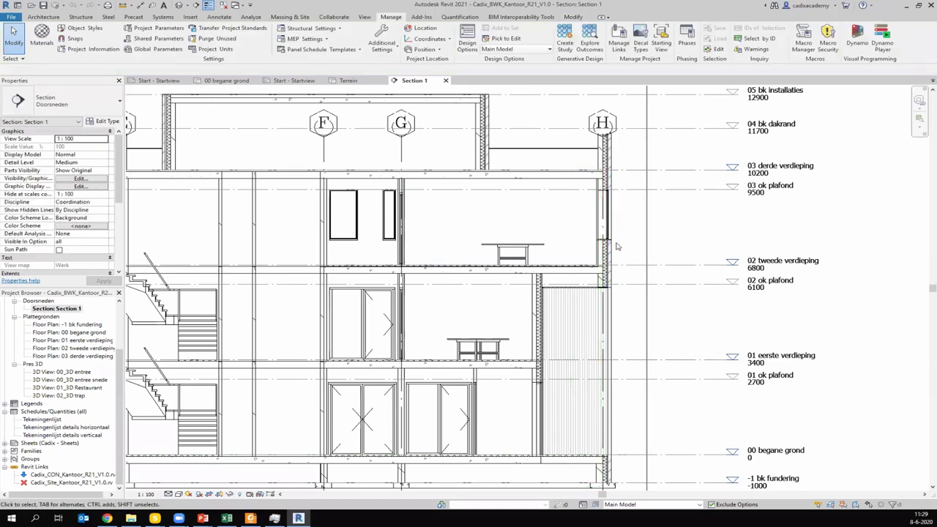
pyautogui.click(606, 251)
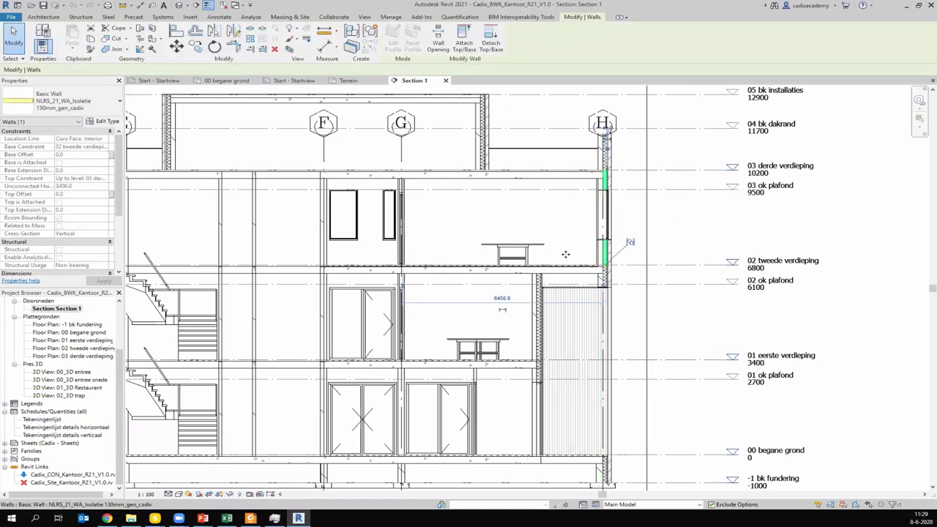
pyautogui.click(669, 212)
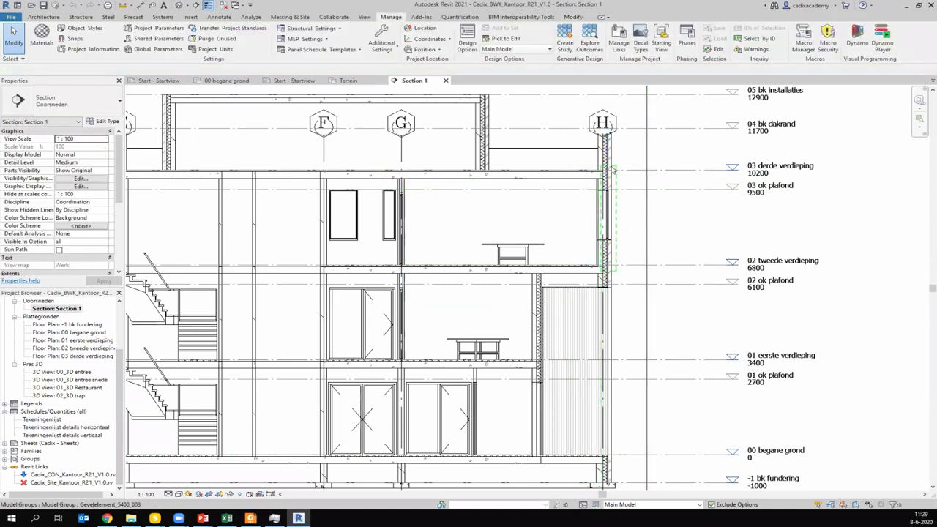
pyautogui.click(613, 167)
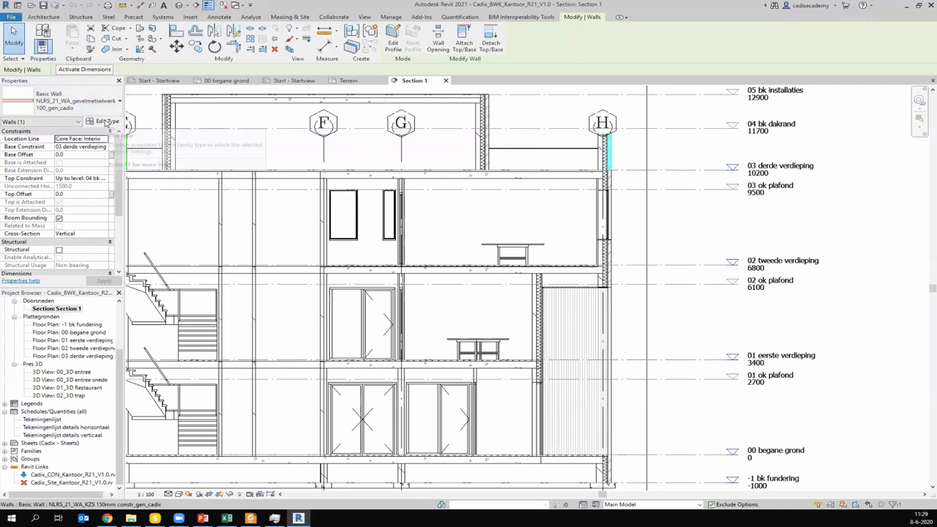
# Review the façade wall's type properties, confirming its assembly code is 21.
pyautogui.click(107, 121)
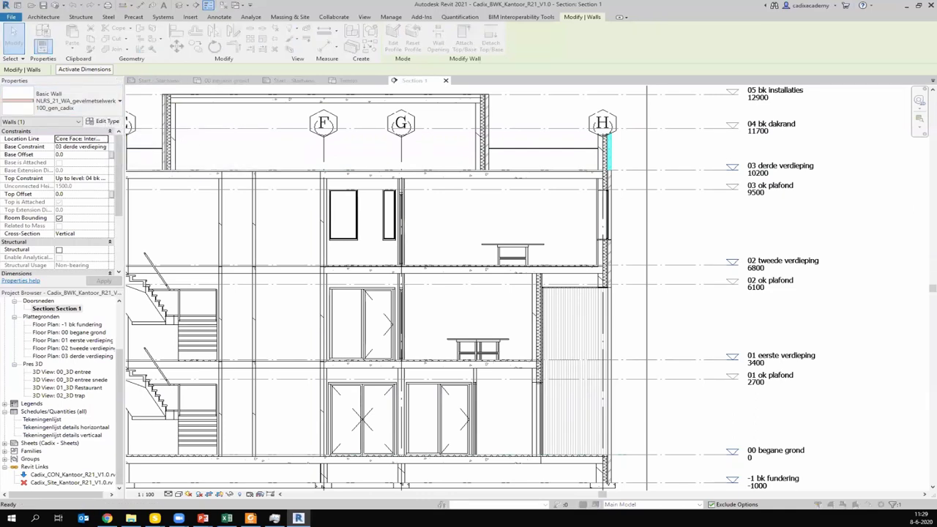
pyautogui.scroll(-5, 428, 233)
pyautogui.scroll(-3, 399, 237)
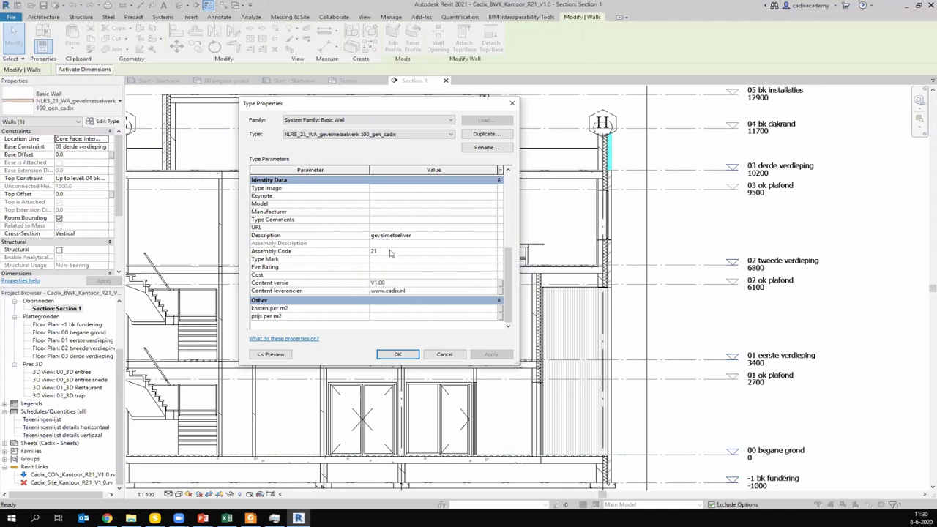
pyautogui.click(511, 103)
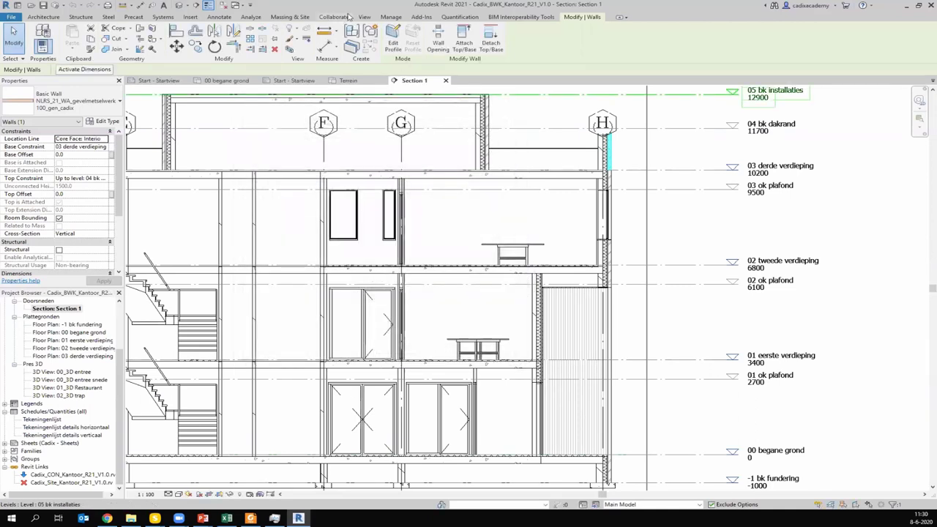
pyautogui.click(391, 17)
# Open Assembly Code settings, dismiss the warning, and browse to the Webinar folder.
pyautogui.click(382, 38)
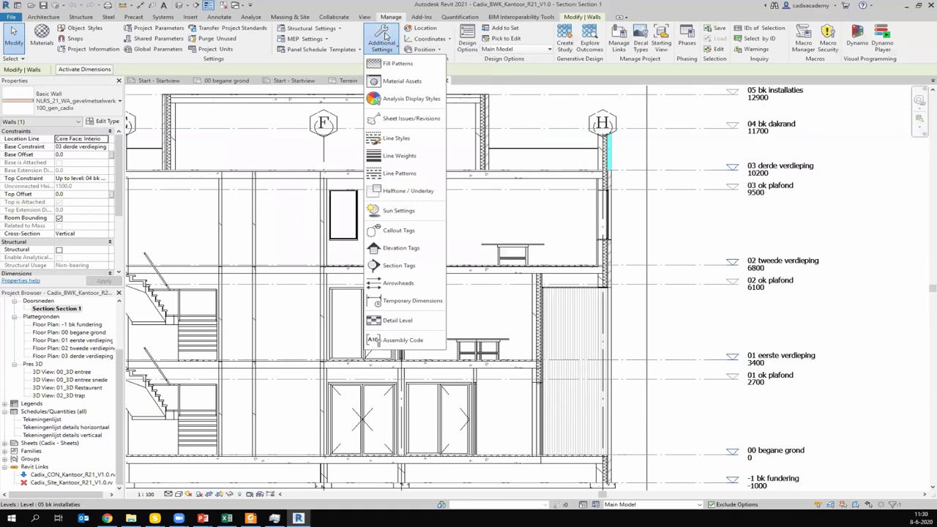
pyautogui.click(402, 347)
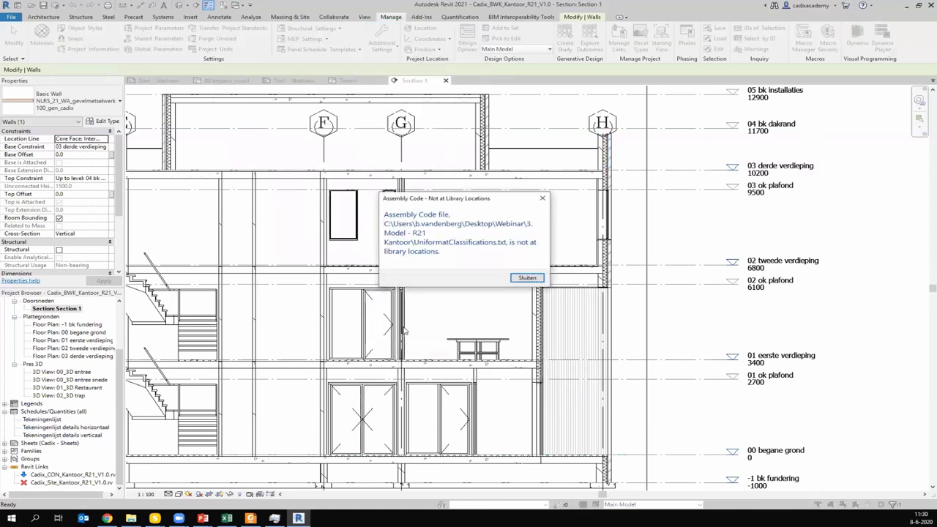
pyautogui.click(527, 277)
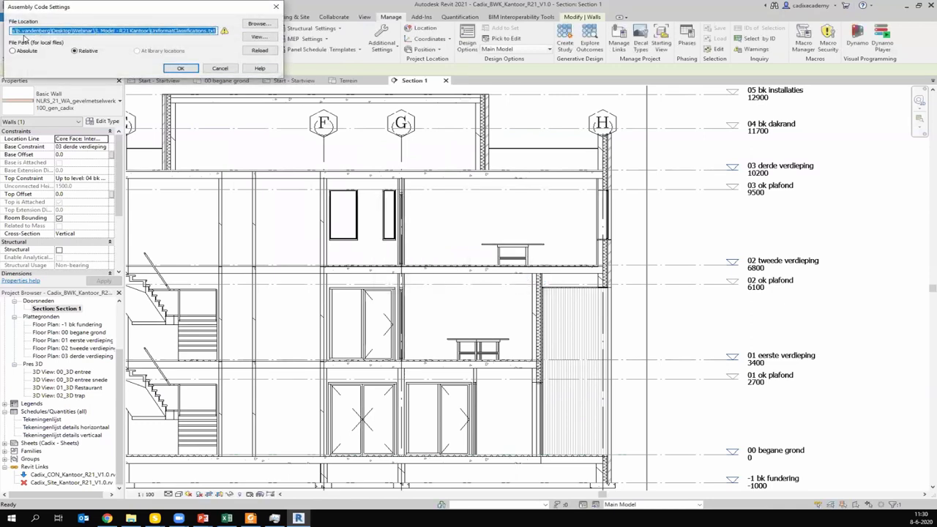
pyautogui.click(254, 25)
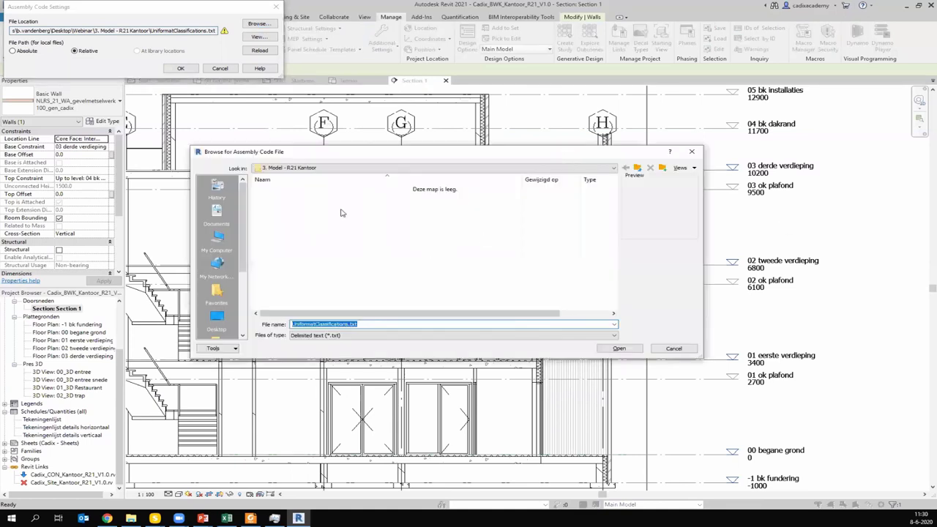
pyautogui.click(311, 170)
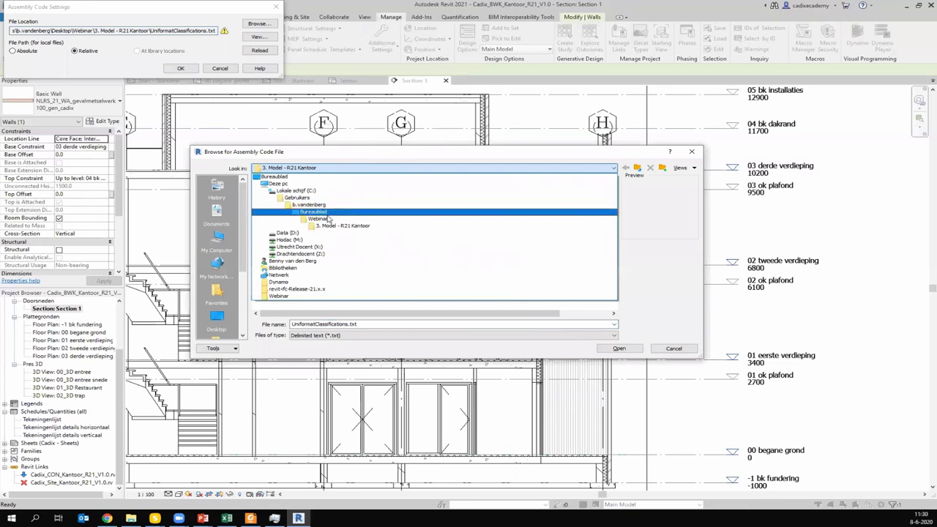
pyautogui.click(322, 218)
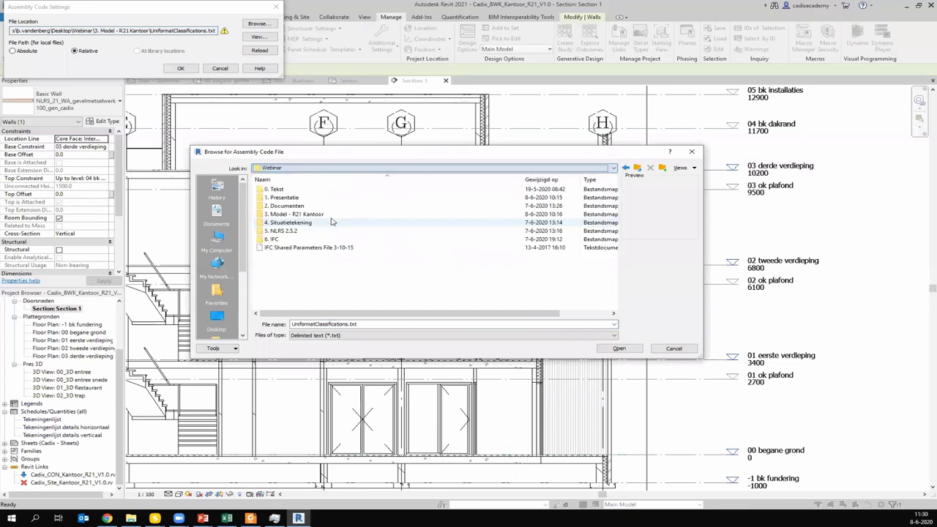
pyautogui.doubleClick(290, 233)
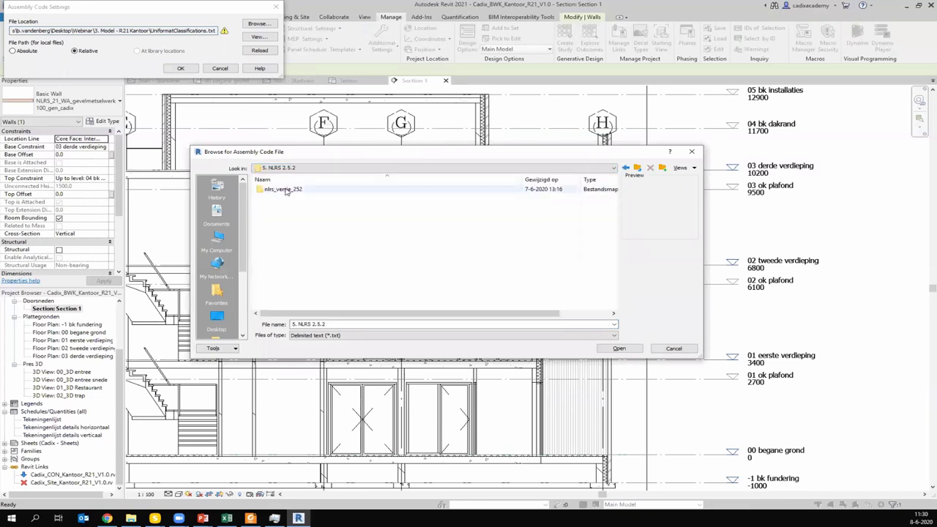
pyautogui.click(625, 168)
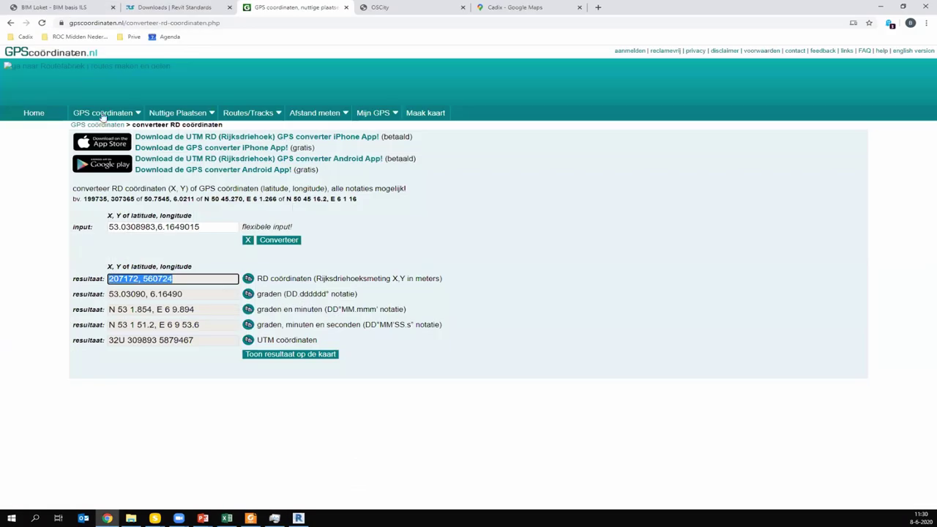
# Check the export manual and NLRS versions (3.0.1, 2.5.2) on the Revit Standards downloads page.
pyautogui.click(169, 7)
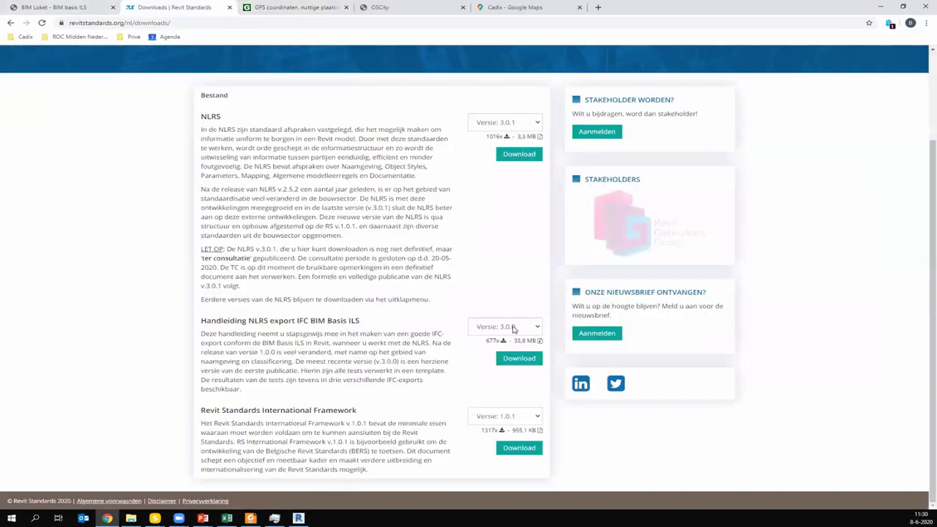
pyautogui.click(512, 327)
pyautogui.click(496, 337)
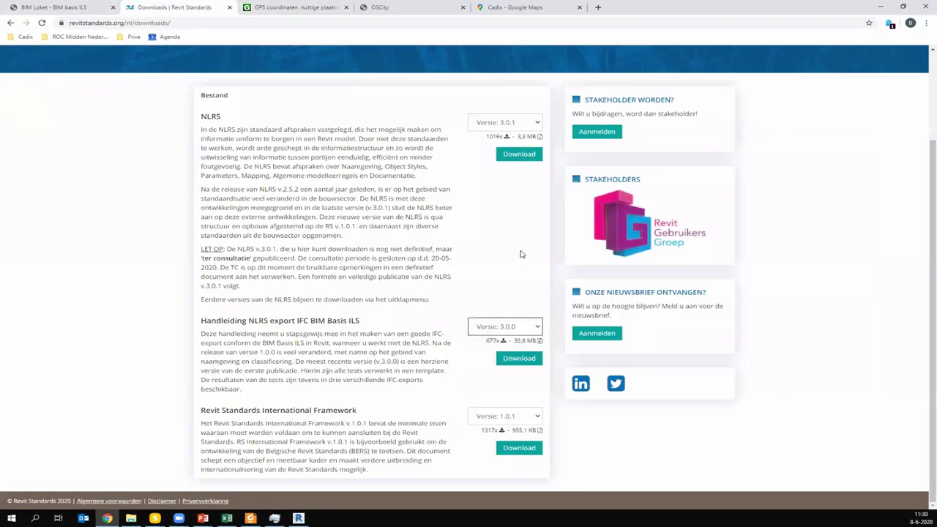
pyautogui.click(502, 126)
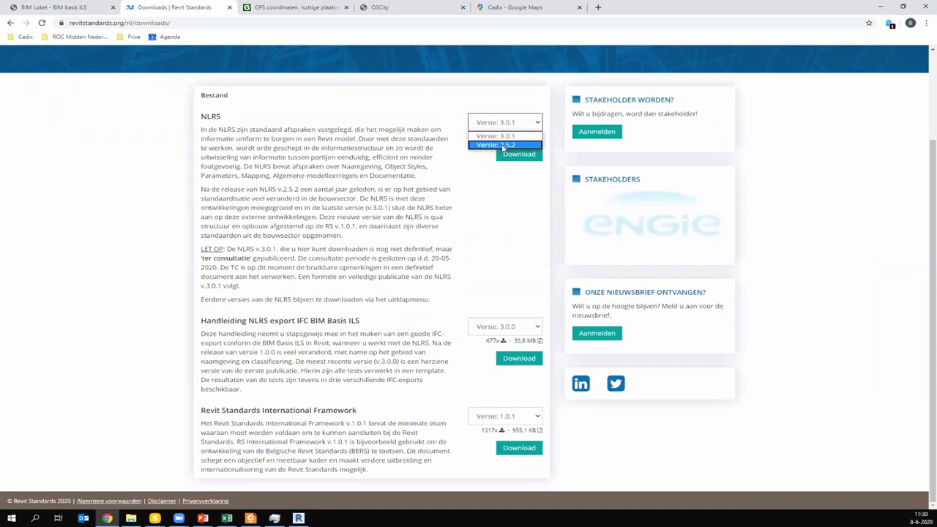
pyautogui.click(131, 518)
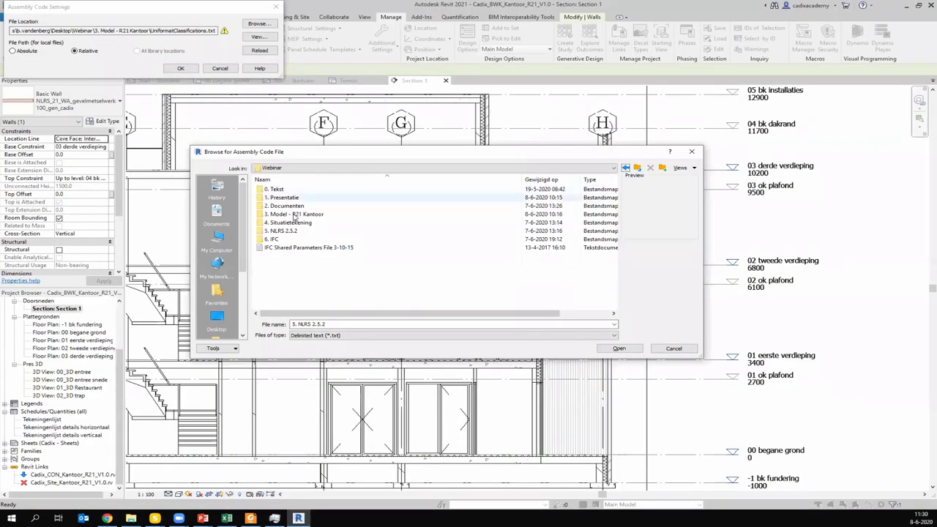
pyautogui.moveTo(281, 230)
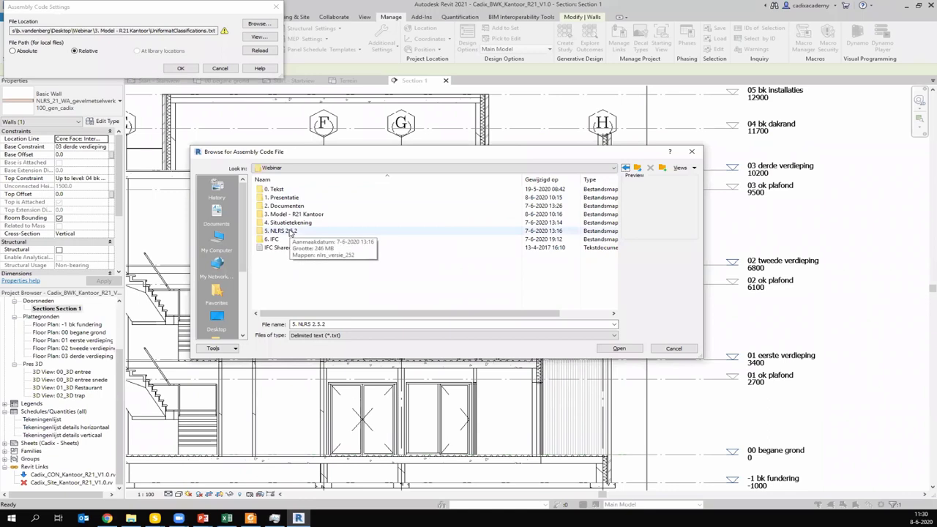
# Load the NLRS 2.5.2 NL-SfB BNA versie 1991_v1 file from NLRS_Assembly Codes as the assembly code table.
pyautogui.doubleClick(290, 232)
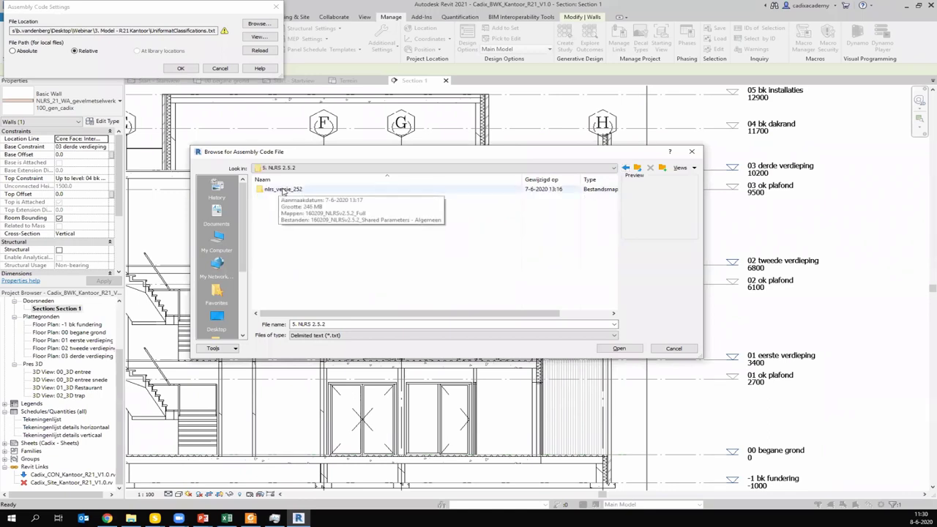
pyautogui.doubleClick(285, 189)
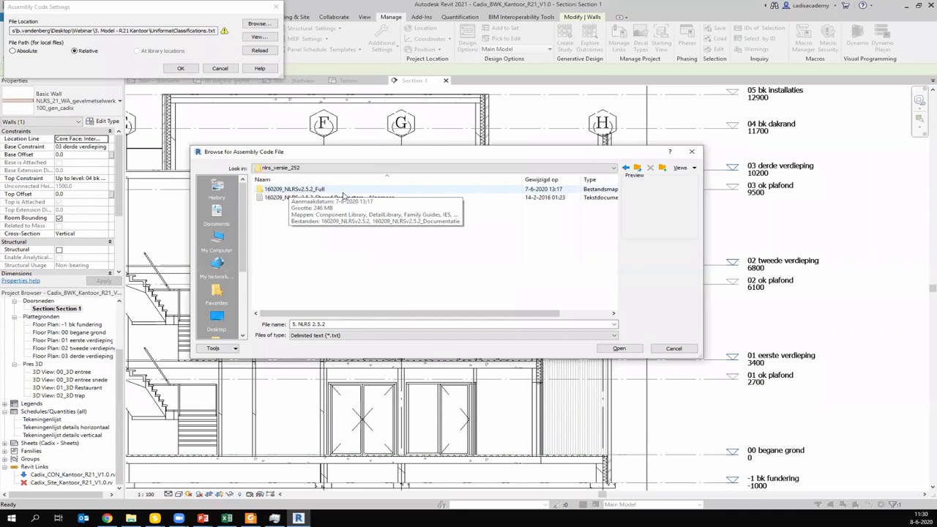
pyautogui.click(301, 190)
pyautogui.doubleClick(301, 190)
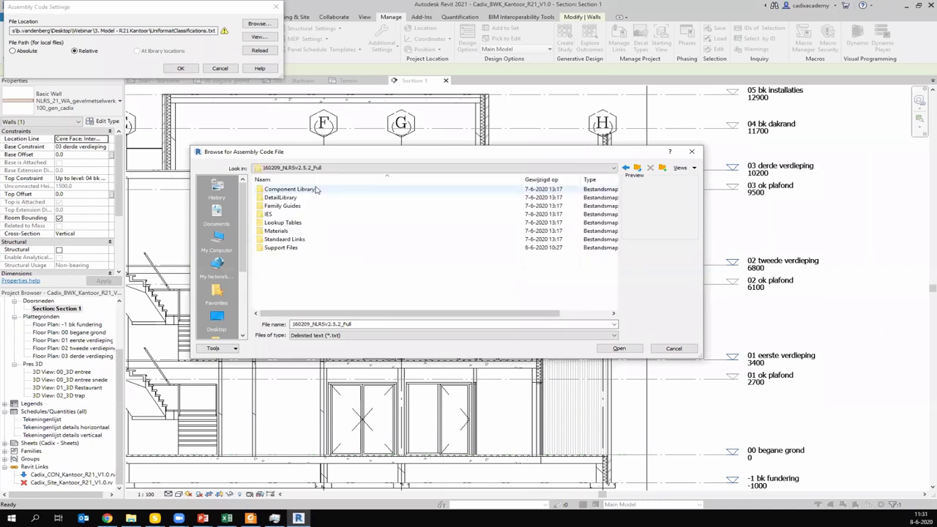
pyautogui.doubleClick(289, 248)
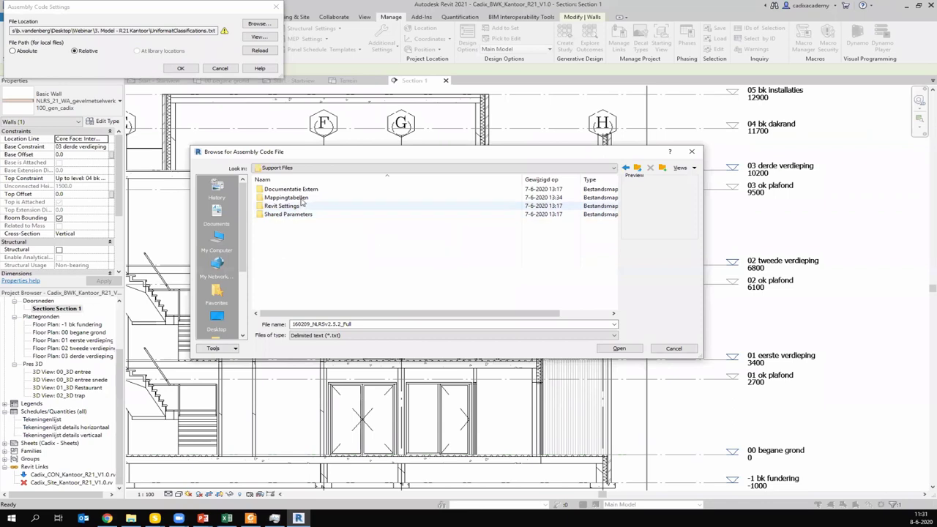
pyautogui.doubleClick(293, 197)
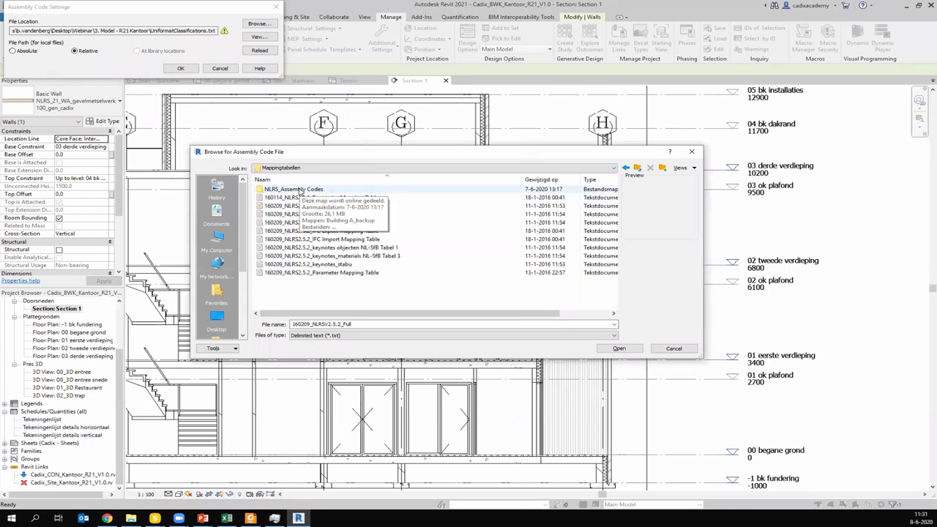
pyautogui.doubleClick(300, 190)
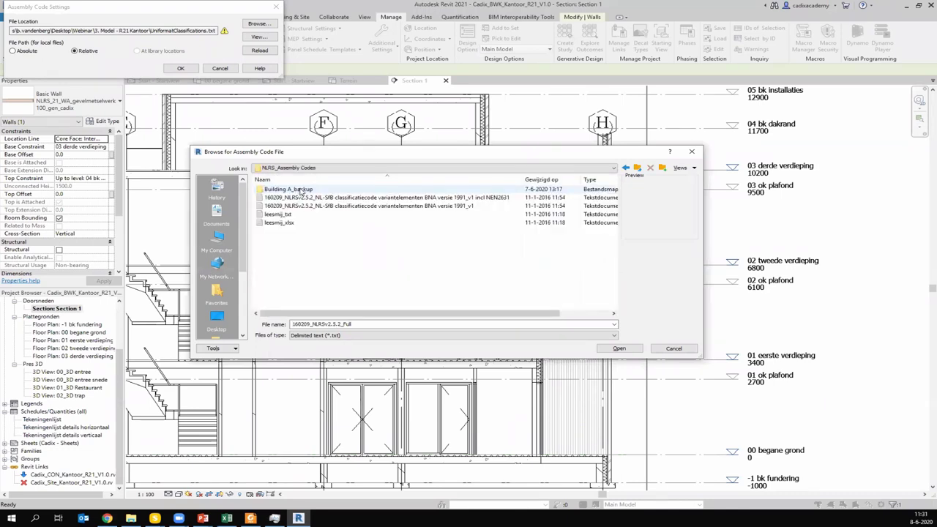
pyautogui.click(395, 206)
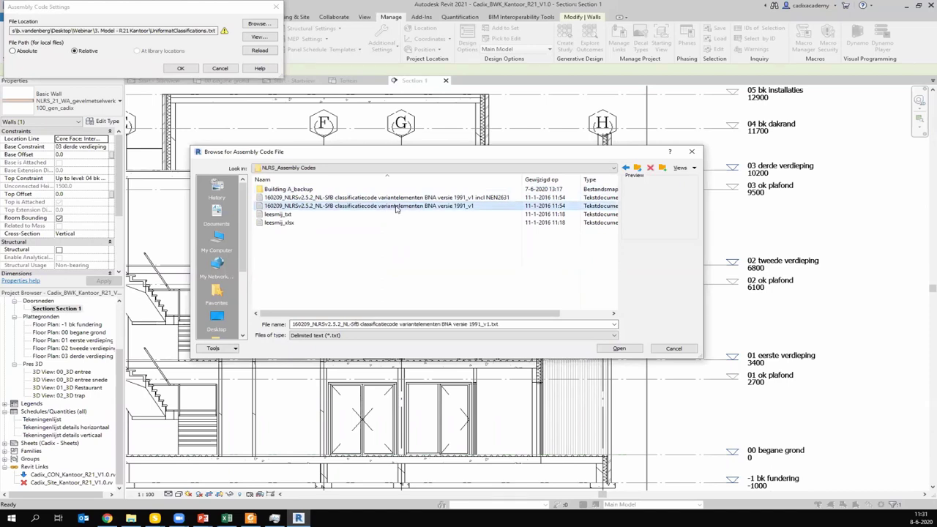
pyautogui.click(618, 349)
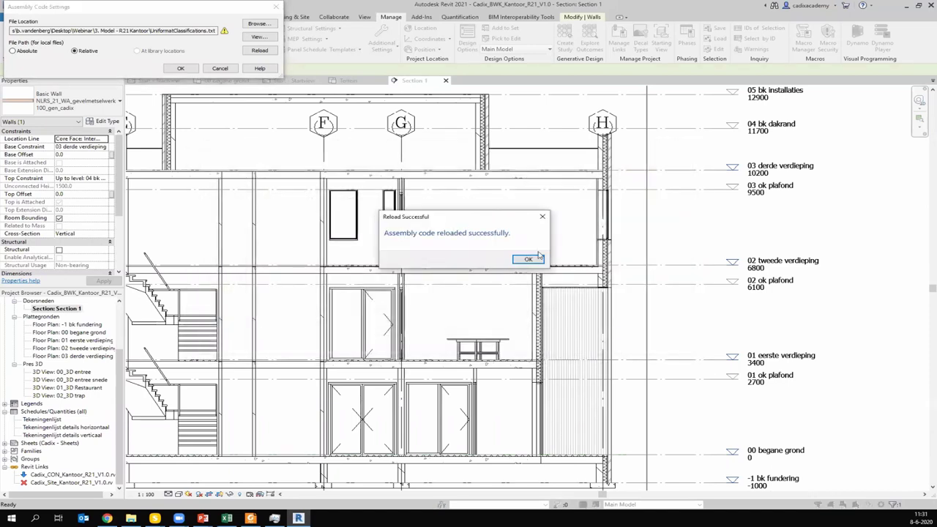
pyautogui.click(530, 260)
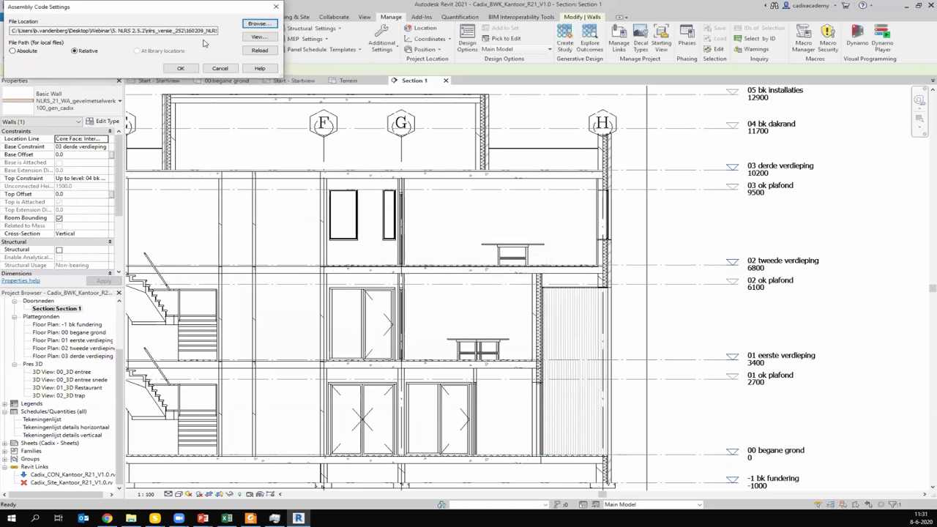
# Apply the new assembly code table and verify the grid H facade wall type shows assembly code 21 (buitenwanden).
pyautogui.click(178, 68)
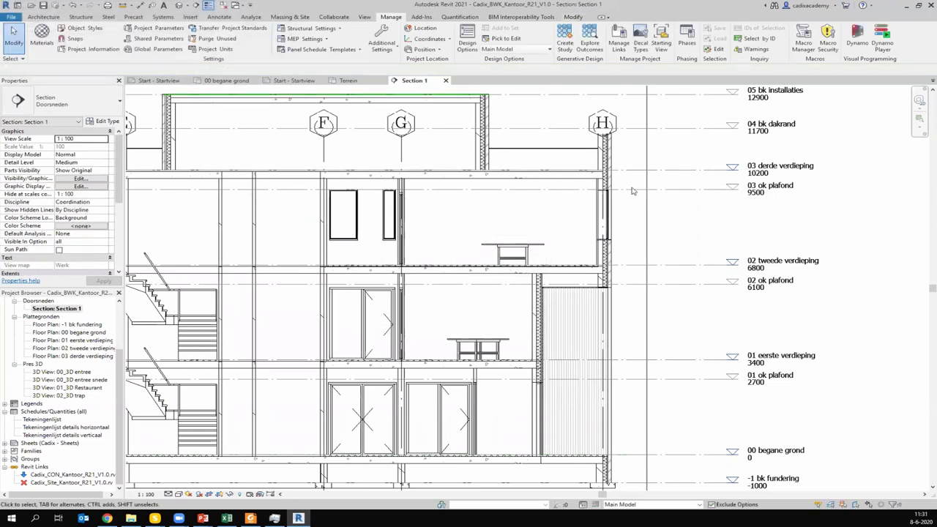
pyautogui.click(612, 154)
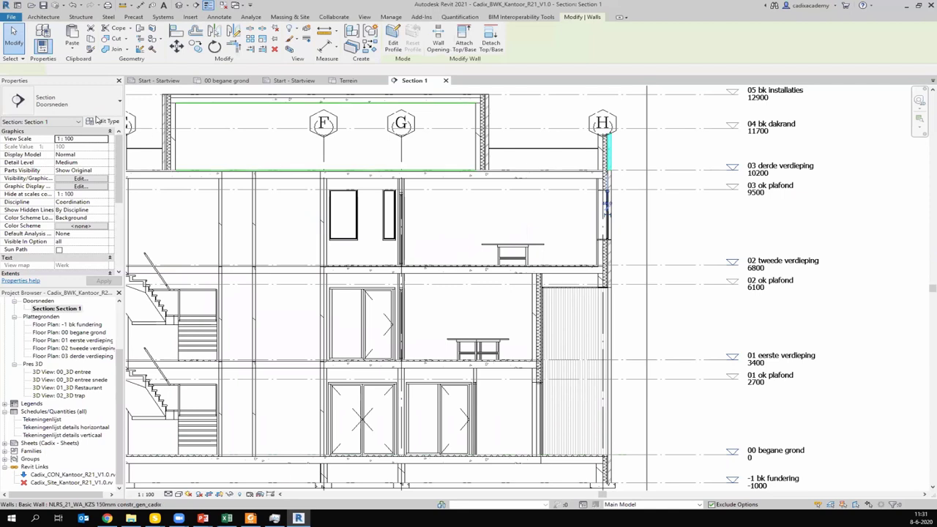
pyautogui.click(103, 121)
pyautogui.scroll(-3, 398, 282)
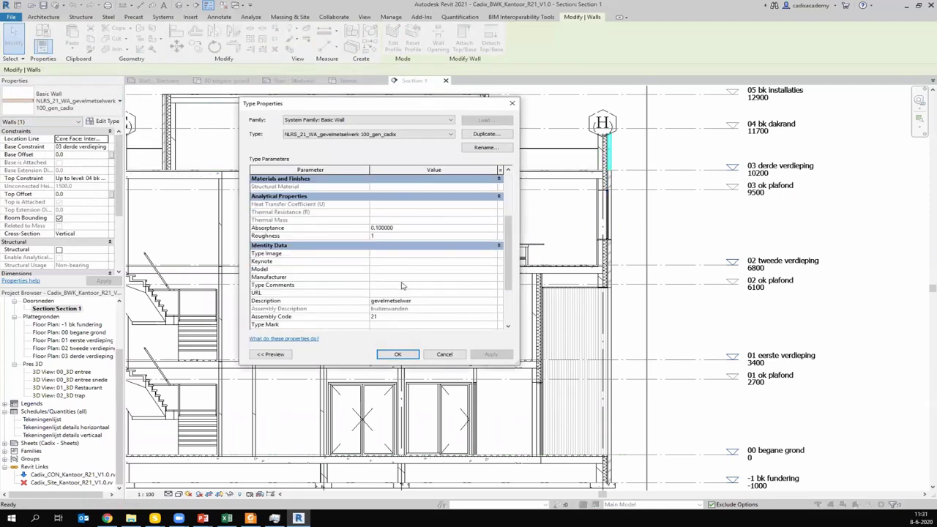
pyautogui.scroll(-3, 398, 282)
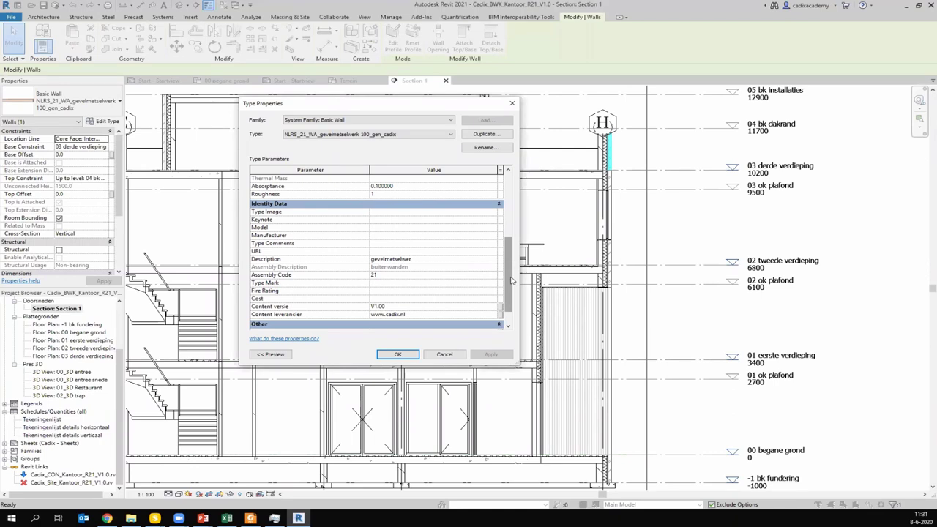
pyautogui.click(512, 103)
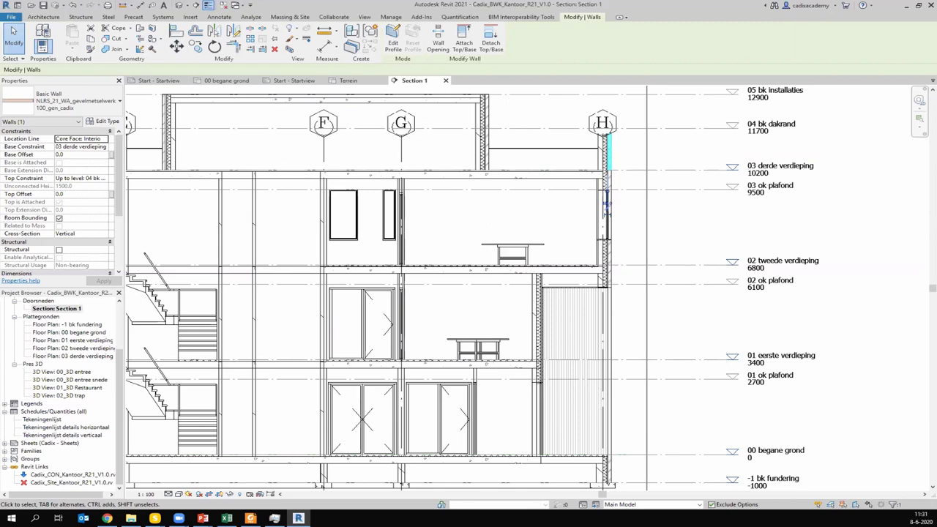
pyautogui.click(686, 157)
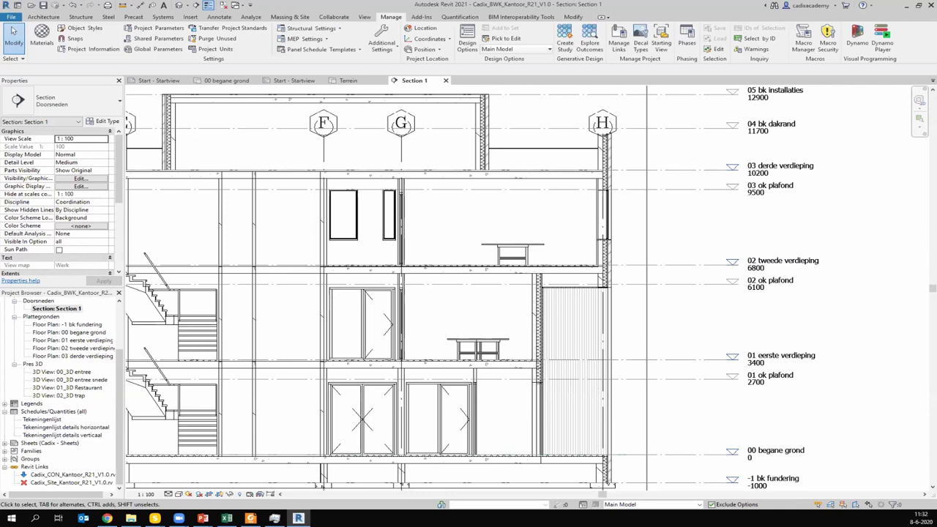
pyautogui.hotkey('alt', 'Tab')
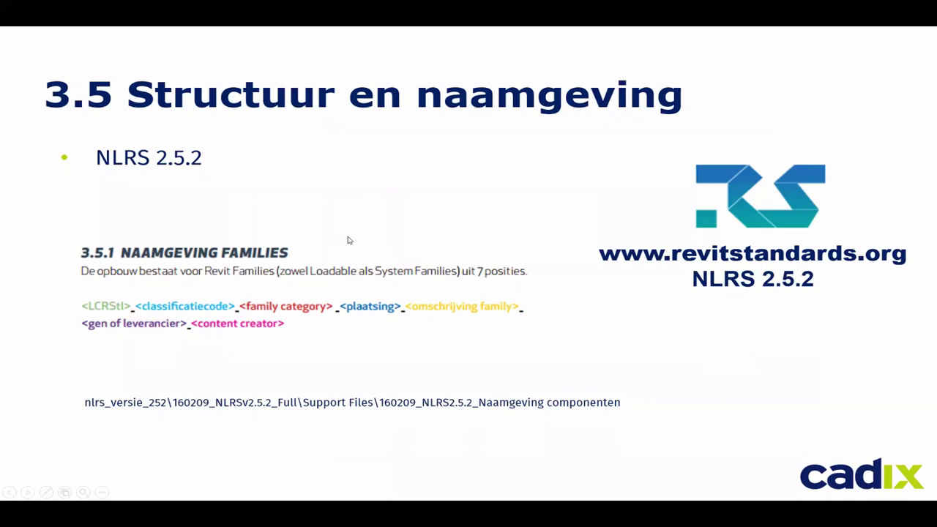
# Advance from the NL-SfB slide through 3.7 materials to slide 3.8 Doubloures en doorsnijdingen.
pyautogui.press('Right')
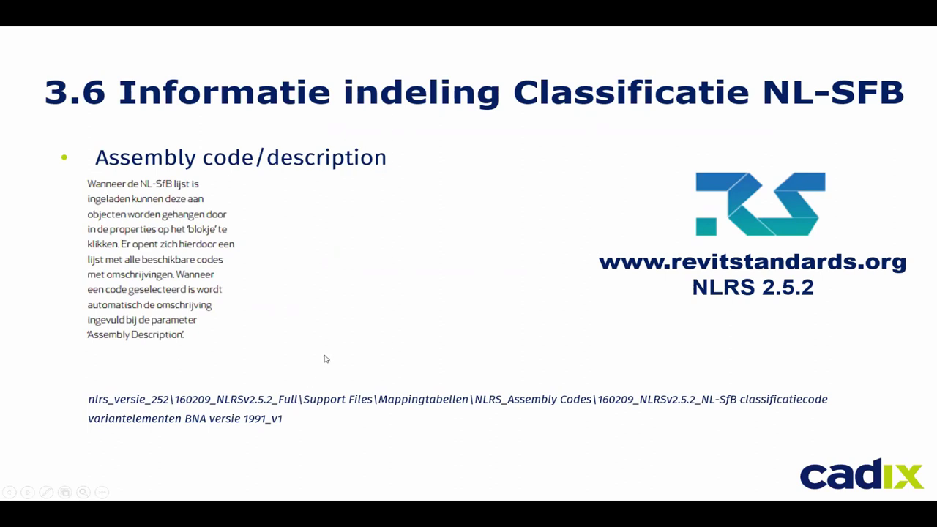
pyautogui.click(423, 345)
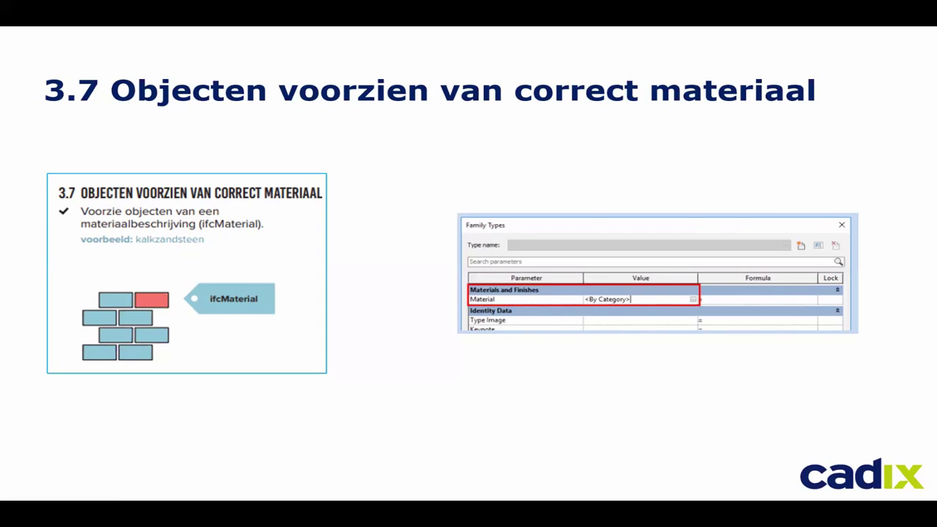
pyautogui.press('Right')
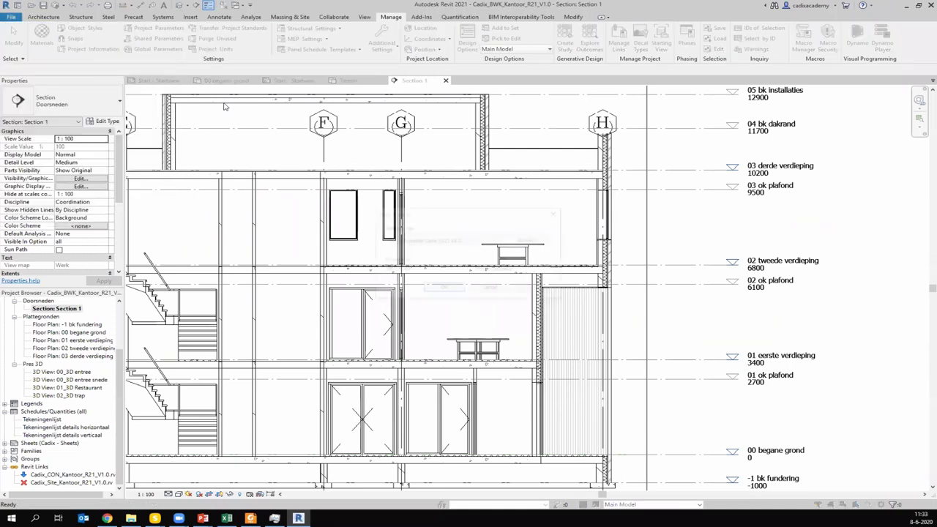
# Start a new empty project and draw a straight wall in the 00 begane grond plan.
pyautogui.click(455, 290)
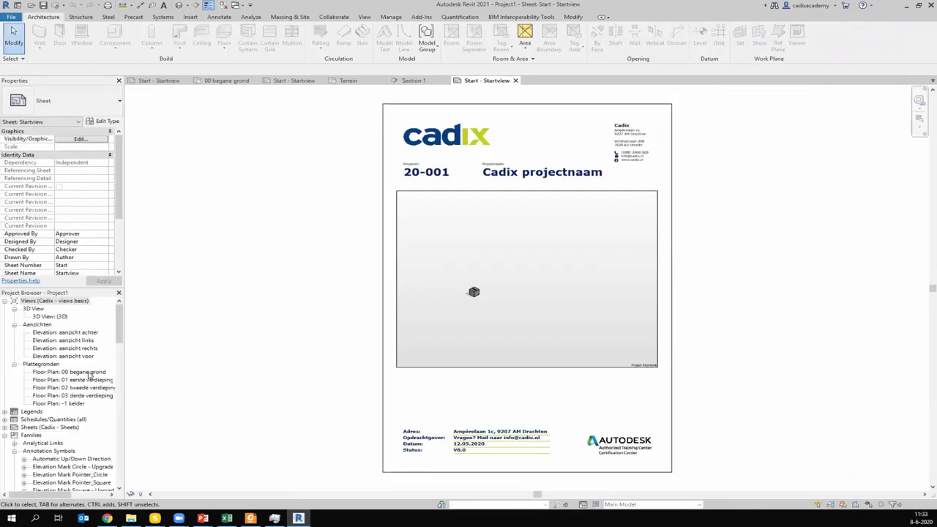
pyautogui.doubleClick(89, 373)
pyautogui.click(36, 37)
pyautogui.click(382, 361)
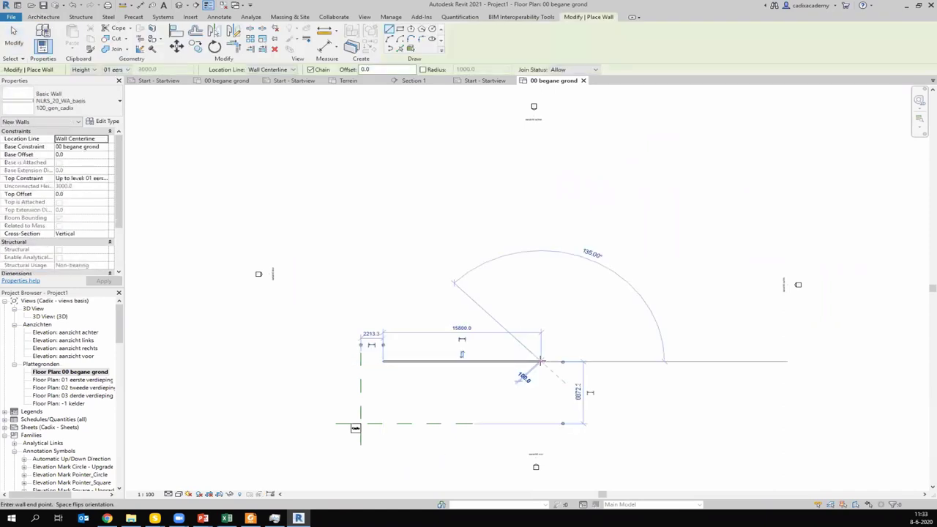
pyautogui.click(540, 361)
# Sketch a rectangular floor over the wall with Height Offset 500, finish it, and view it in 3D.
pyautogui.click(44, 17)
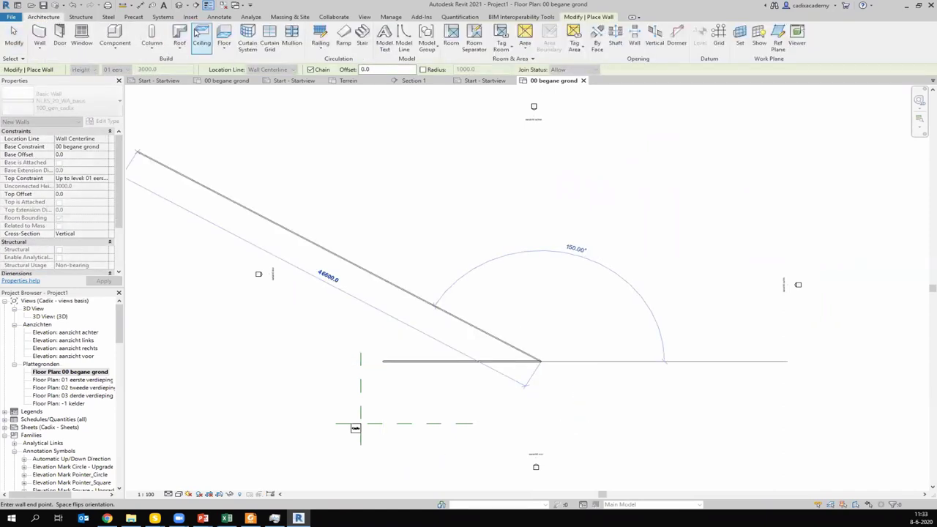
pyautogui.click(224, 37)
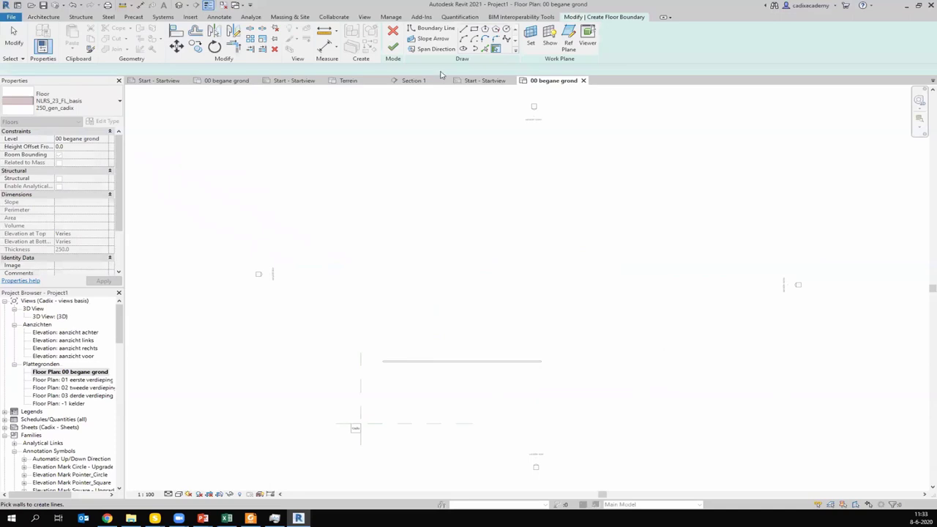
pyautogui.click(473, 28)
pyautogui.click(424, 337)
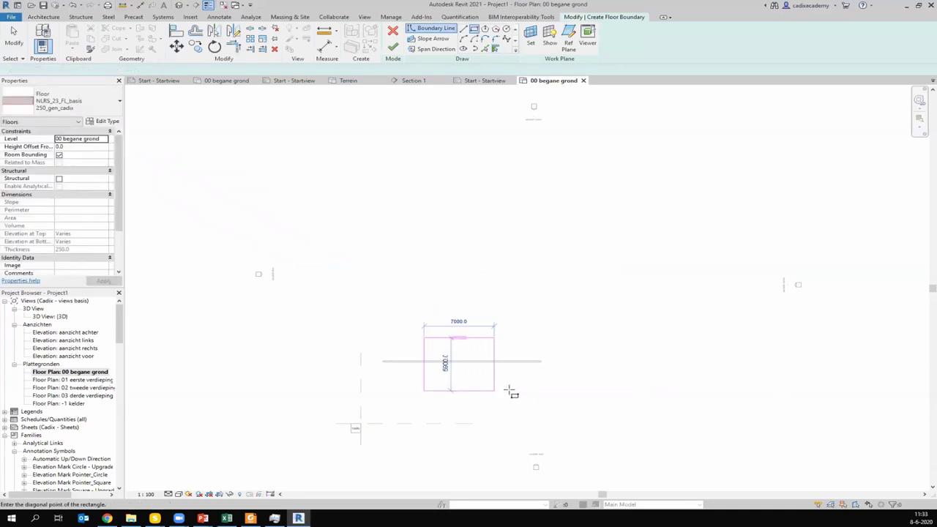
pyautogui.click(519, 389)
pyautogui.click(84, 146)
pyautogui.write('500')
pyautogui.click(100, 281)
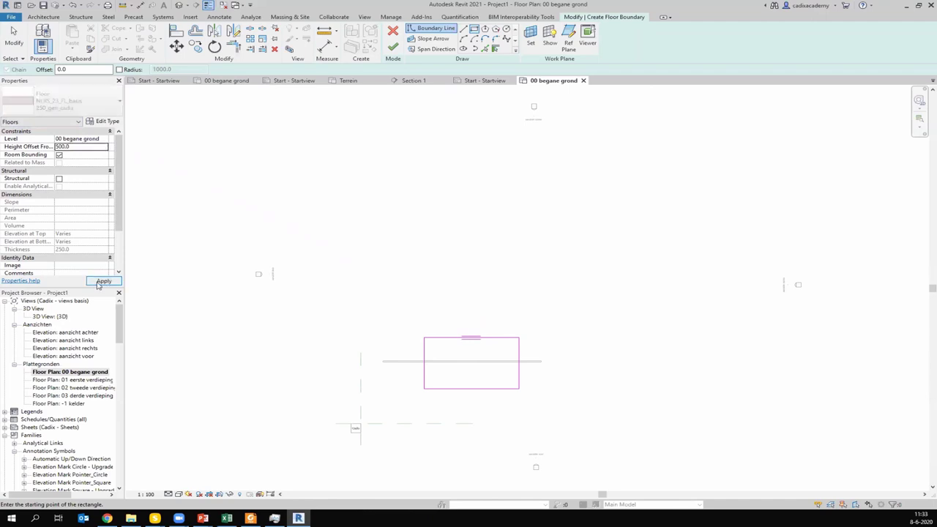
pyautogui.click(394, 48)
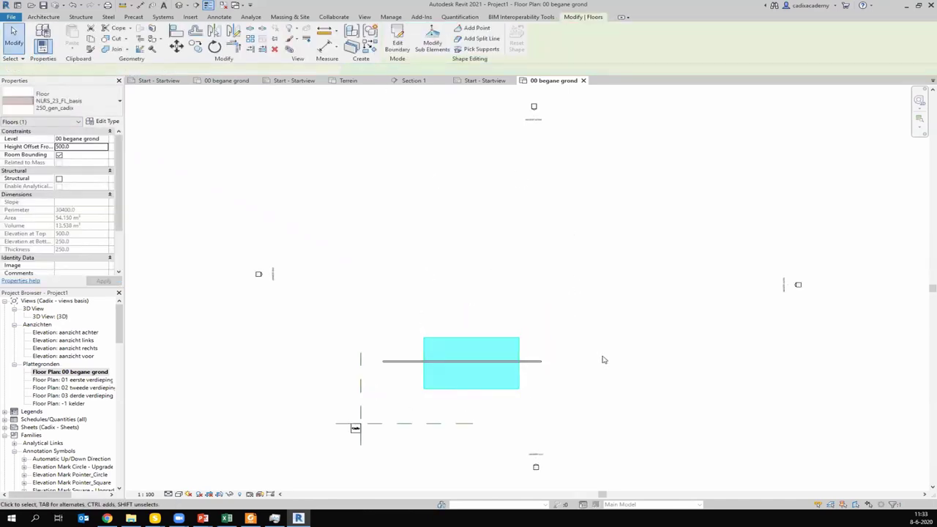
pyautogui.click(179, 6)
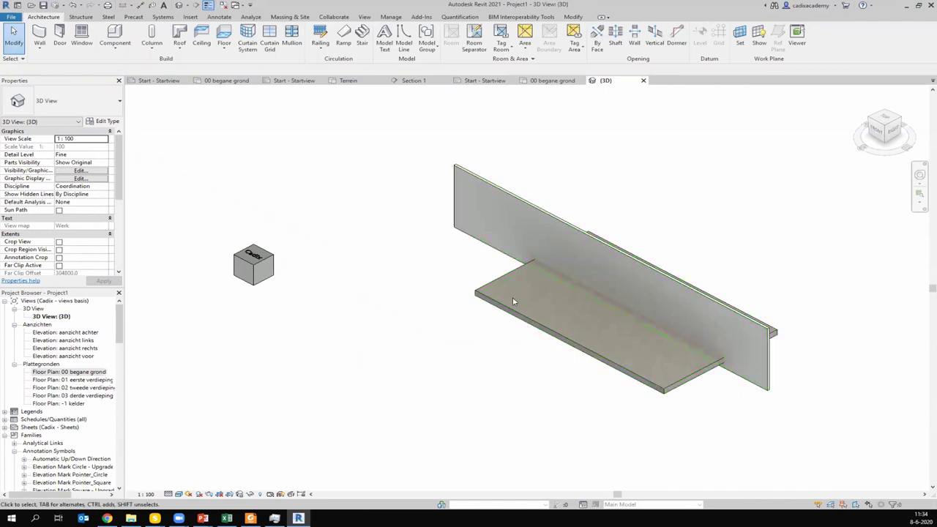
# Open the Run Interference Check dialog from the Collaborate tools in the 3D view.
pyautogui.click(392, 16)
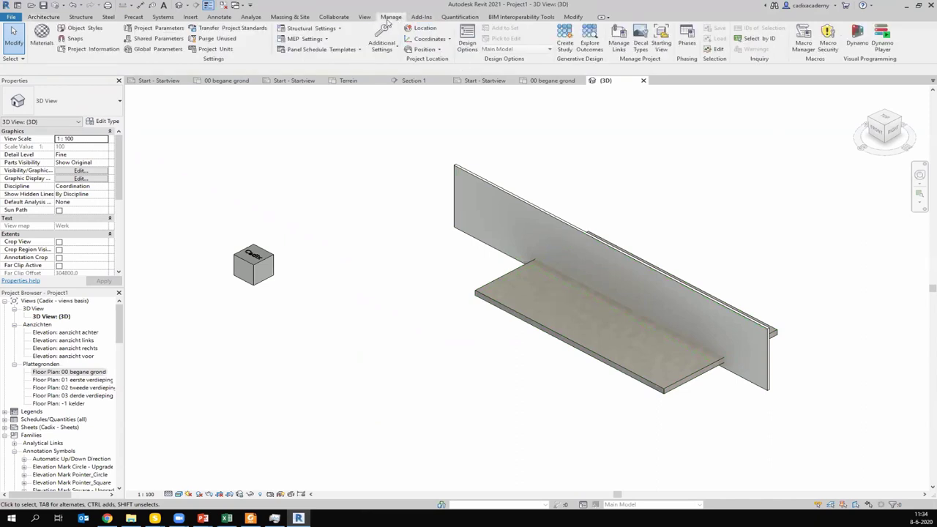
pyautogui.click(338, 16)
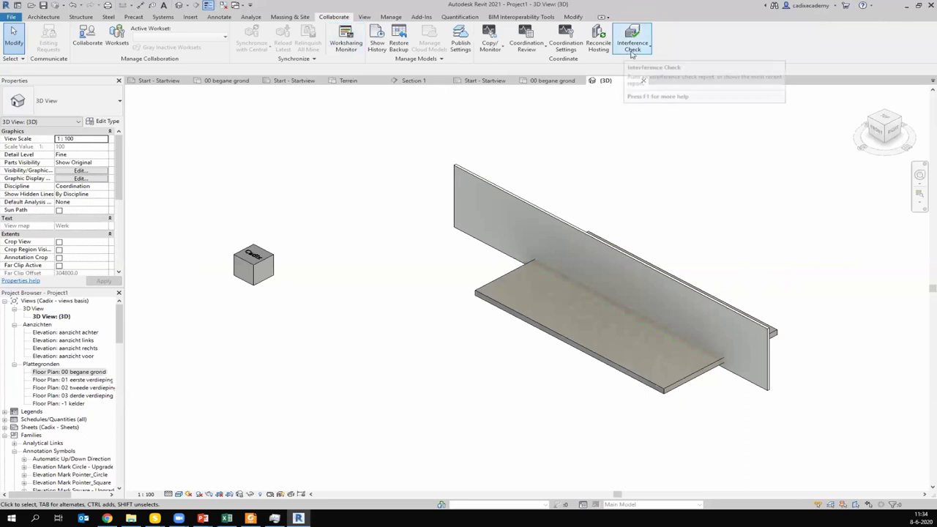
pyautogui.click(629, 51)
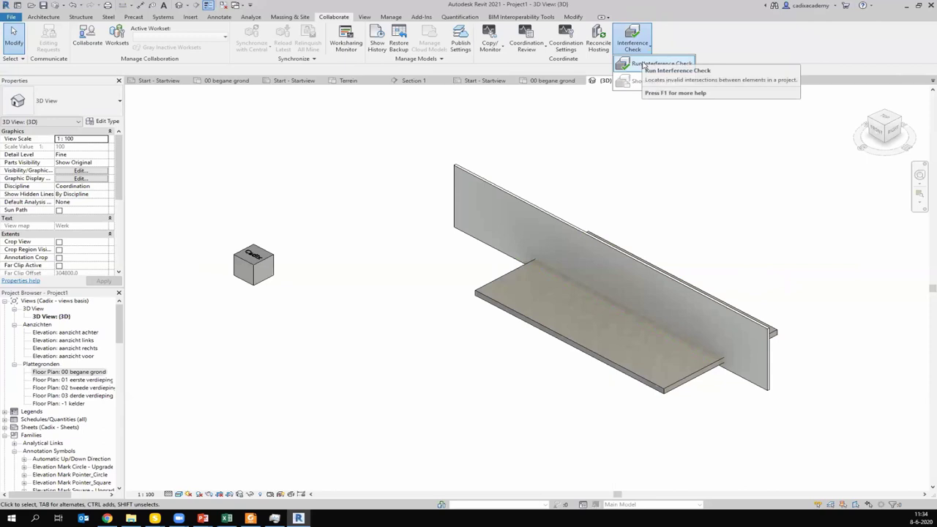
pyautogui.click(647, 65)
# Run an interference check of all categories against Floors.
pyautogui.click(357, 181)
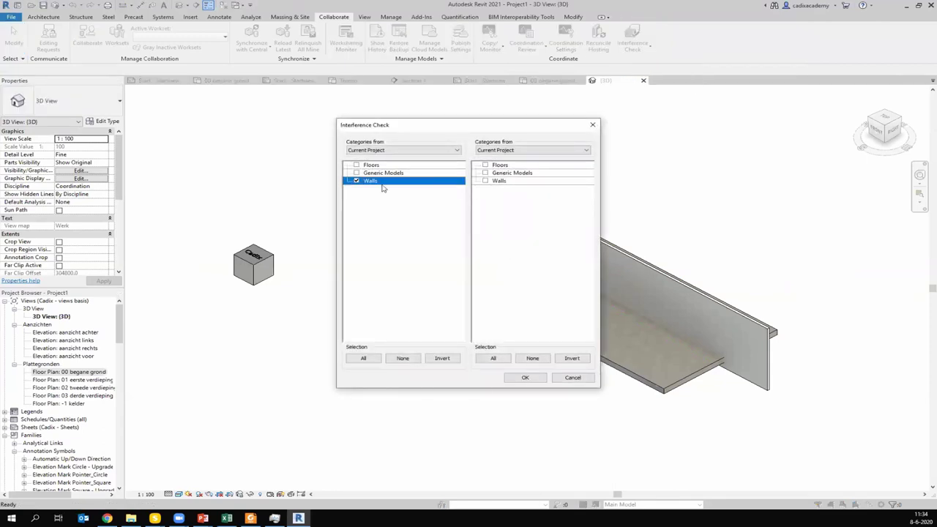
pyautogui.click(486, 165)
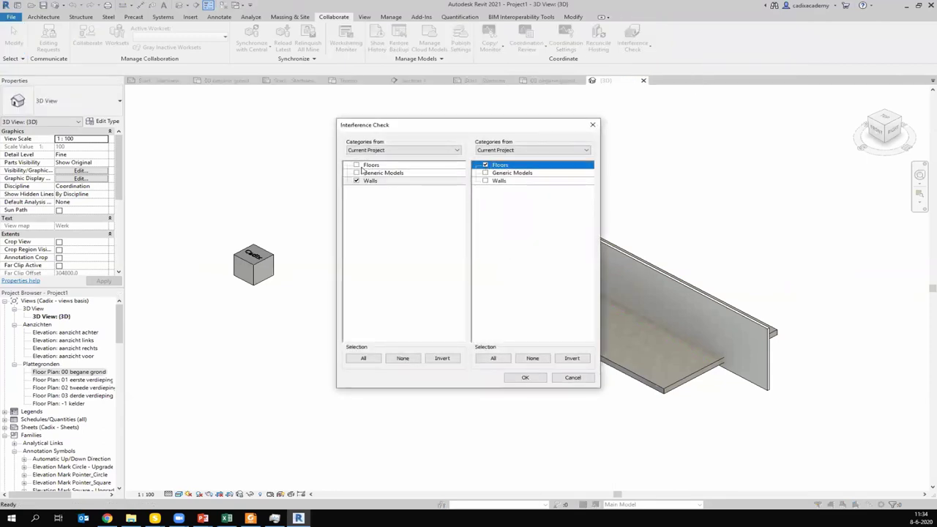
pyautogui.click(363, 359)
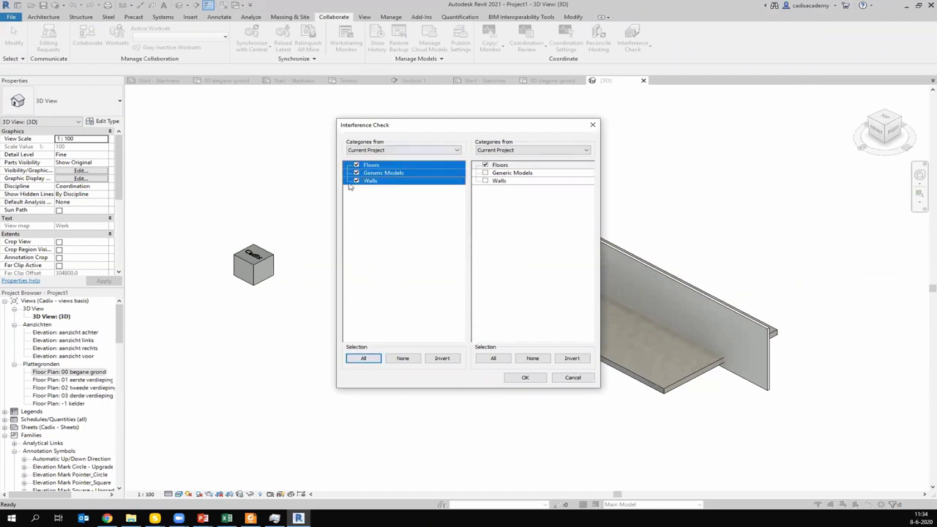
pyautogui.click(525, 376)
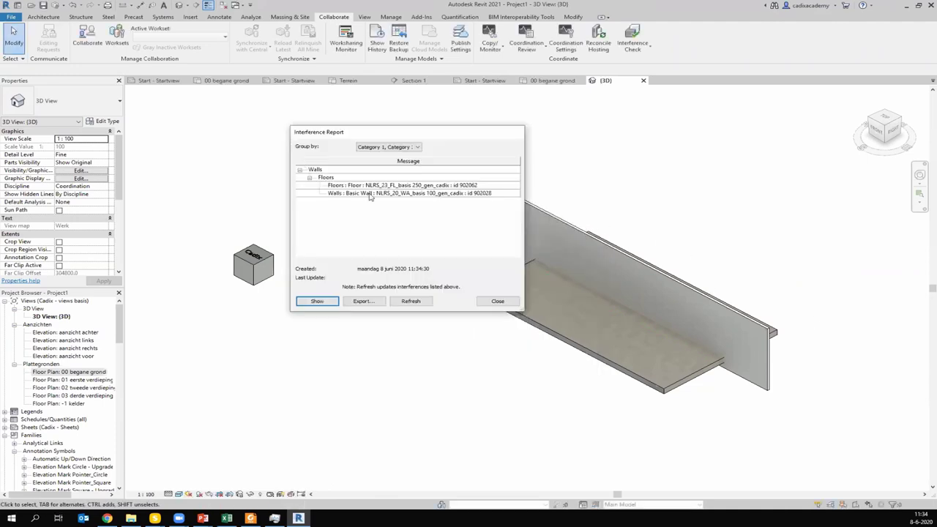
# Show the reported NLRS_23_FL_basis 250 floor clashing with the NLRS_20_WA_basis 100 wall, then close the report.
pyautogui.click(356, 185)
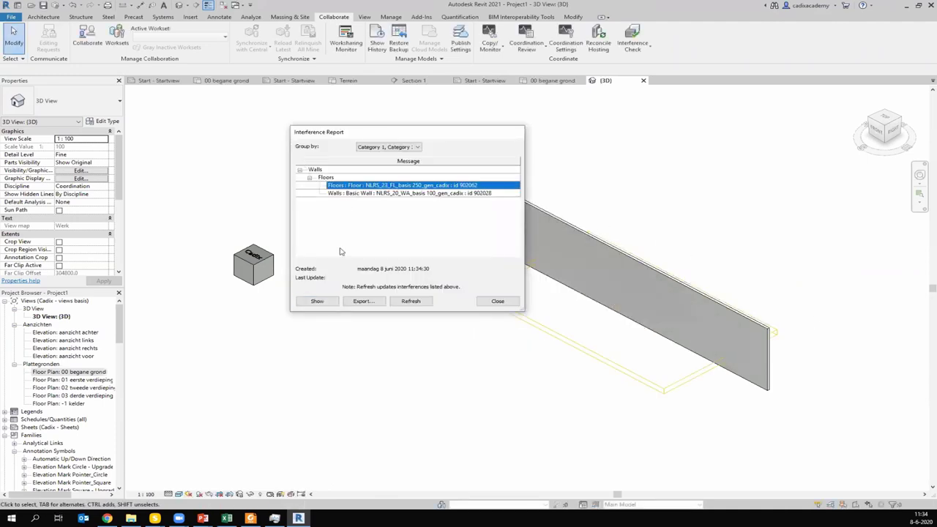
pyautogui.click(315, 301)
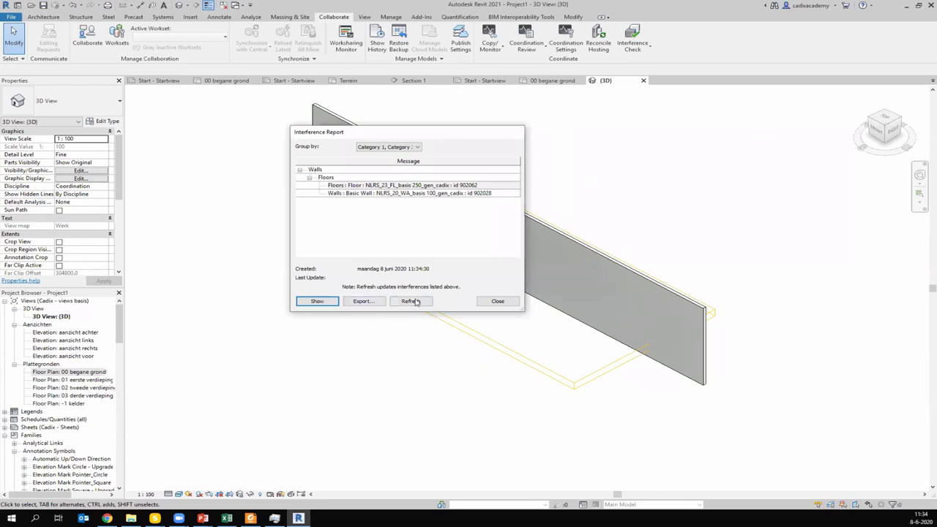
pyautogui.click(497, 302)
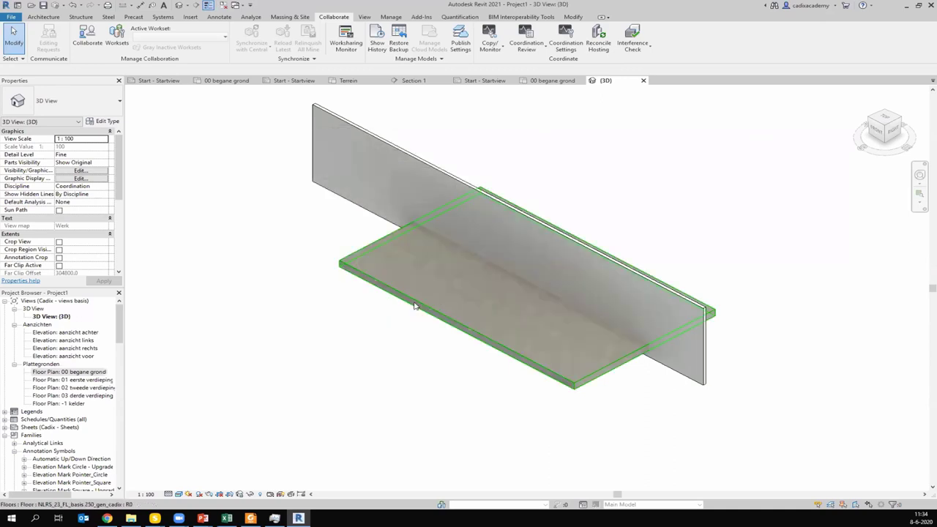
# In 00 begane grond, drag the floor's top boundary onto the wall, reducing its area to 28.860 m².
pyautogui.click(452, 285)
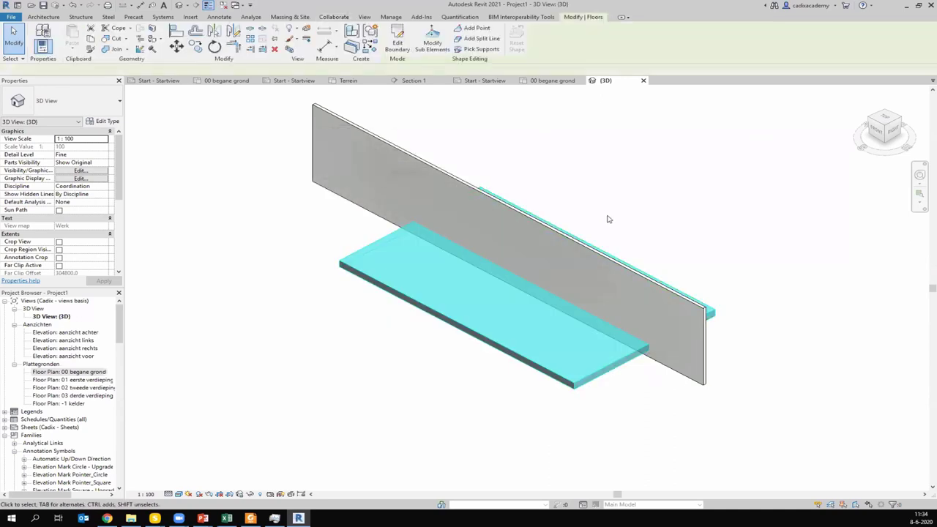
pyautogui.click(89, 374)
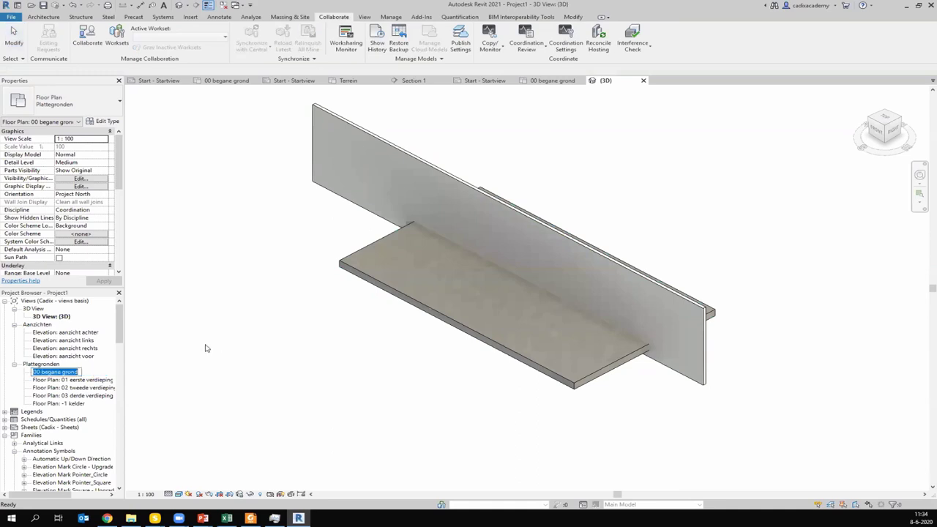
pyautogui.doubleClick(90, 374)
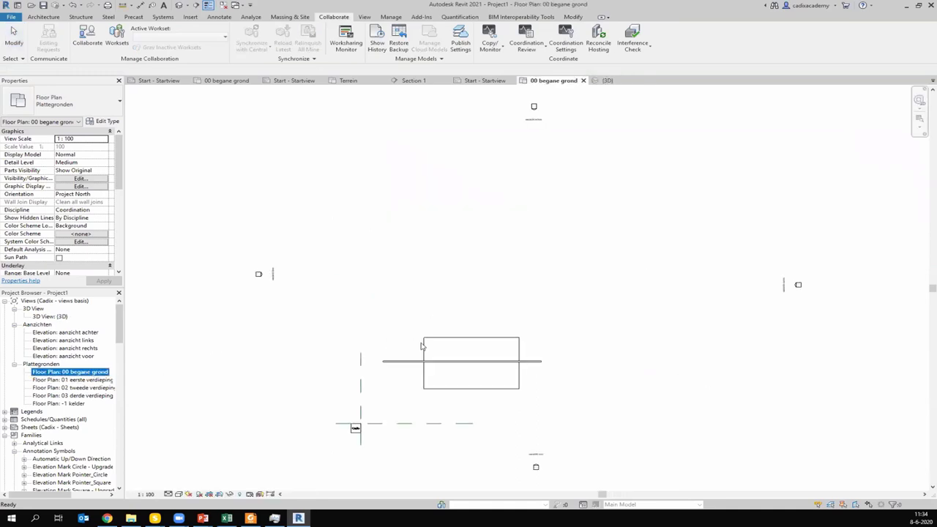
pyautogui.click(463, 340)
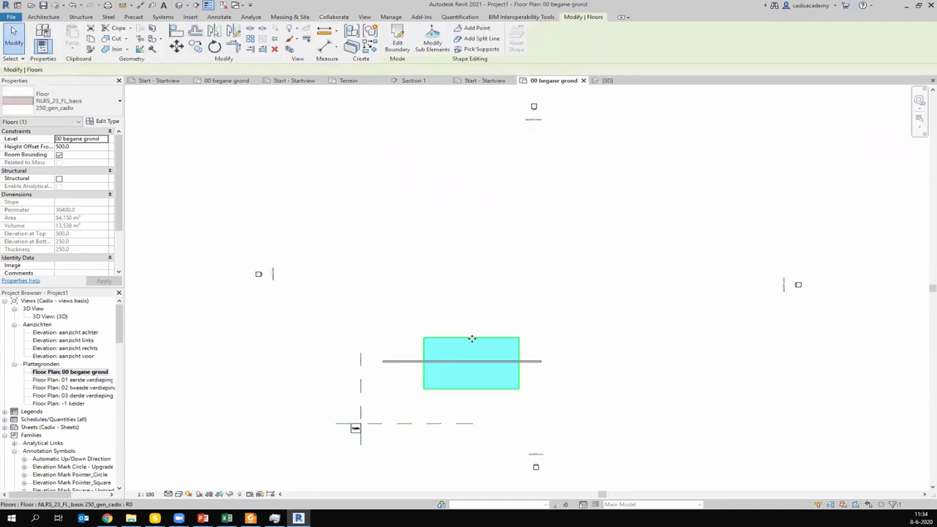
pyautogui.doubleClick(472, 338)
pyautogui.moveTo(494, 340); pyautogui.dragTo(491, 364)
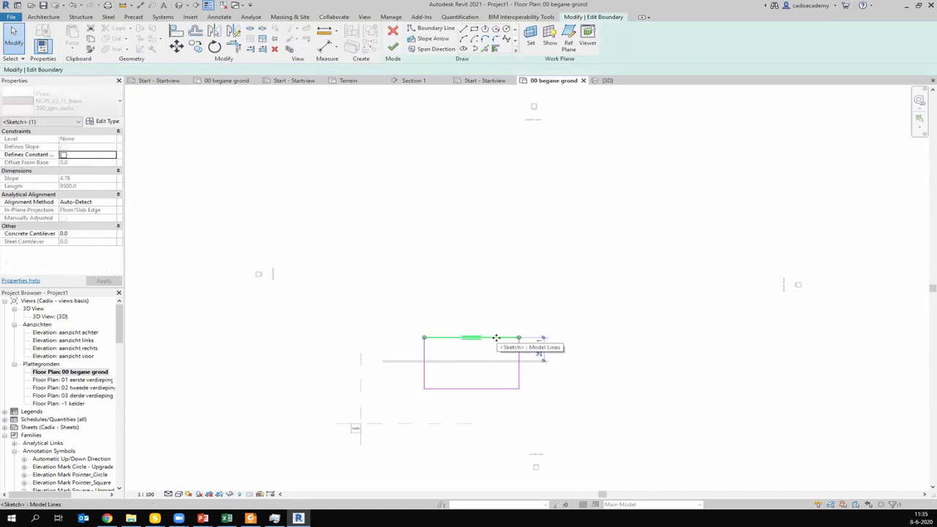
pyautogui.click(507, 372)
pyautogui.scroll(4, 508, 372)
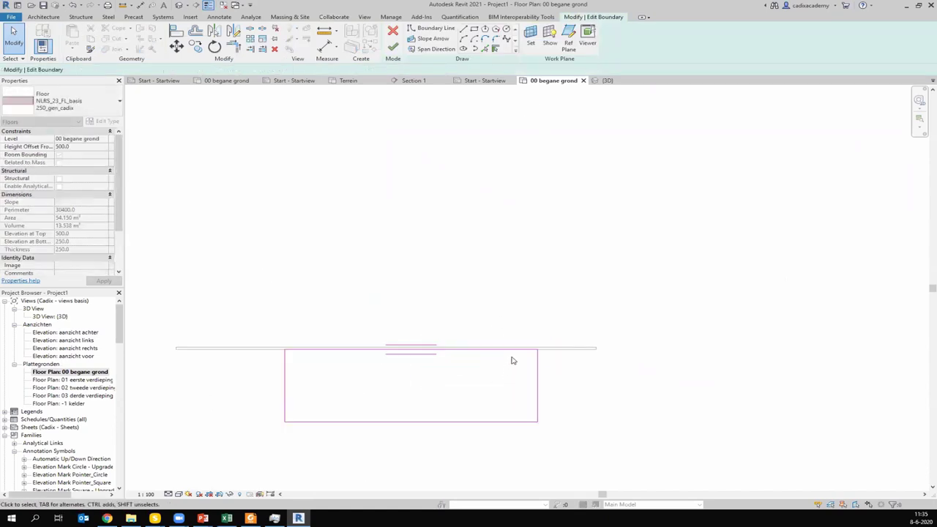
pyautogui.click(393, 46)
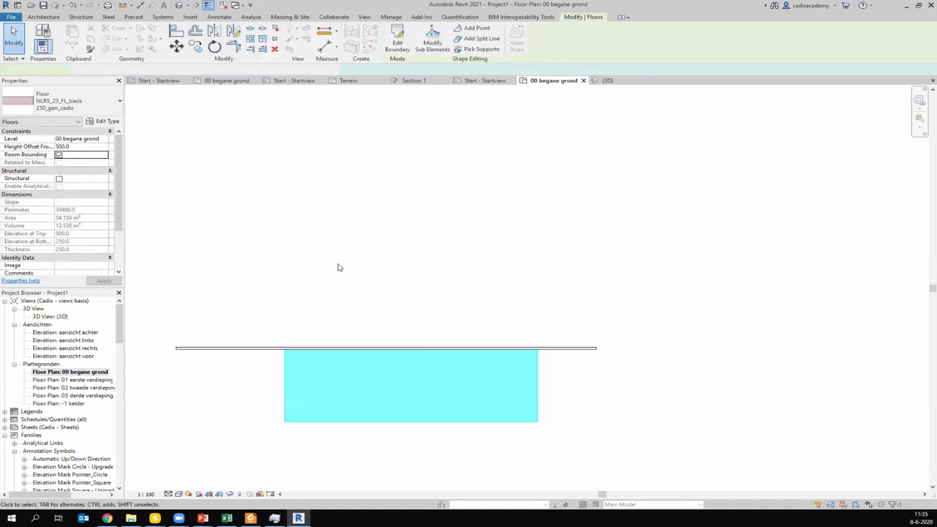
pyautogui.click(178, 6)
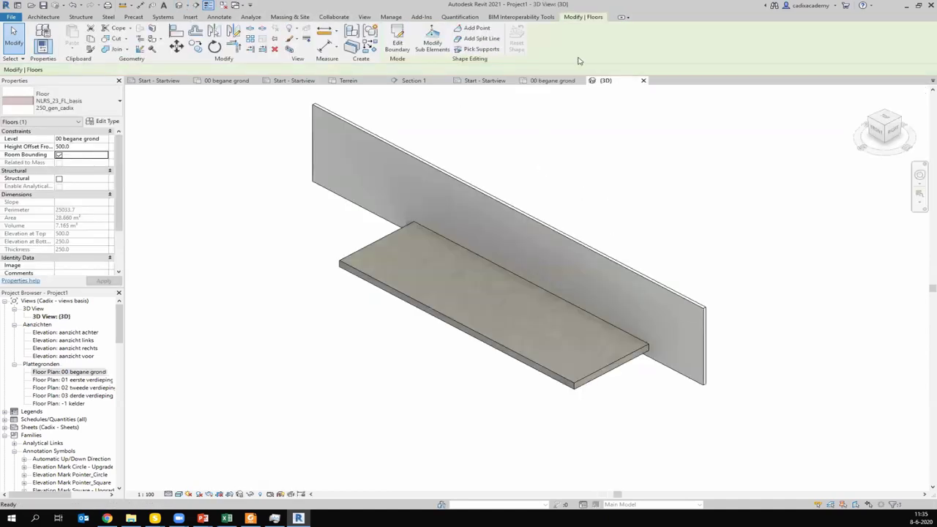
# Rerun the interference check with all categories in both sets and confirm 'No Interference detected!'.
pyautogui.click(606, 193)
pyautogui.click(333, 16)
pyautogui.click(632, 44)
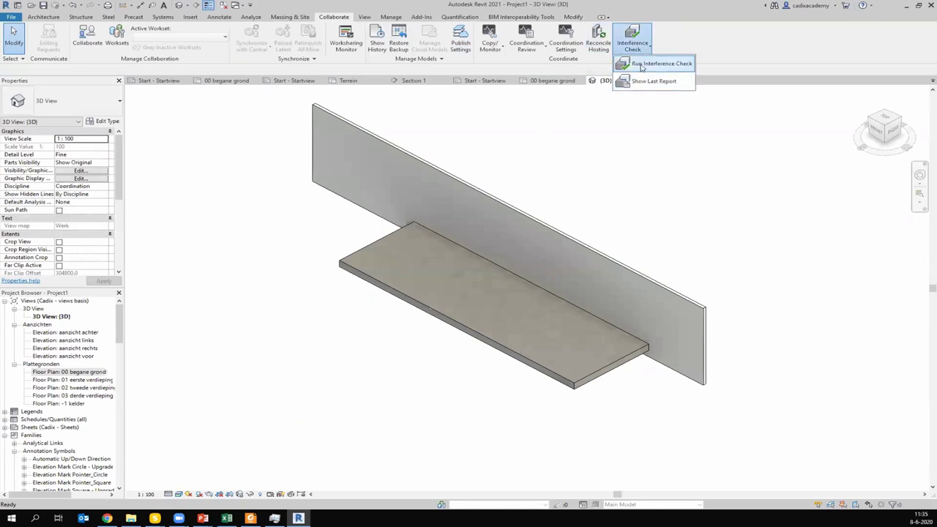
pyautogui.click(658, 64)
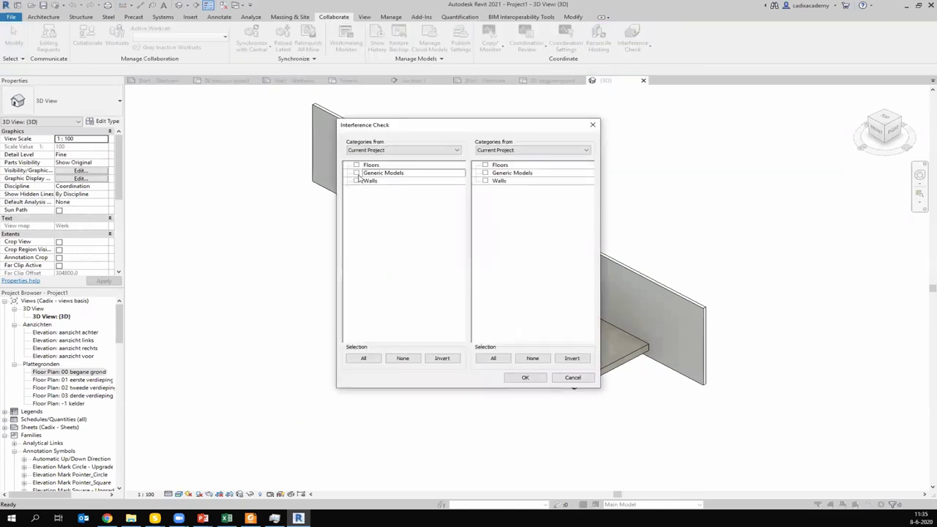
pyautogui.click(356, 174)
pyautogui.click(361, 359)
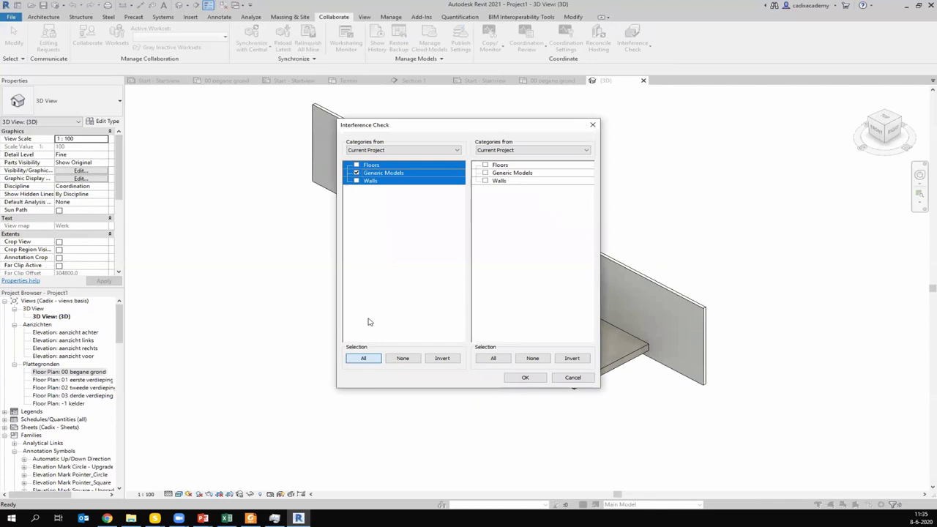
pyautogui.click(504, 174)
pyautogui.click(493, 359)
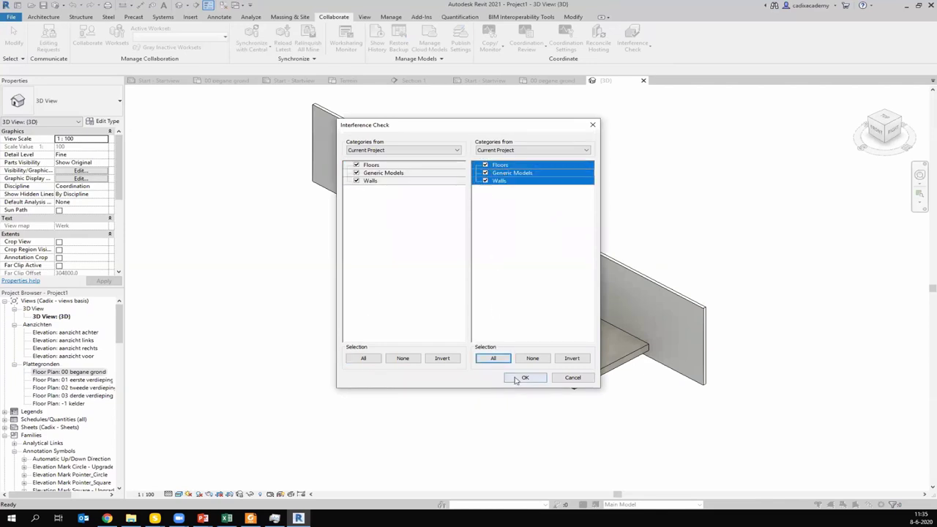
pyautogui.click(516, 378)
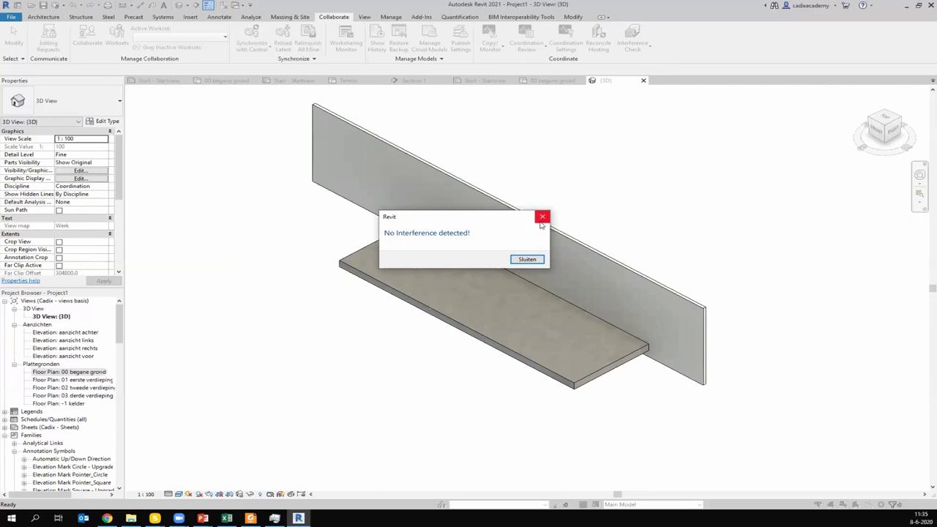
pyautogui.click(542, 216)
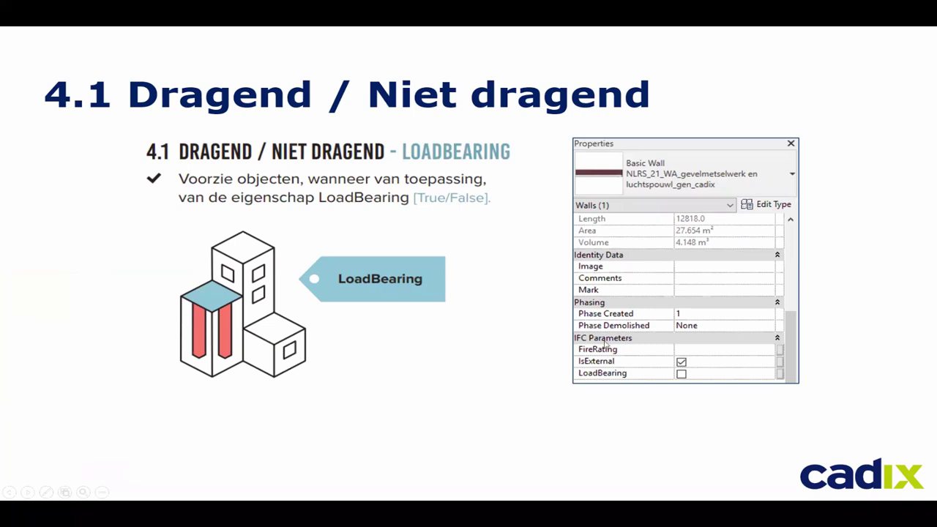
# Advance from the LoadBearing slide through IsExternal to the Brandwerendheid slide.
pyautogui.click(417, 226)
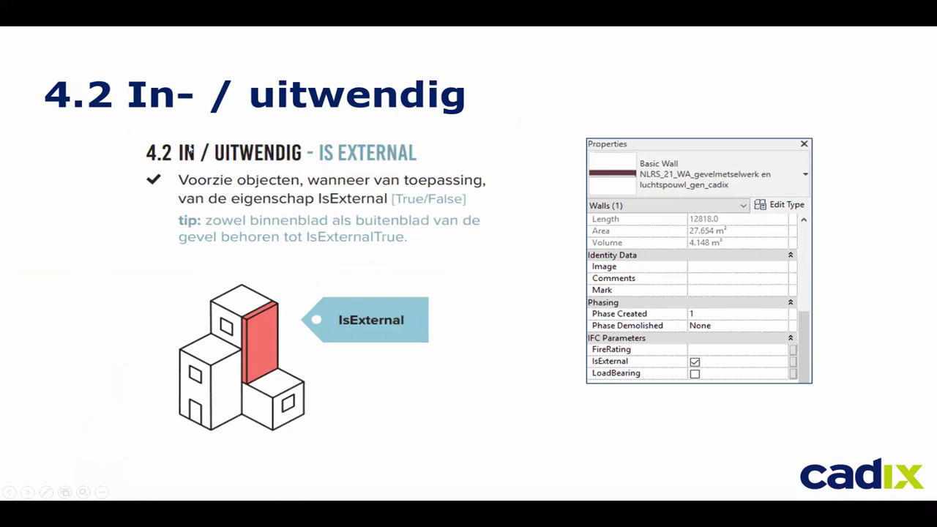
pyautogui.click(477, 265)
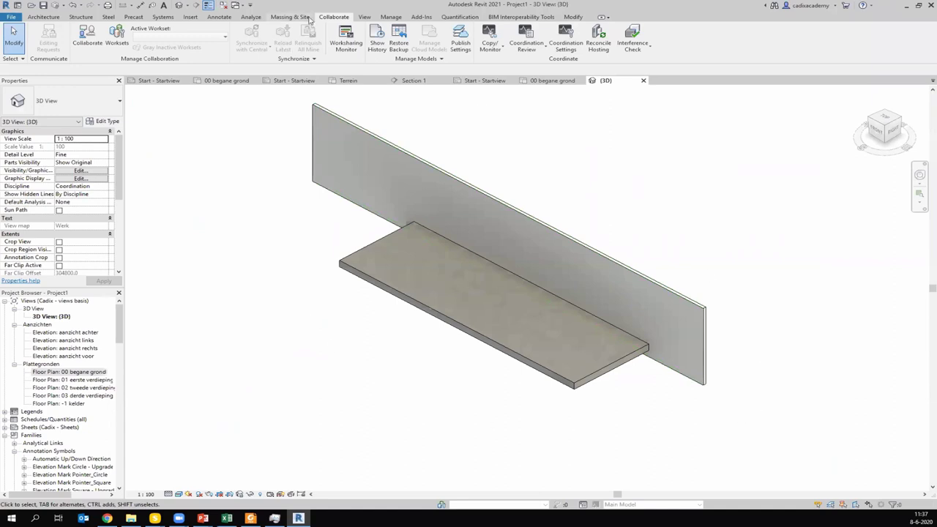
# Begin adding a shared project parameter, then cancel and close Project Parameters.
pyautogui.click(391, 16)
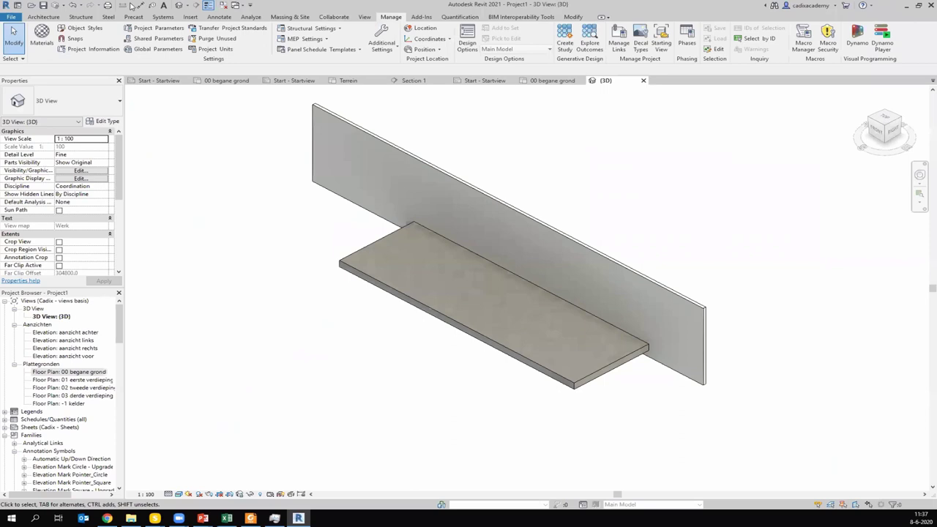
pyautogui.click(158, 29)
pyautogui.click(523, 219)
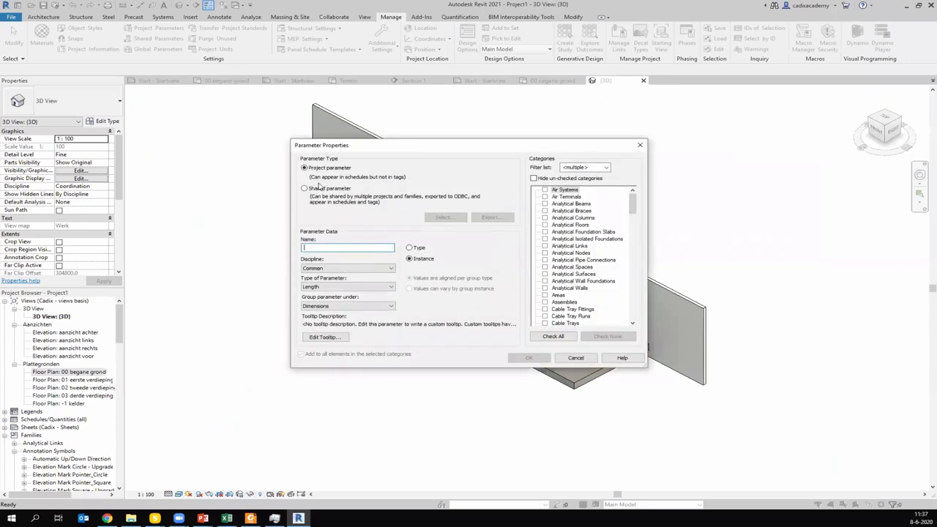
pyautogui.click(317, 191)
pyautogui.click(442, 218)
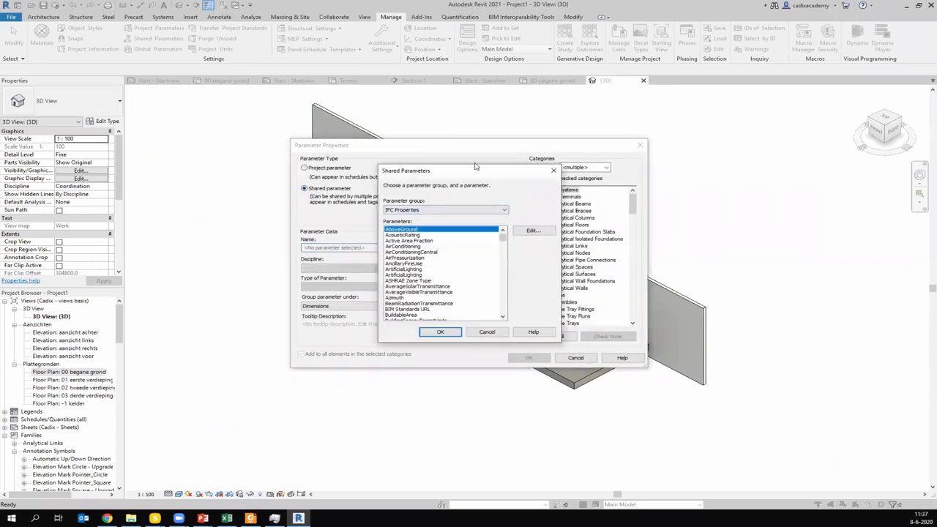
pyautogui.click(553, 171)
pyautogui.click(640, 145)
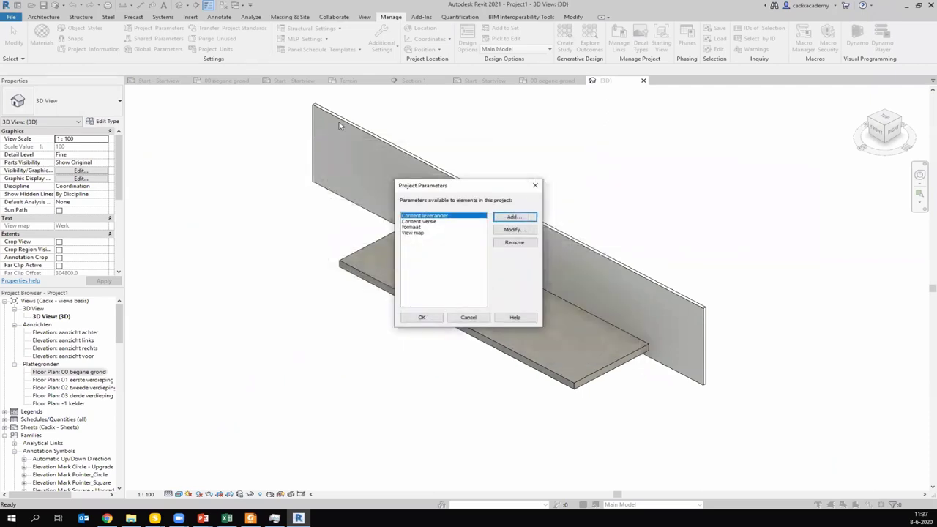
pyautogui.click(535, 185)
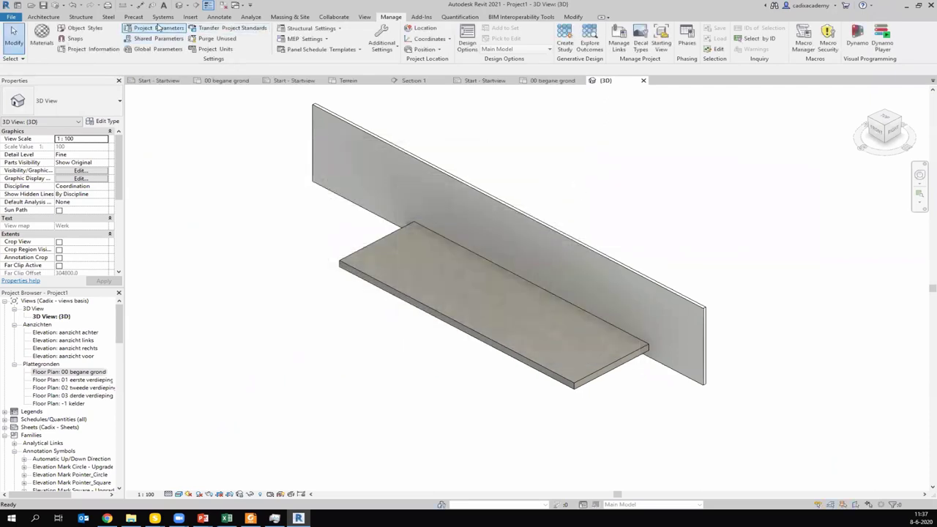
# Review the shared parameter file's IFC Properties group, then reopen Project Parameters.
pyautogui.click(157, 38)
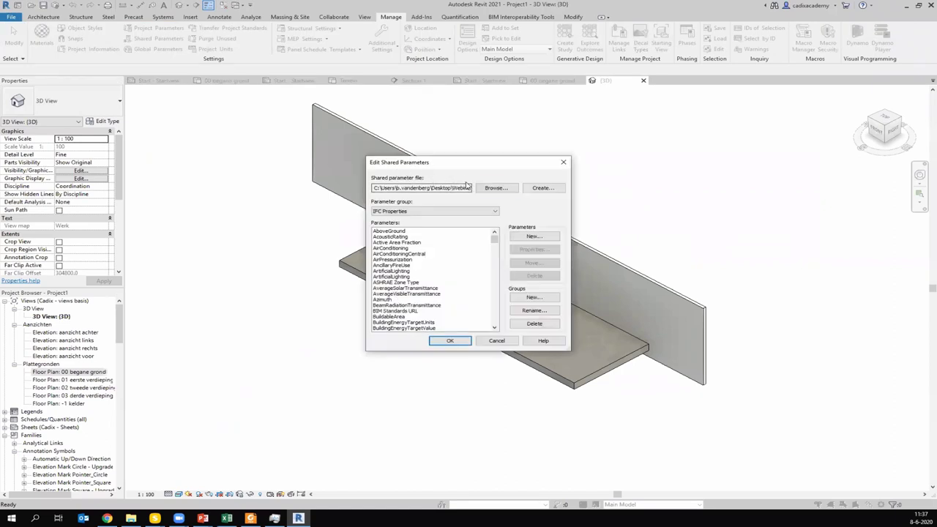
pyautogui.click(564, 163)
pyautogui.click(152, 28)
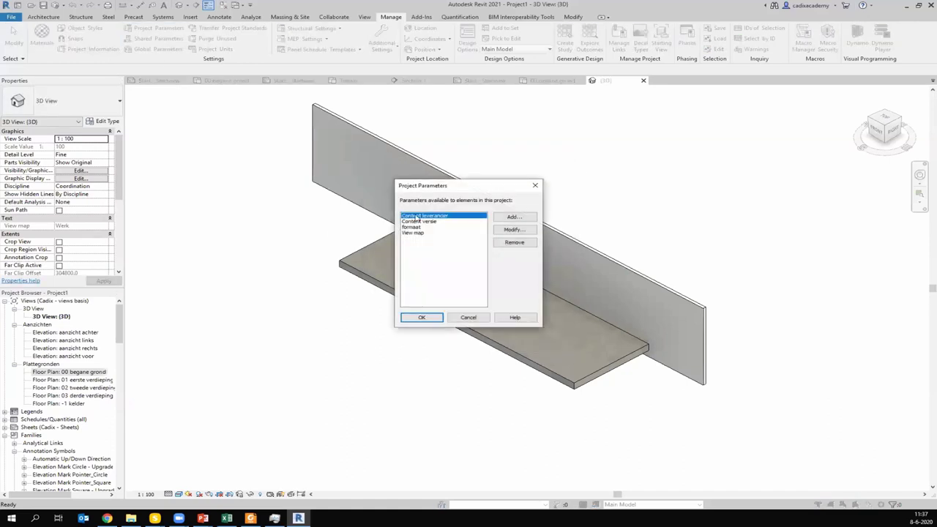
# Add a new shared project parameter, choosing LoadBearing from the IFC Properties group.
pyautogui.click(513, 216)
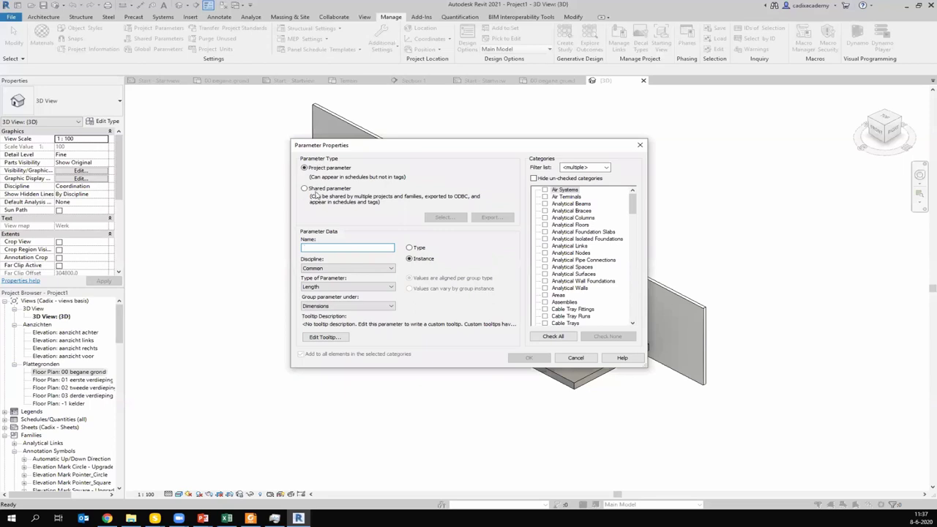
pyautogui.click(316, 190)
pyautogui.click(445, 217)
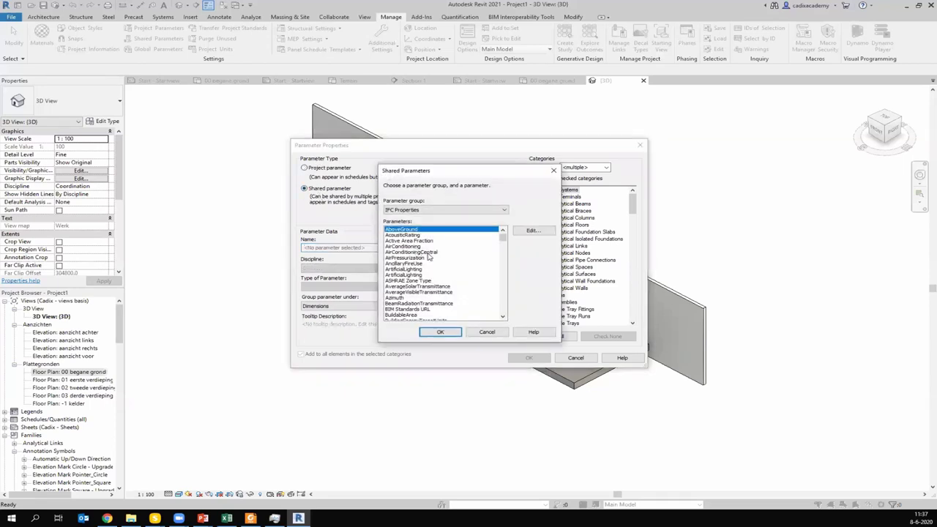
pyautogui.click(429, 253)
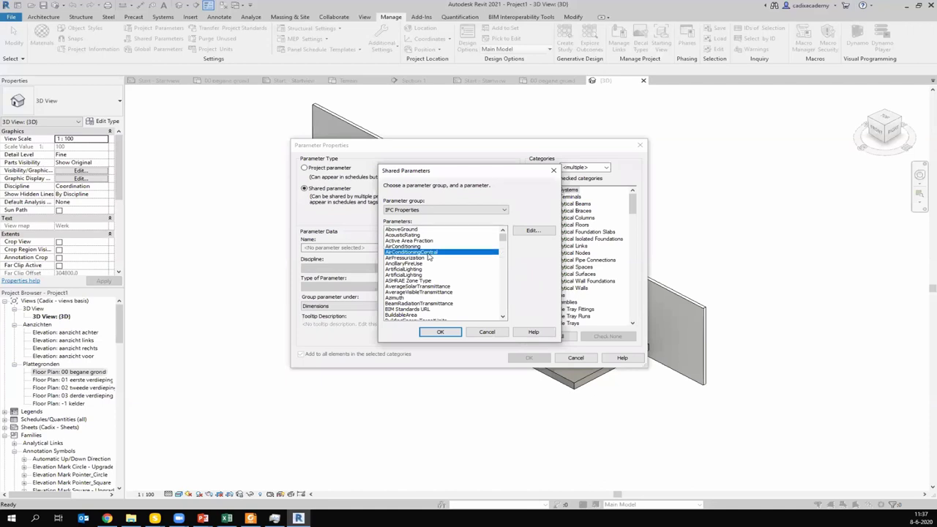
pyautogui.press('l')
pyautogui.scroll(-2, 441, 275)
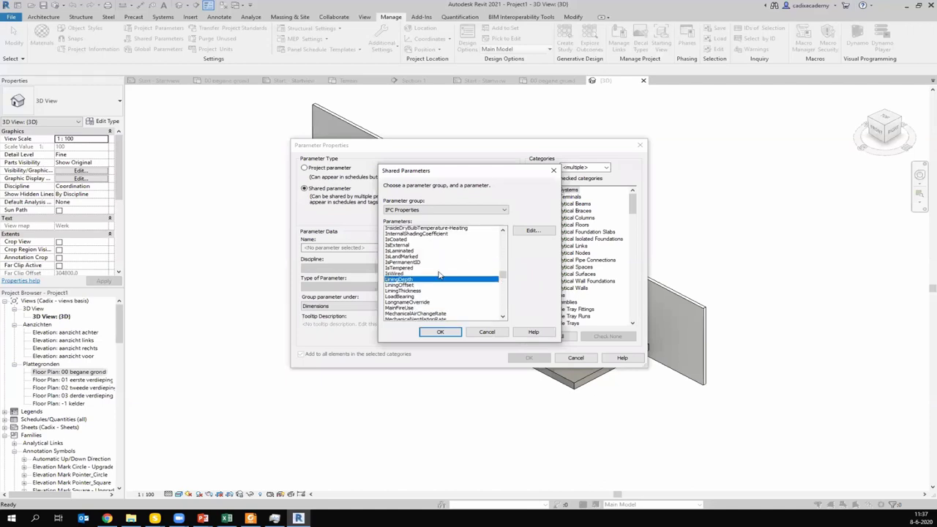
pyautogui.scroll(-3, 441, 275)
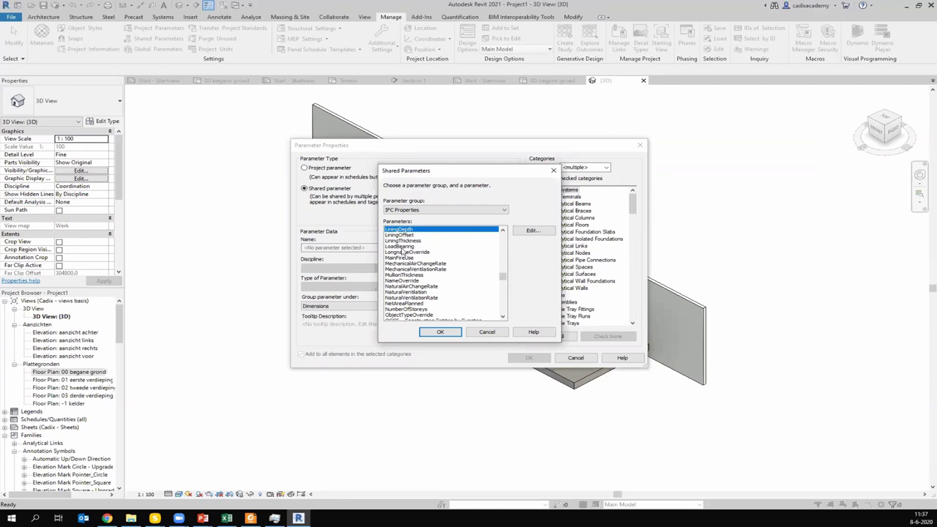
pyautogui.click(399, 247)
pyautogui.click(440, 332)
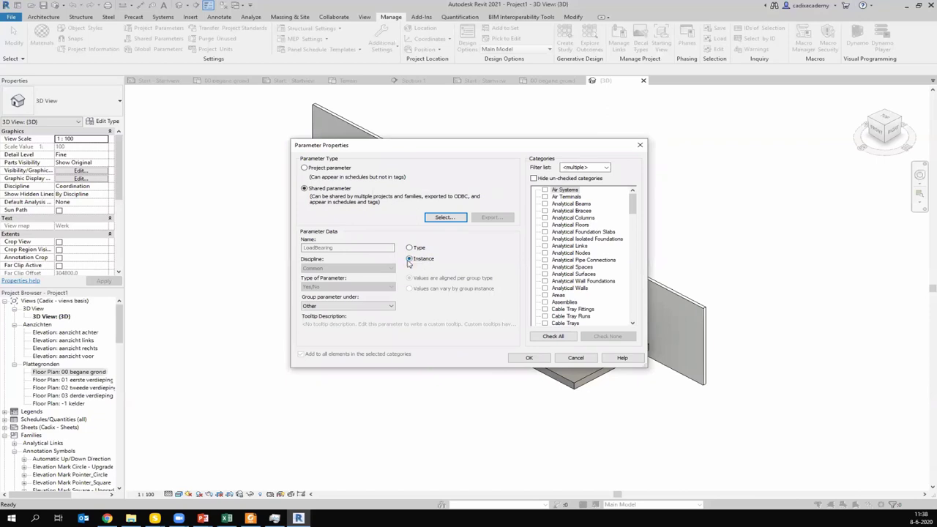
# Apply LoadBearing to Walls and Floors, grouped under IFC Parameters, and confirm.
pyautogui.scroll(-1, 570, 258)
pyautogui.moveTo(632, 206); pyautogui.dragTo(632, 311)
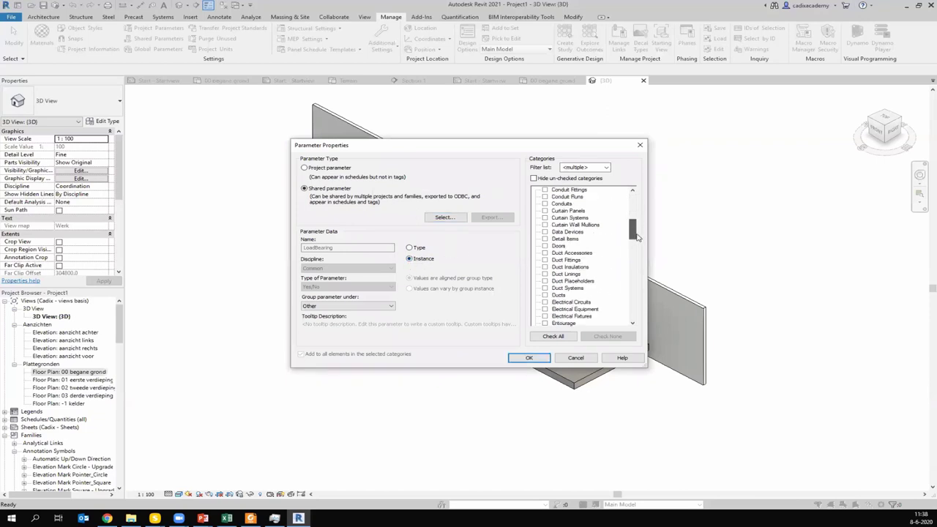
pyautogui.click(544, 287)
pyautogui.moveTo(632, 311)
pyautogui.mouseDown()
pyautogui.moveTo(632, 237)
pyautogui.moveTo(632, 250)
pyautogui.mouseUp()
pyautogui.click(545, 217)
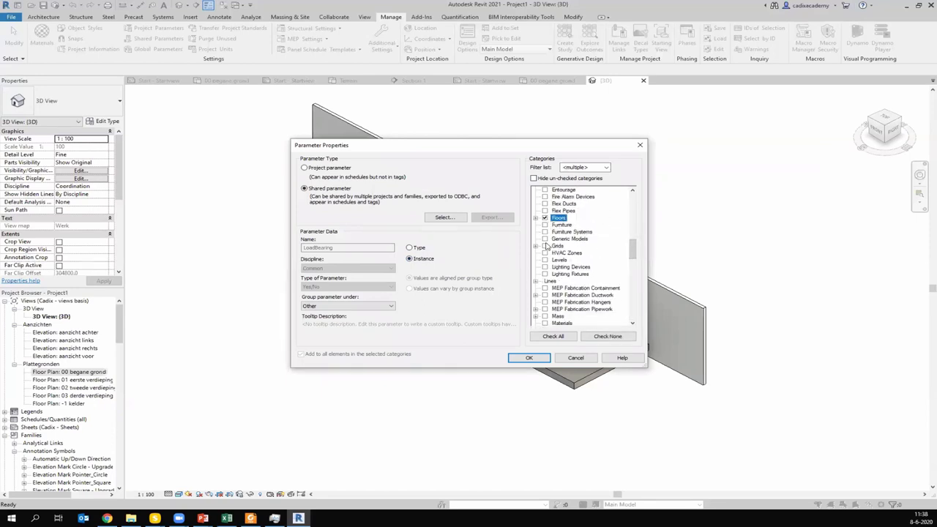
pyautogui.click(362, 307)
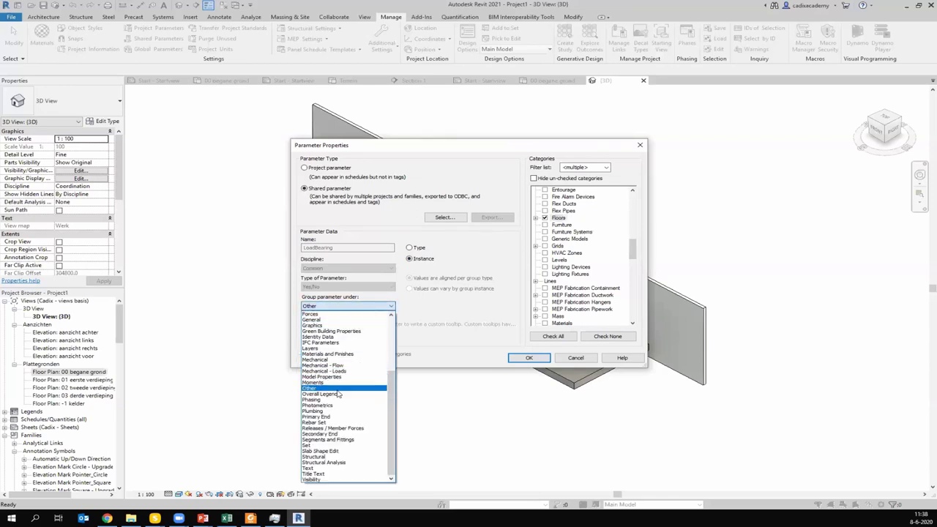
pyautogui.click(328, 343)
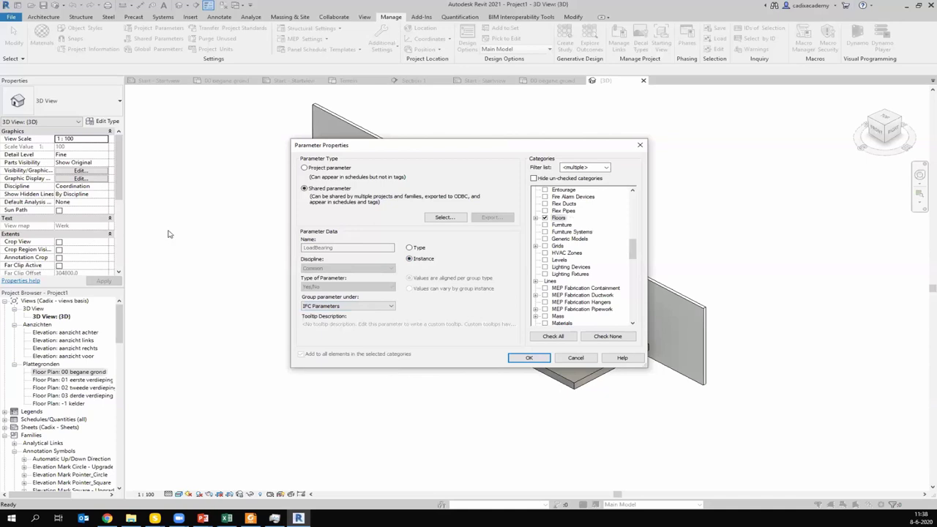
pyautogui.click(525, 358)
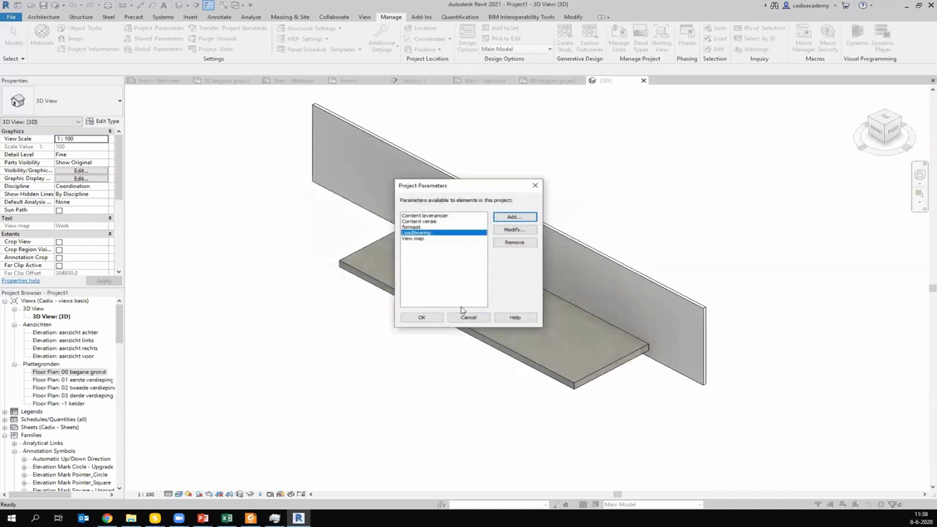
pyautogui.click(424, 318)
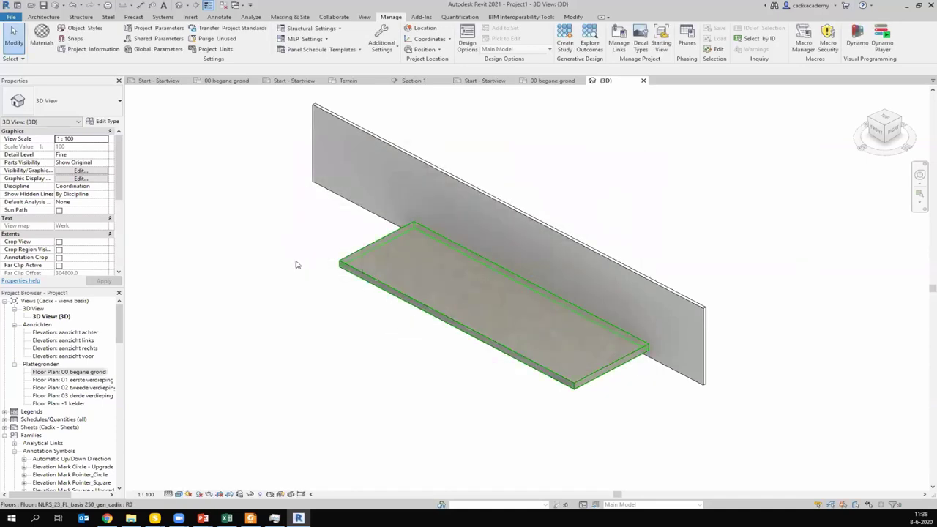
# Tick the wall's IFC LoadBearing parameter and apply it, then check the floor slab and deselect.
pyautogui.click(532, 252)
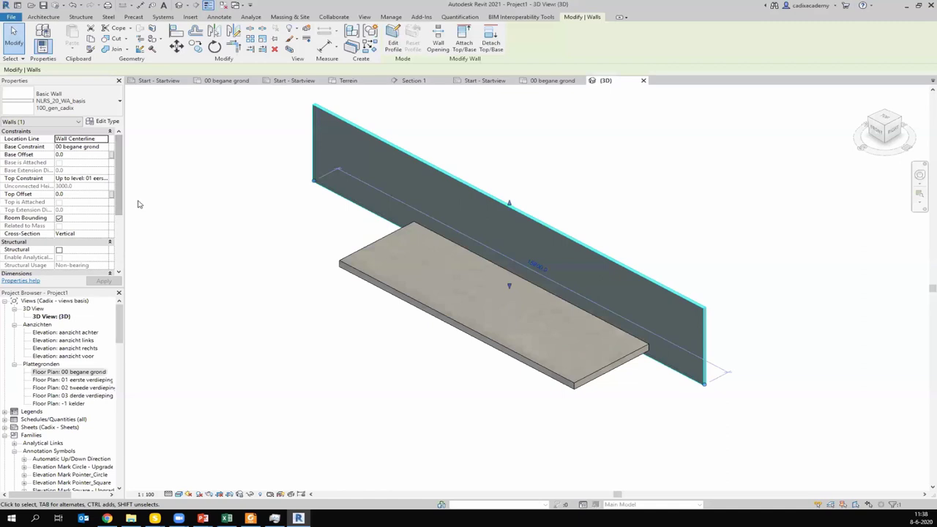
pyautogui.click(58, 251)
pyautogui.scroll(-1, 73, 241)
pyautogui.scroll(-1, 77, 230)
pyautogui.scroll(-1, 78, 219)
pyautogui.scroll(-1, 73, 222)
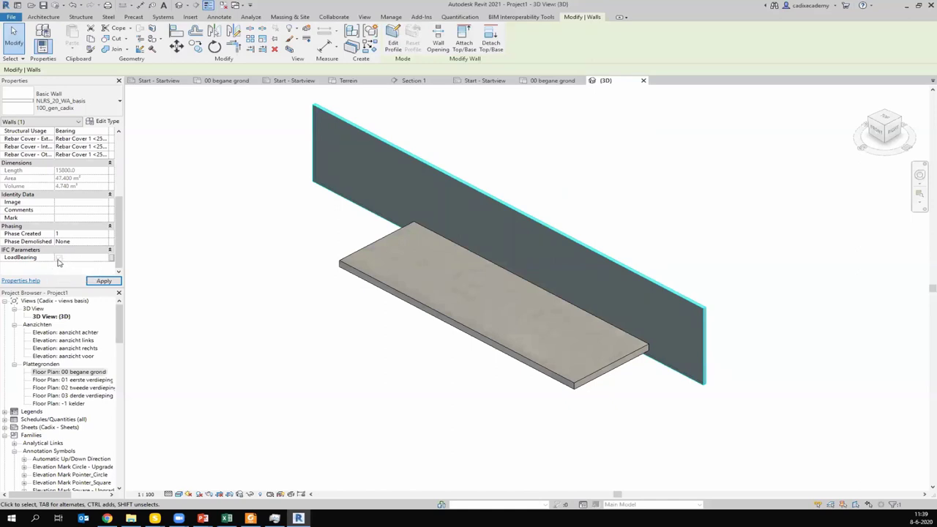
pyautogui.click(58, 258)
pyautogui.click(59, 259)
pyautogui.click(58, 258)
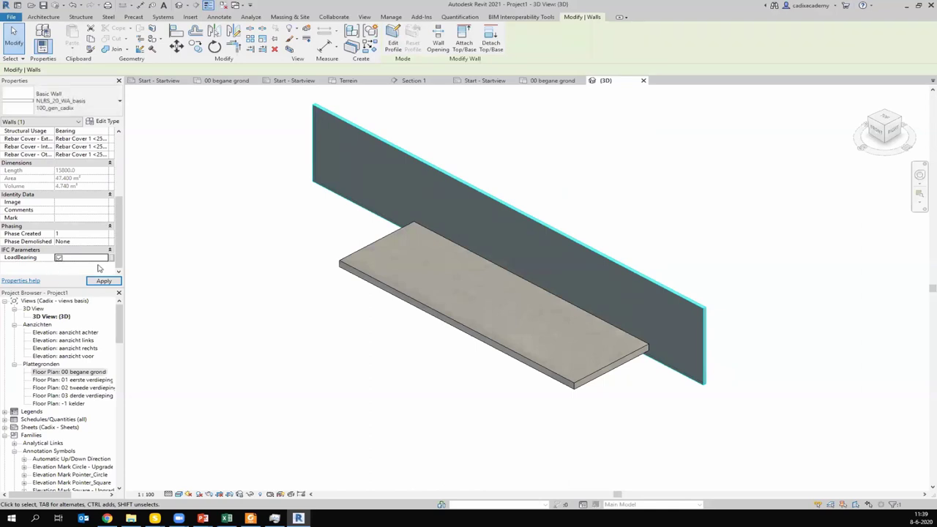
pyautogui.click(104, 281)
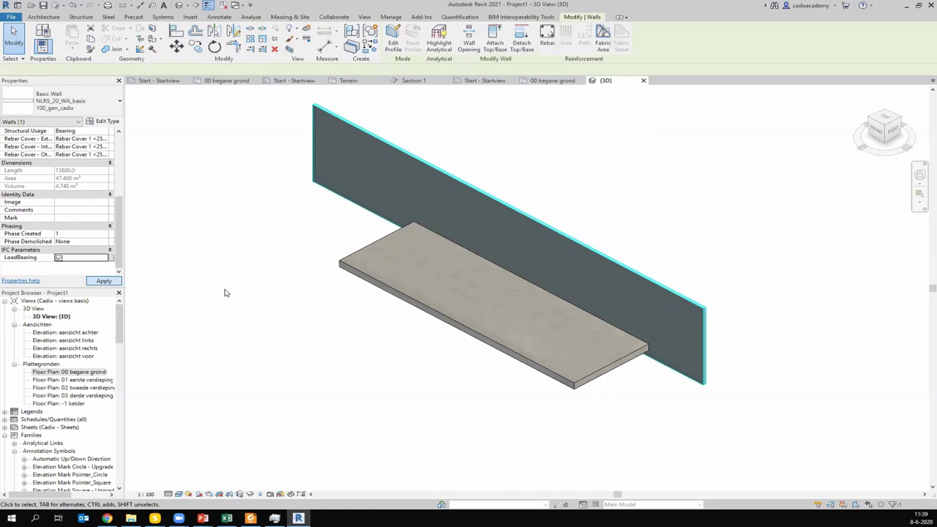
pyautogui.click(347, 268)
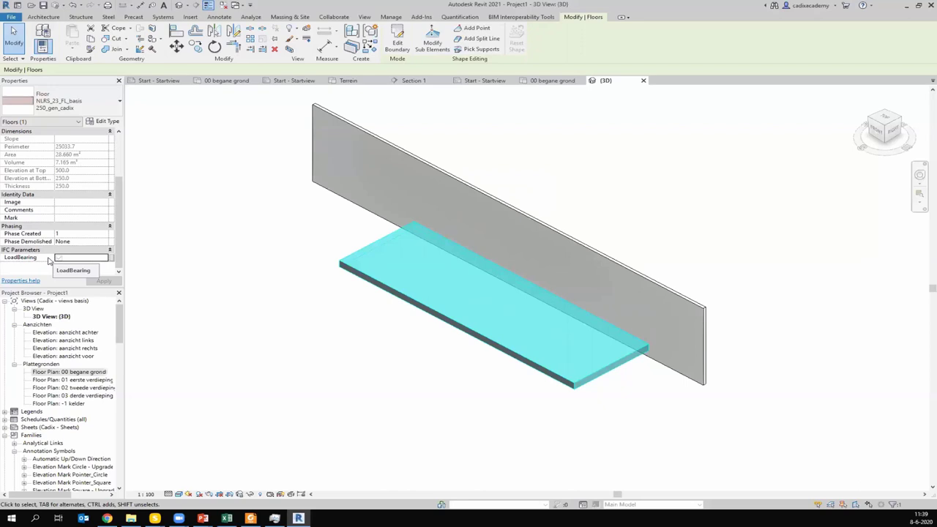
pyautogui.click(630, 166)
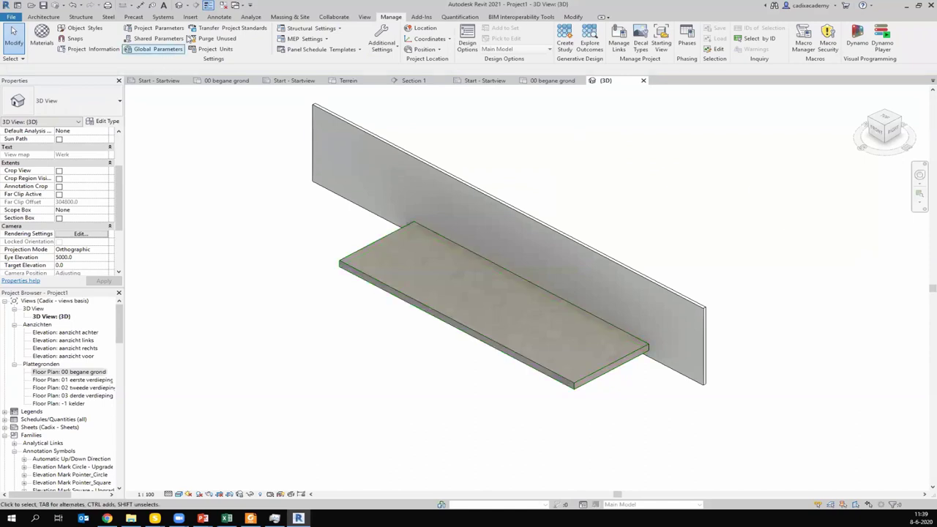
# Add a new shared project parameter and pick IsExternal from the IFC shared parameters.
pyautogui.click(155, 38)
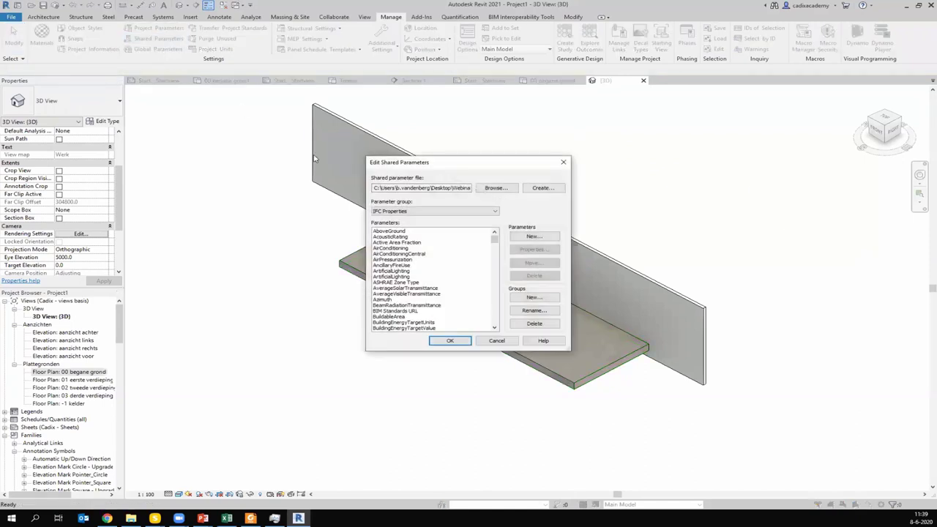
pyautogui.click(563, 162)
pyautogui.click(168, 30)
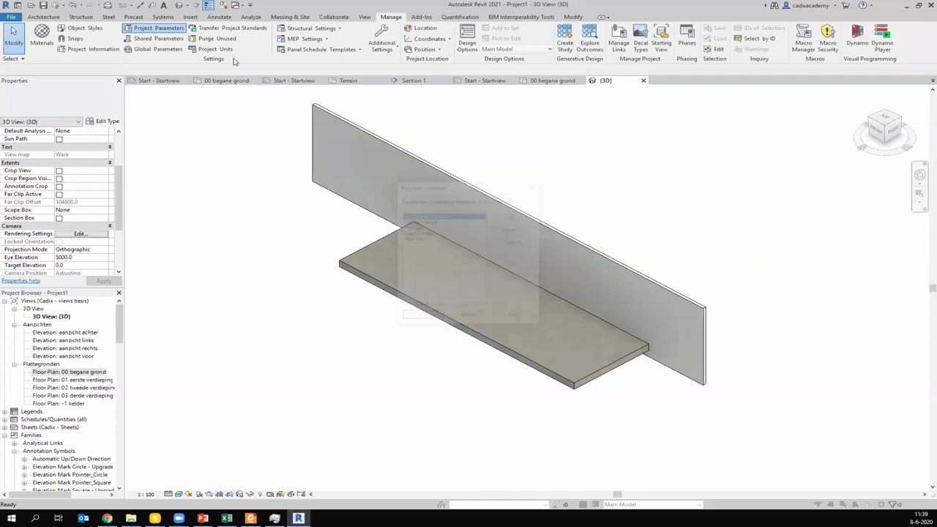
pyautogui.click(524, 218)
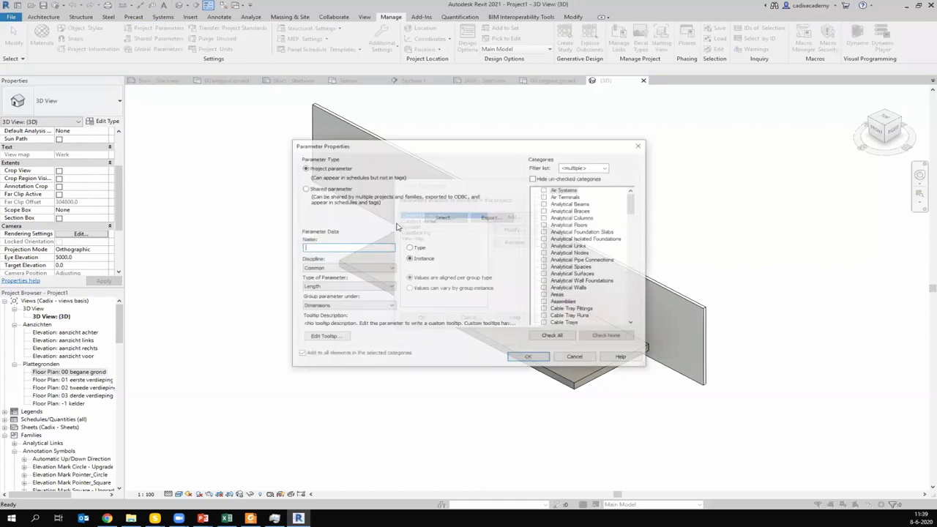
pyautogui.click(322, 189)
pyautogui.click(445, 218)
pyautogui.scroll(-4, 402, 252)
pyautogui.scroll(-4, 403, 257)
pyautogui.scroll(-4, 404, 264)
pyautogui.scroll(-2, 405, 264)
pyautogui.scroll(-2, 402, 259)
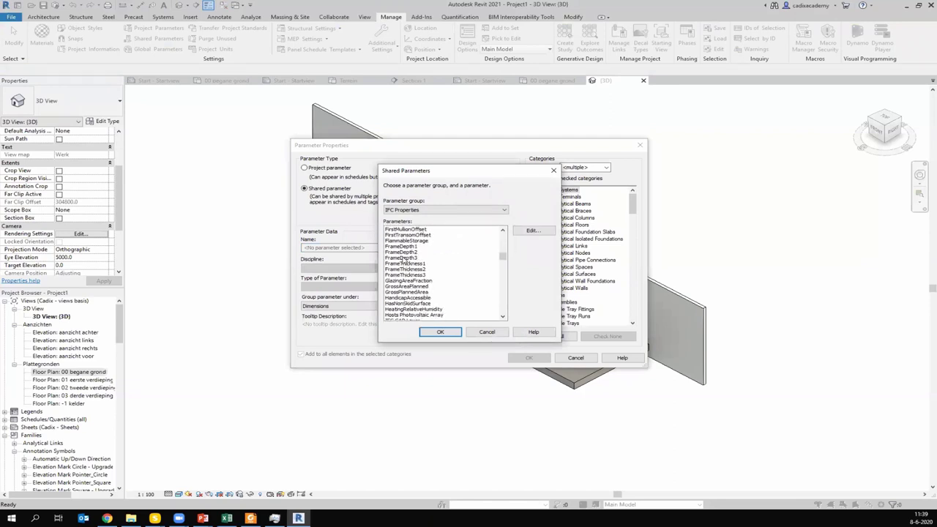
pyautogui.scroll(4, 412, 254)
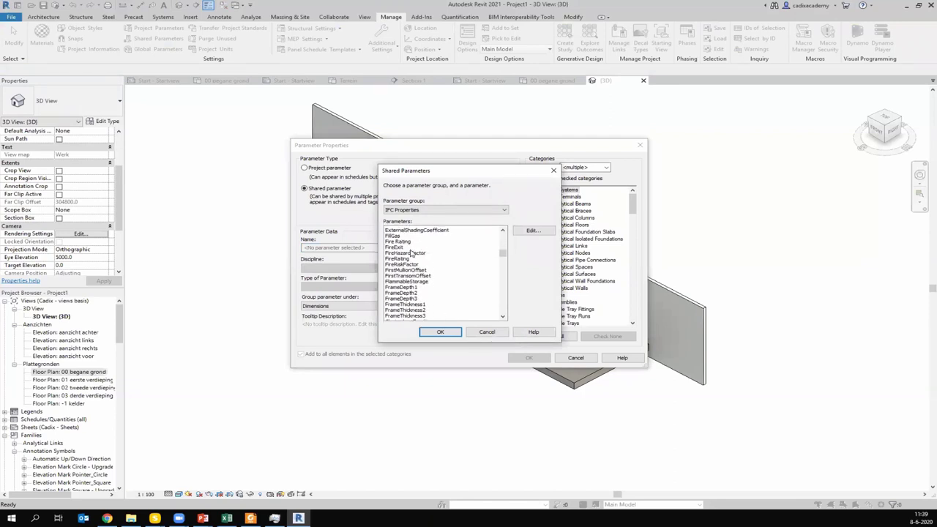
pyautogui.scroll(1, 404, 261)
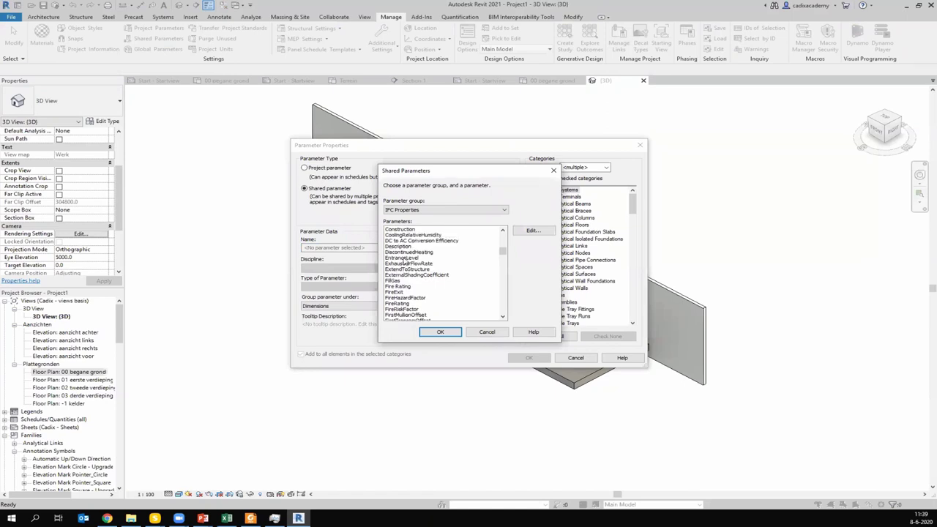
pyautogui.scroll(-1, 405, 260)
pyautogui.scroll(-1, 405, 259)
pyautogui.scroll(-4, 405, 260)
pyautogui.scroll(-2, 404, 260)
pyautogui.scroll(-3, 396, 273)
pyautogui.scroll(-2, 402, 274)
pyautogui.scroll(-3, 402, 271)
pyautogui.scroll(-2, 403, 272)
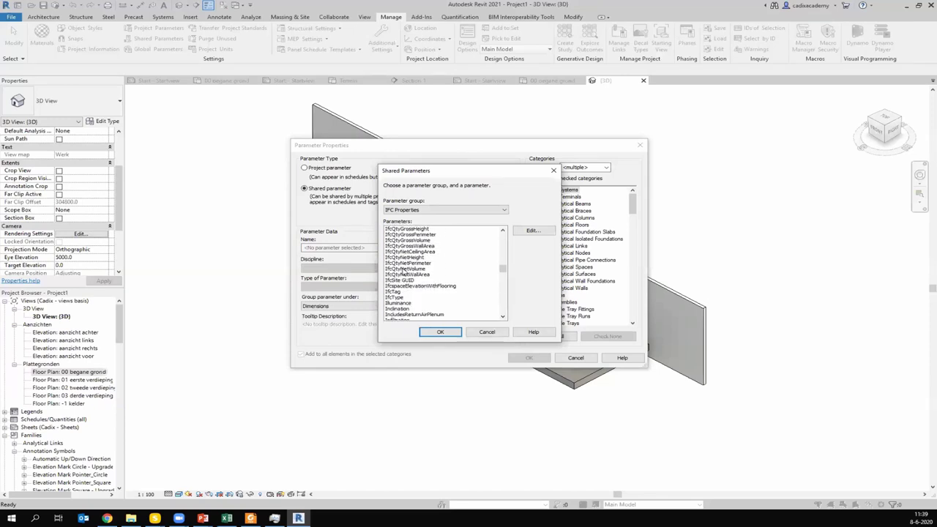
pyautogui.scroll(-3, 404, 273)
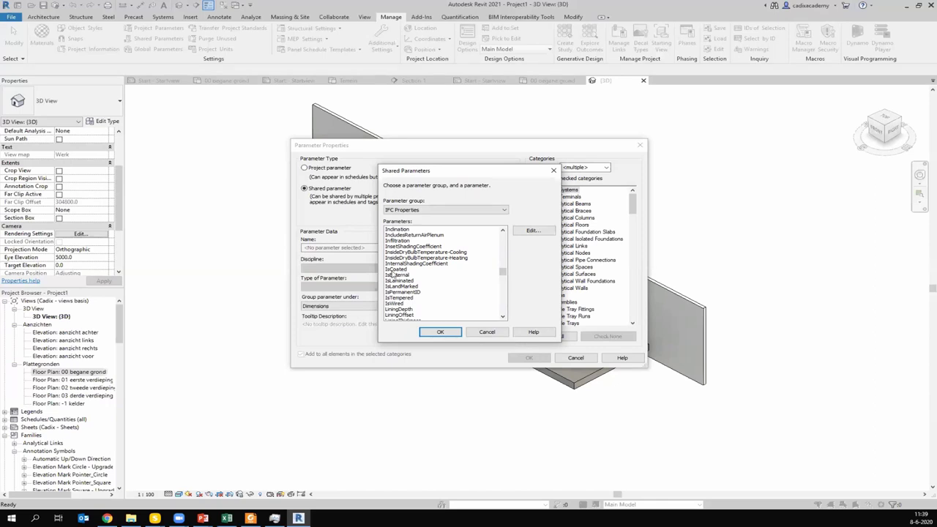
pyautogui.click(395, 274)
pyautogui.click(439, 332)
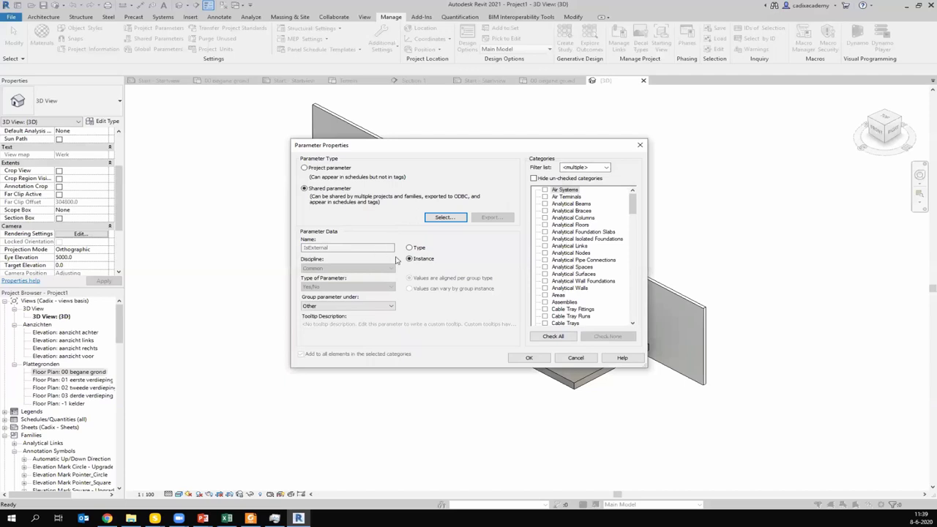
# Assign IsExternal to the Walls category and confirm the parameter.
pyautogui.scroll(-3, 561, 284)
pyautogui.scroll(-2, 556, 280)
pyautogui.scroll(-3, 552, 278)
pyautogui.scroll(-2, 547, 274)
pyautogui.scroll(-5, 547, 274)
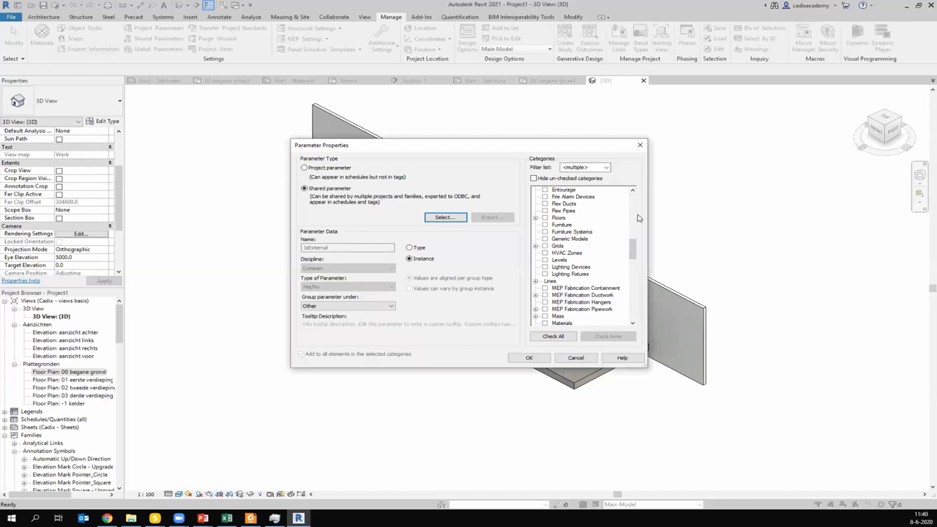
pyautogui.click(632, 249)
pyautogui.scroll(-5, 607, 287)
pyautogui.scroll(-5, 607, 287)
pyautogui.scroll(-4, 607, 287)
pyautogui.click(544, 288)
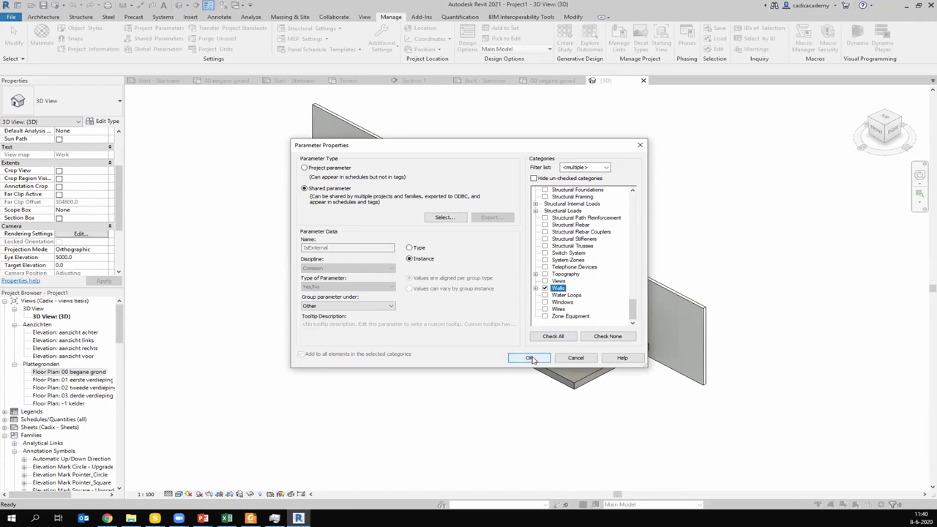
pyautogui.click(535, 356)
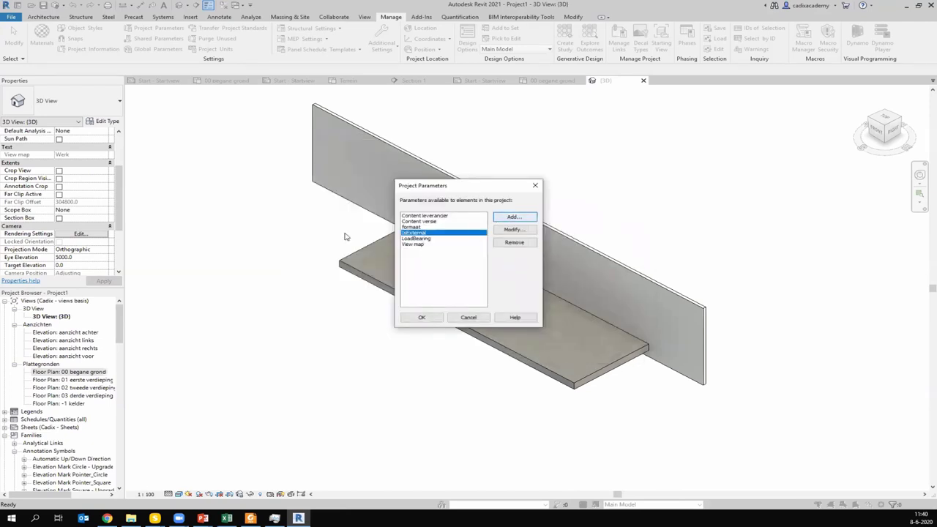
# Start a second shared parameter, cancel it, and close the Project Parameters list.
pyautogui.click(512, 217)
pyautogui.click(316, 190)
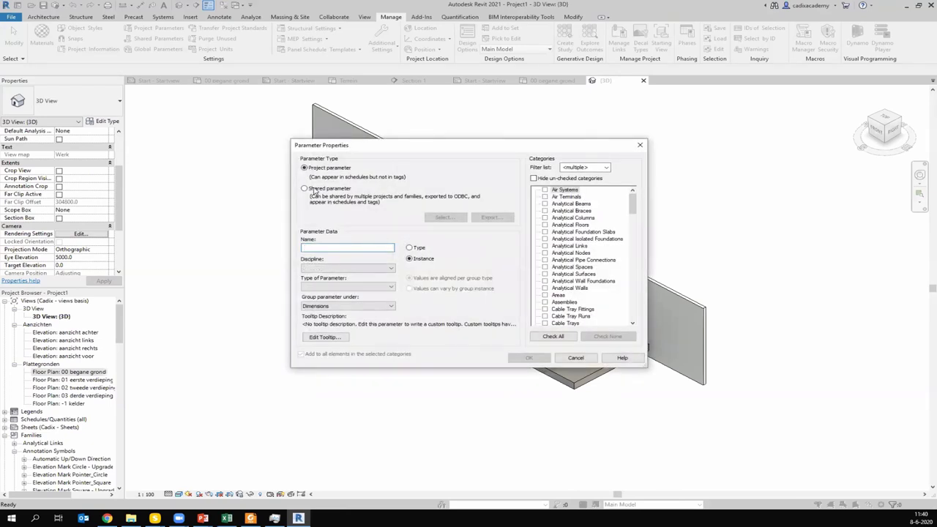
pyautogui.click(445, 218)
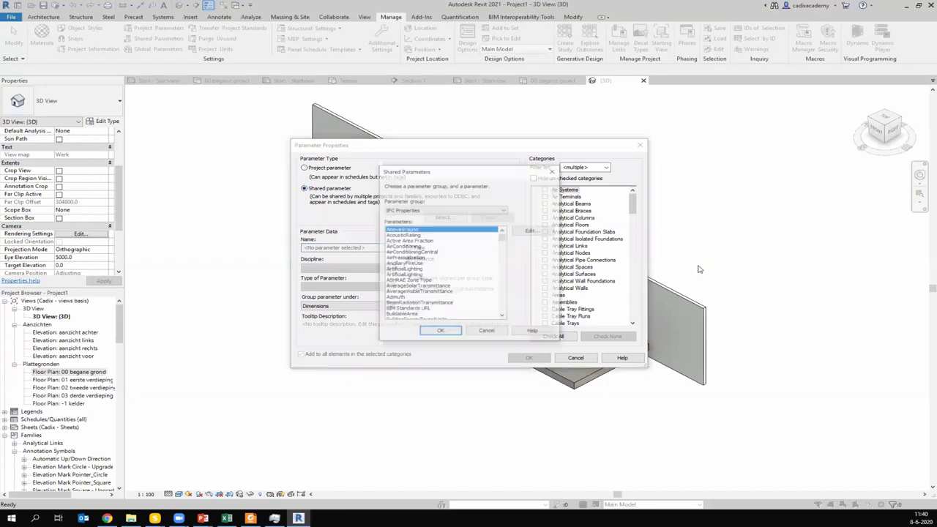
pyautogui.click(551, 172)
pyautogui.click(641, 146)
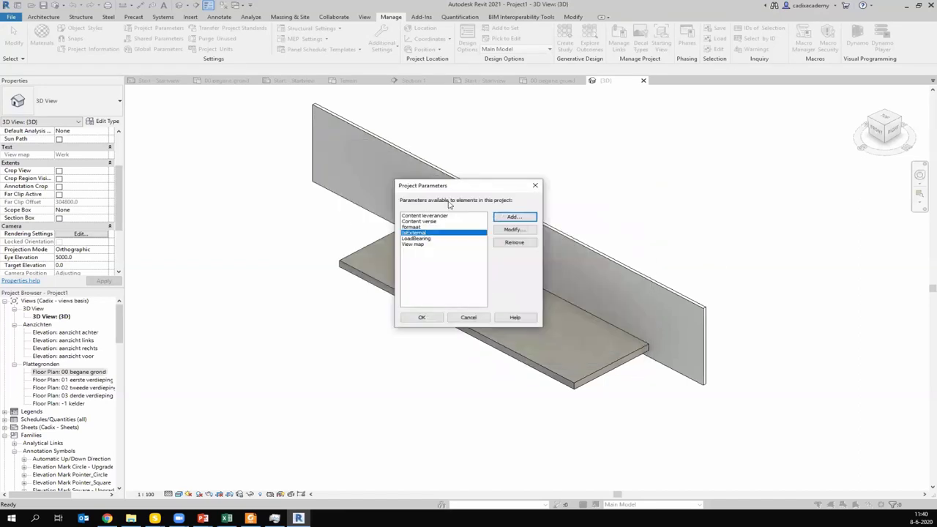
pyautogui.click(533, 188)
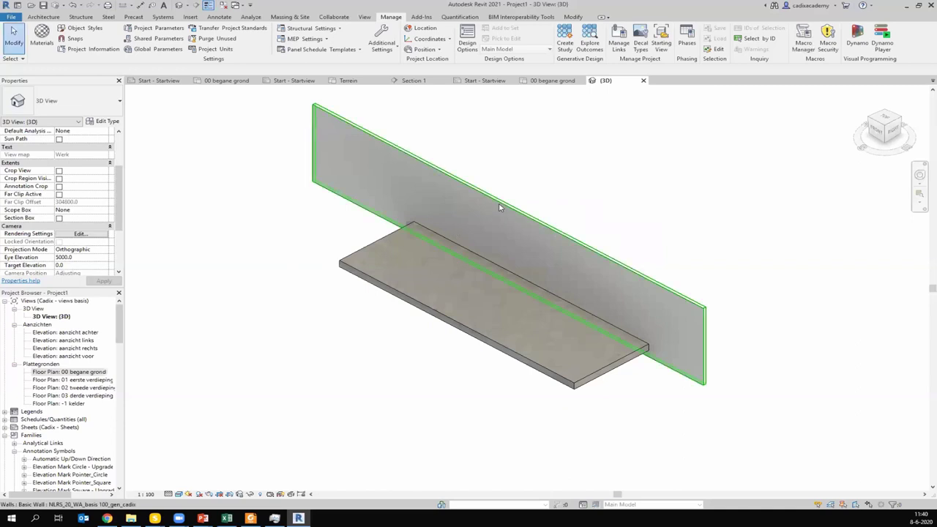
pyautogui.click(500, 209)
pyautogui.click(103, 120)
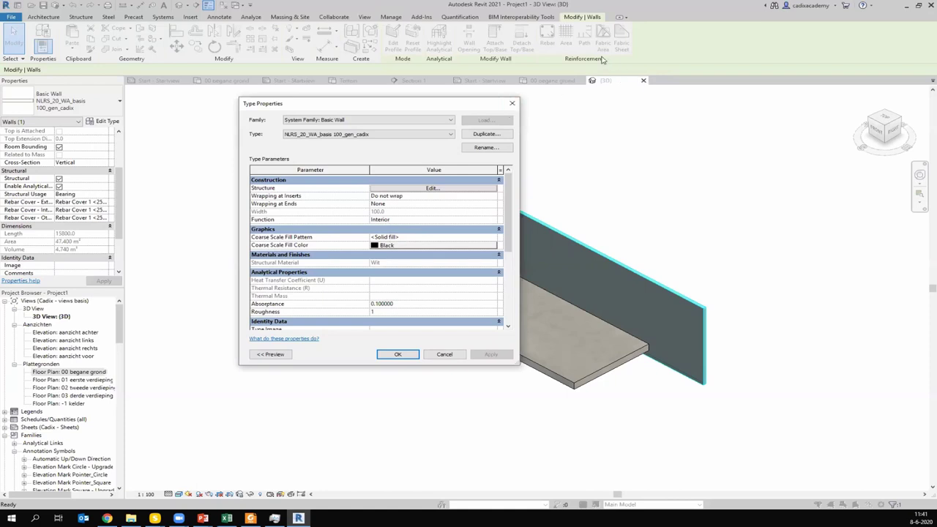
pyautogui.click(513, 104)
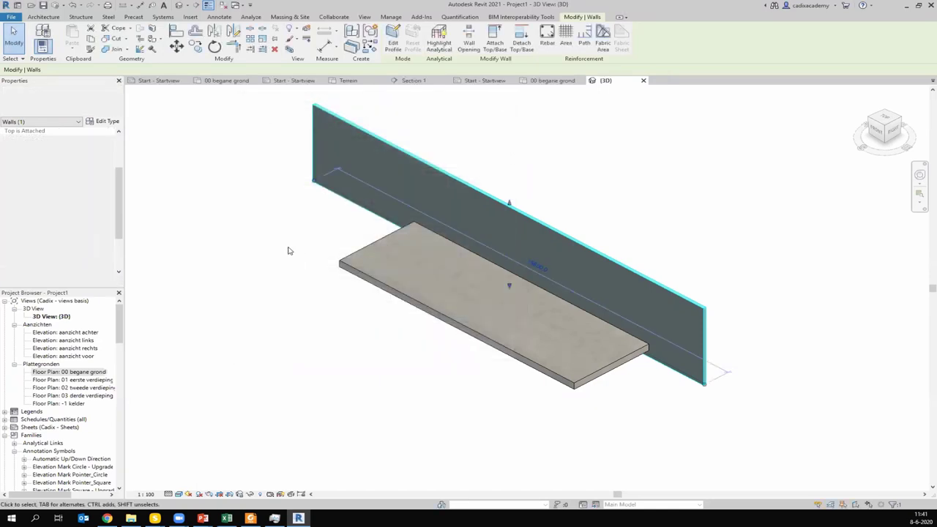
pyautogui.click(287, 251)
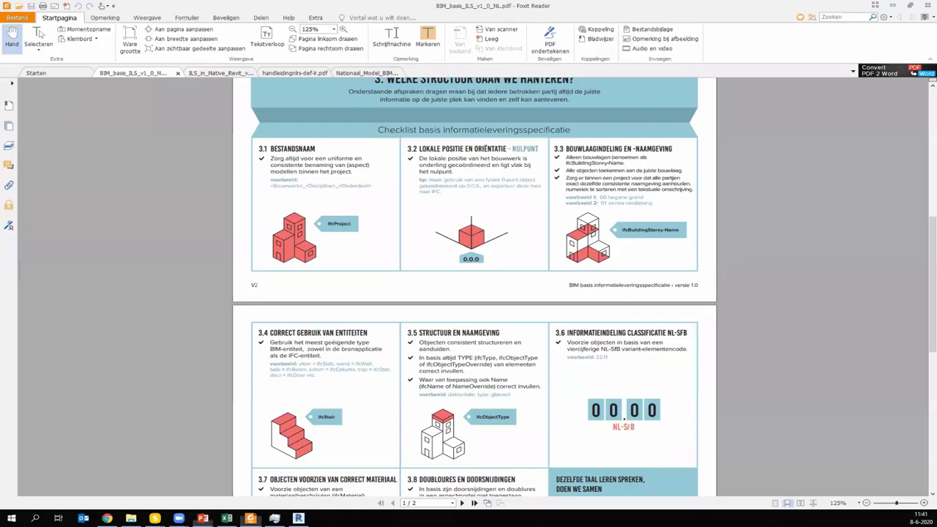
# Switch to the ILS_in_Native_Revit PDF and scroll to page 13/13 with the Solibri diagram.
pyautogui.click(217, 75)
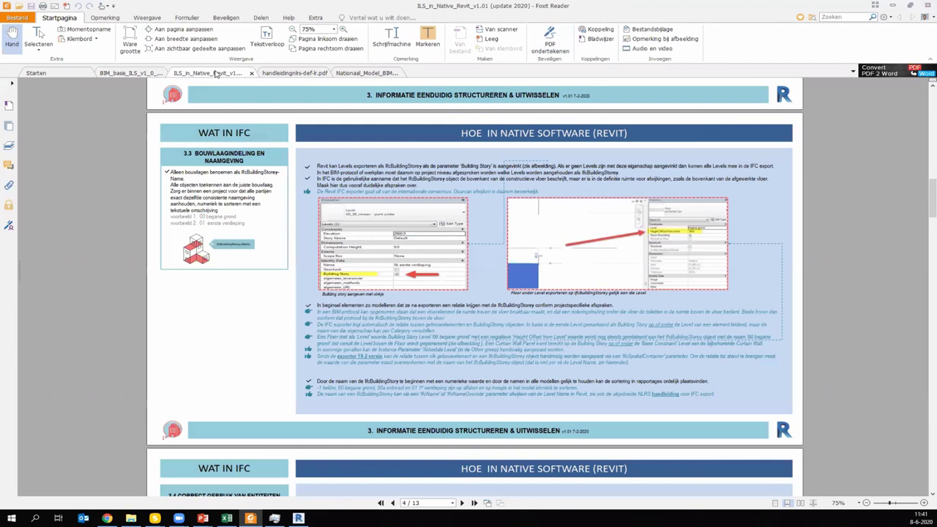
pyautogui.scroll(3, 444, 262)
pyautogui.scroll(-4, 444, 262)
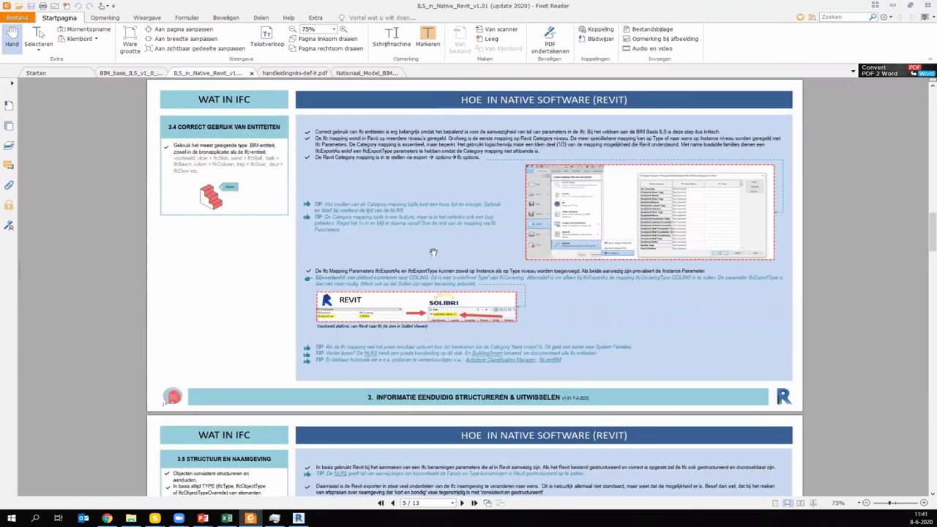
pyautogui.scroll(-6, 429, 247)
pyautogui.scroll(-9, 429, 247)
pyautogui.scroll(-6, 429, 247)
pyautogui.scroll(1, 428, 248)
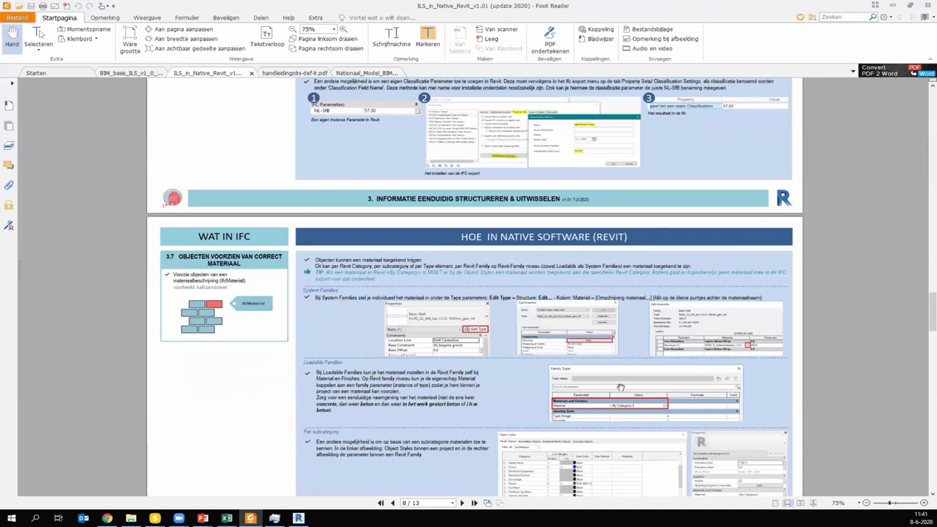
pyautogui.scroll(-5, 476, 300)
pyautogui.scroll(-3, 479, 287)
pyautogui.scroll(-4, 476, 282)
pyautogui.scroll(-1, 470, 271)
pyautogui.scroll(-3, 468, 273)
pyautogui.scroll(-4, 315, 210)
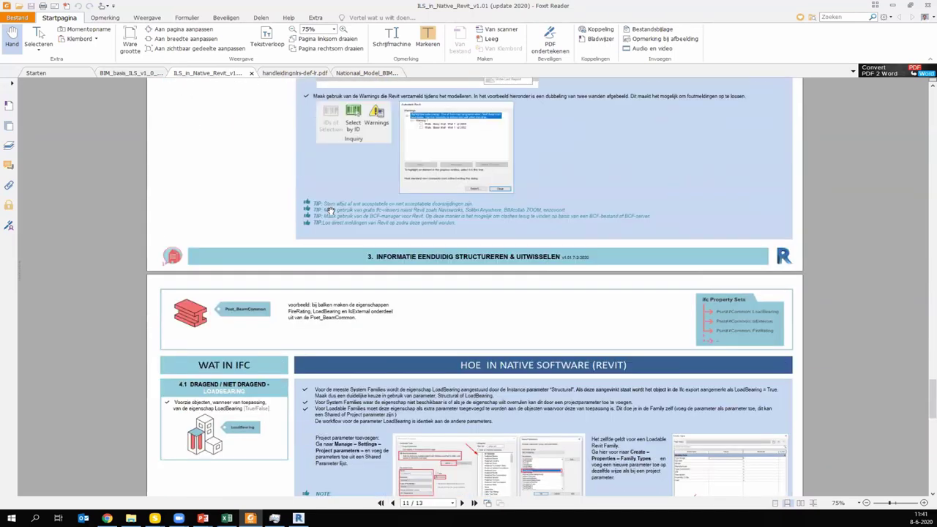
pyautogui.scroll(-5, 336, 214)
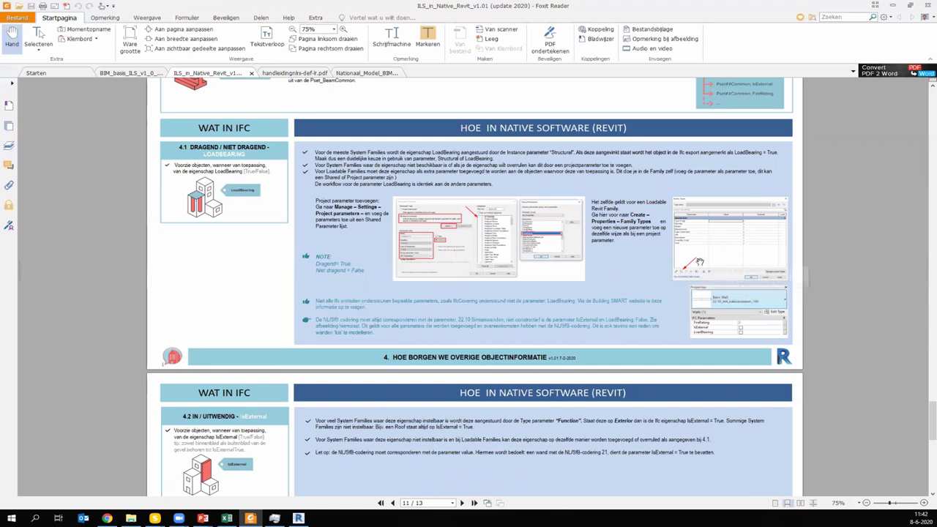
pyautogui.scroll(-5, 366, 181)
pyautogui.scroll(-4, 367, 182)
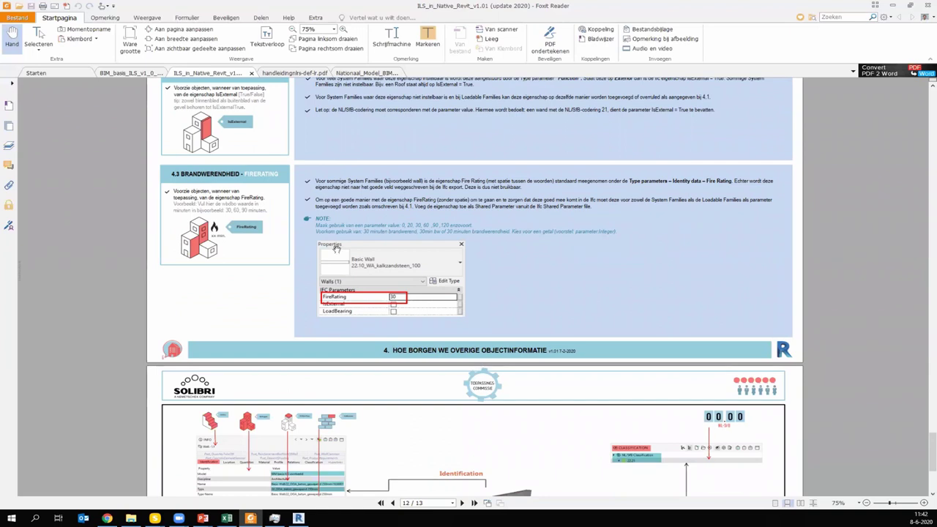
pyautogui.scroll(-2, 329, 186)
pyautogui.scroll(-2, 293, 190)
pyautogui.scroll(-2, 268, 194)
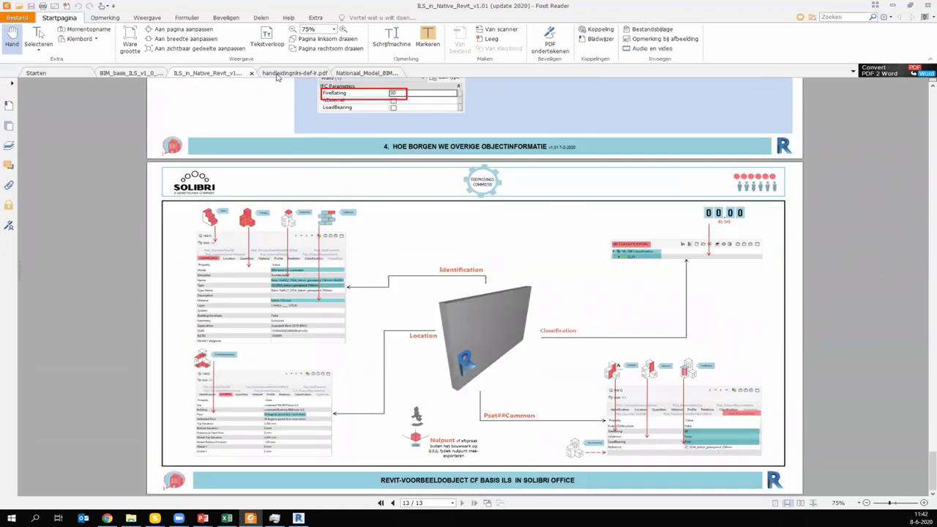
# Switch to handleidingnlrs-def-lr.pdf and move to section '2.1 Inladen IFC export mapping tabel'.
pyautogui.click(284, 73)
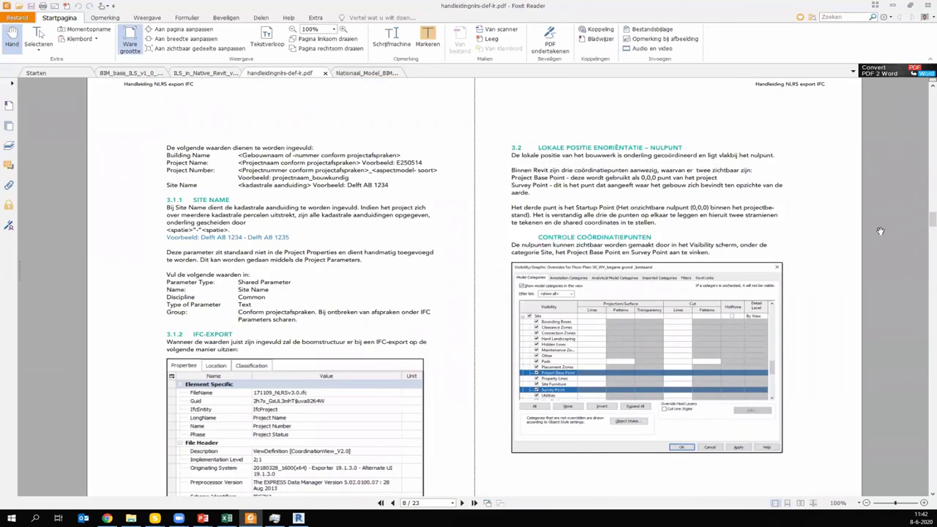
pyautogui.moveTo(931, 221); pyautogui.dragTo(931, 114)
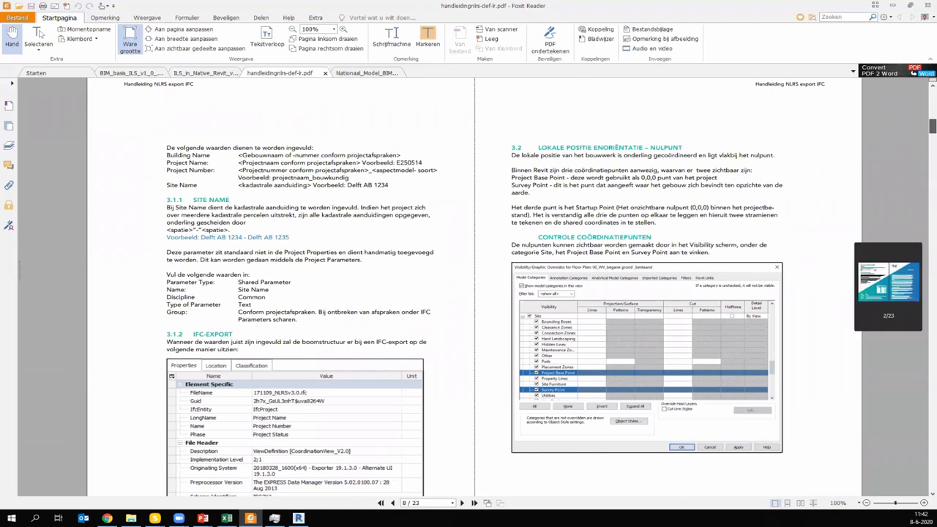
pyautogui.moveTo(931, 121); pyautogui.dragTo(931, 136)
pyautogui.scroll(-2, 830, 192)
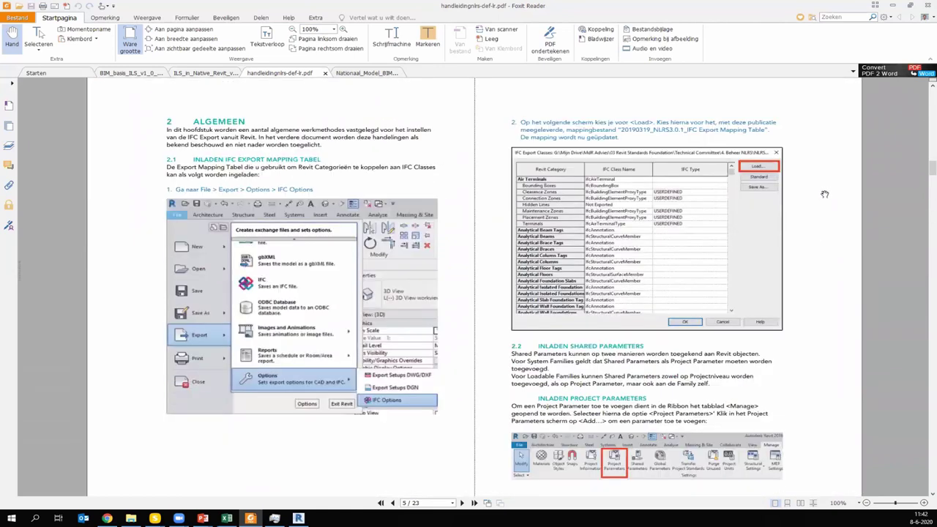
pyautogui.scroll(1, 826, 194)
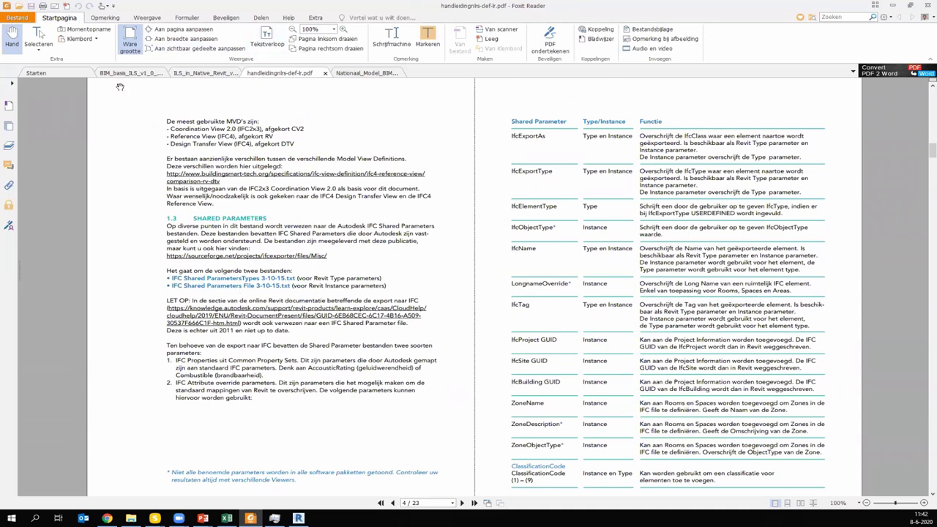
# Show the BIM Loket BIM basis ILS page in Chrome, then return to the PowerPoint presentation.
pyautogui.click(107, 518)
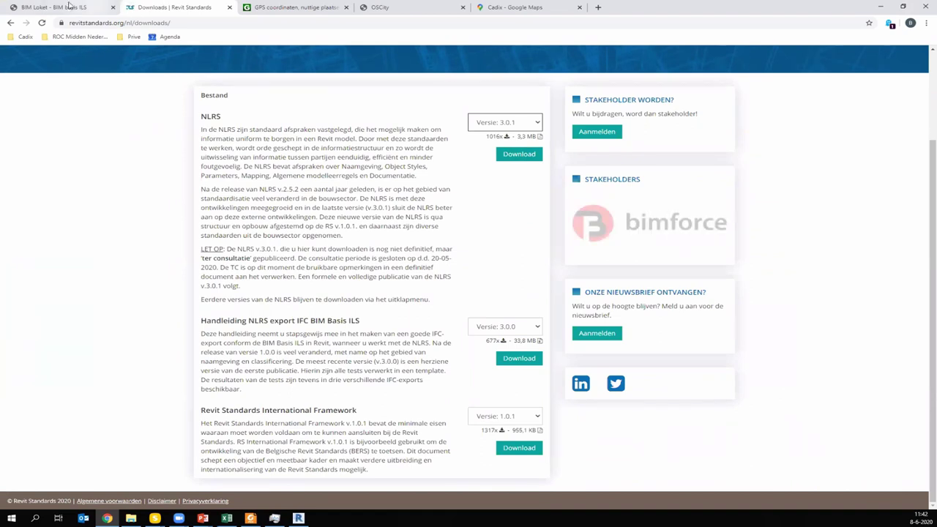
pyautogui.click(45, 8)
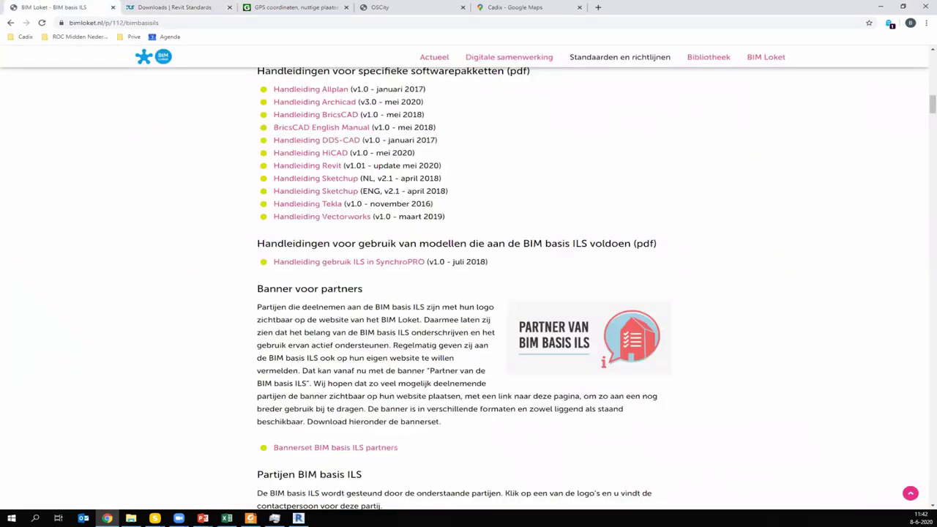
pyautogui.click(203, 518)
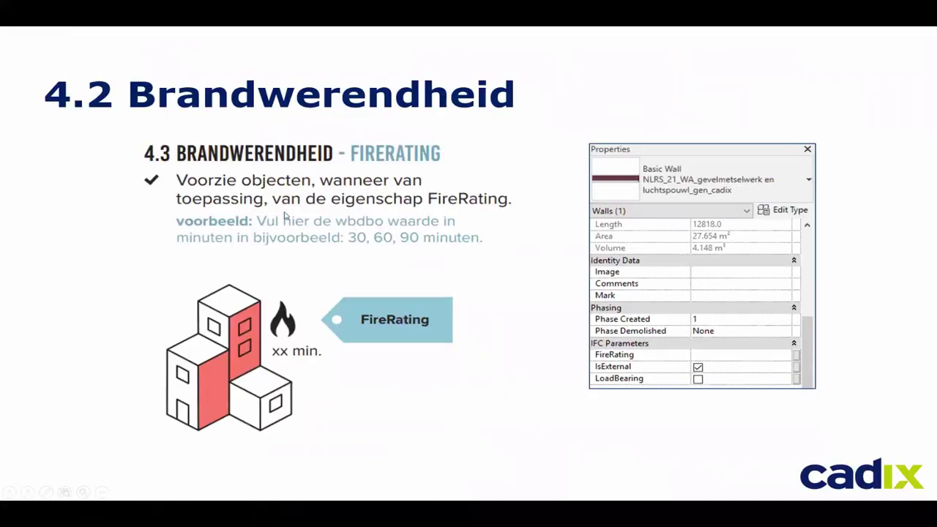
# Advance the slideshow from '4.2 Brandwerendheid' toward the Samenvatting summary slide.
pyautogui.click(325, 329)
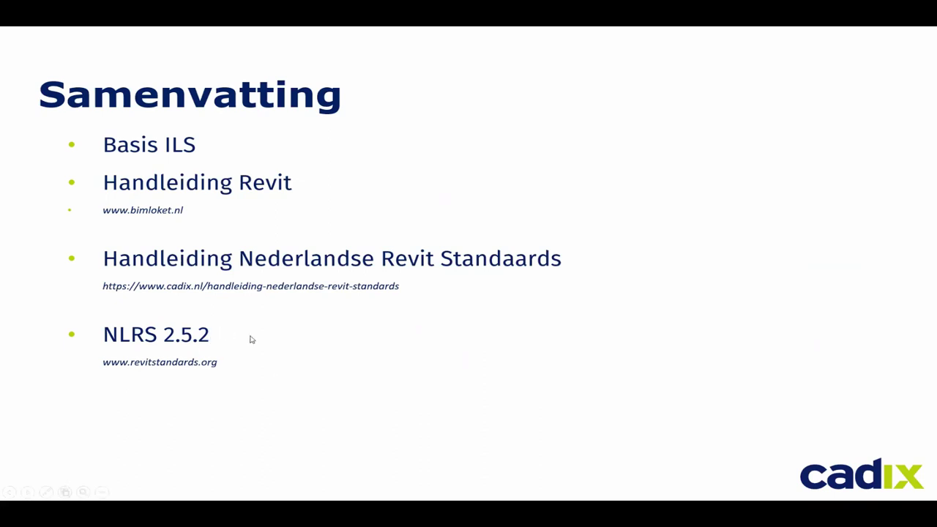
# Advance to the closing 'Afronding' slide listing Cursus, Vraag & antwoord and Afsluiting.
pyautogui.click(300, 342)
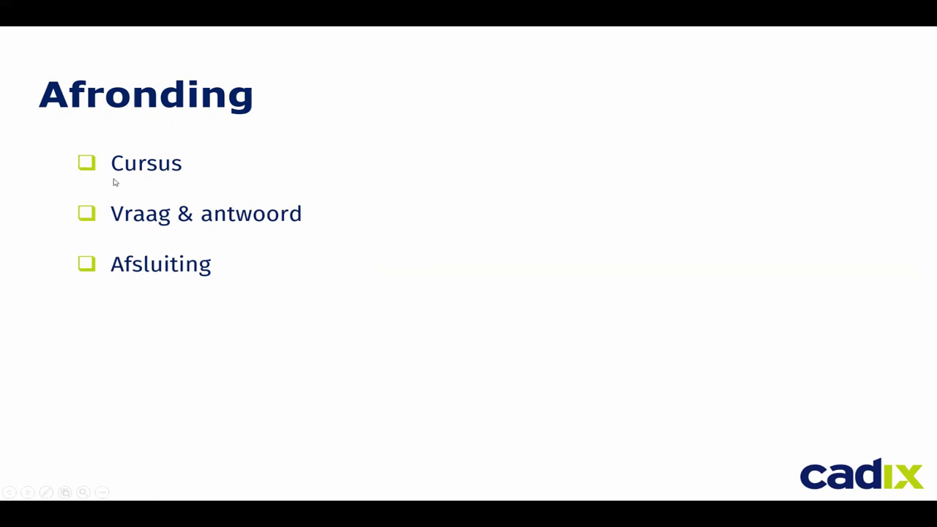
# Reveal the course bullet list on Afronding, then advance to the 'Vraag en antwoord' slide.
pyautogui.click(369, 247)
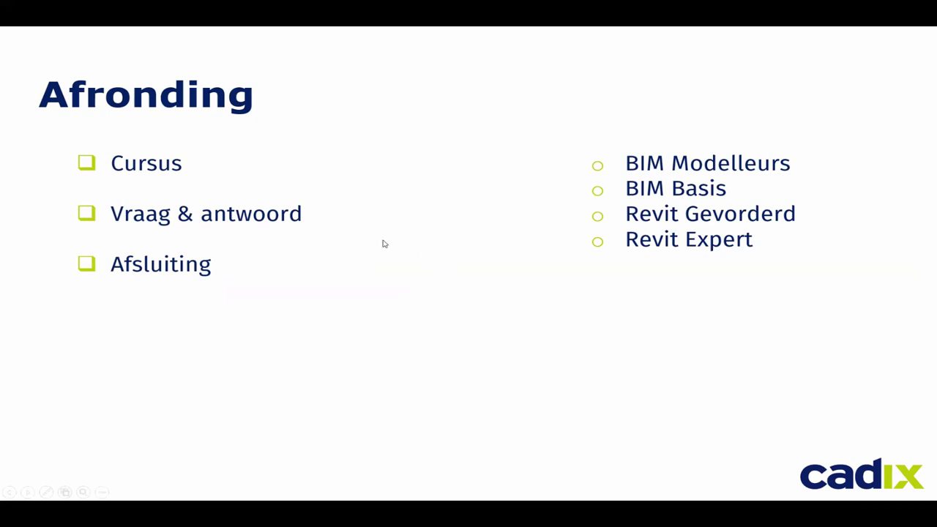
pyautogui.click(354, 234)
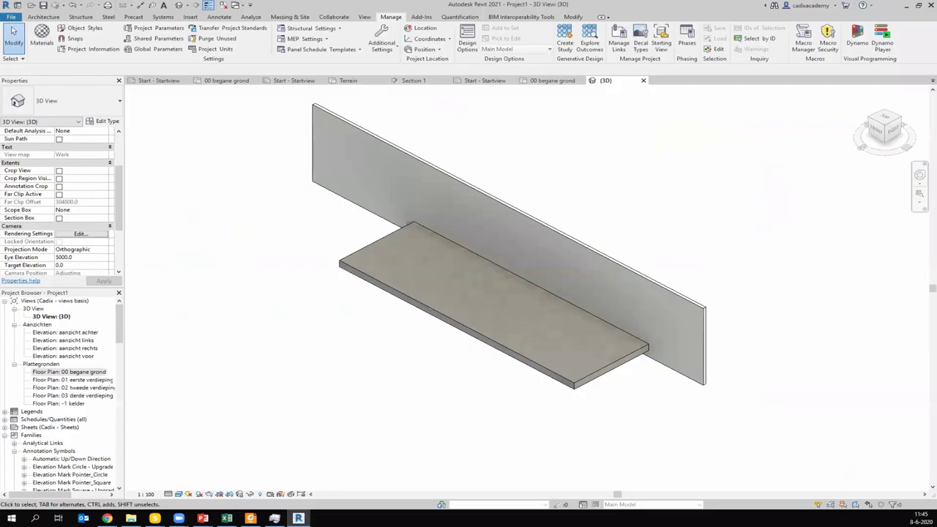
# Dismiss the save reminder, open Section 1 of the Cadix office model, and inspect a wall.
pyautogui.click(229, 80)
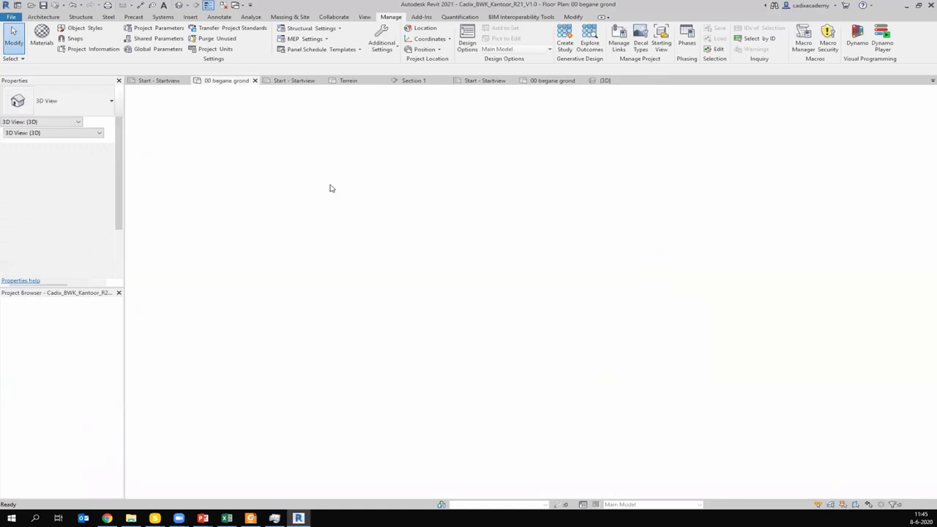
pyautogui.doubleClick(55, 340)
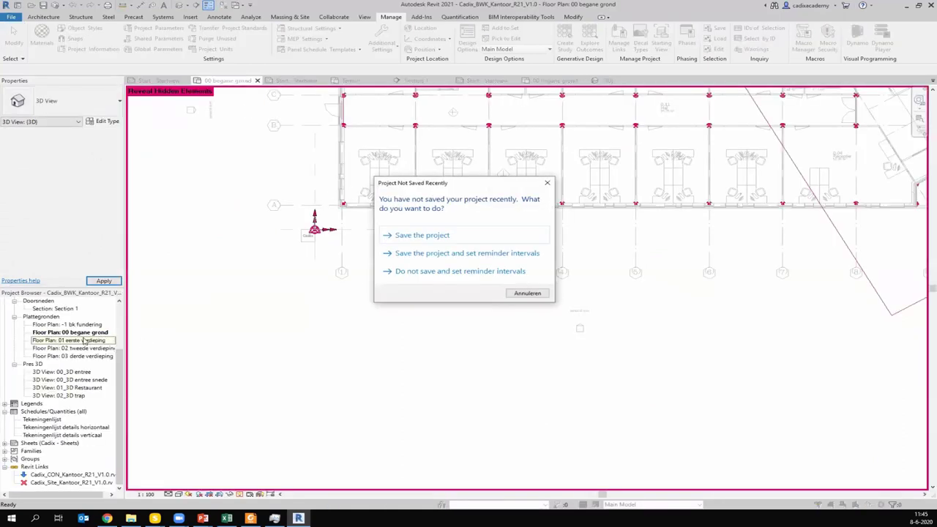
pyautogui.click(546, 183)
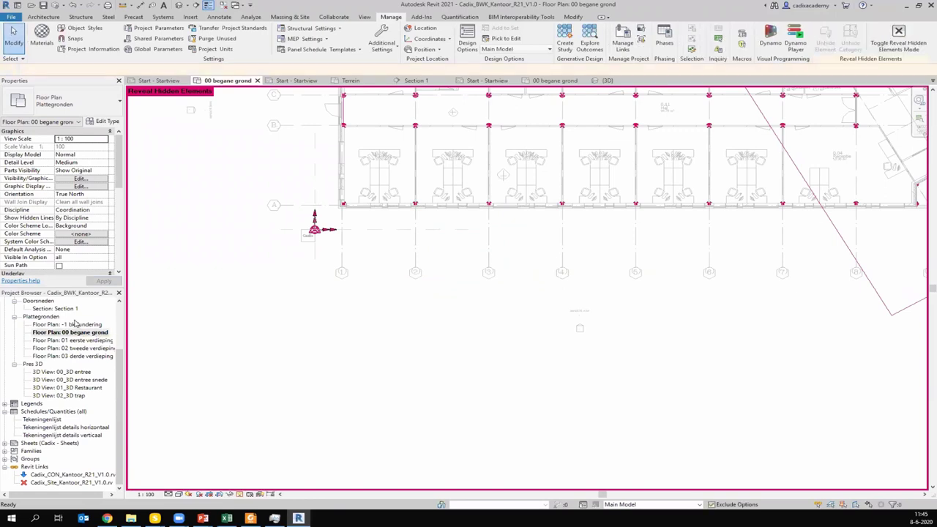
pyautogui.doubleClick(64, 309)
pyautogui.scroll(3, 612, 258)
pyautogui.scroll(3, 575, 324)
pyautogui.scroll(2, 594, 325)
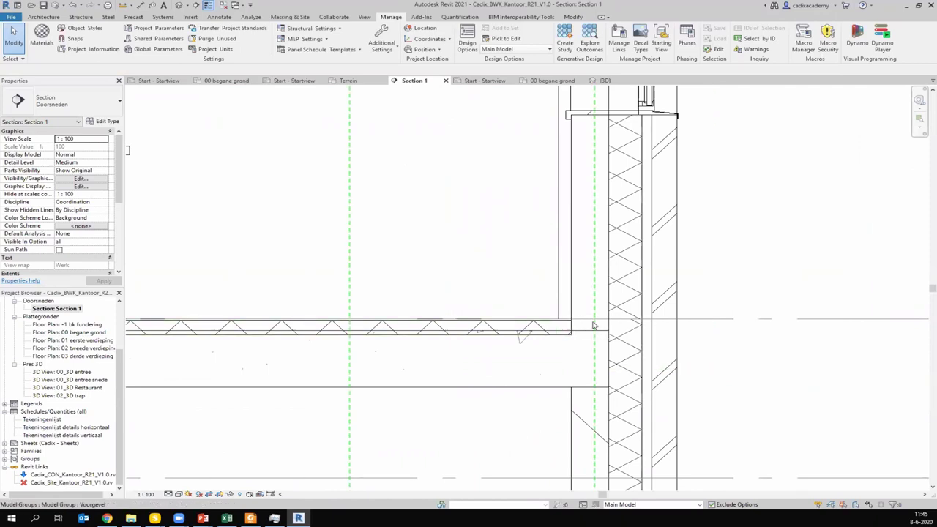
pyautogui.click(578, 257)
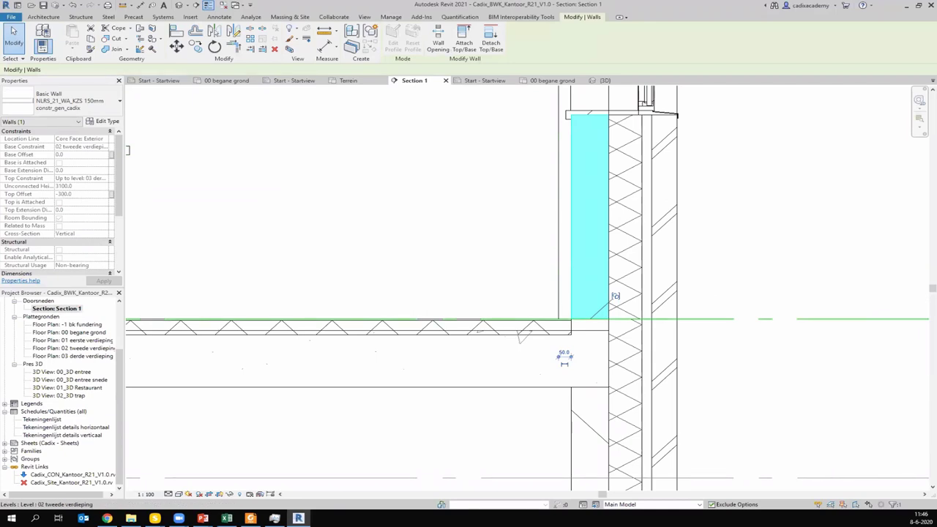
pyautogui.click(772, 184)
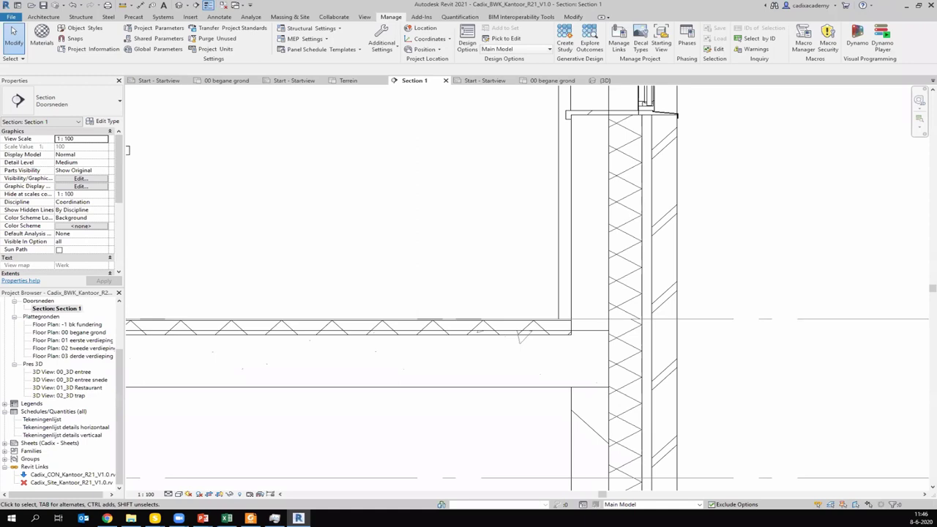
pyautogui.scroll(-4, 578, 233)
pyautogui.scroll(-4, 578, 233)
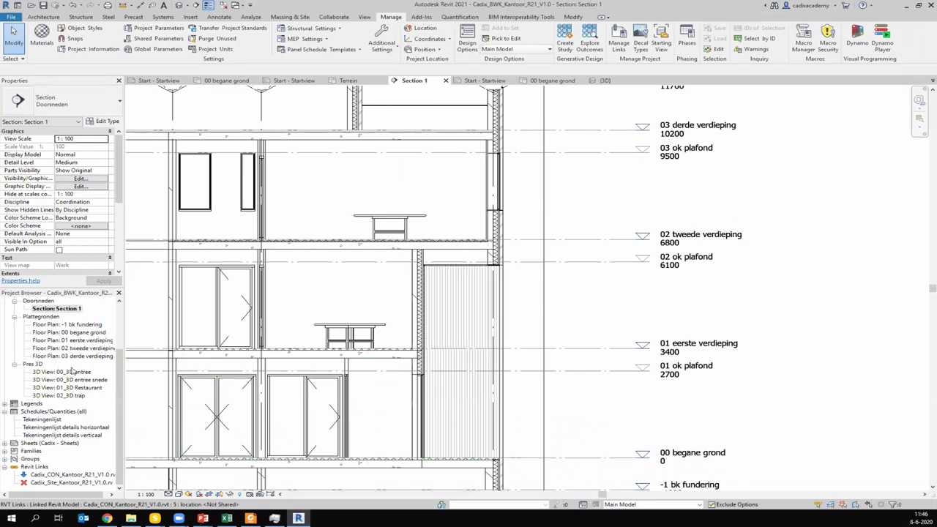
# In 00 begane grond, toggle Orientation to Project North and back to True North, then end Reveal Hidden Elements.
pyautogui.doubleClick(74, 333)
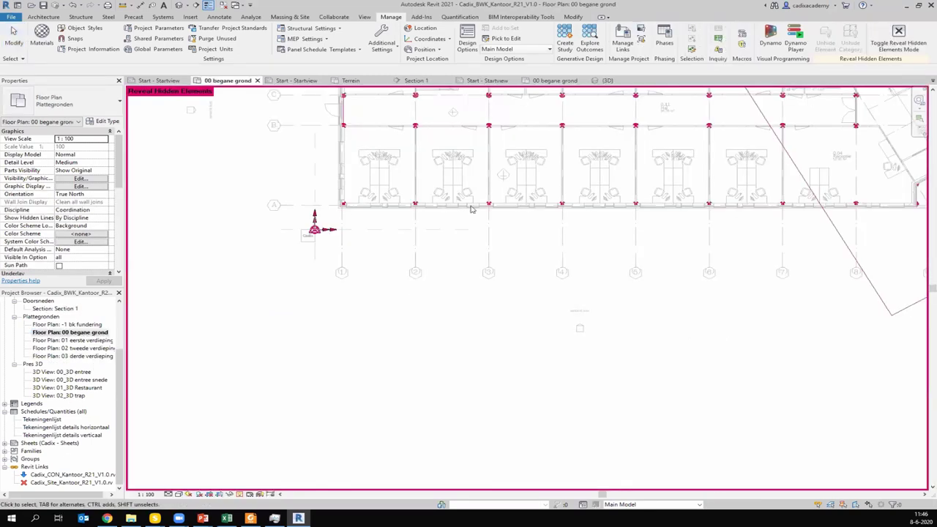
pyautogui.scroll(-3, 367, 335)
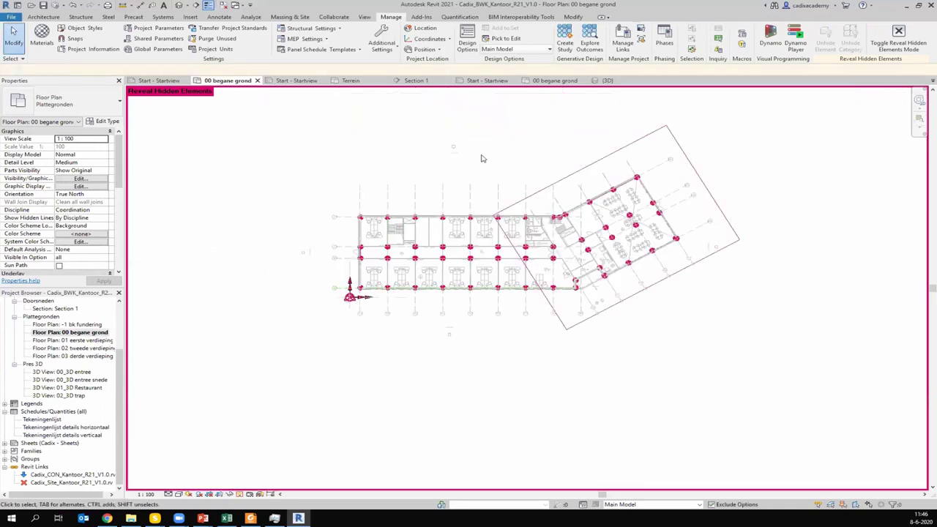
pyautogui.scroll(1, 482, 158)
pyautogui.click(84, 194)
pyautogui.click(92, 202)
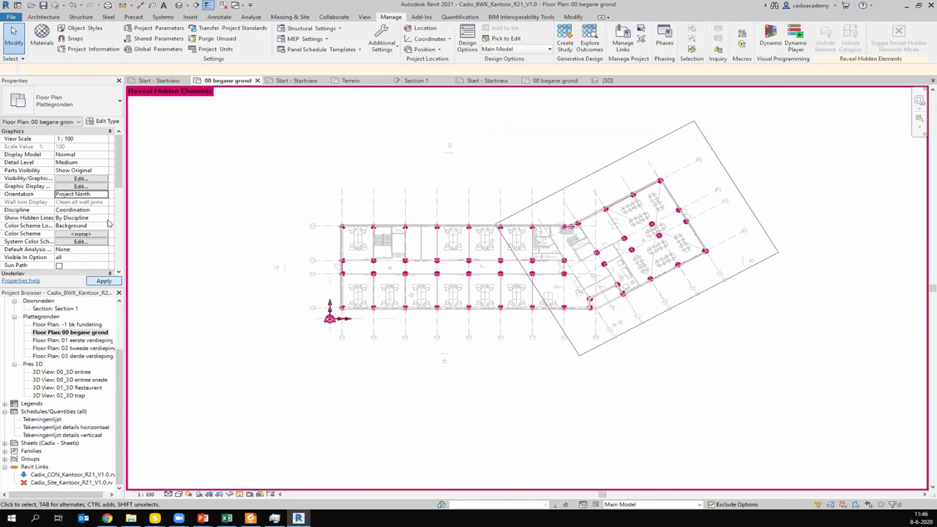
pyautogui.click(103, 194)
pyautogui.click(87, 217)
pyautogui.click(103, 194)
pyautogui.click(81, 210)
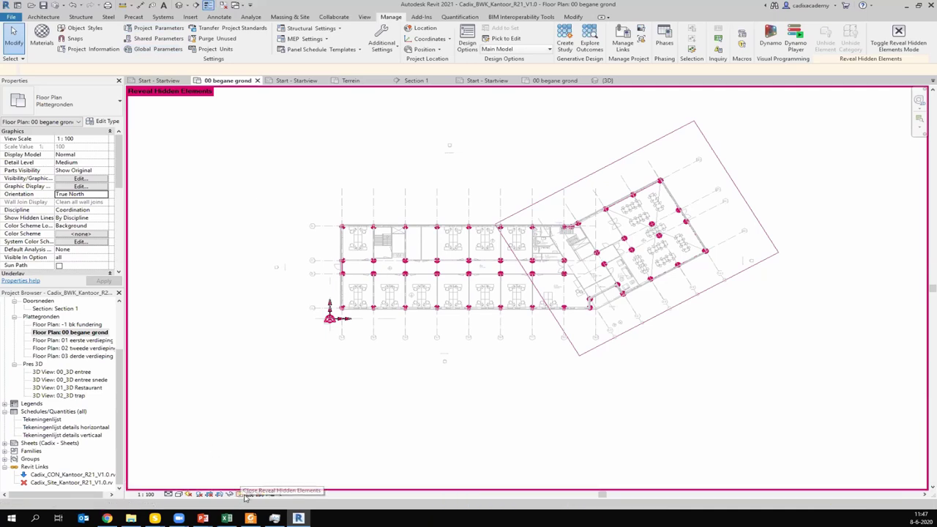
pyautogui.click(248, 494)
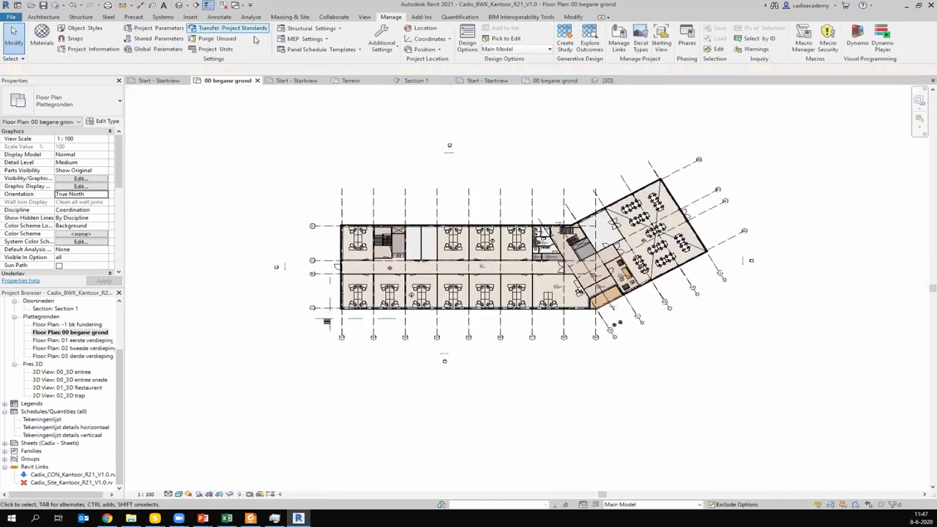
# Start a new project from the Cadix 2021 V8.0 template and open its empty 00 begane grond plan.
pyautogui.click(11, 16)
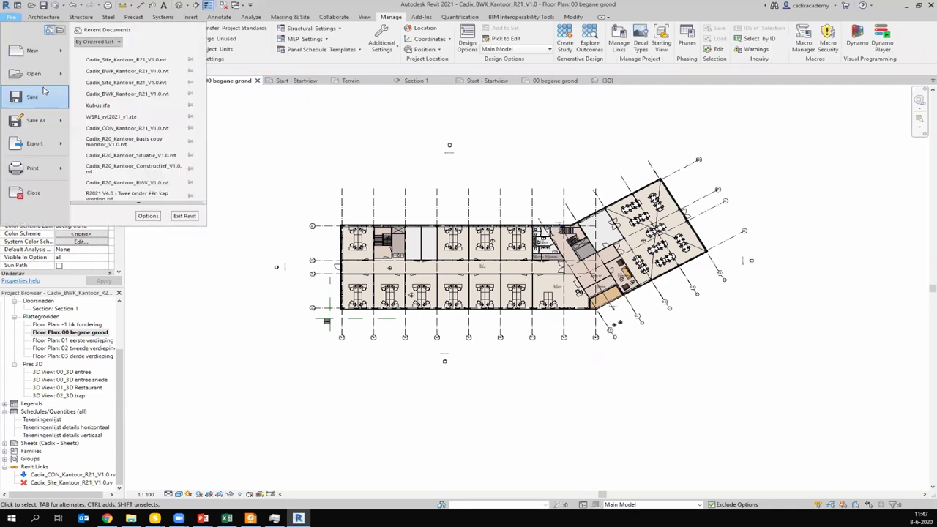
pyautogui.click(43, 49)
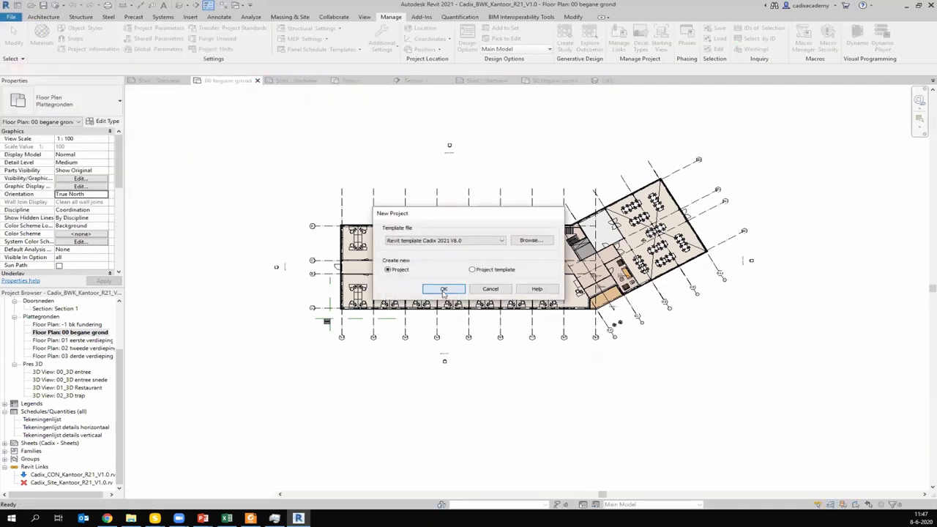
pyautogui.click(443, 290)
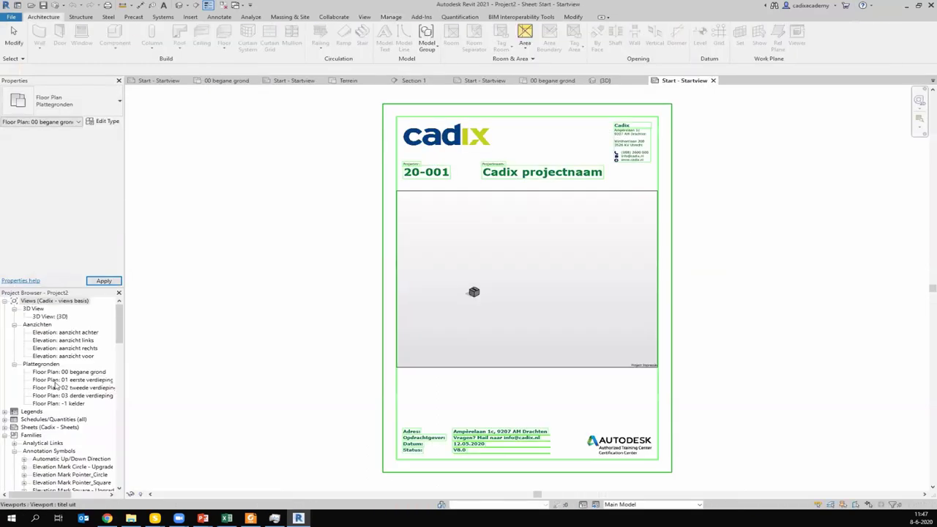
pyautogui.doubleClick(69, 372)
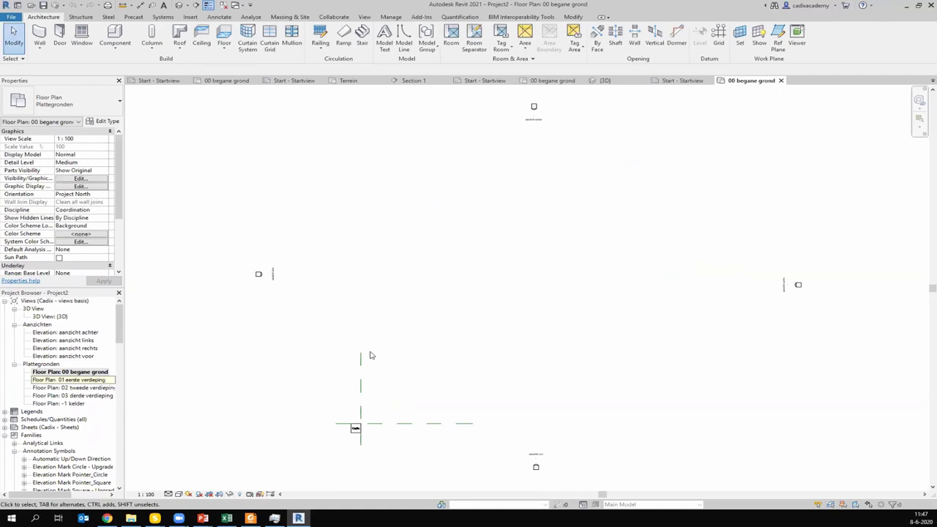
# Specify shared coordinates at Project2's base point: North/South 10000, East/West 0, elevation 1000.
pyautogui.click(398, 19)
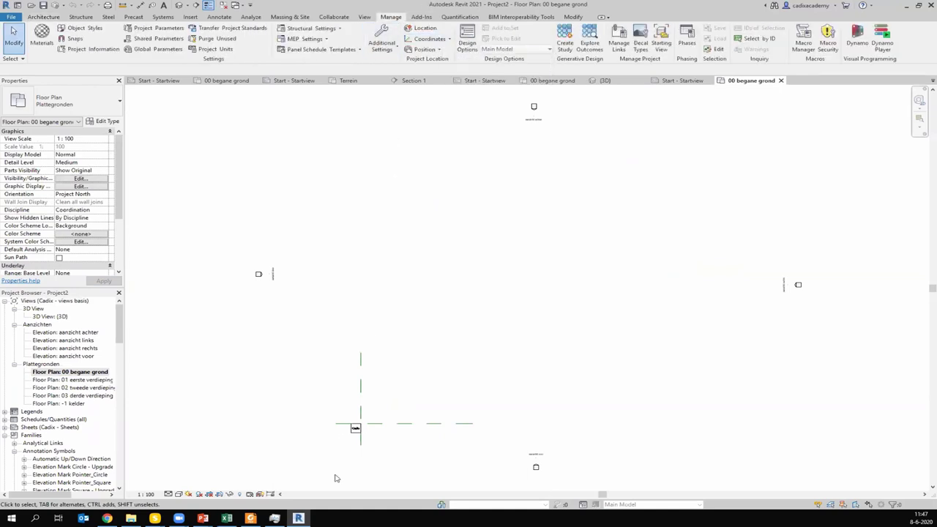
pyautogui.click(259, 493)
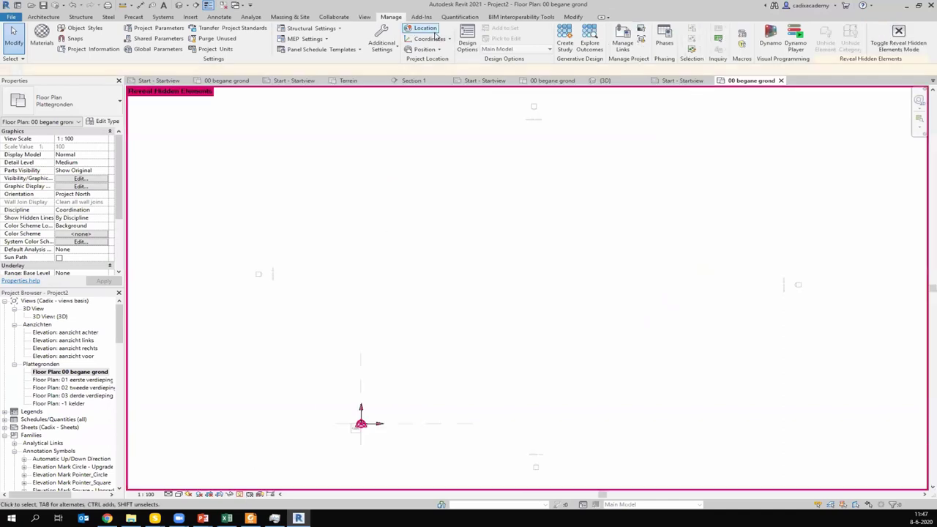
pyautogui.click(432, 38)
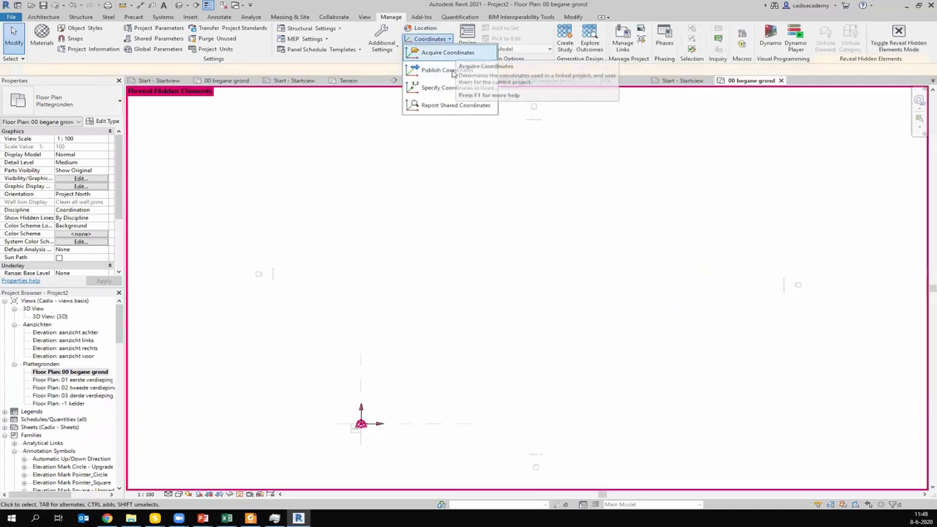
pyautogui.click(443, 104)
pyautogui.click(442, 38)
pyautogui.click(450, 90)
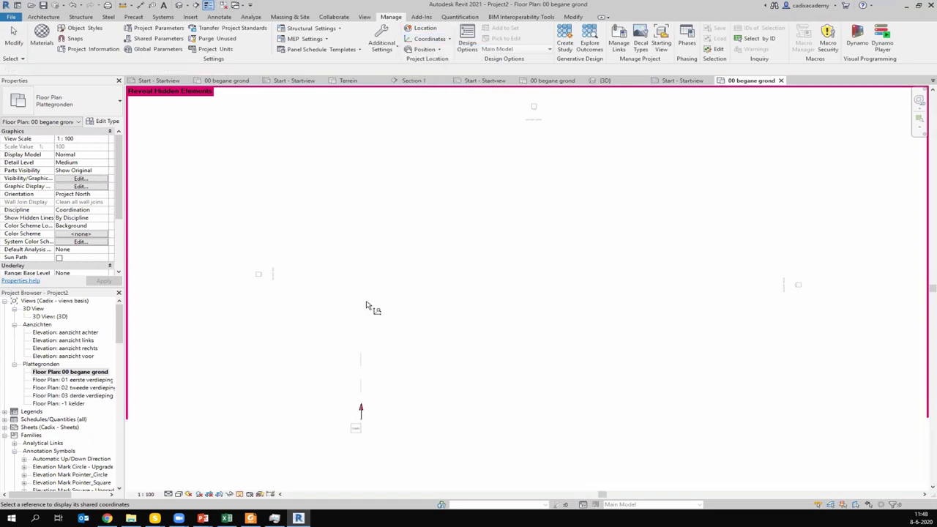
pyautogui.click(357, 422)
pyautogui.write('10000')
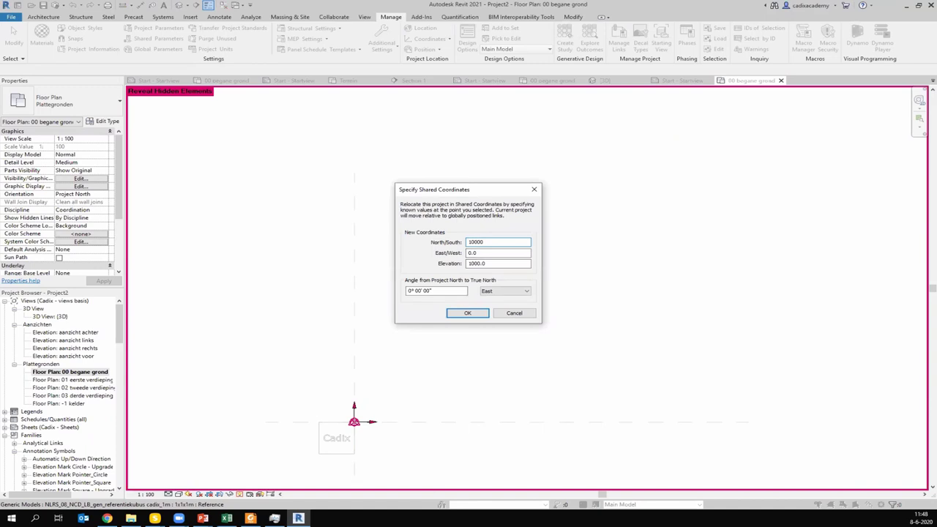
pyautogui.click(512, 254)
pyautogui.press('Return')
pyautogui.scroll(-3, 307, 351)
pyautogui.moveTo(418, 289); pyautogui.dragTo(492, 240, button='middle')
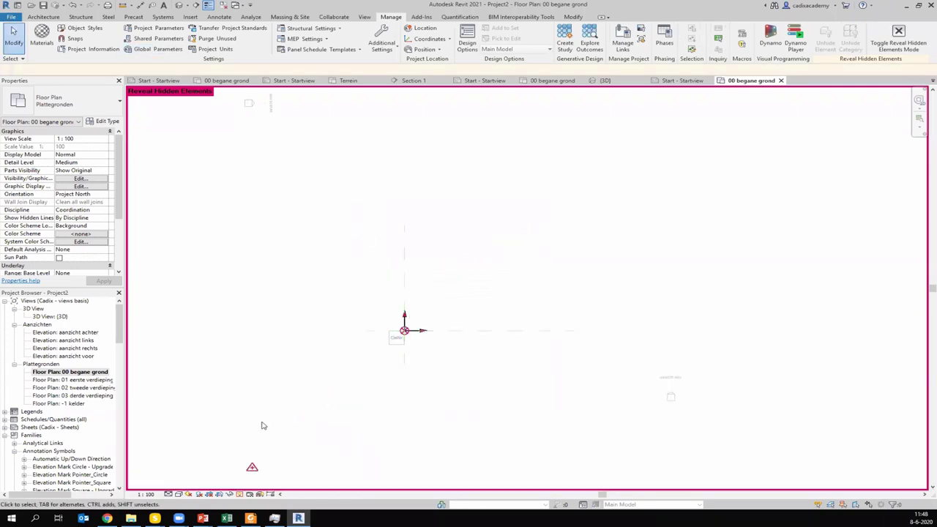
# Turn off hidden-element reveal and set the plan's orientation to True North.
pyautogui.click(238, 496)
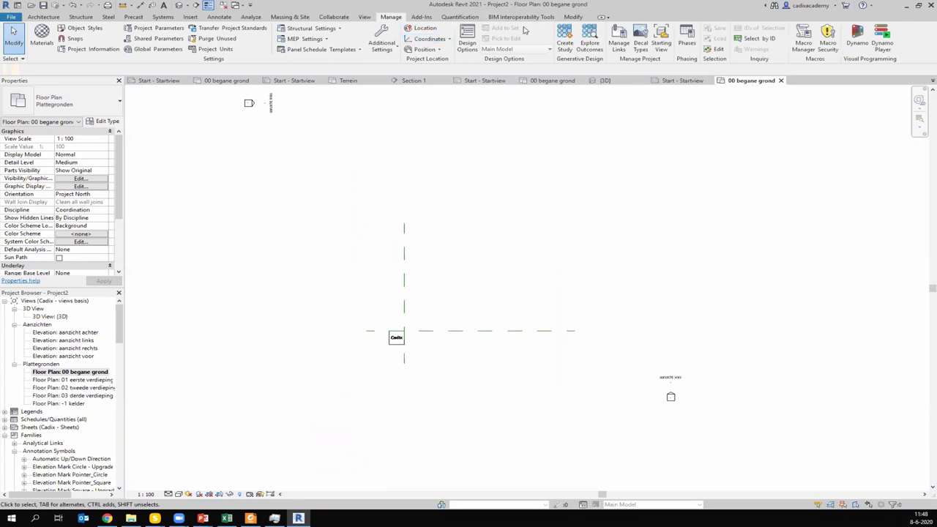
pyautogui.click(430, 49)
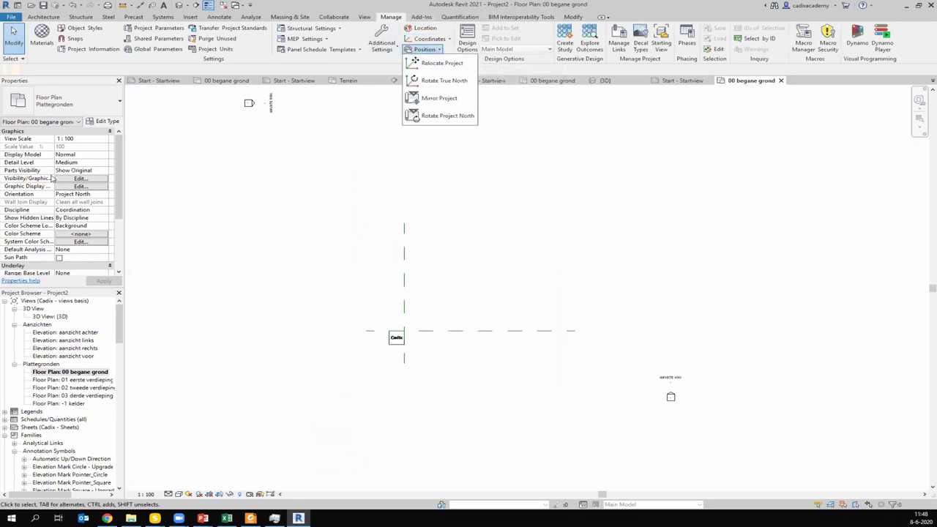
pyautogui.click(105, 193)
pyautogui.click(73, 210)
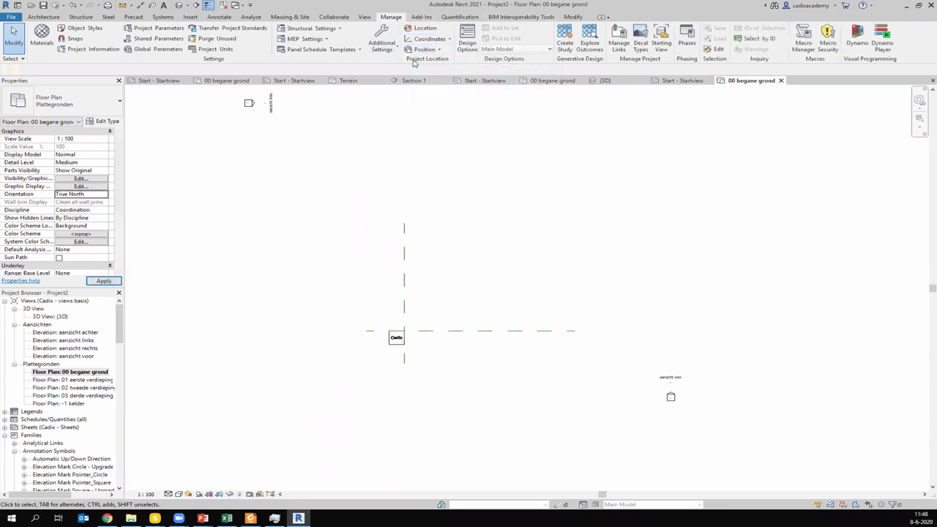
# Rotate True North 25° from Project North, then return the plan orientation to Project North.
pyautogui.click(424, 49)
pyautogui.click(441, 81)
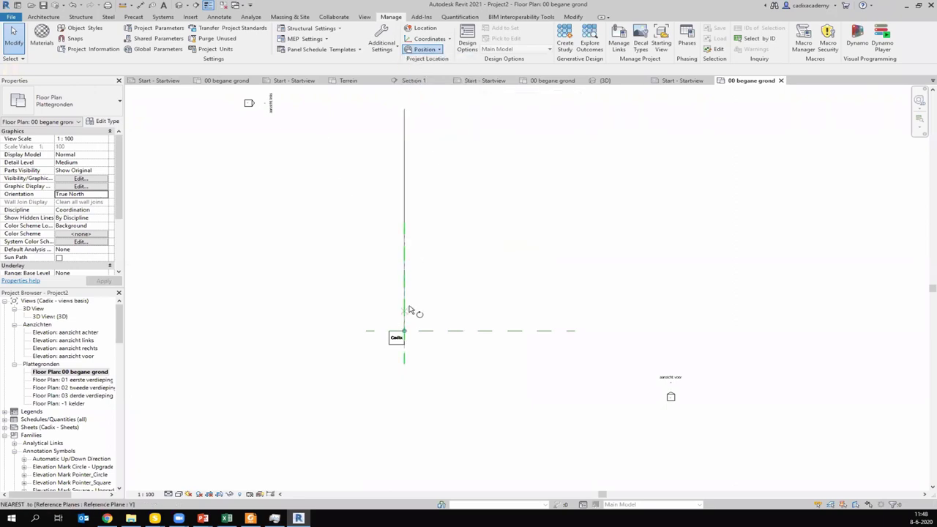
pyautogui.click(575, 333)
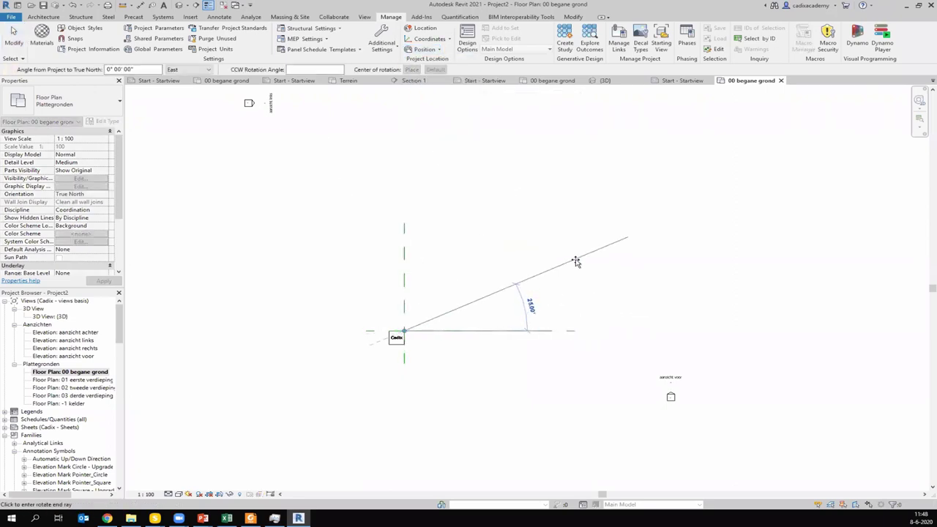
pyautogui.click(632, 240)
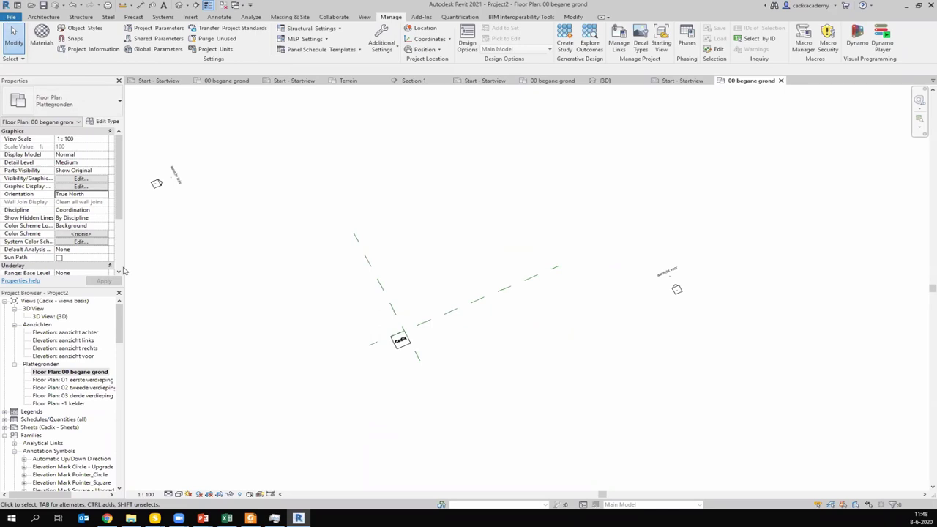
pyautogui.click(93, 195)
pyautogui.click(81, 206)
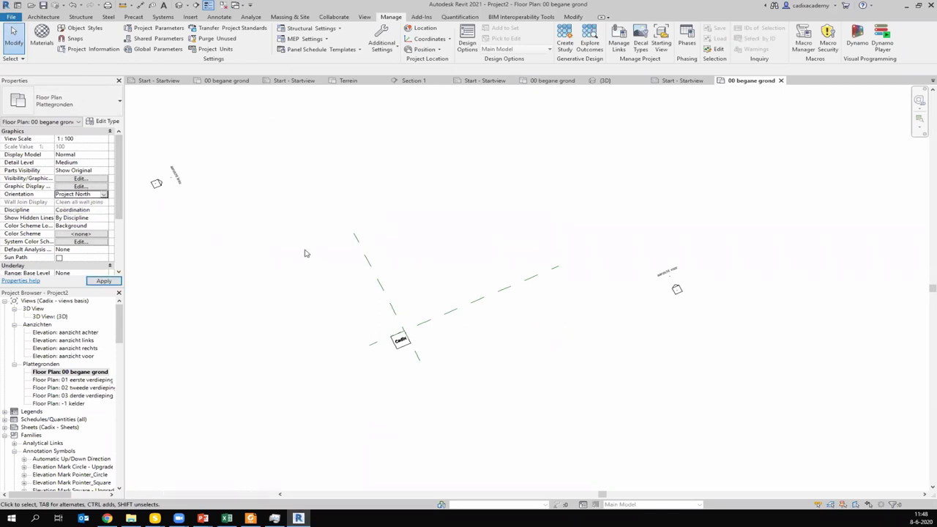
# Save the new project as A and close it.
pyautogui.click(11, 16)
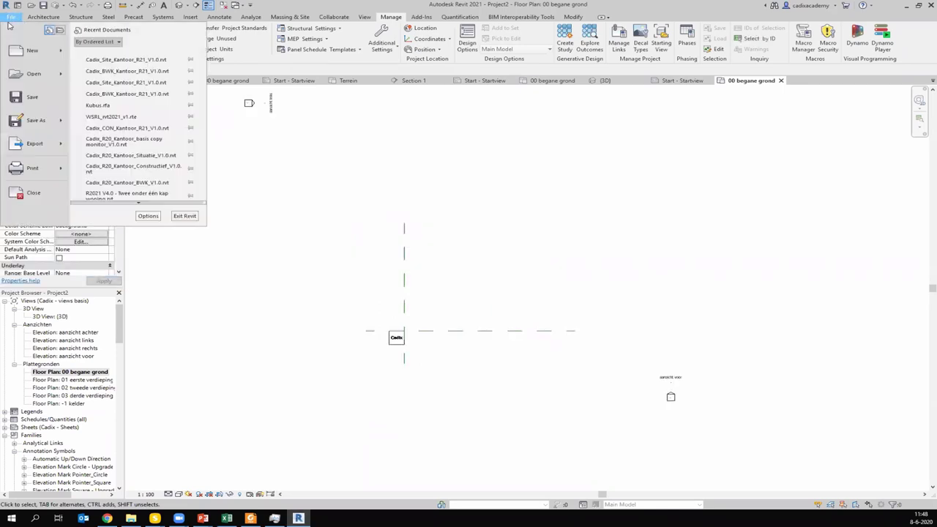
pyautogui.moveTo(34, 120)
pyautogui.click(174, 90)
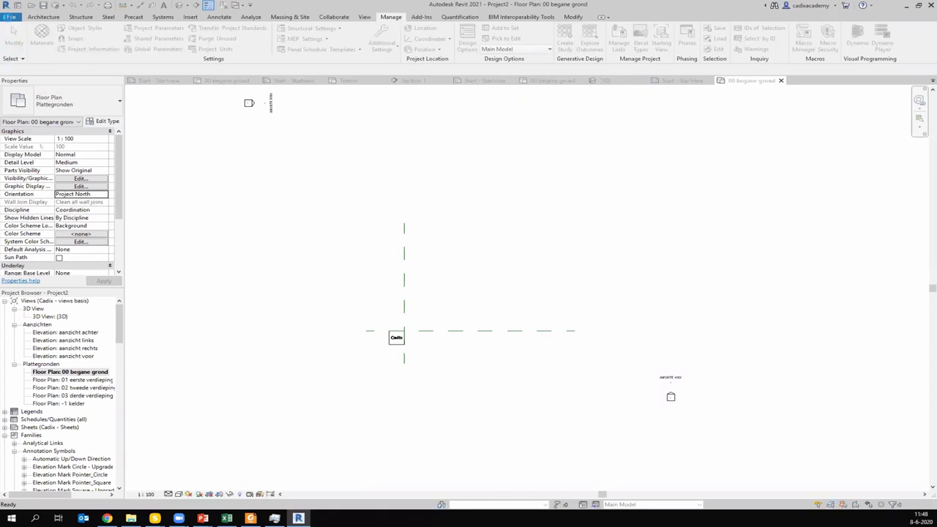
pyautogui.click(11, 18)
pyautogui.click(42, 195)
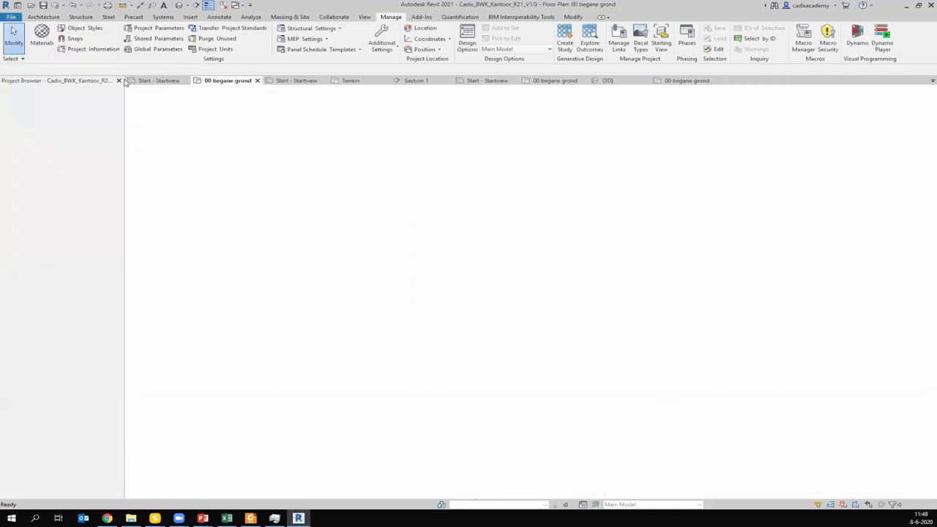
# Close the Cadix_BWK_Kantoor office model without saving changes.
pyautogui.click(11, 22)
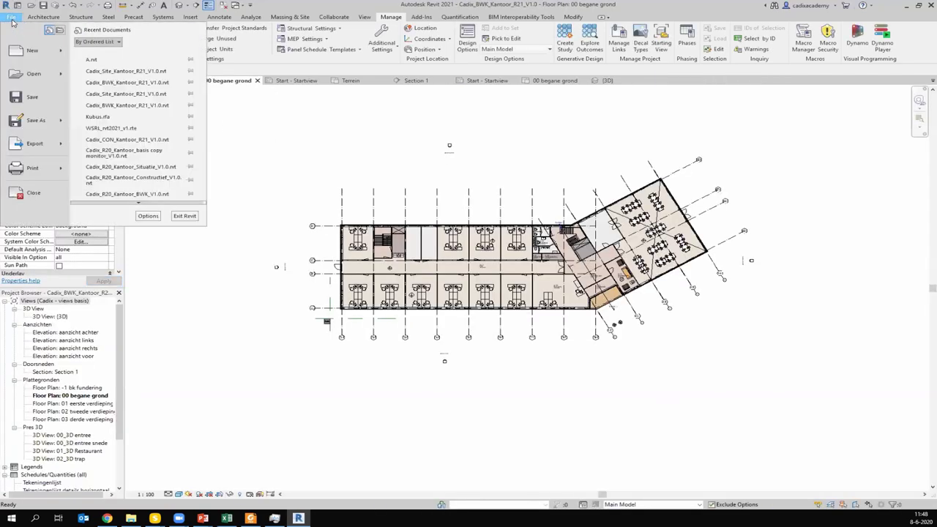
pyautogui.click(64, 201)
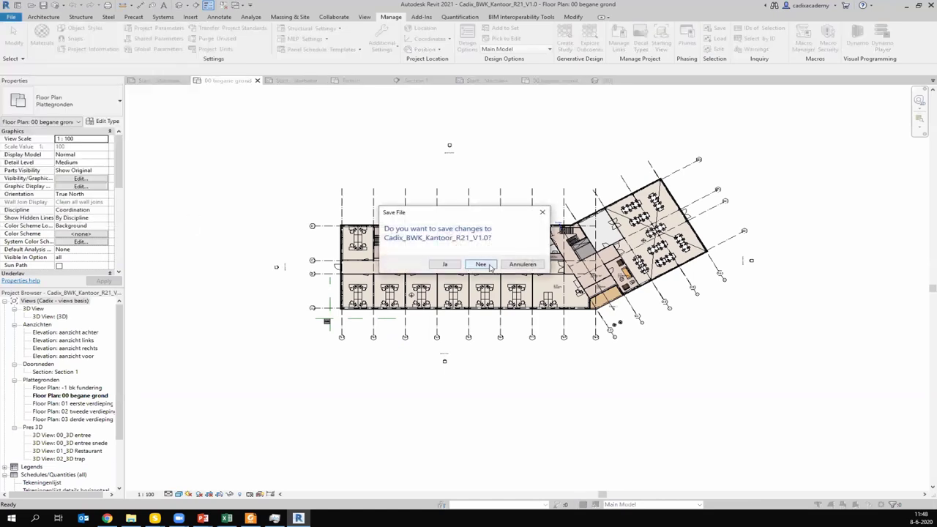
pyautogui.click(482, 265)
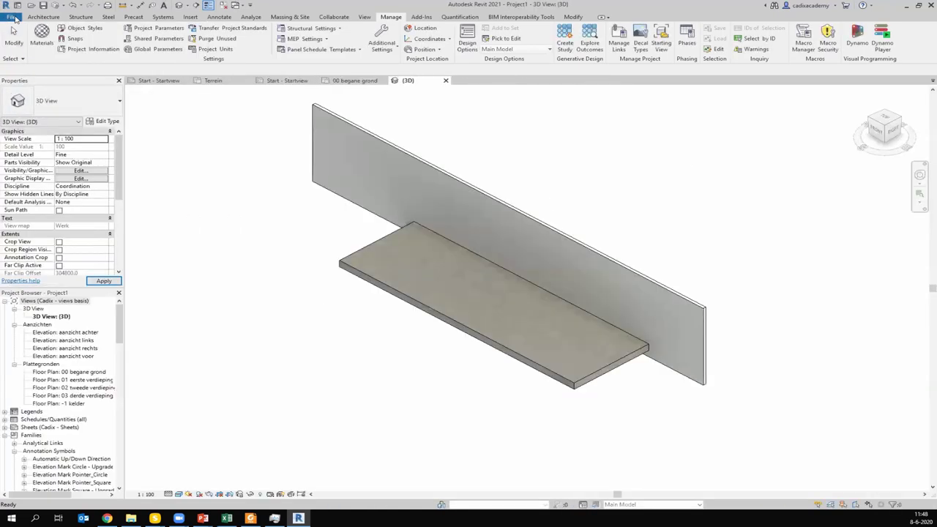
pyautogui.click(11, 17)
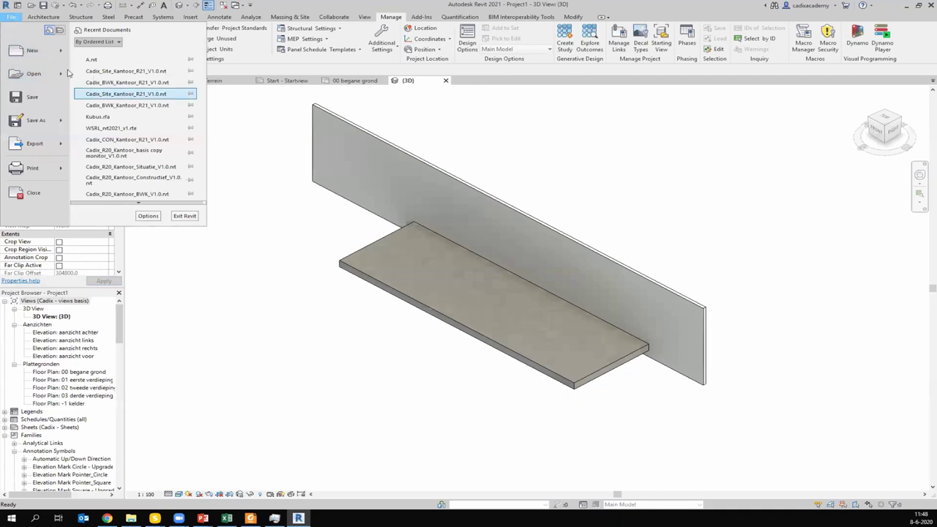
pyautogui.click(550, 139)
# Delete Project1's wall and slab and open its 00 begane grond floor plan.
pyautogui.moveTo(685, 173); pyautogui.dragTo(380, 349)
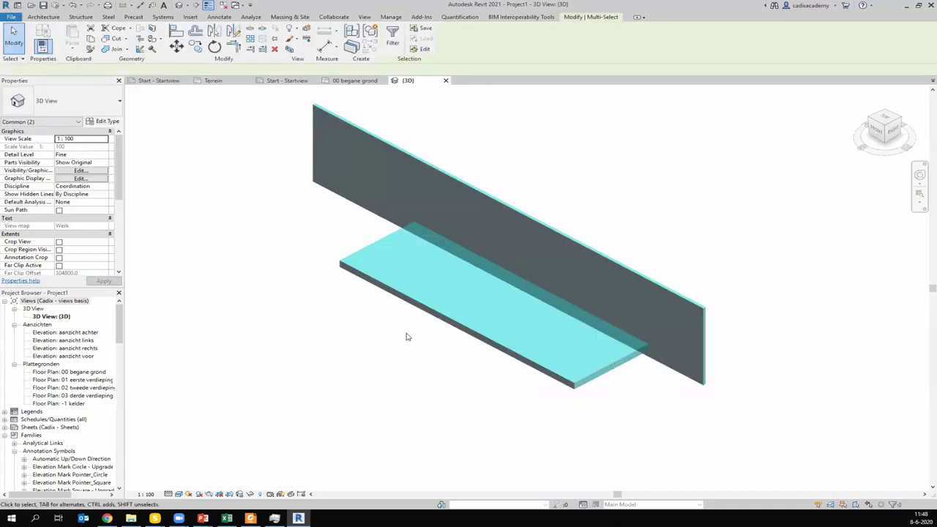
pyautogui.press('Delete')
pyautogui.doubleClick(73, 372)
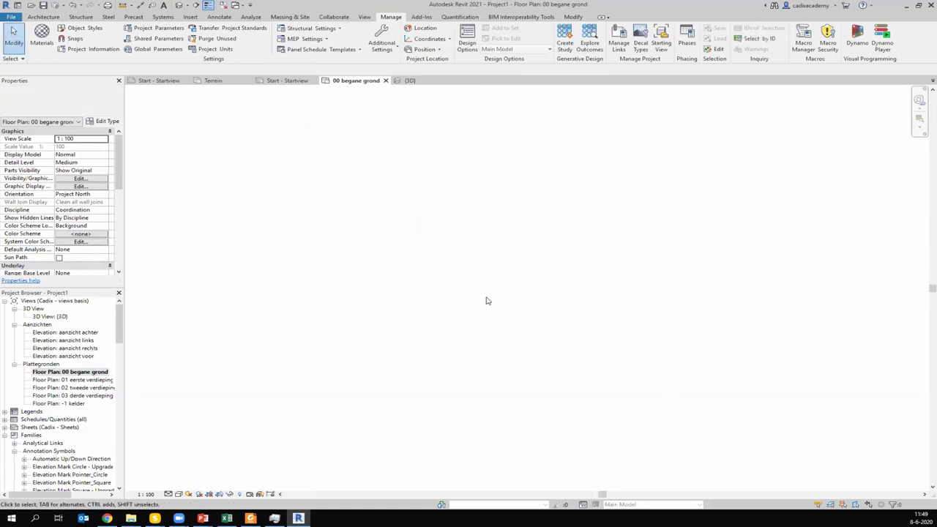
# Fit the plan in view and link the Revit model A into Project1.
pyautogui.middleClick(446, 321)
pyautogui.click(239, 494)
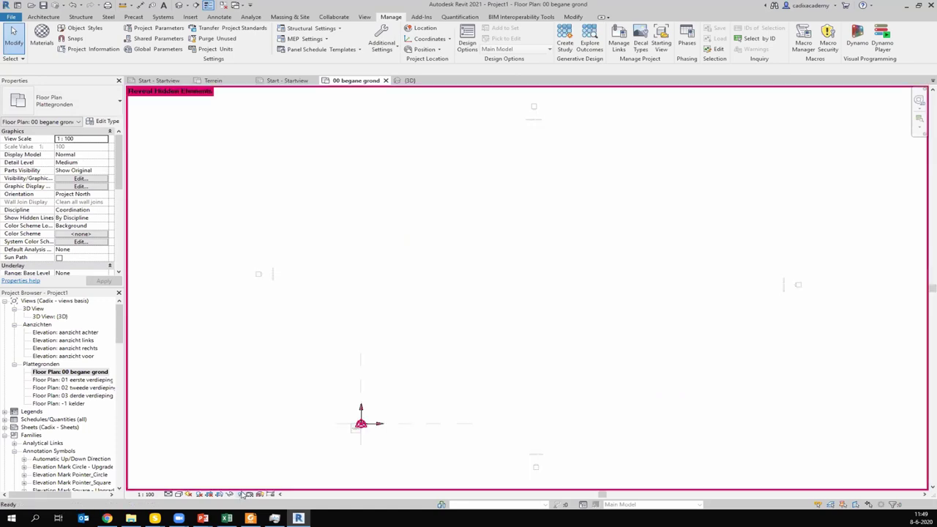
pyautogui.scroll(3, 358, 431)
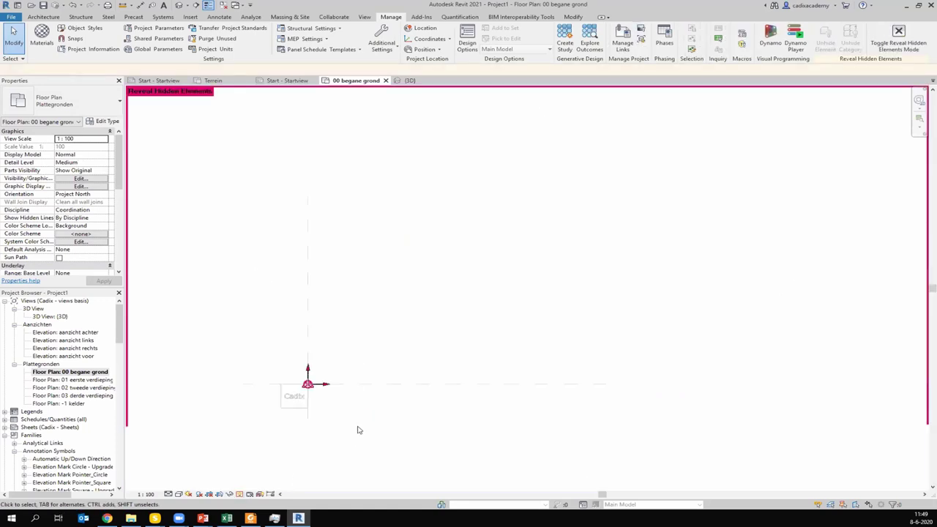
pyautogui.click(239, 494)
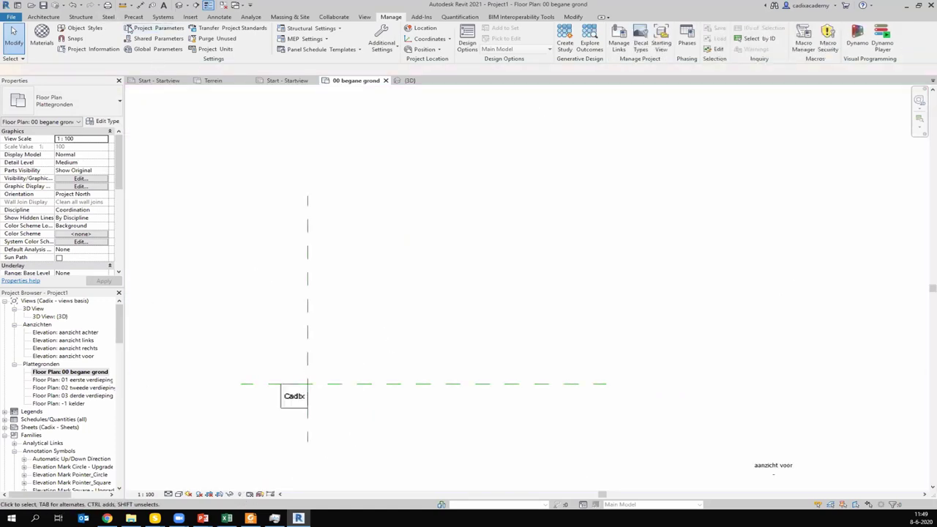
pyautogui.click(190, 16)
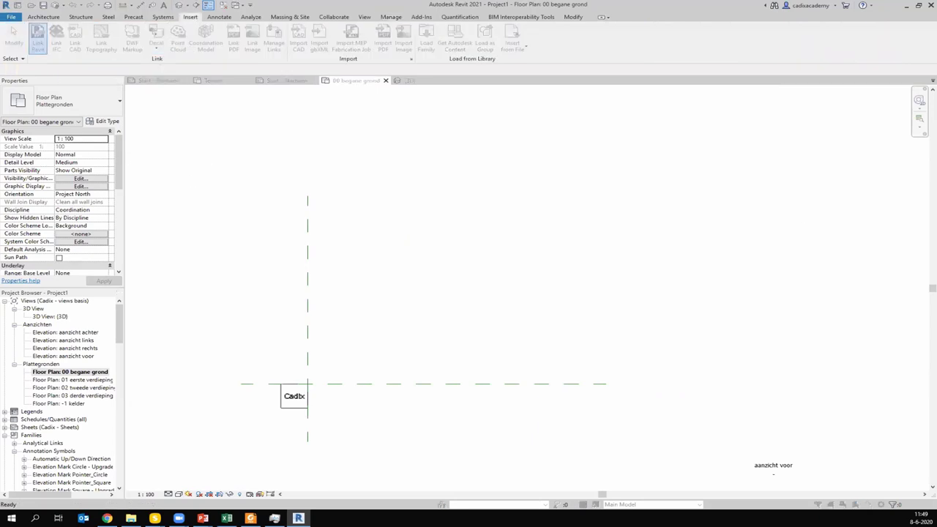
pyautogui.click(38, 38)
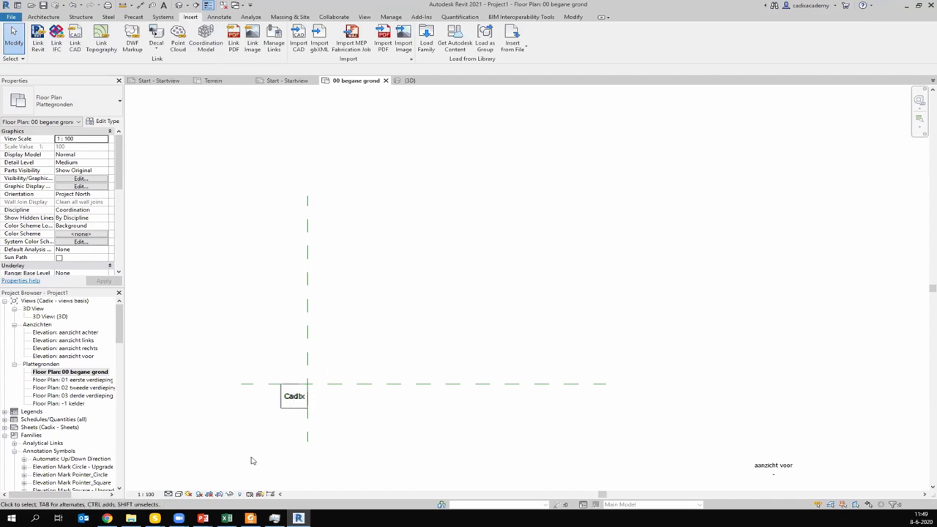
# Attempt Acquire Coordinates by picking in the plan, then reveal hidden elements.
pyautogui.click(238, 495)
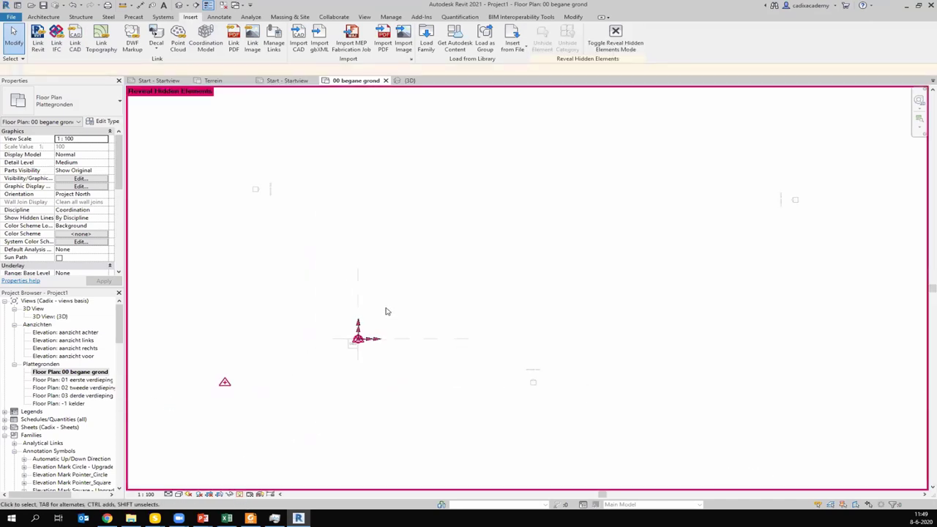
pyautogui.scroll(3, 330, 340)
pyautogui.scroll(-2, 513, 187)
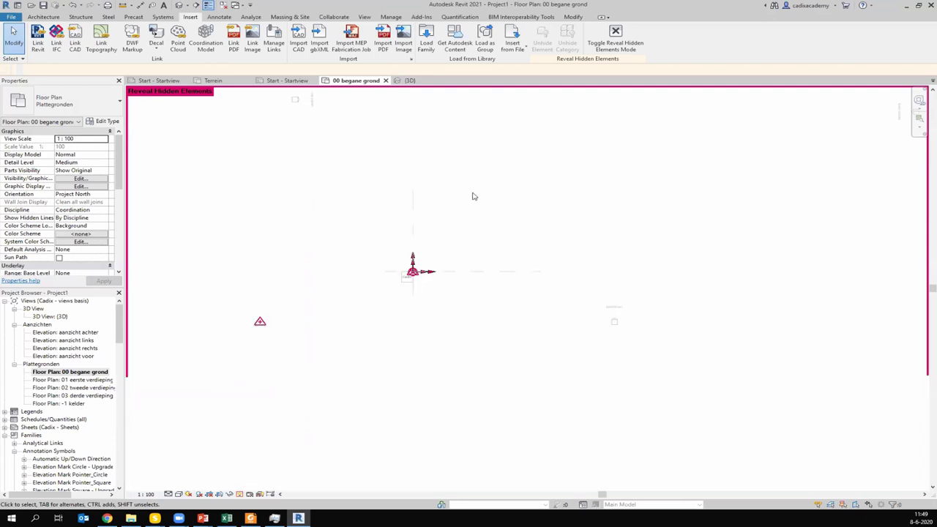
pyautogui.click(239, 495)
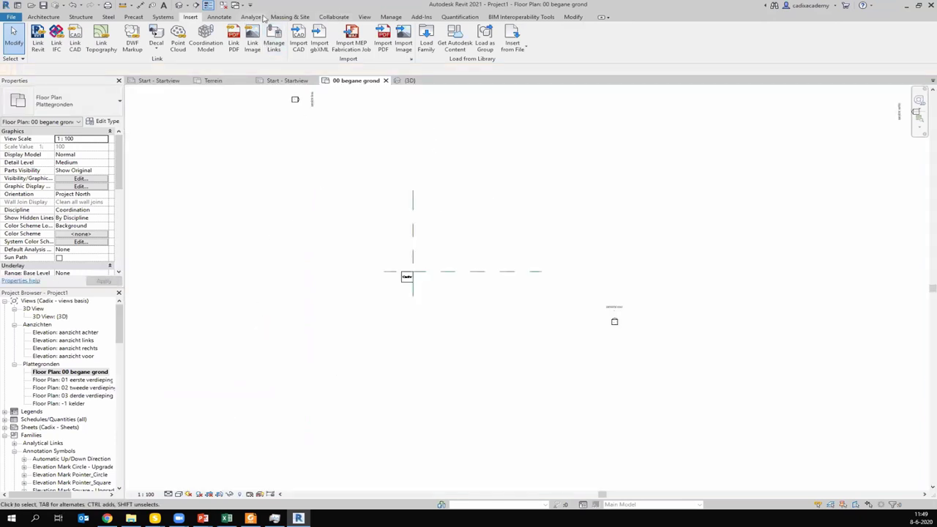
pyautogui.click(391, 17)
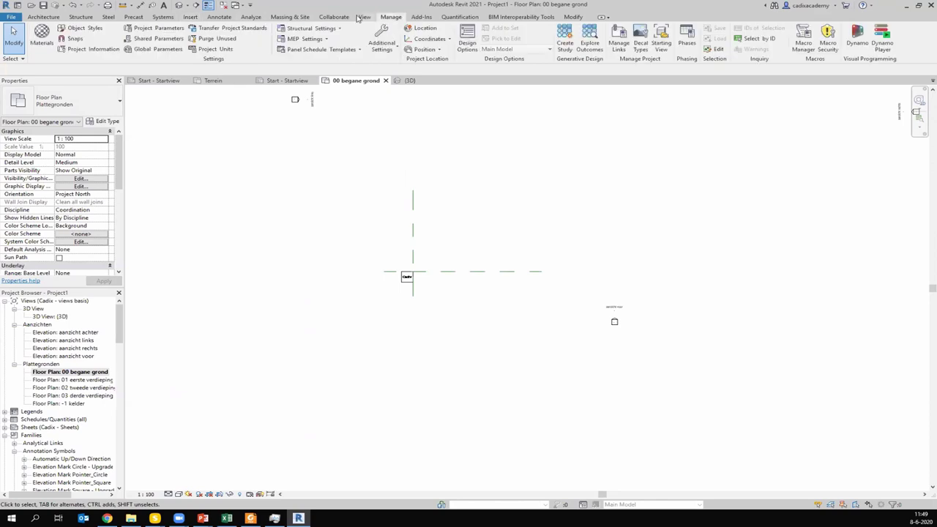
pyautogui.click(429, 39)
pyautogui.click(446, 51)
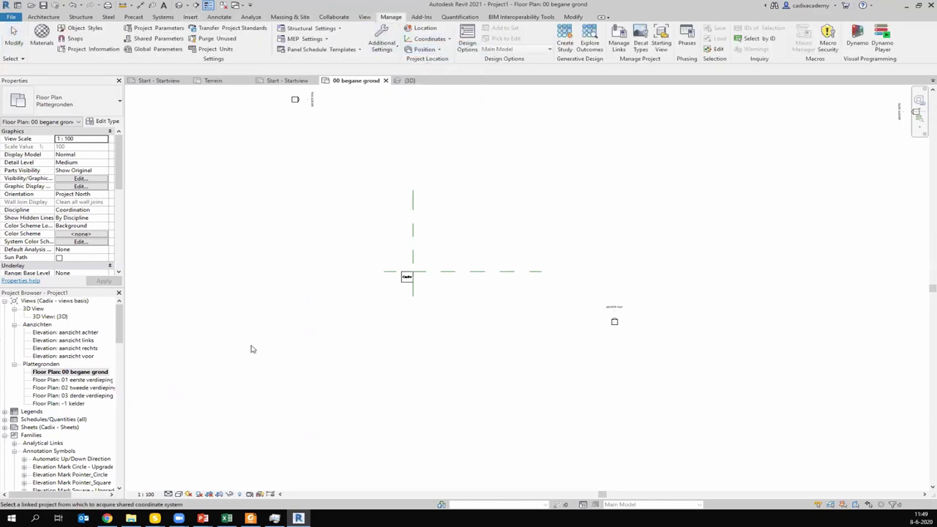
pyautogui.click(413, 260)
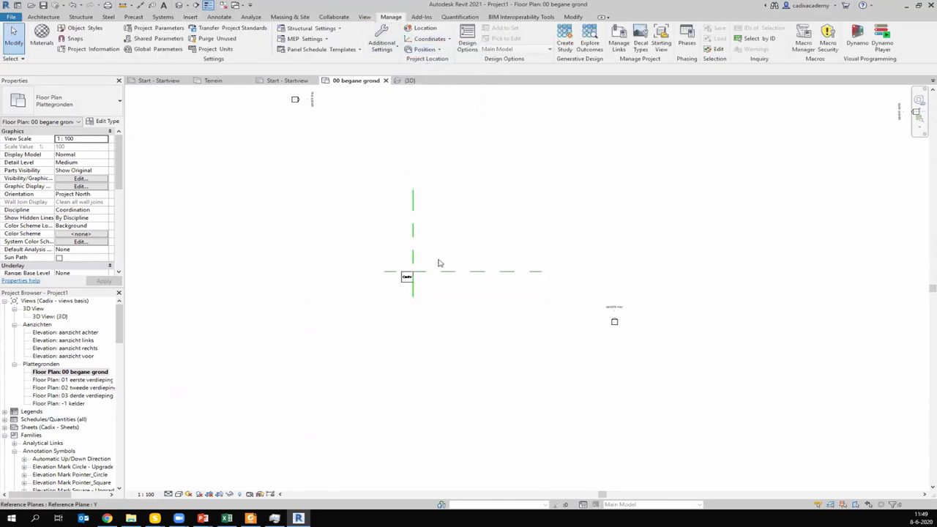
pyautogui.click(238, 495)
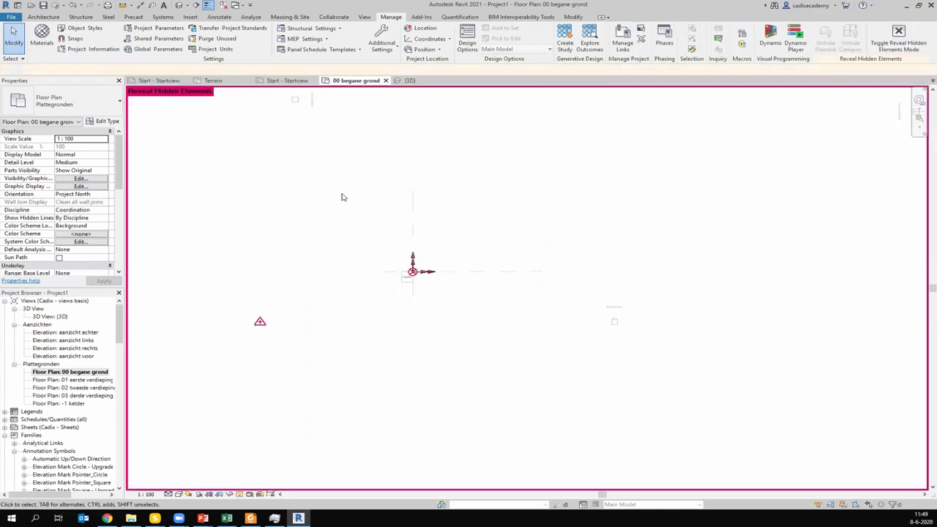
# Acquire coordinates from linked model A and dismiss the 'already in use' message.
pyautogui.click(430, 39)
pyautogui.click(439, 53)
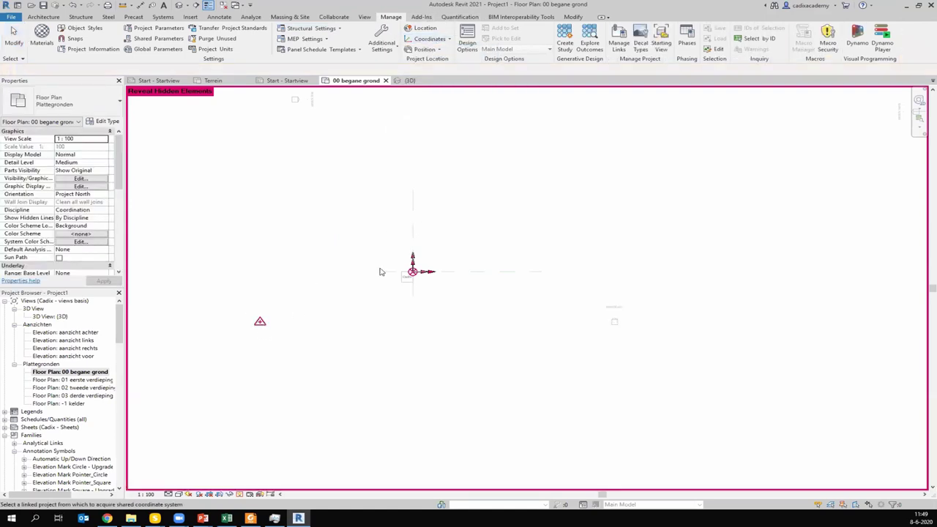
pyautogui.click(415, 240)
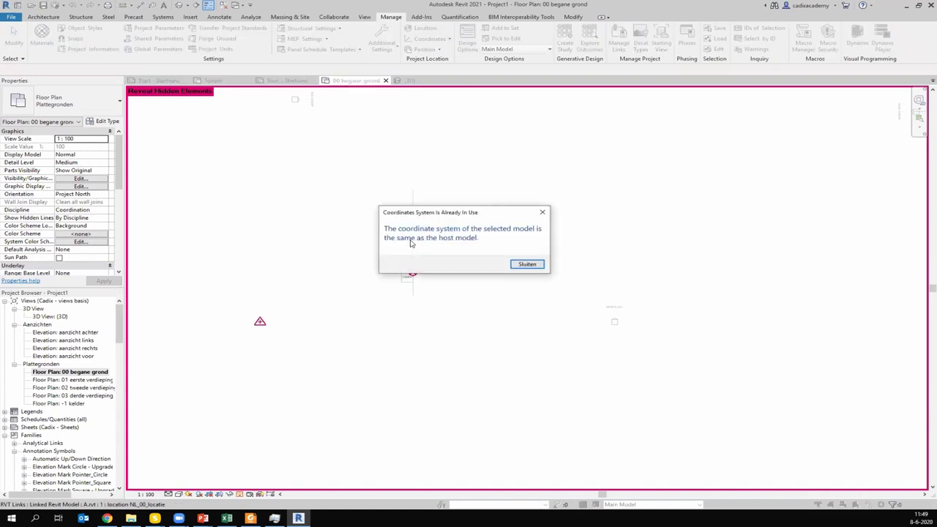
pyautogui.click(524, 263)
pyautogui.press('Escape')
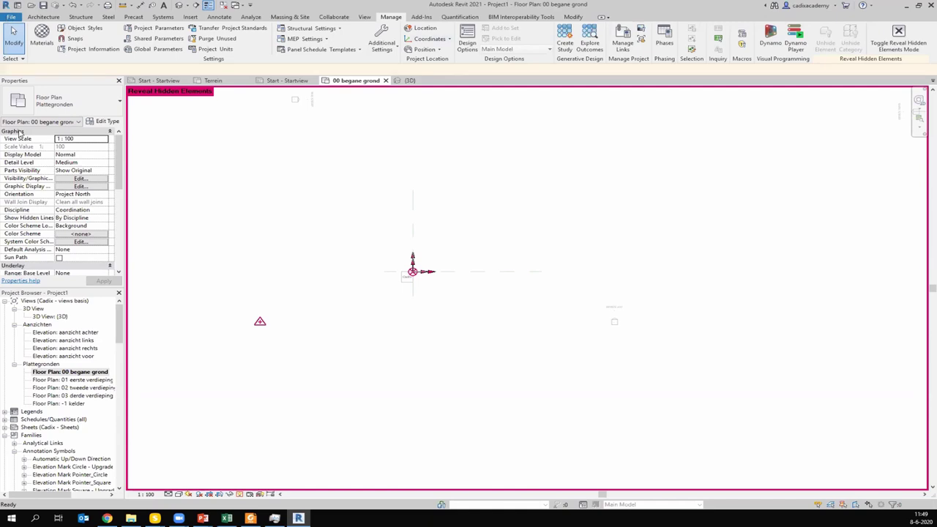
# Save the project as B and acquire coordinates from link A, confirming they already match.
pyautogui.click(11, 16)
pyautogui.click(117, 91)
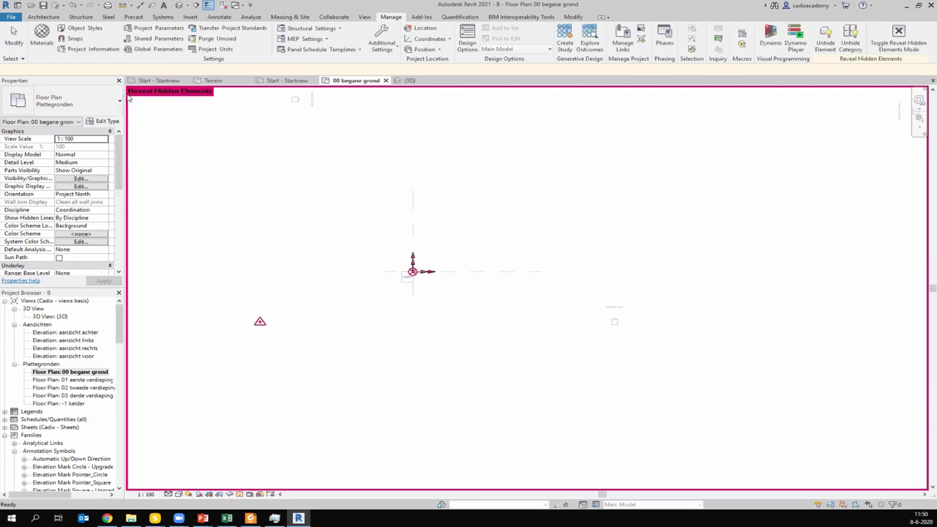
pyautogui.click(430, 38)
pyautogui.click(448, 53)
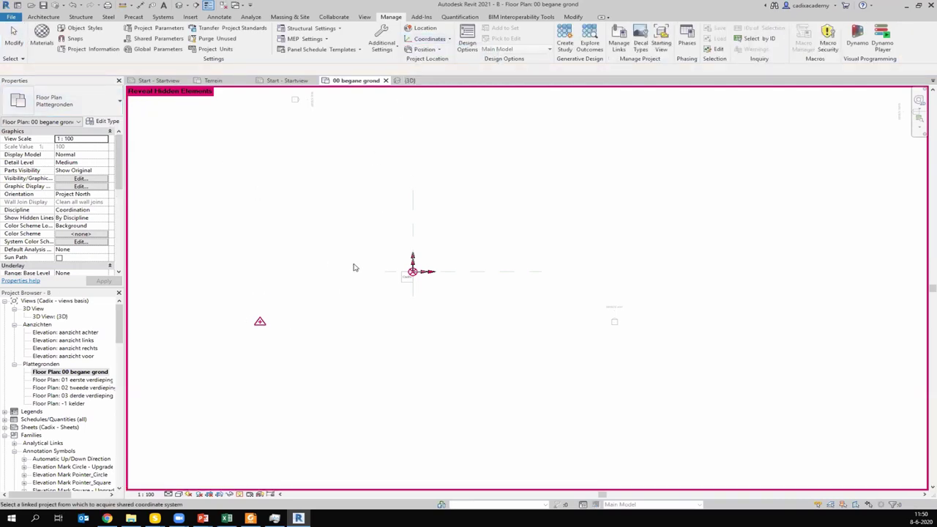
pyautogui.click(260, 322)
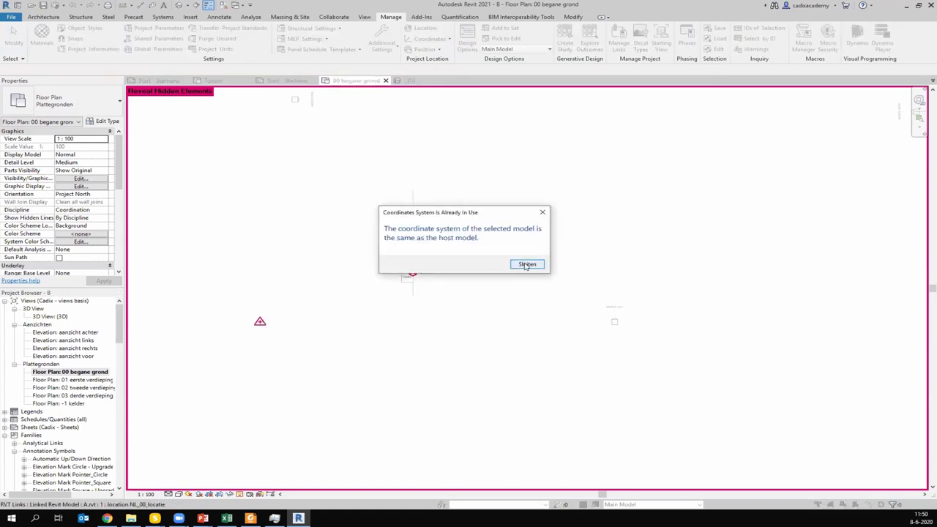
pyautogui.click(526, 264)
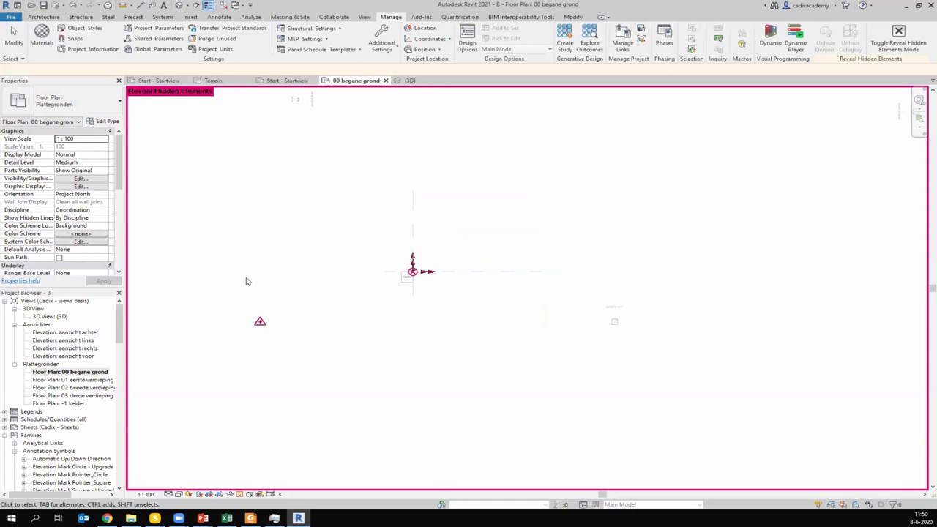
# Turn off Reveal Hidden Elements and review project B's 00 begane grond plan.
pyautogui.click(237, 493)
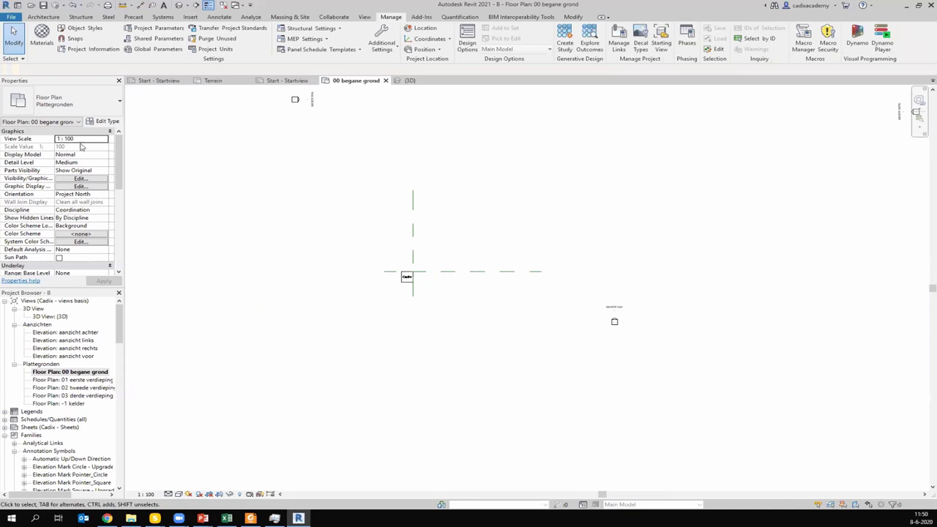
pyautogui.scroll(-2, 285, 207)
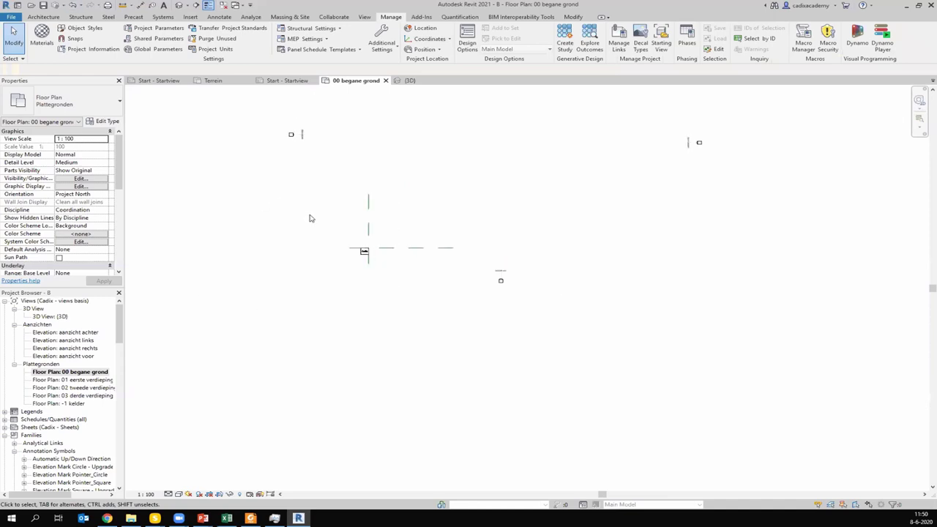
pyautogui.scroll(-1, 198, 177)
pyautogui.scroll(-2, 110, 403)
pyautogui.scroll(-2, 116, 372)
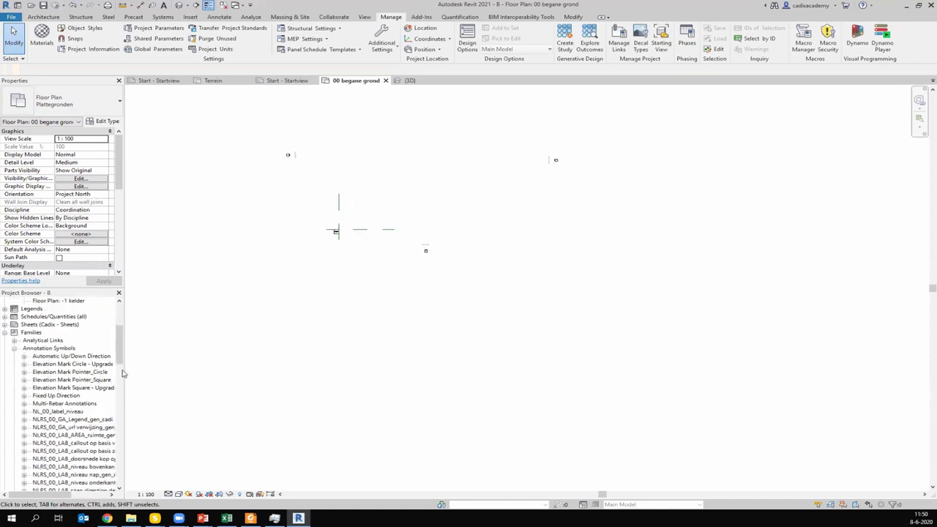
pyautogui.scroll(5, 110, 337)
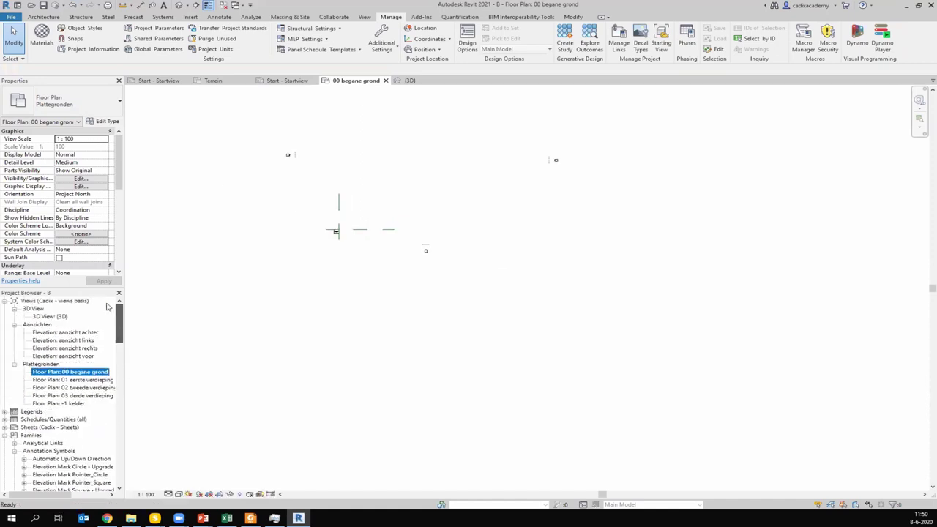
pyautogui.click(292, 293)
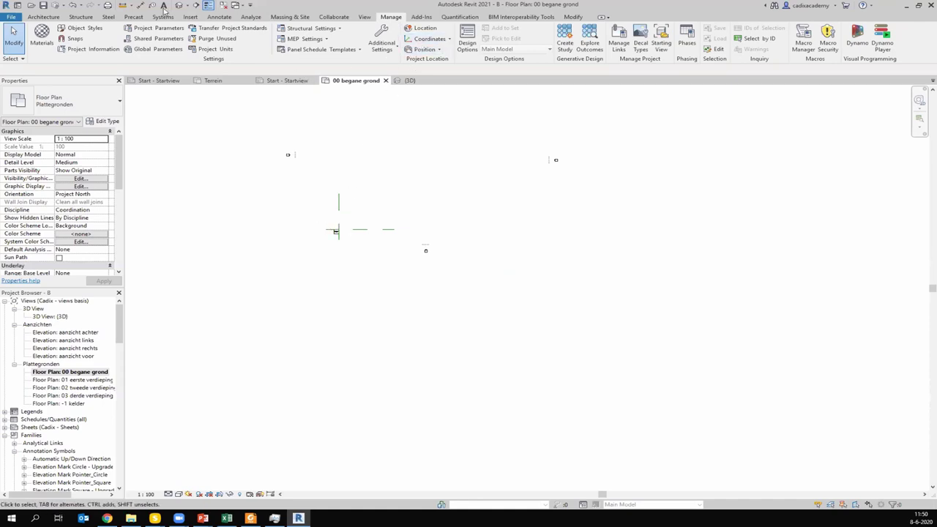
# Close project B's 3D and 00 begane grond views, saving changes to B.
pyautogui.click(12, 20)
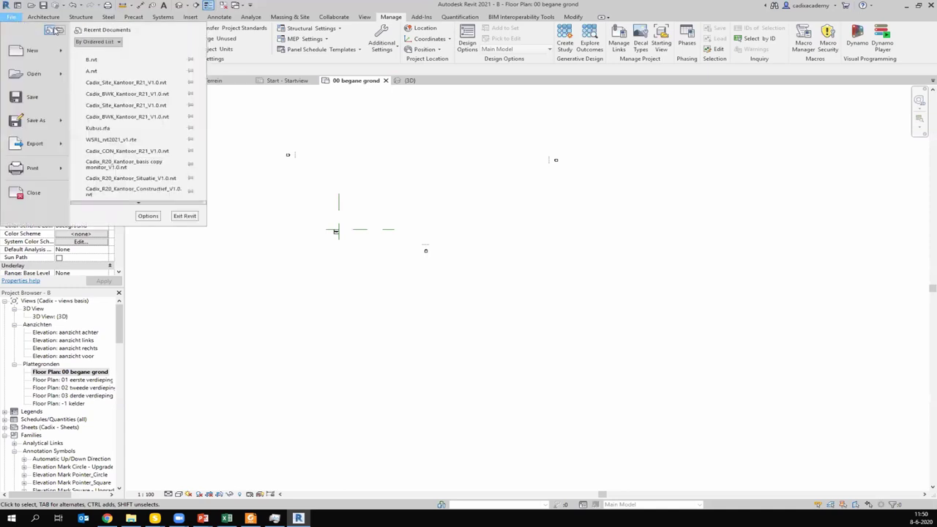
pyautogui.scroll(-1, 132, 146)
pyautogui.click(392, 95)
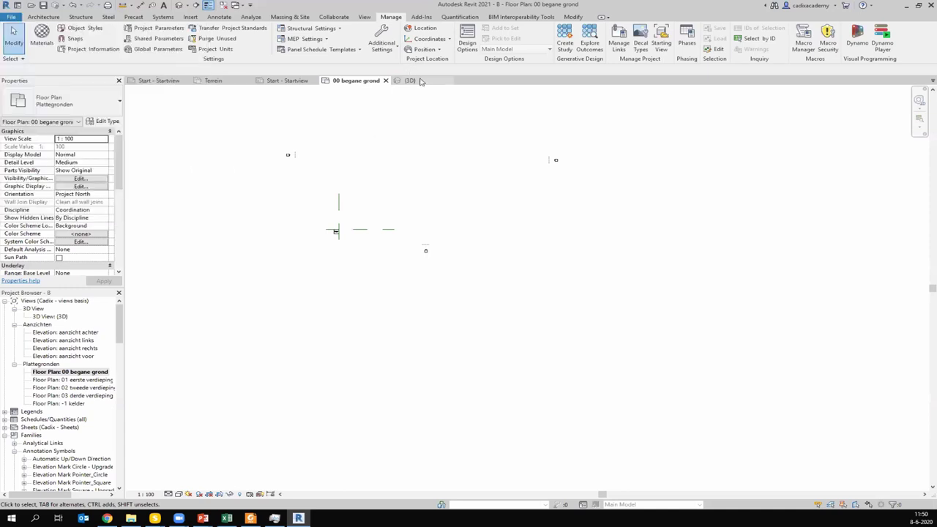
pyautogui.click(407, 81)
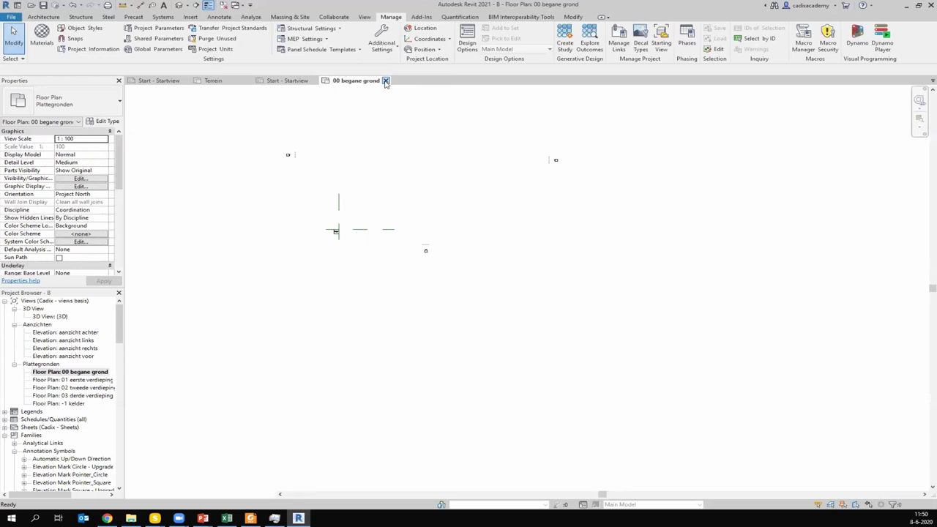
pyautogui.click(387, 83)
pyautogui.click(318, 80)
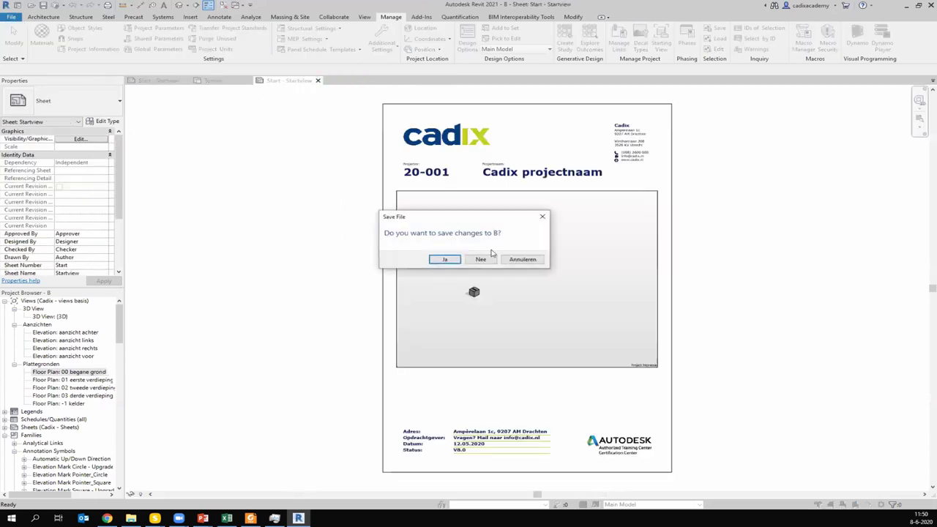
pyautogui.click(445, 259)
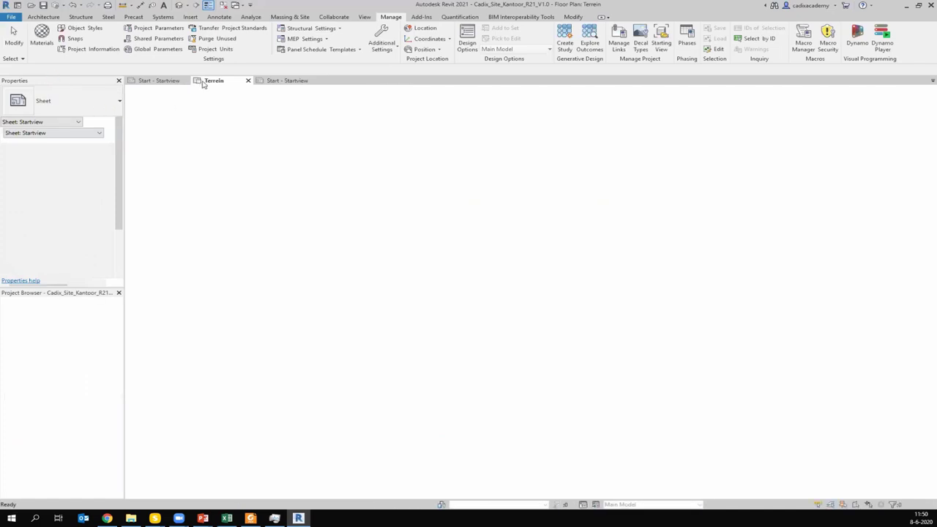
# Close the Cadix_Site_Kantoor_R21_V1.0 Terrein views without saving.
pyautogui.click(199, 81)
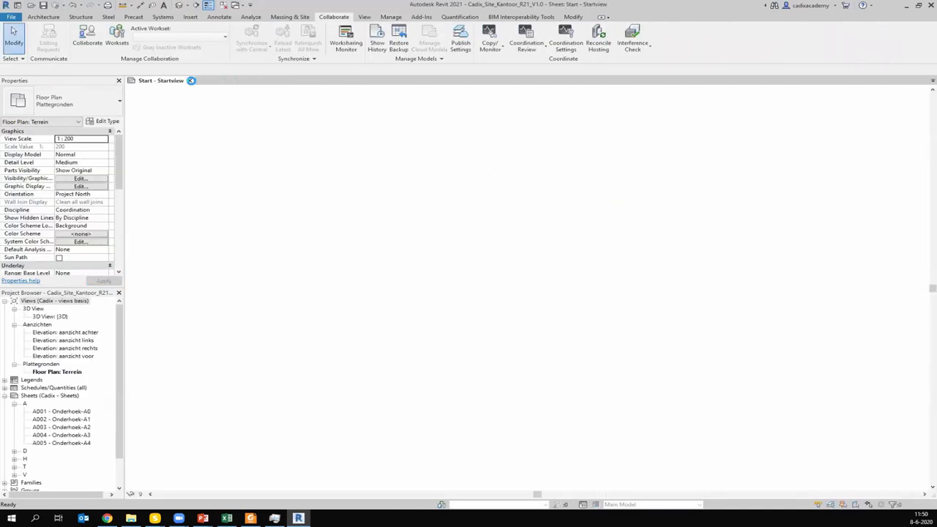
pyautogui.click(189, 81)
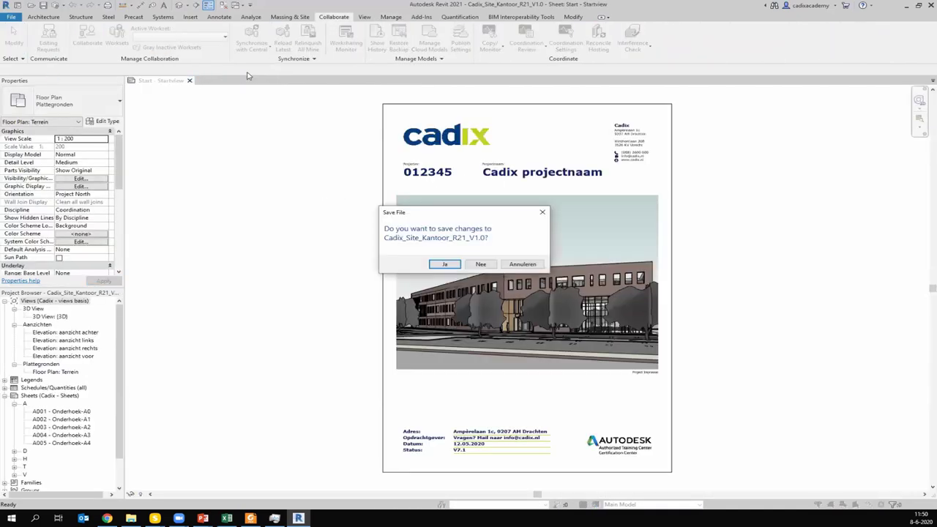
pyautogui.click(481, 264)
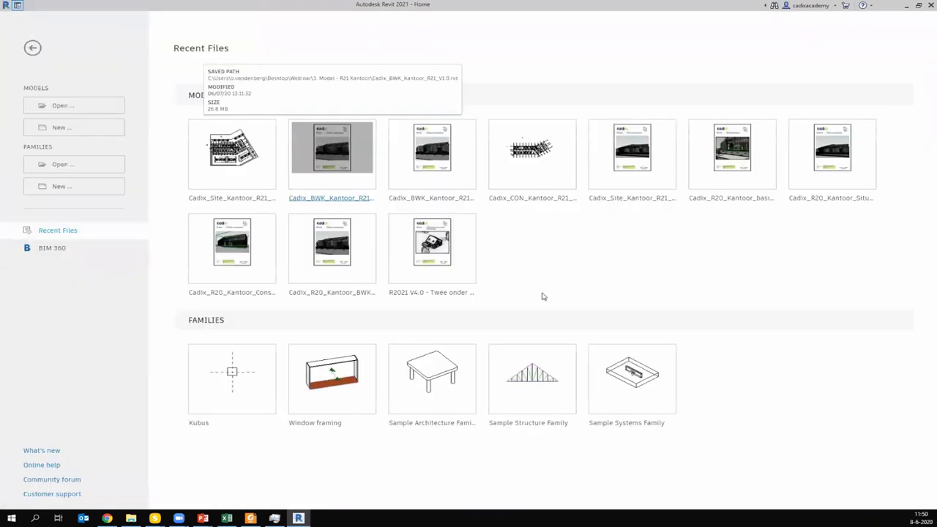
pyautogui.moveTo(332, 154)
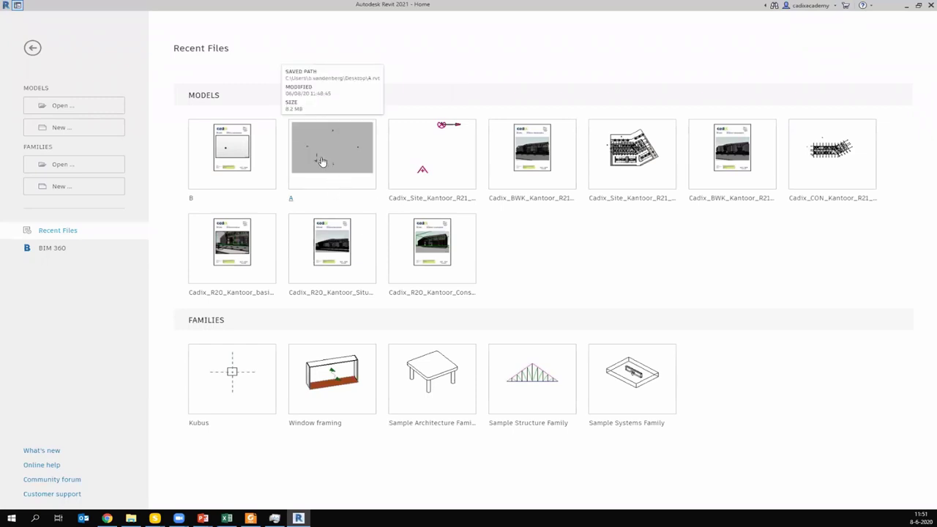
# Reopen project A's 00 begane grond plan and check its shared coordinates options.
pyautogui.click(321, 160)
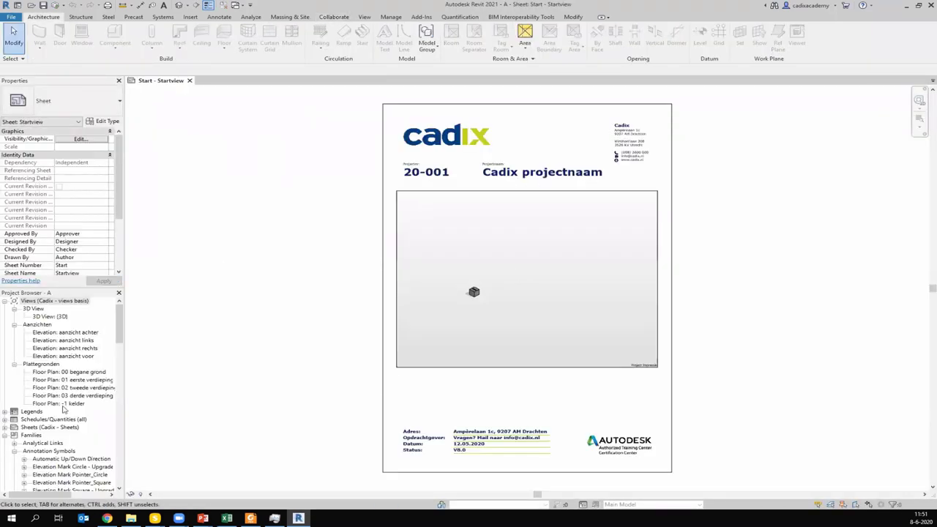
pyautogui.click(77, 372)
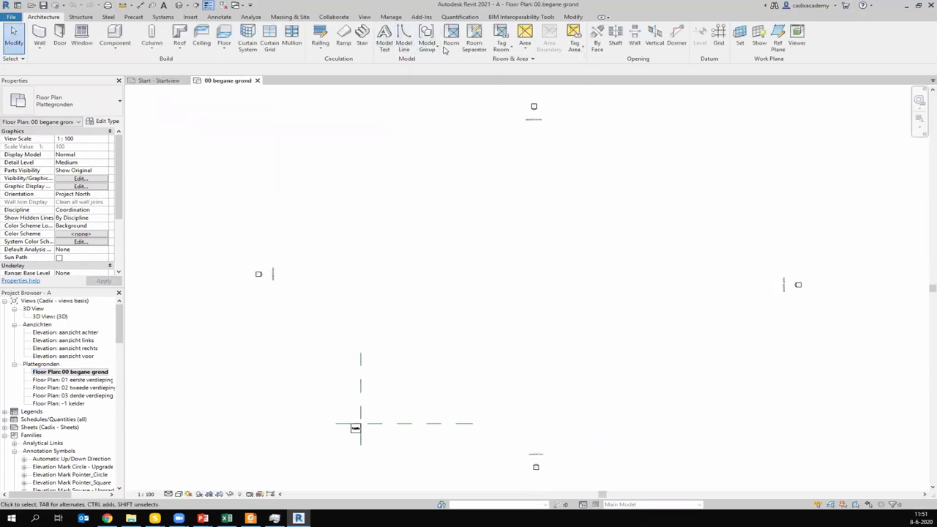
pyautogui.click(364, 19)
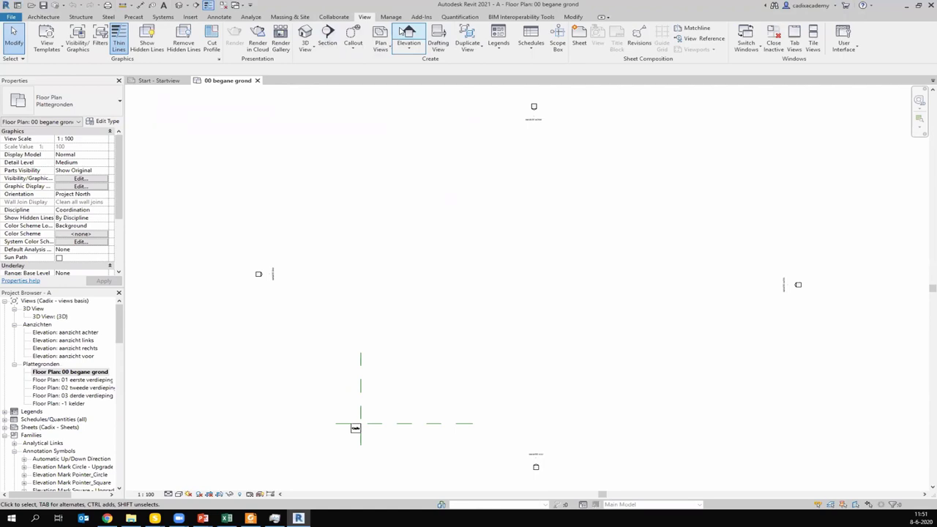
pyautogui.click(390, 17)
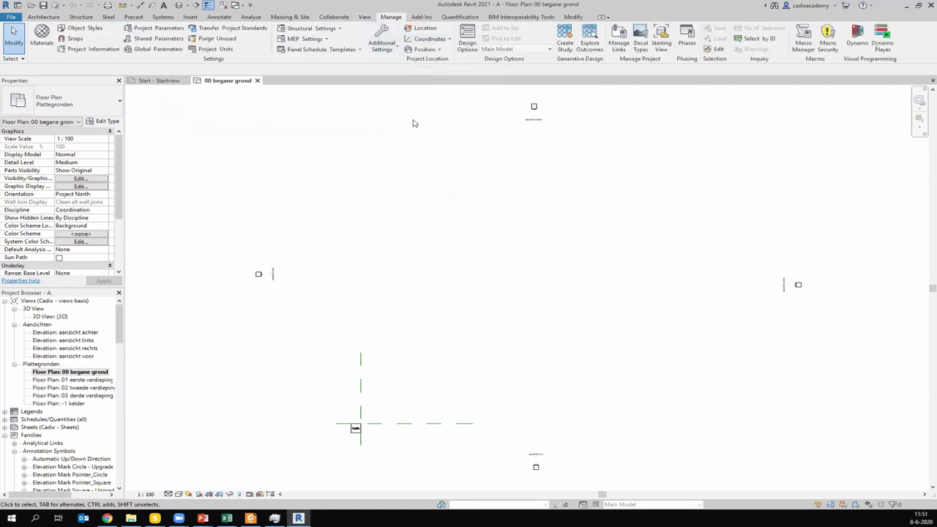
pyautogui.click(427, 49)
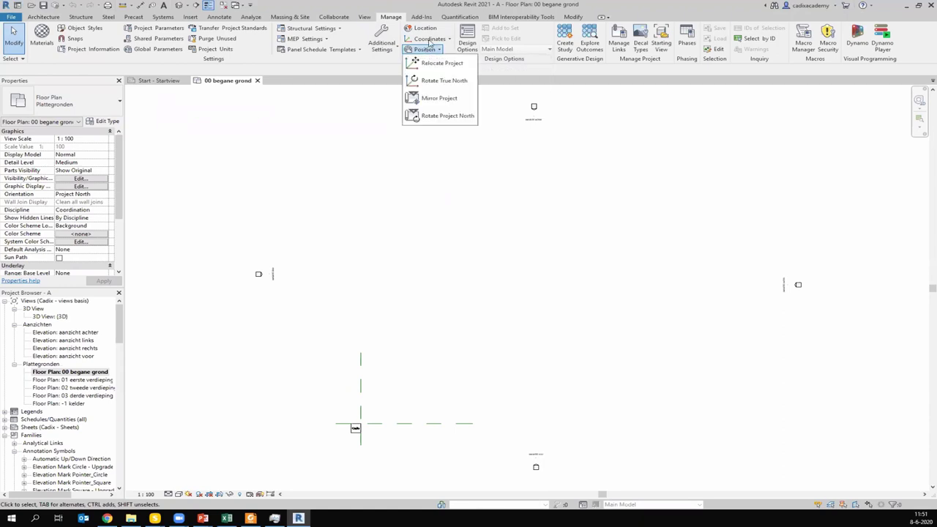
pyautogui.click(430, 41)
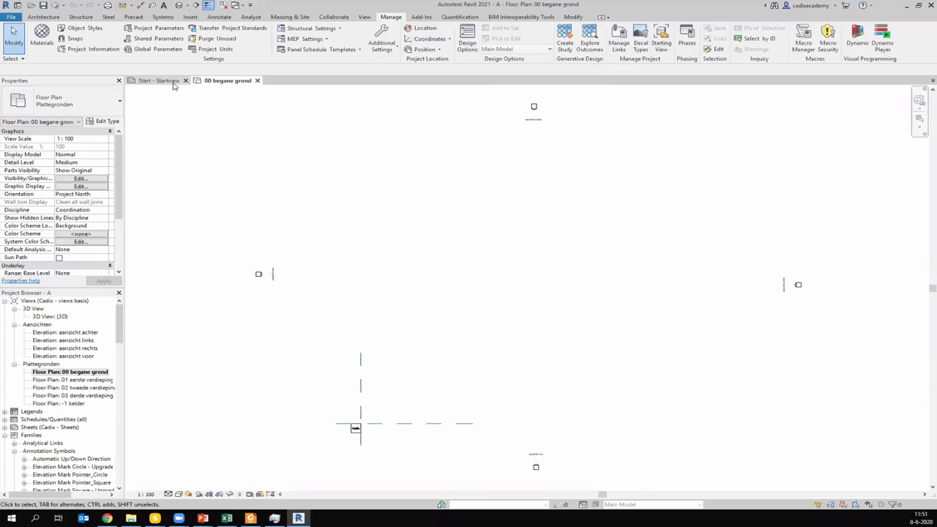
# Keep the plan at Project North and close project A to the Home window.
pyautogui.click(103, 194)
pyautogui.click(81, 201)
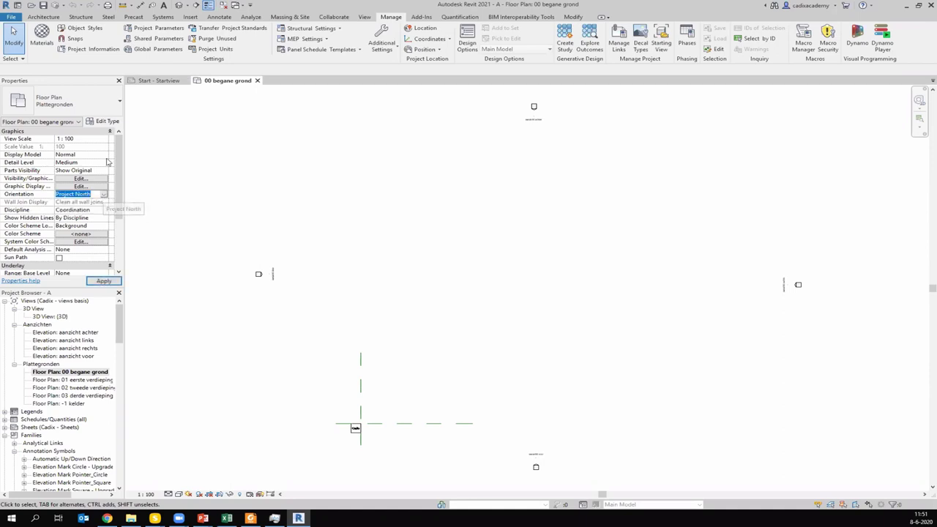
pyautogui.click(257, 80)
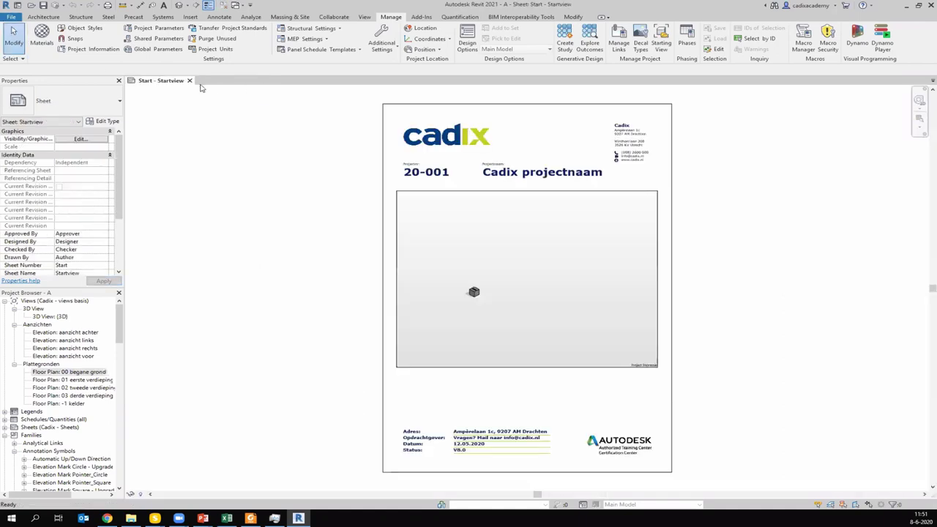
pyautogui.click(17, 6)
# Open project B from Recent Files and its 00 begane grond floor plan.
pyautogui.click(16, 8)
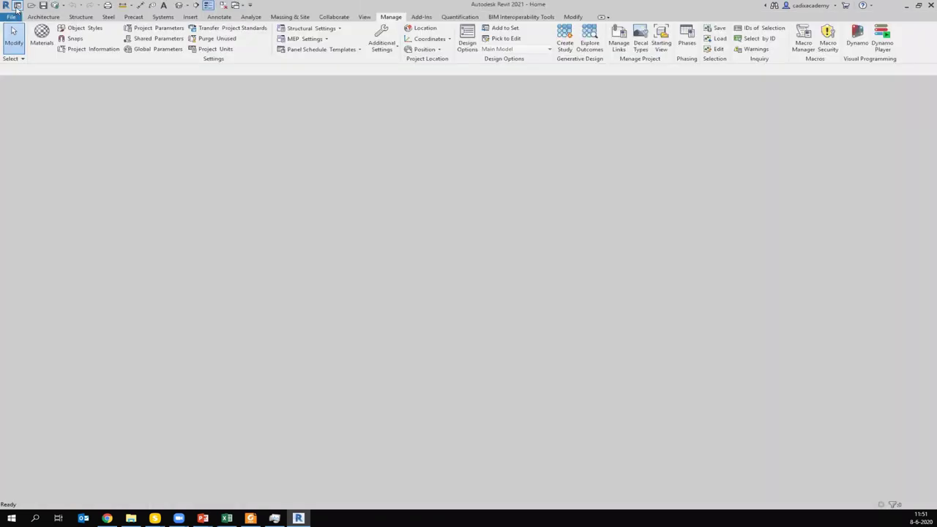
pyautogui.click(17, 14)
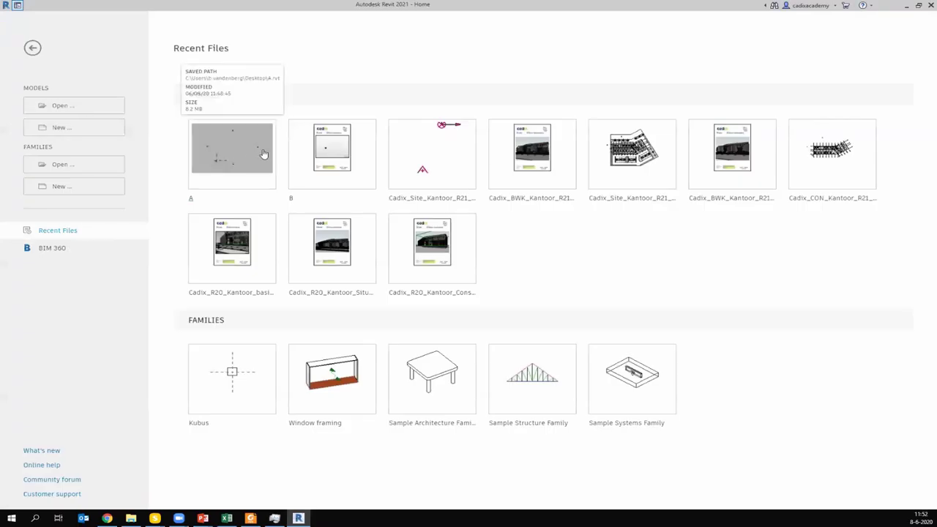
pyautogui.click(335, 153)
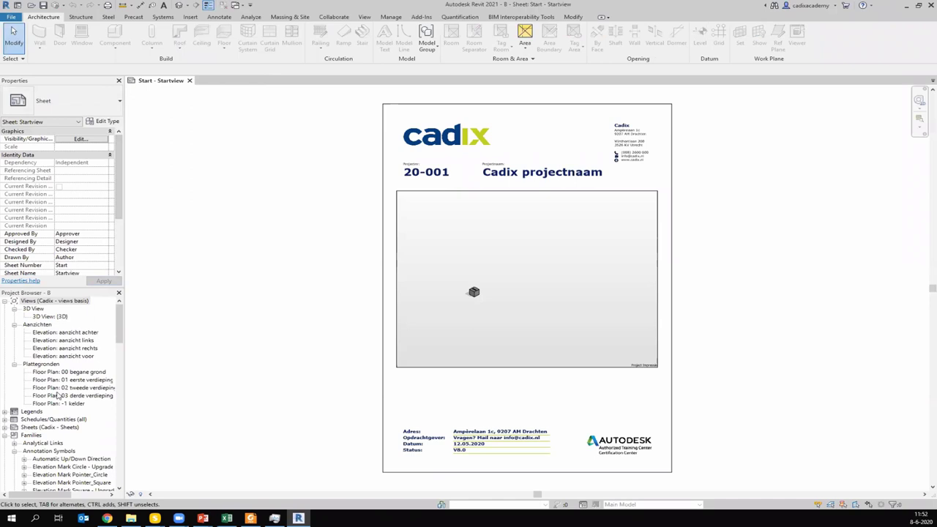
pyautogui.click(103, 373)
pyautogui.click(98, 195)
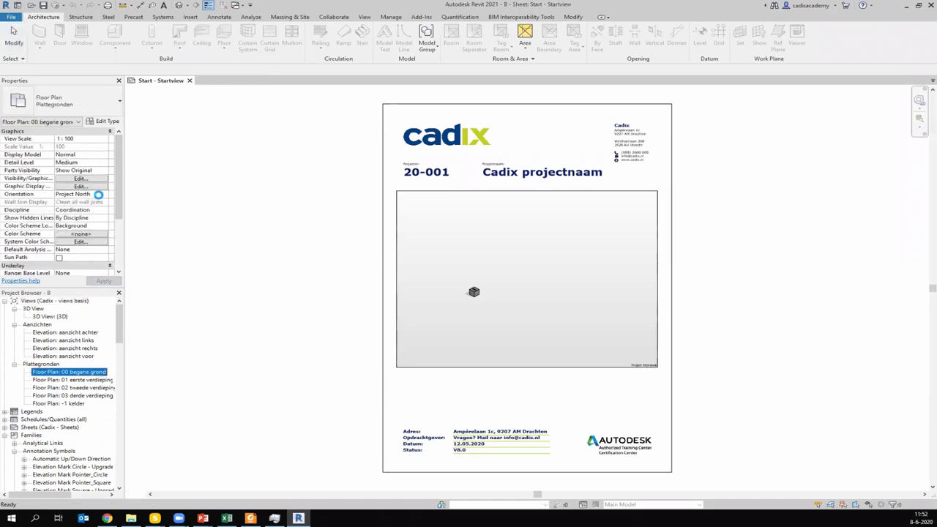
# Apply True North orientation to B's plan, then close the view and project.
pyautogui.click(103, 194)
pyautogui.click(85, 207)
pyautogui.click(108, 196)
pyautogui.click(73, 210)
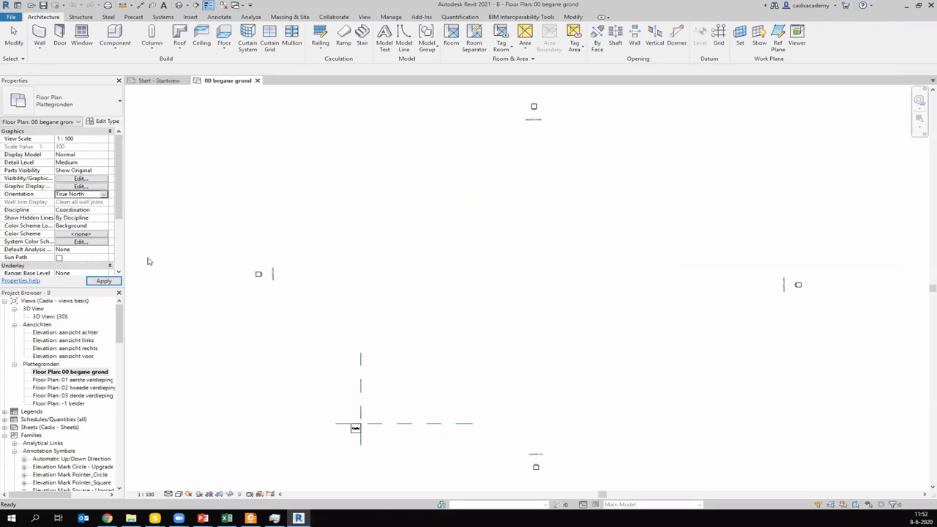
pyautogui.click(103, 281)
pyautogui.scroll(-3, 383, 247)
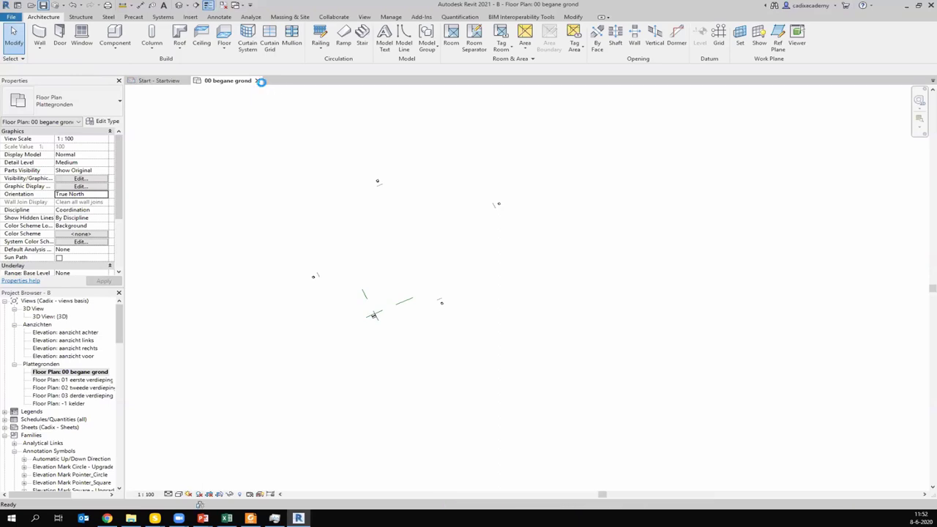
pyautogui.click(257, 80)
pyautogui.click(188, 80)
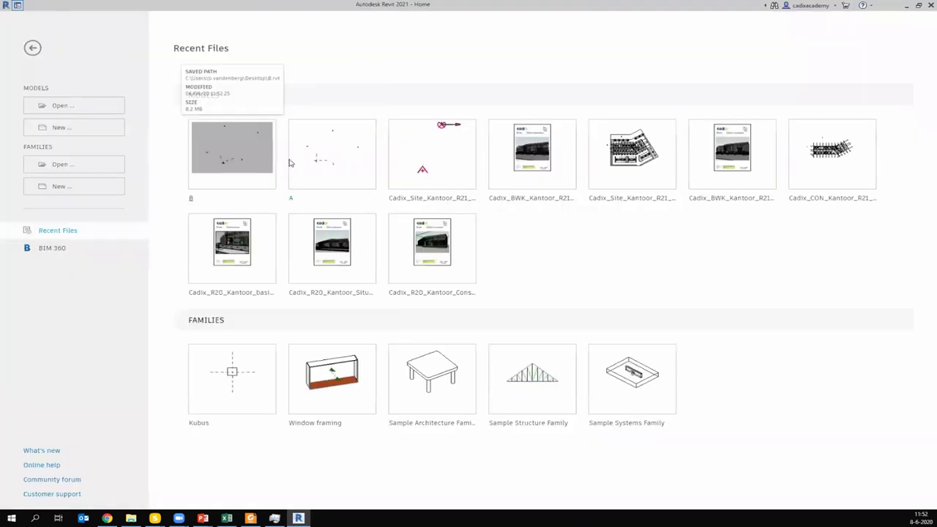
# Open project A's 00 begane grond plan and set its Orientation to True North.
pyautogui.click(318, 159)
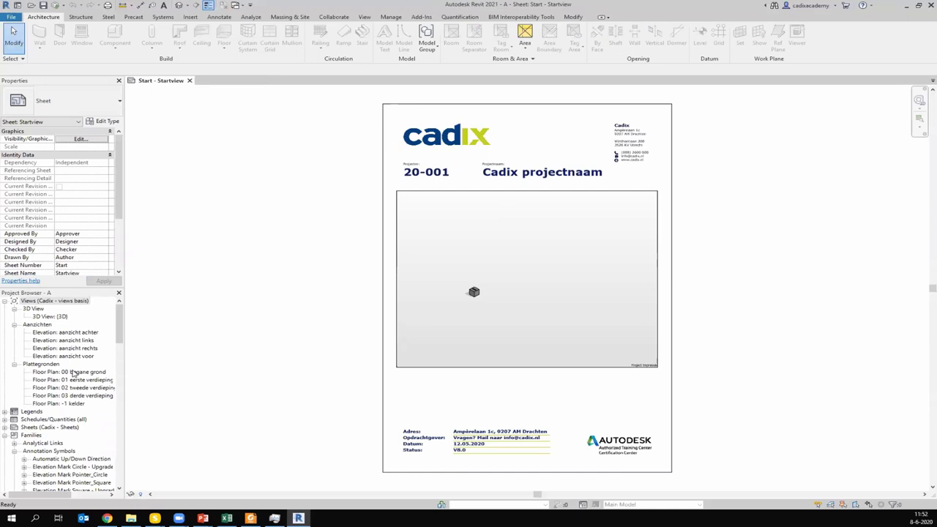
pyautogui.doubleClick(73, 372)
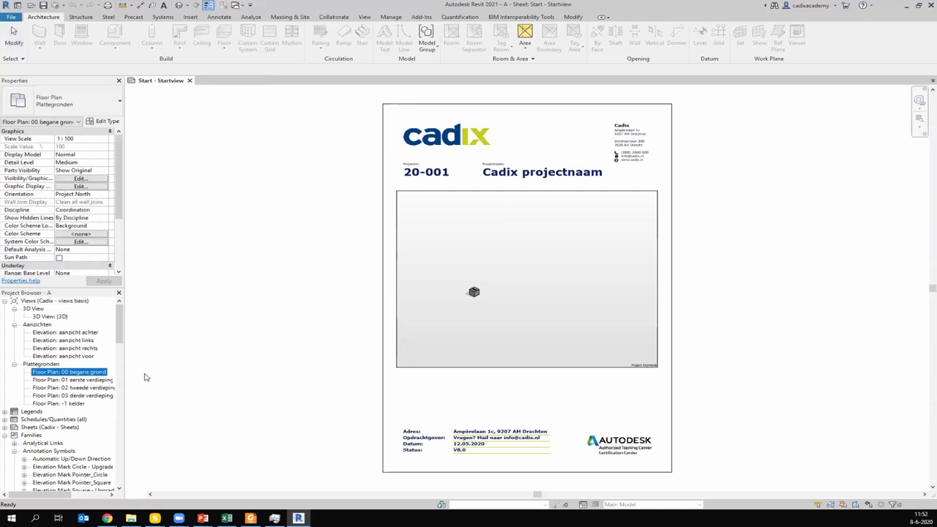
pyautogui.click(105, 195)
pyautogui.click(73, 210)
pyautogui.scroll(-3, 424, 236)
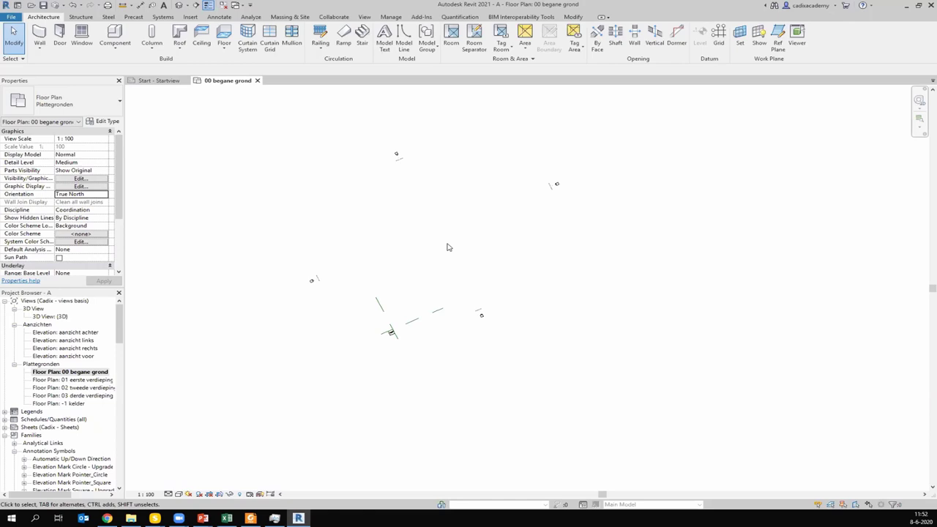
pyautogui.click(101, 194)
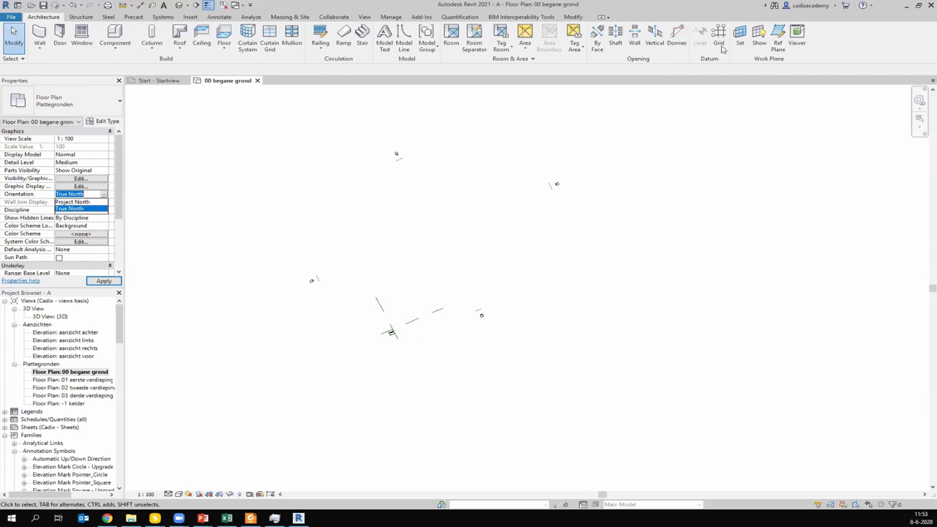
# Keep True North orientation and confirm Grids are mapped to IfcGrid in the IFC export classes.
pyautogui.click(14, 22)
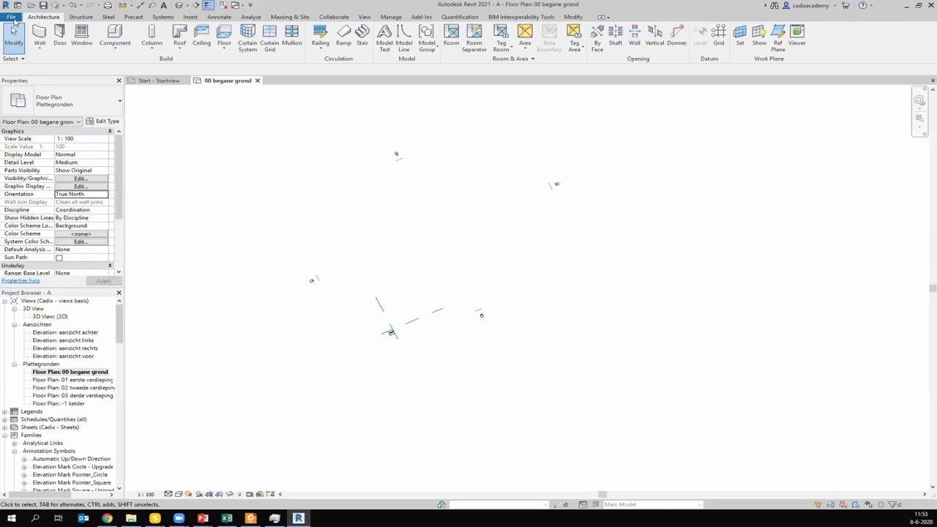
pyautogui.click(11, 16)
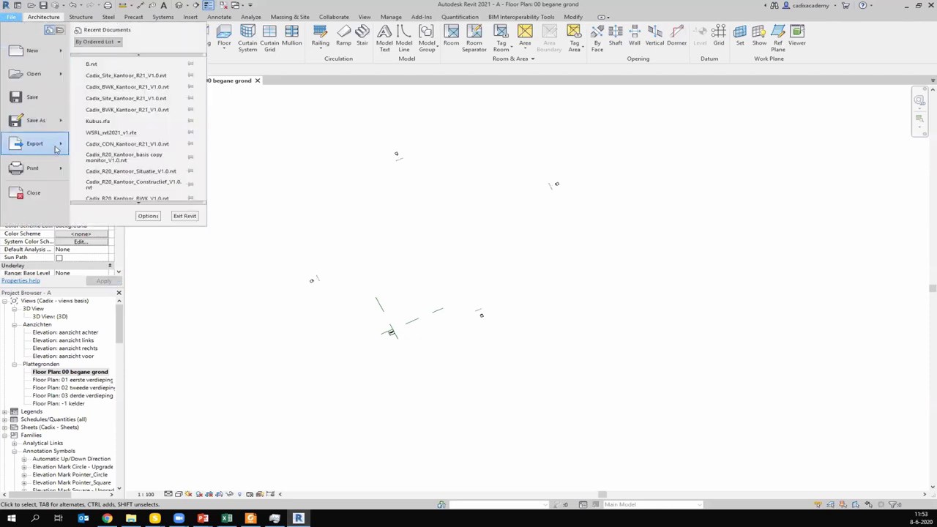
pyautogui.moveTo(34, 144)
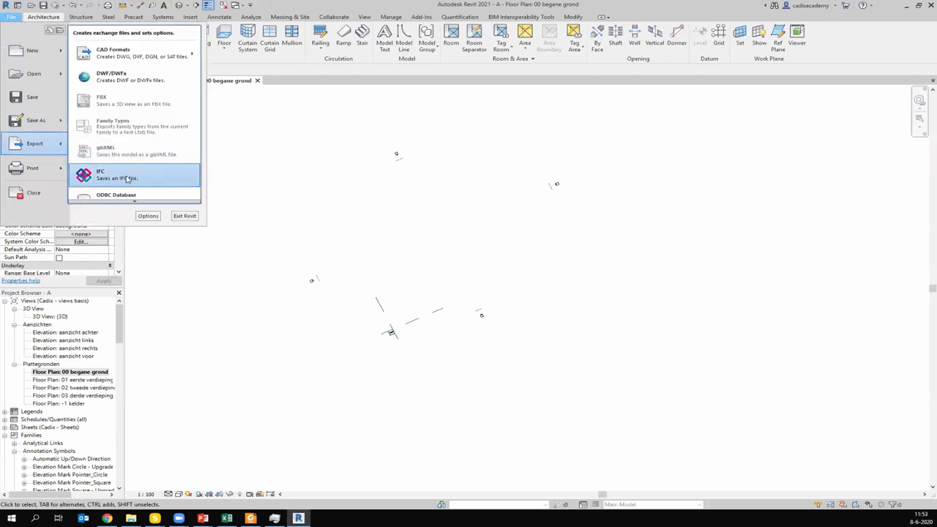
pyautogui.scroll(-2, 129, 183)
pyautogui.scroll(-3, 130, 189)
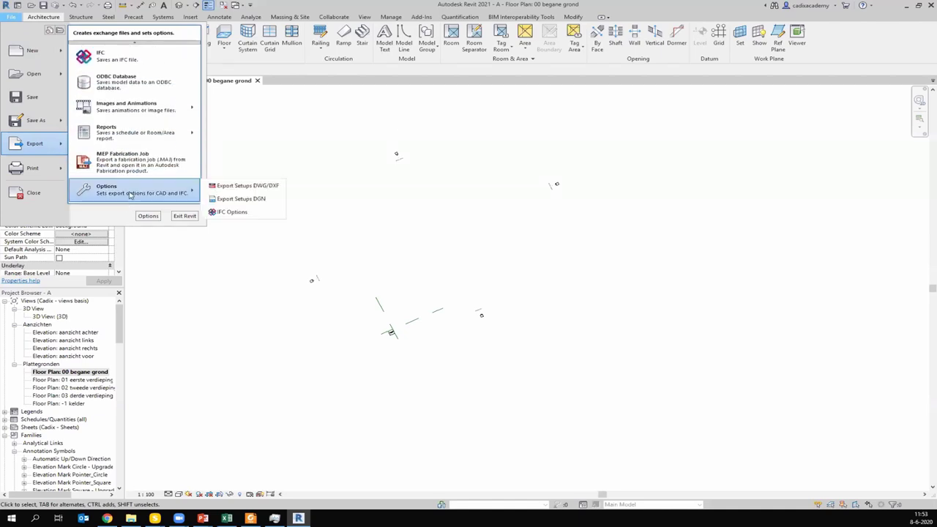
pyautogui.click(239, 212)
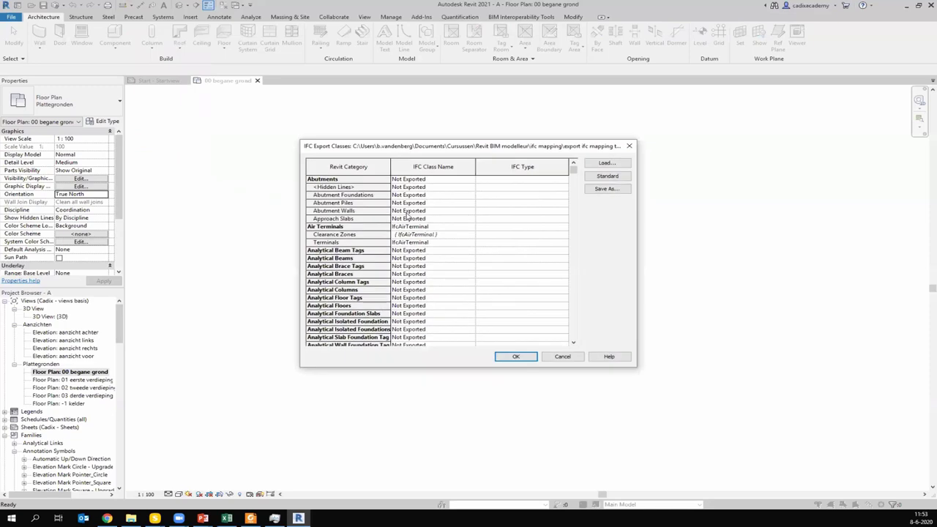
pyautogui.moveTo(573, 169); pyautogui.dragTo(575, 222)
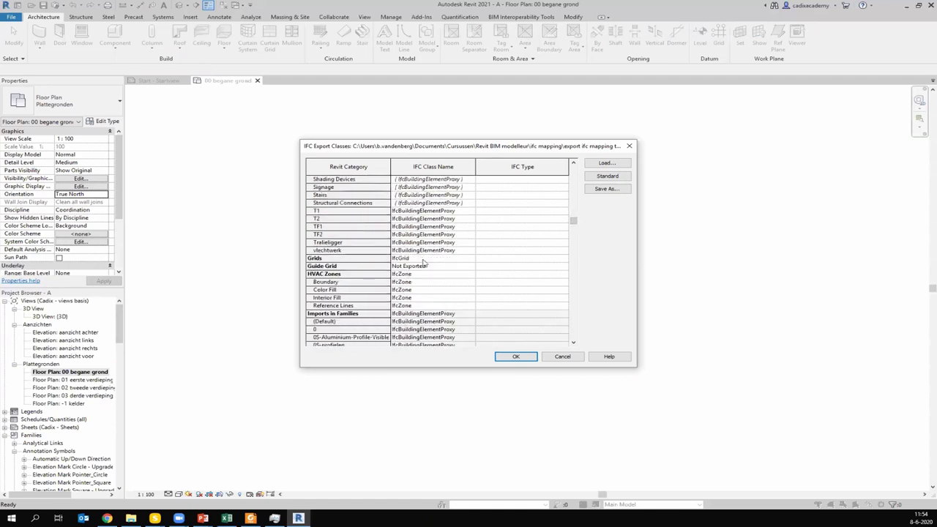
pyautogui.click(458, 260)
# Close the IFC class mapping and set the plan's view range top to Unlimited.
pyautogui.click(629, 145)
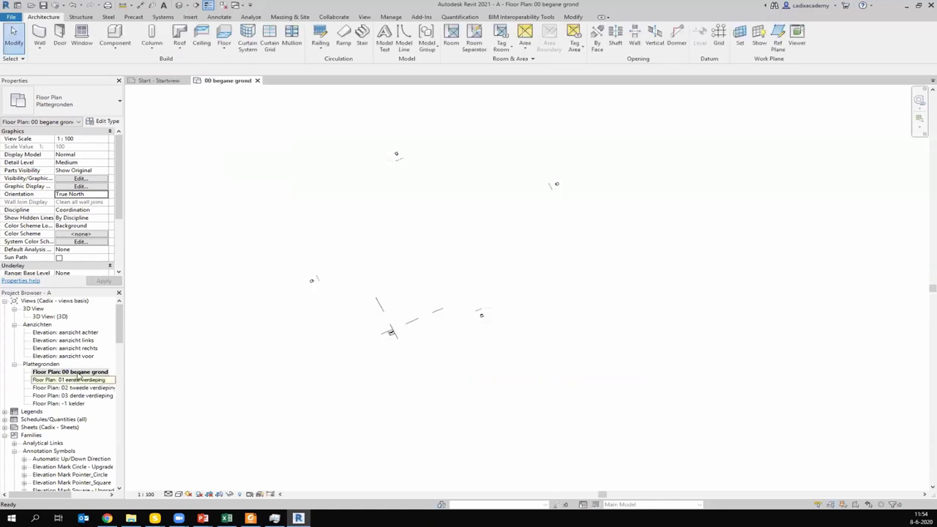
pyautogui.press('v')
pyautogui.press('r')
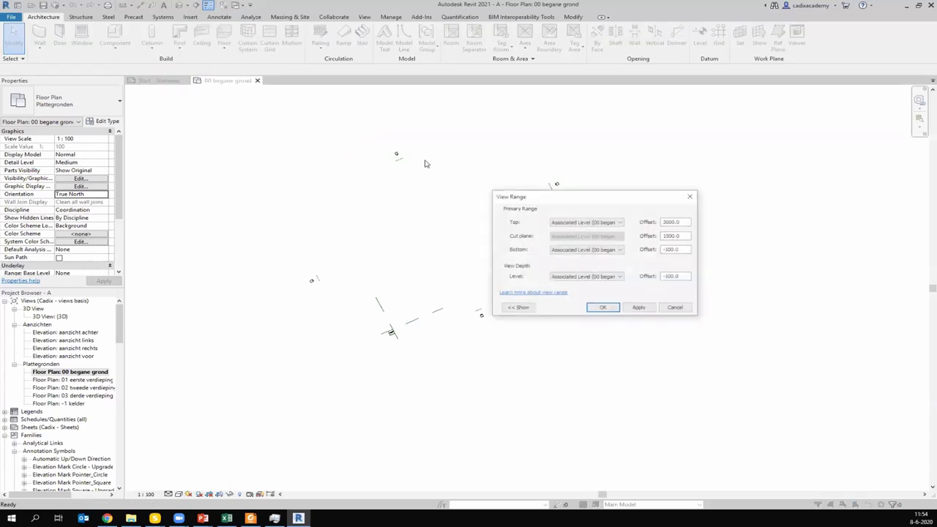
pyautogui.click(586, 221)
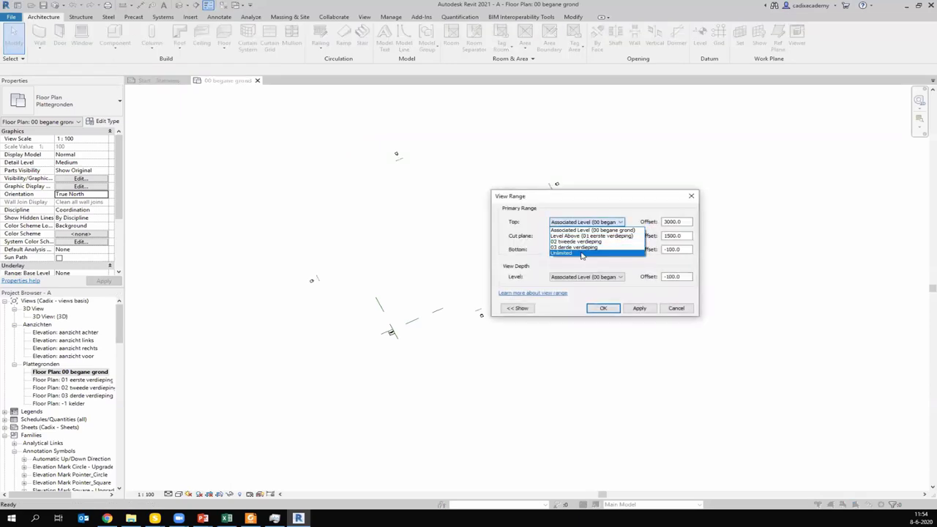
pyautogui.click(582, 253)
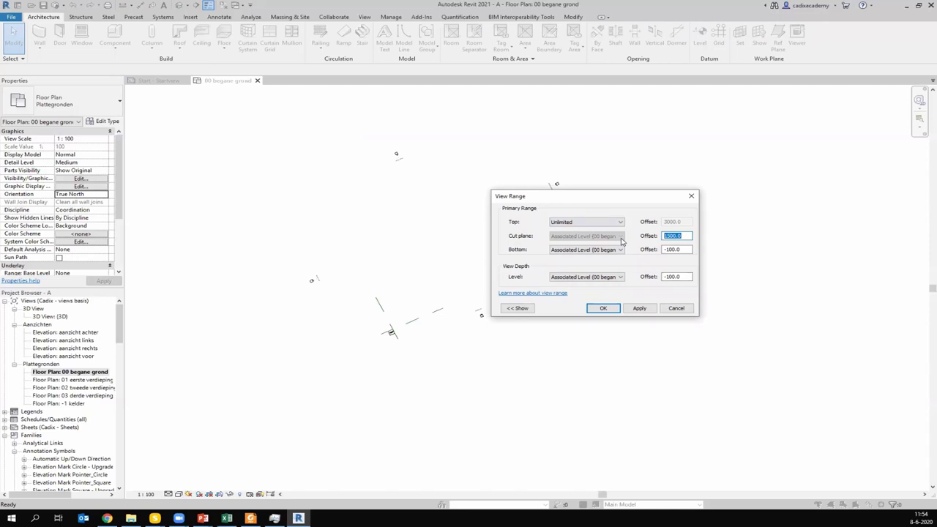
# Set cut plane offset 25000, bottom and view depth to Unlimited, and apply the view range.
pyautogui.write('25000')
pyautogui.click(605, 249)
pyautogui.click(571, 273)
pyautogui.click(583, 276)
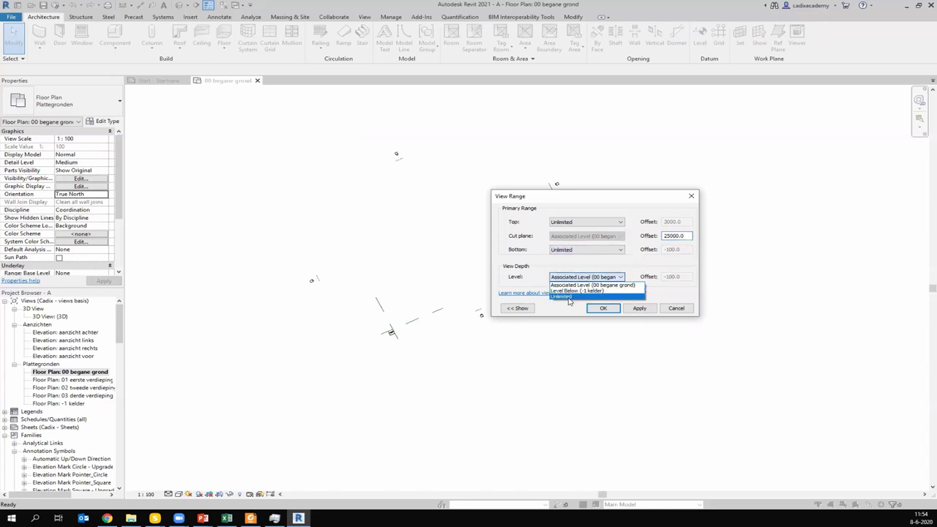
pyautogui.click(570, 300)
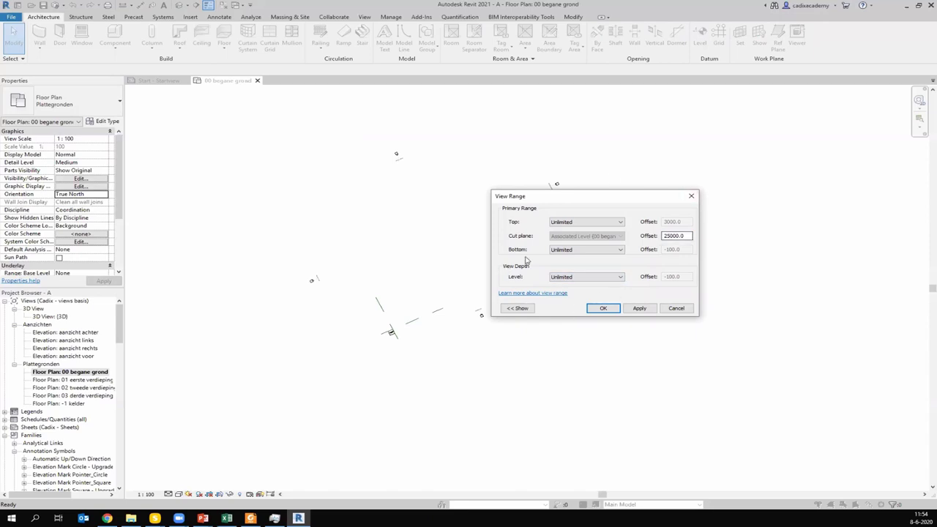
pyautogui.click(600, 310)
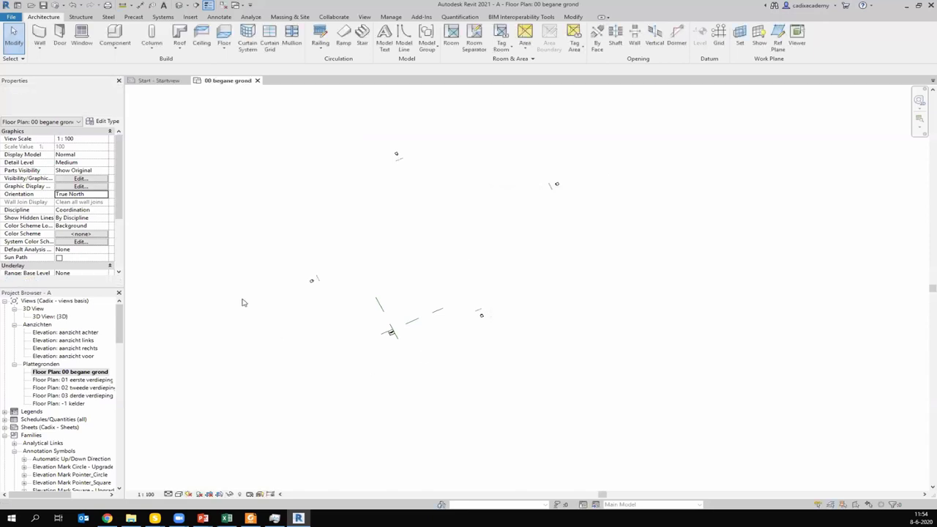